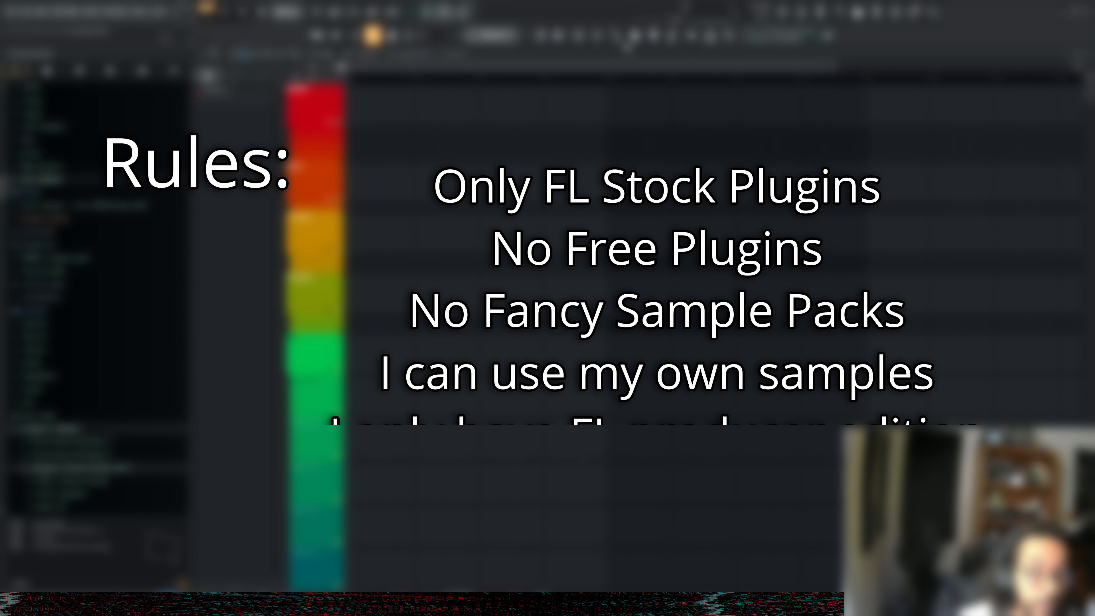
- Hide the browser and display the mixer to look over the template's drum, bass, guitar, synth and vocal tracks
left_click(616, 37)
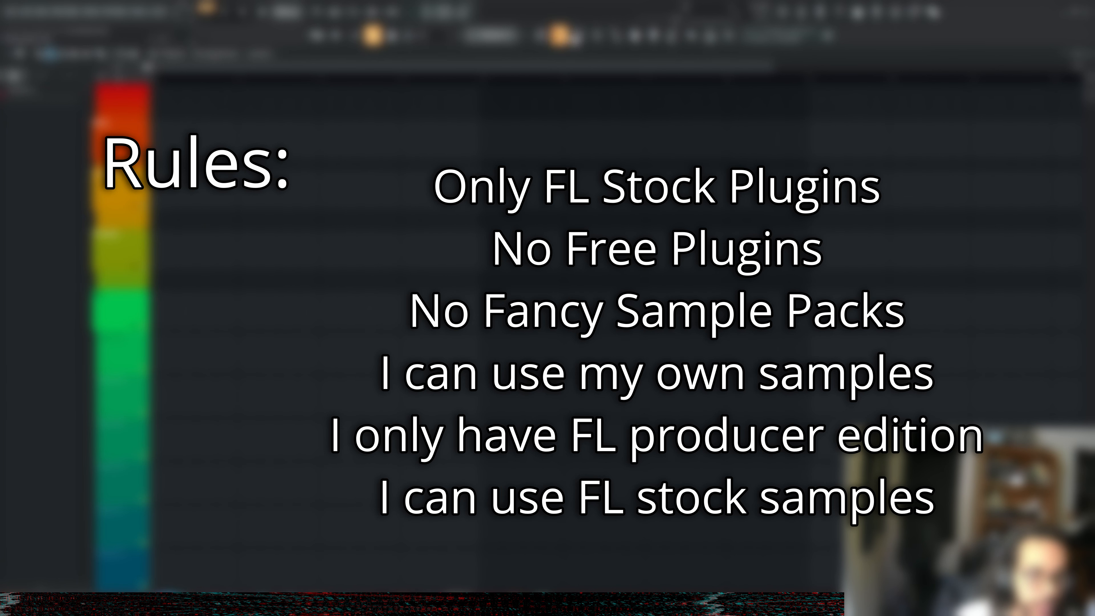
left_click(578, 36)
left_click(578, 36)
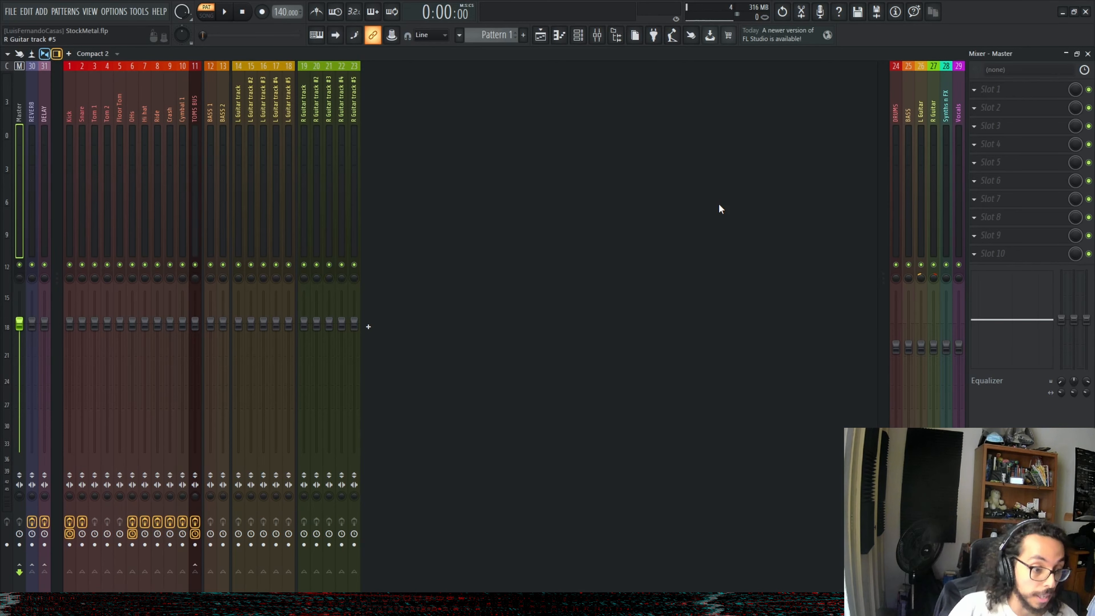
- Browse the hats and kicks in the stock Packs drum folder, preview the 22in Kick sample, and collapse Packs
key("alt+F8")
left_click(48, 409)
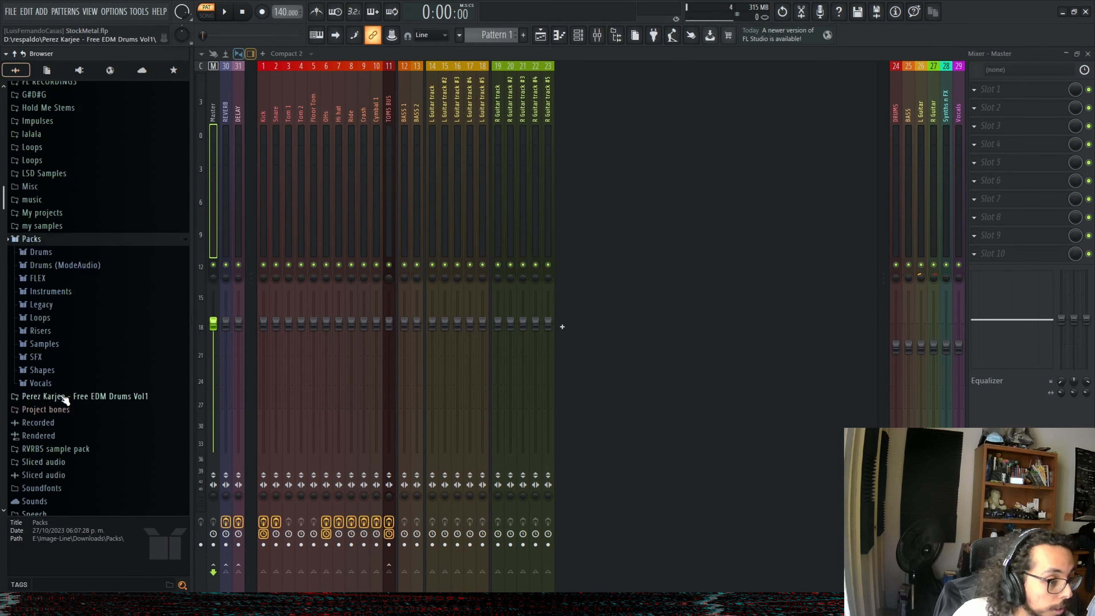
left_click(42, 233)
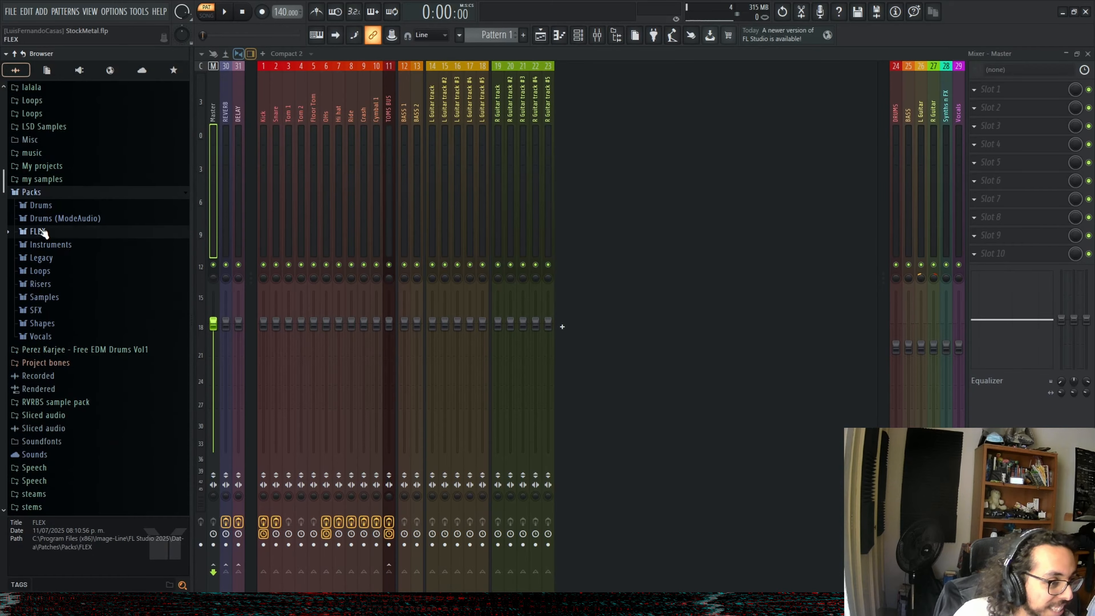
left_click(45, 232)
left_click(48, 207)
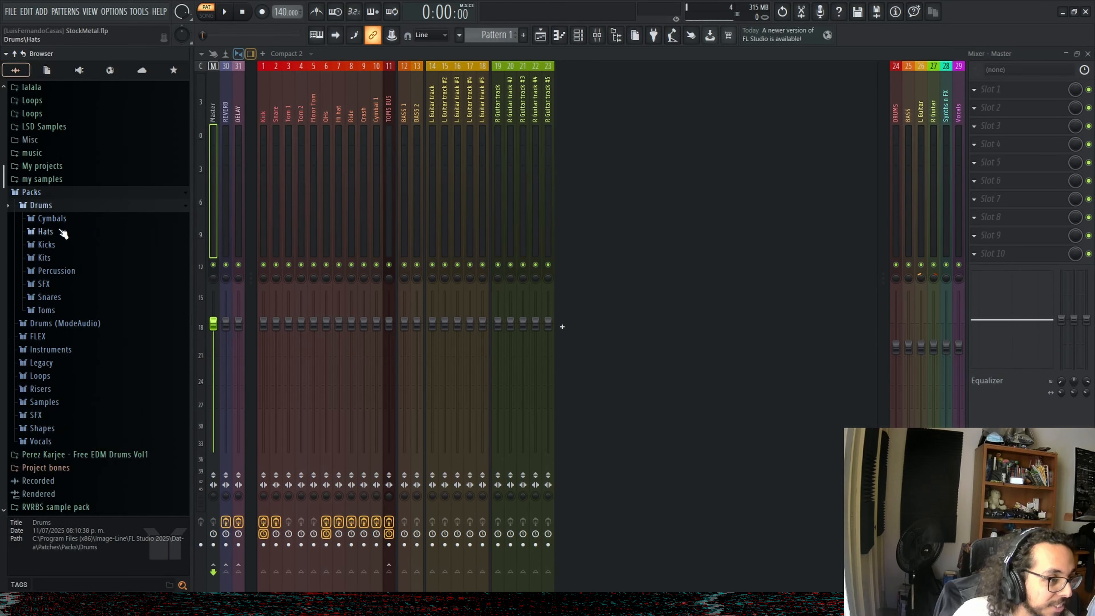
left_click(61, 231)
left_click(54, 243)
left_click(56, 233)
left_click(60, 244)
left_click(54, 260)
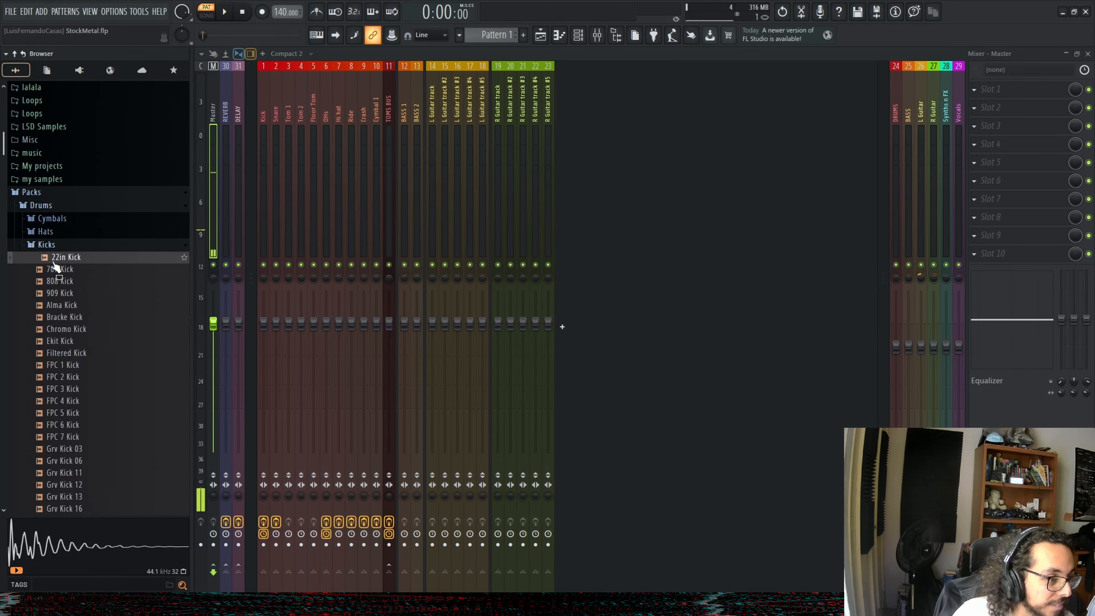
left_click(32, 192)
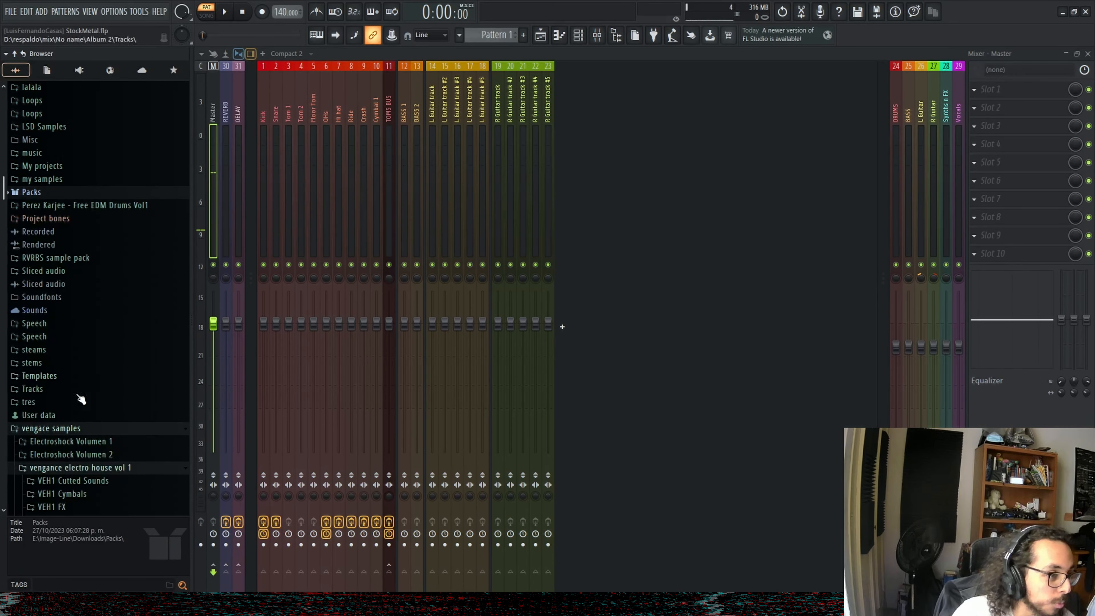
- Look through the subfolders of the my samples folder in the browser
left_click(75, 363)
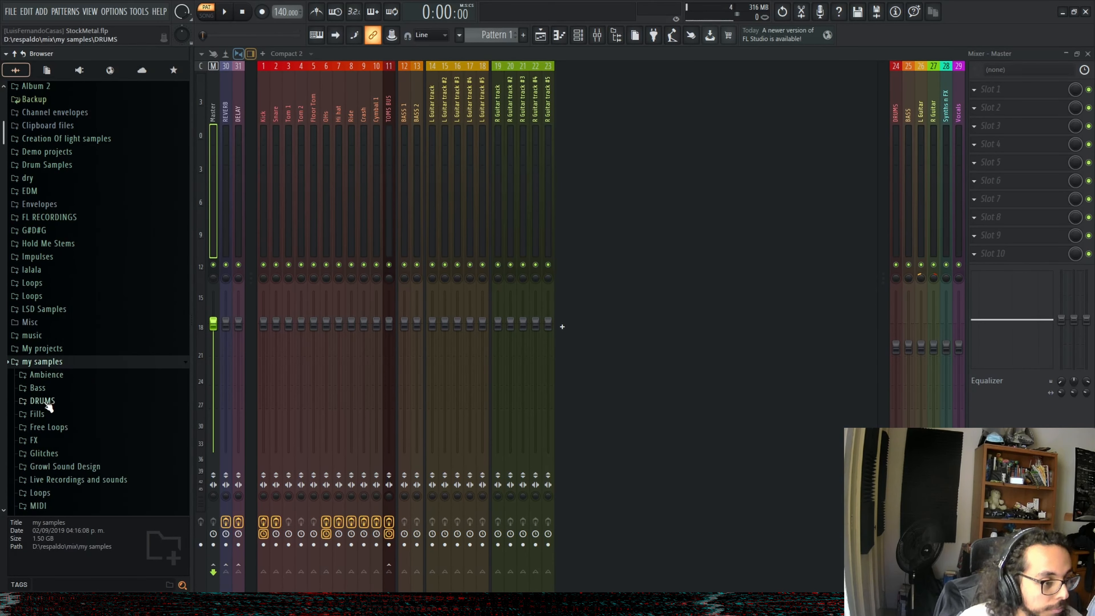
scroll(52, 402, "down", 3)
scroll(69, 376, "up", 4)
scroll(65, 382, "down", 2)
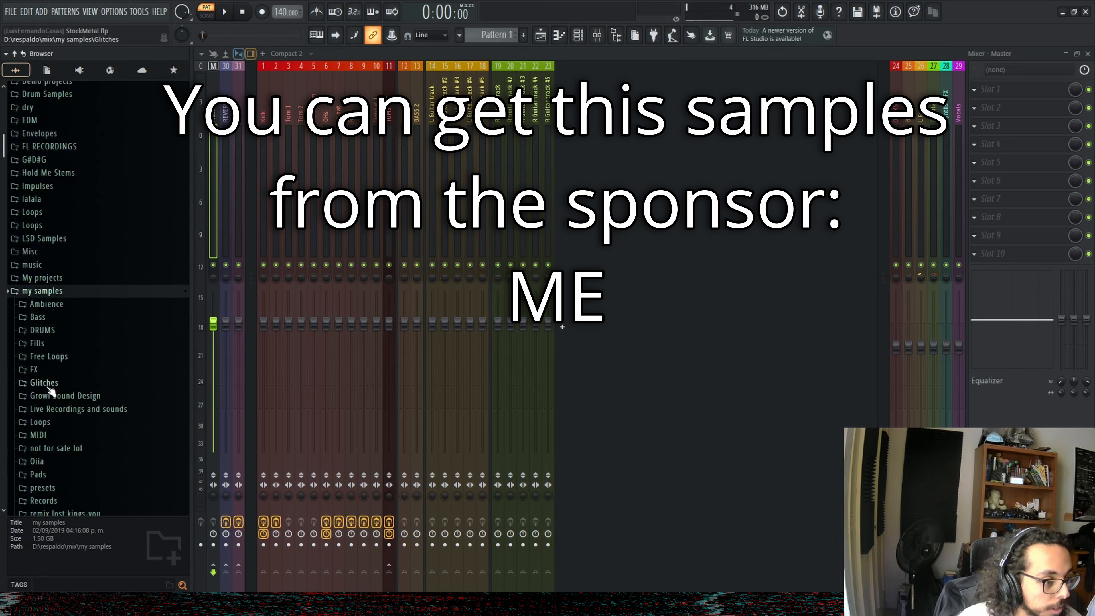
left_click(61, 294)
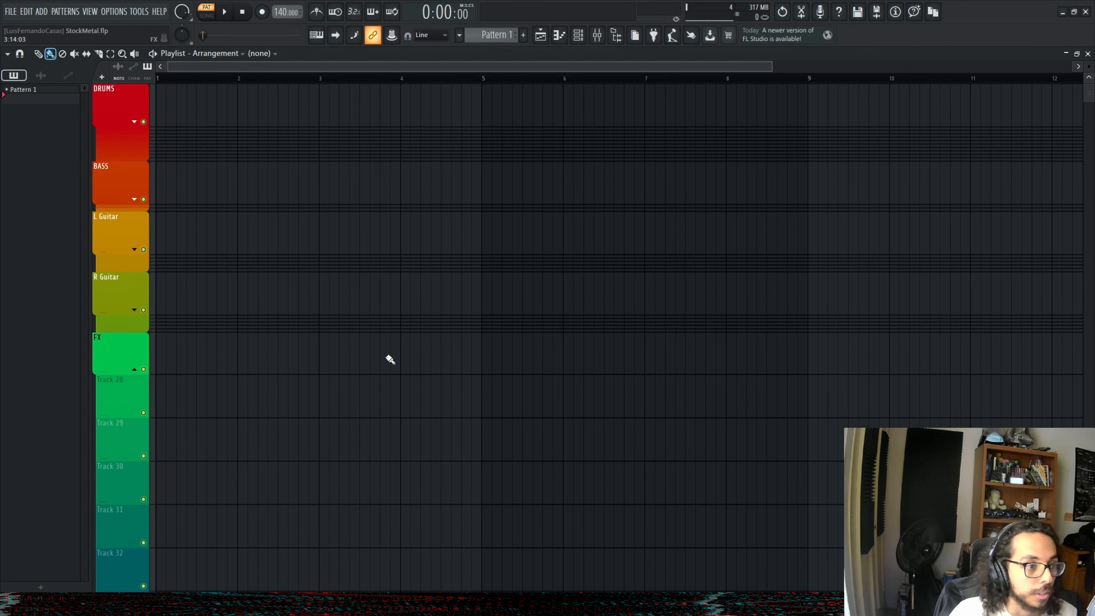
- Inspect the playlist's track groups, from the left and right guitar tracks down to the synth and vocal tracks
left_click(134, 249)
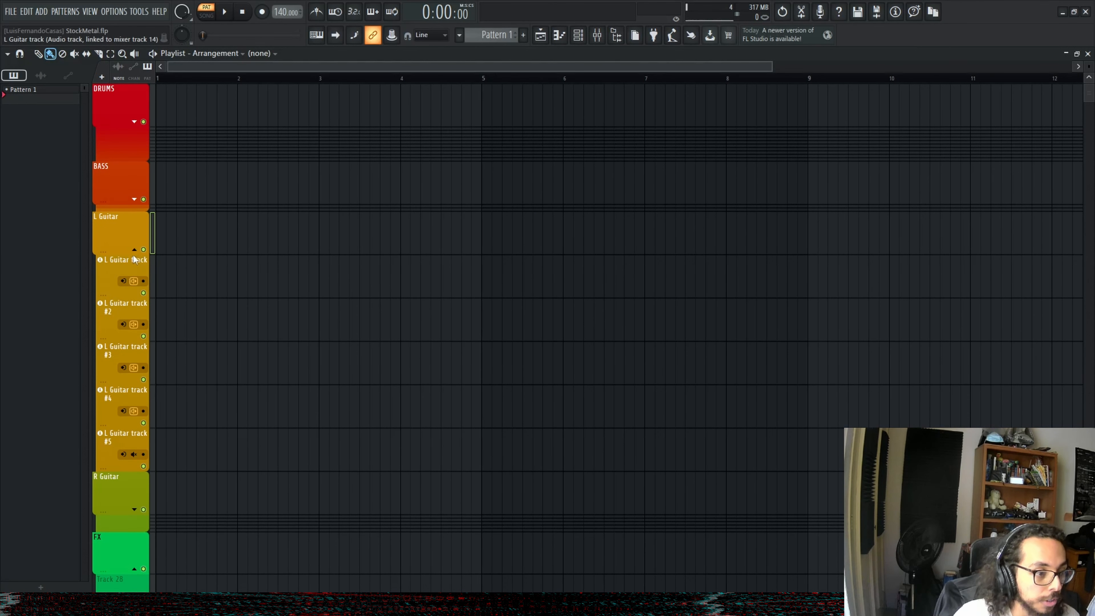
left_click(135, 199)
scroll(124, 345, "down", 5)
left_click(134, 371)
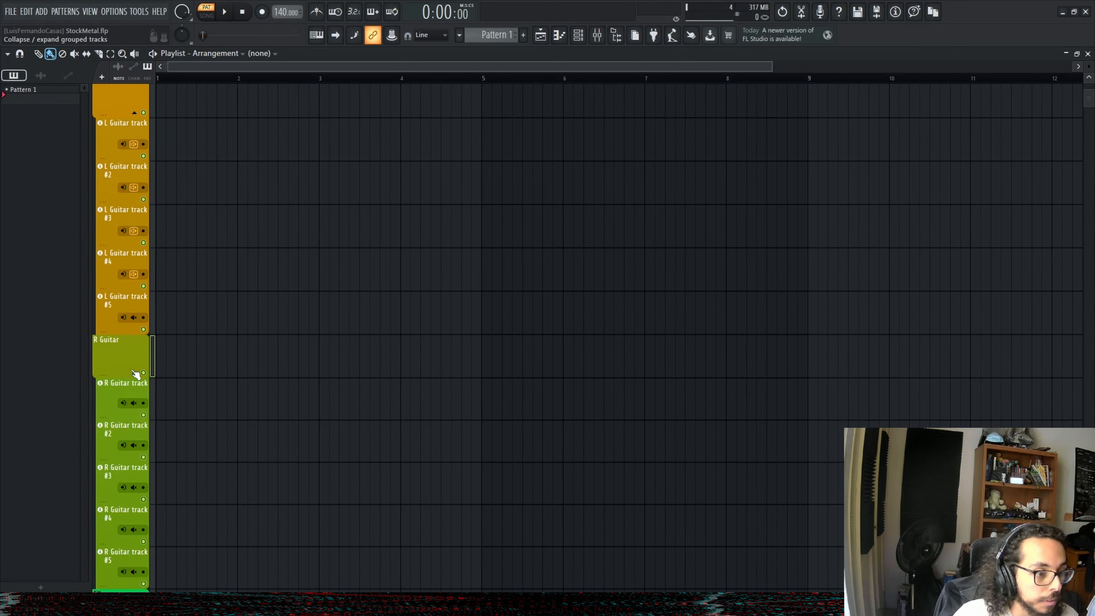
scroll(126, 385, "down", 5)
scroll(168, 388, "down", 15)
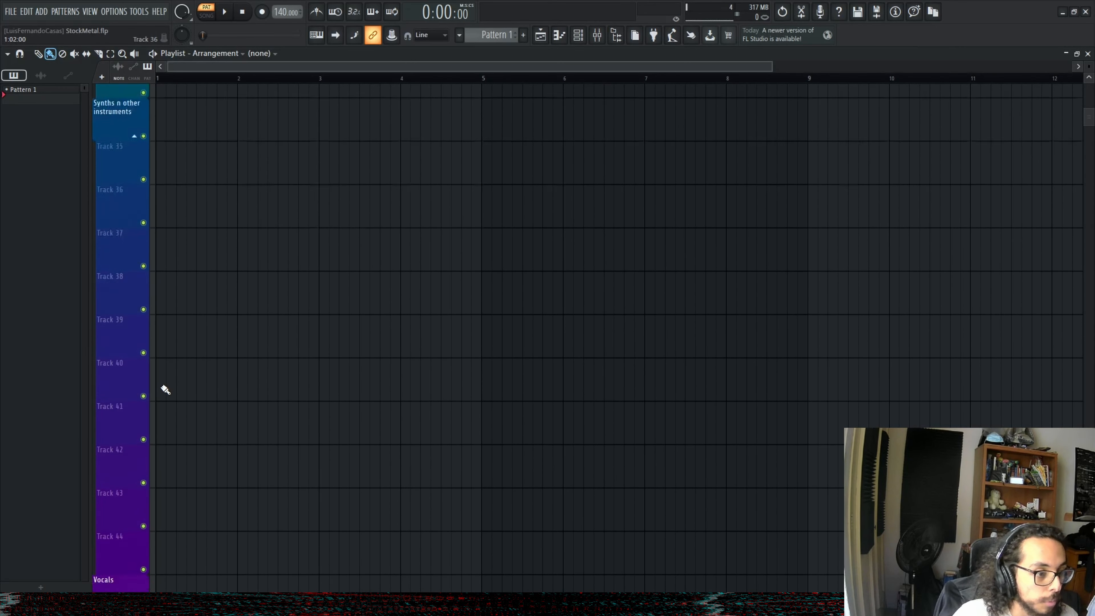
scroll(169, 386, "up", 20)
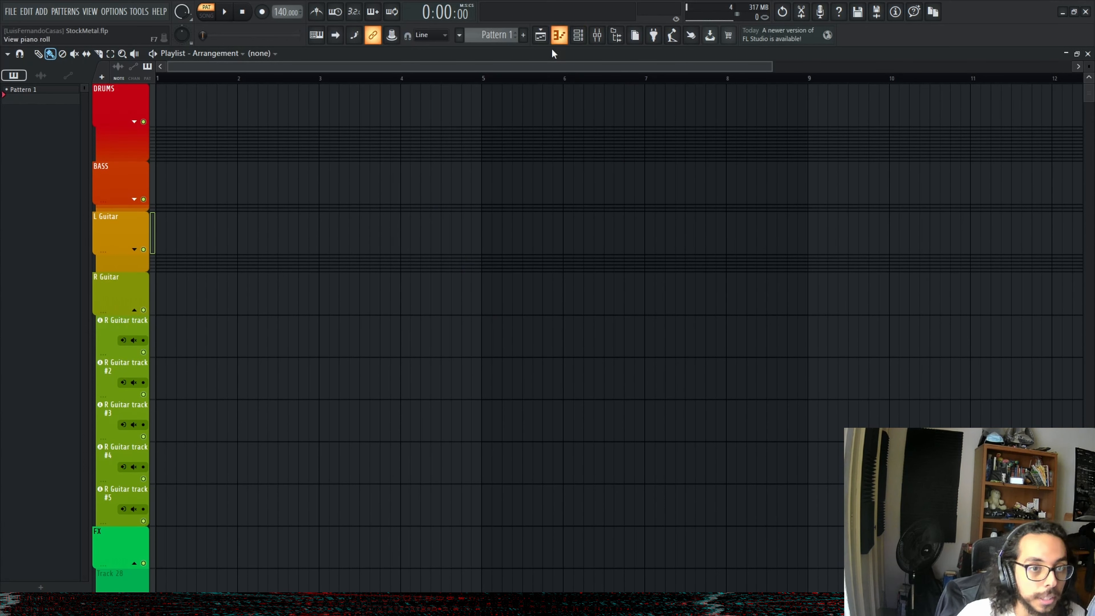
- Expand the DRUMS track group and add an FPC channel loaded with the HQ Metal Kit preset
double_click(134, 122)
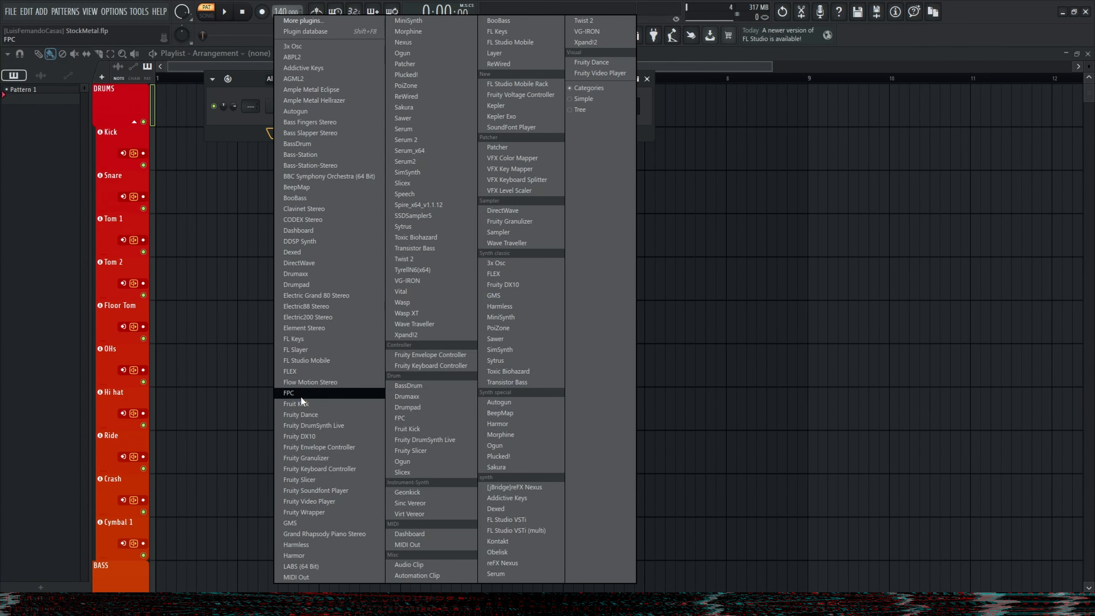
left_click(301, 397)
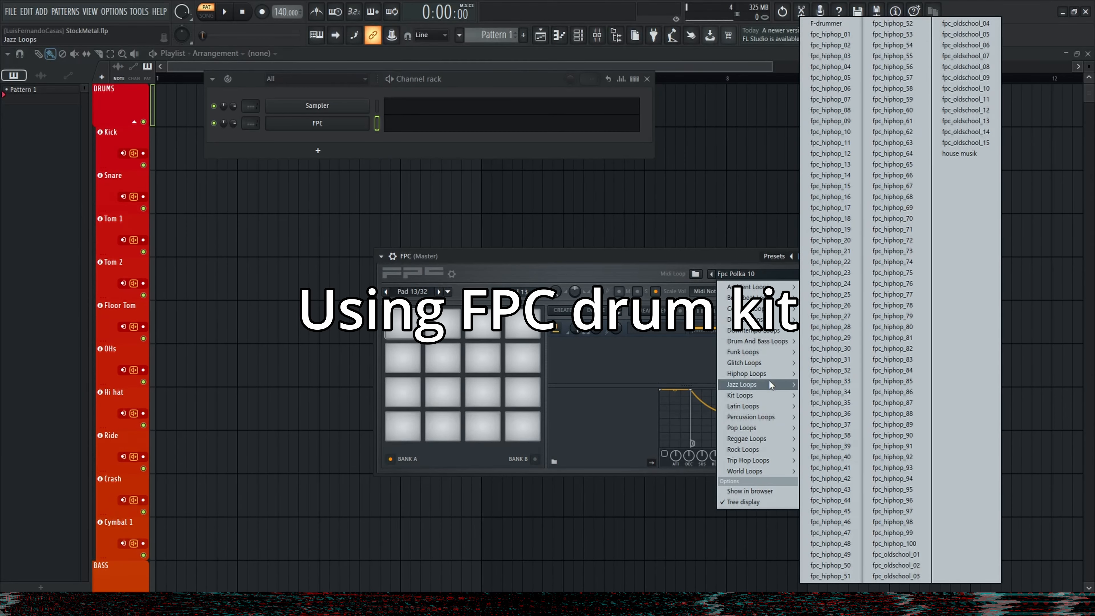
mouse_move(748, 449)
mouse_move(242, 32)
left_click(186, 32)
left_click(744, 280)
left_click(806, 405)
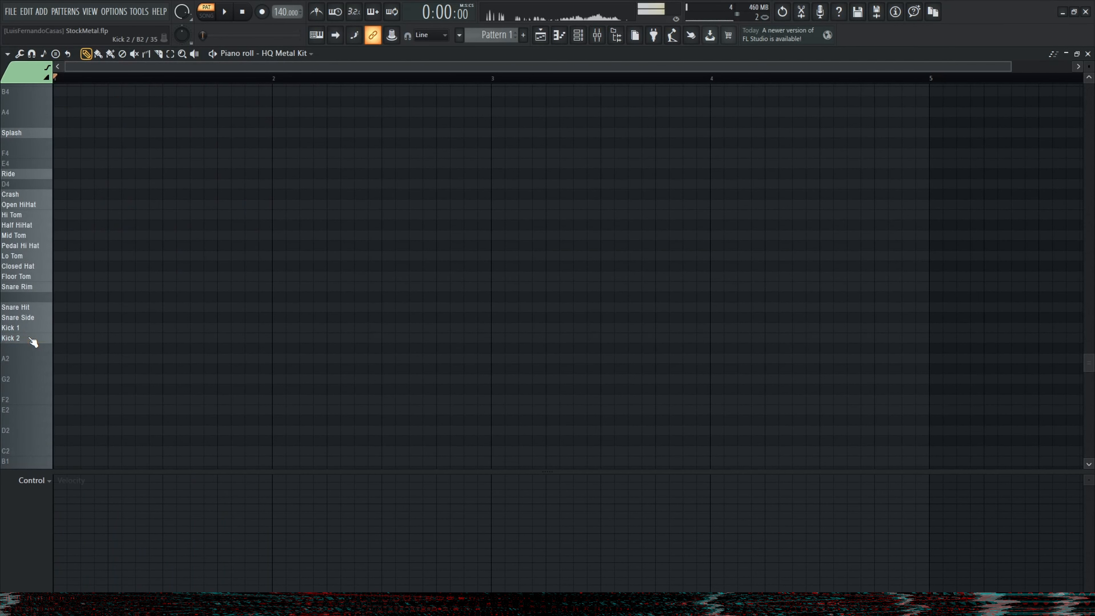
- Audition the kick, Snare Side and Snare Hit sounds in the HQ Metal Kit's piano roll
left_click(34, 341)
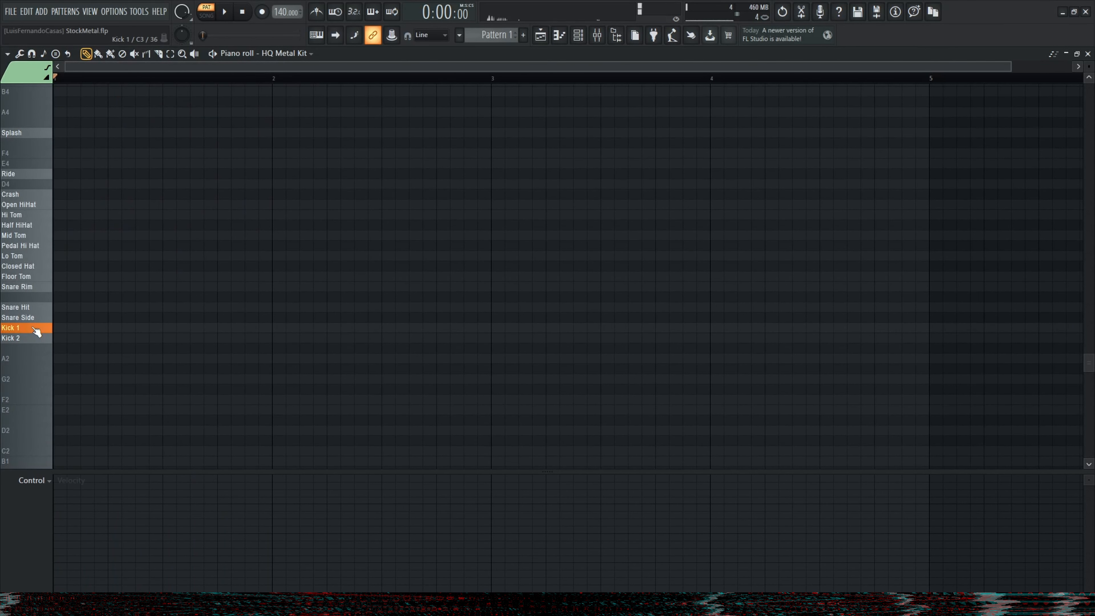
left_click(34, 340)
left_click(41, 318)
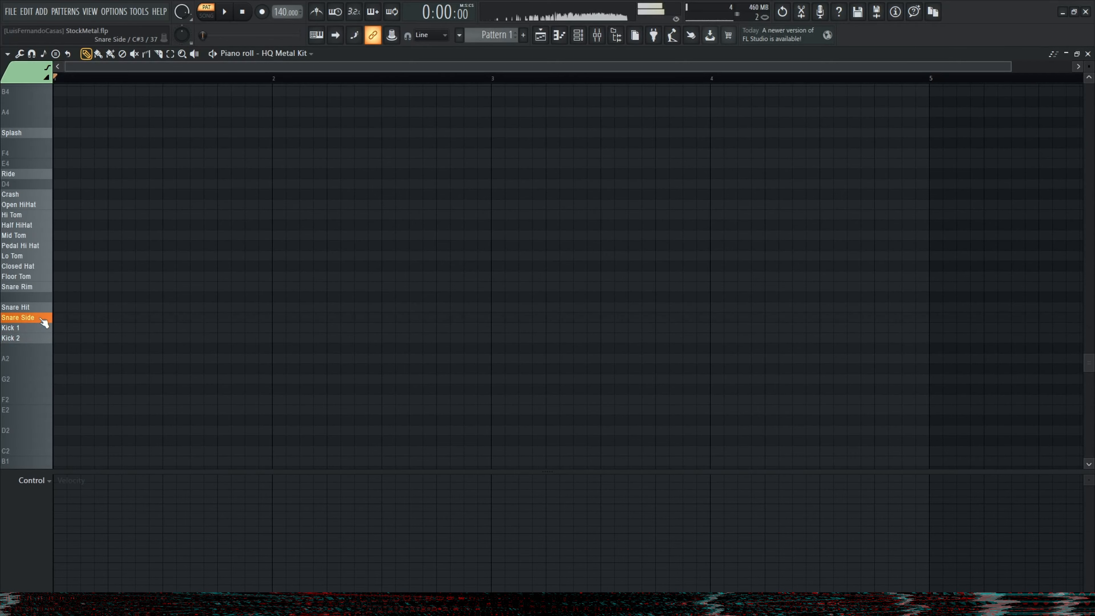
left_click(42, 309)
left_click(42, 309)
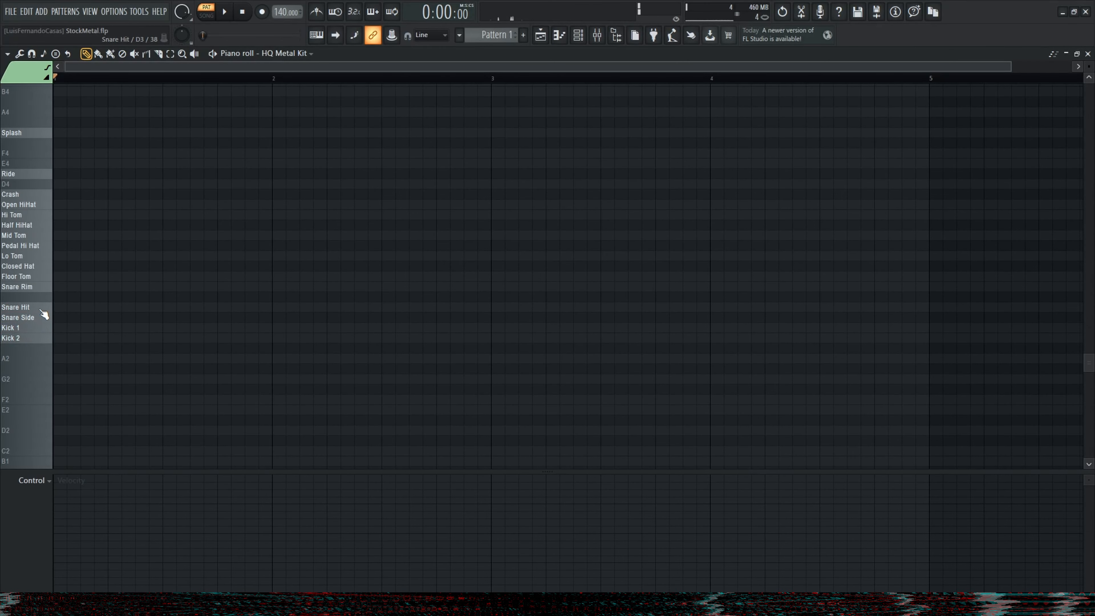
- Reopen the HQ Metal Kit's FPC alongside the mixer and set the Kick 1 pad's output to 1
left_click(577, 36)
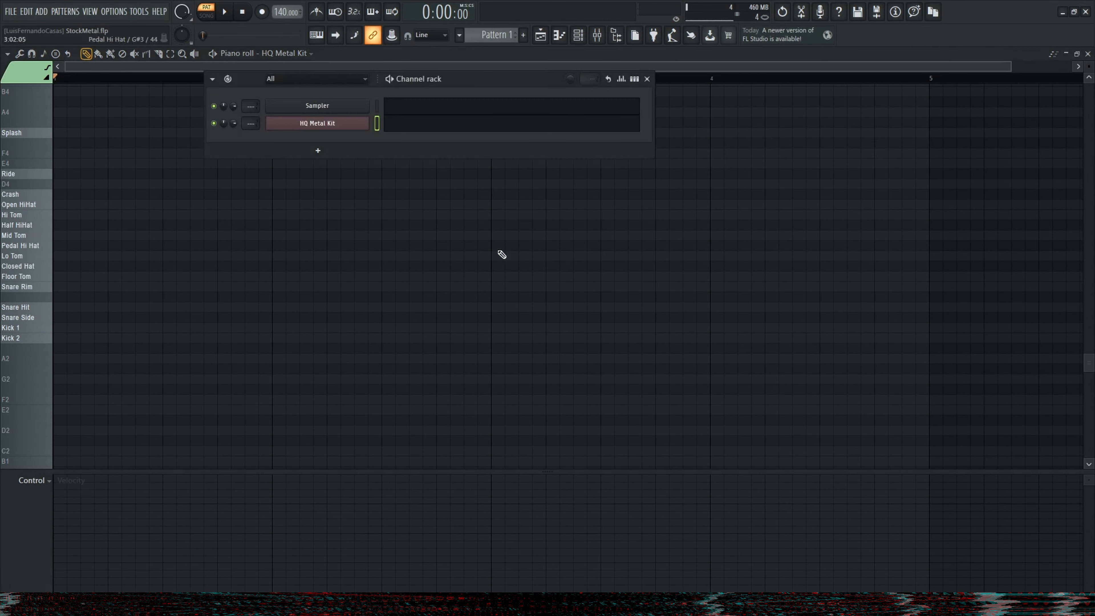
left_click(318, 124)
left_click_drag(480, 261, 439, 261)
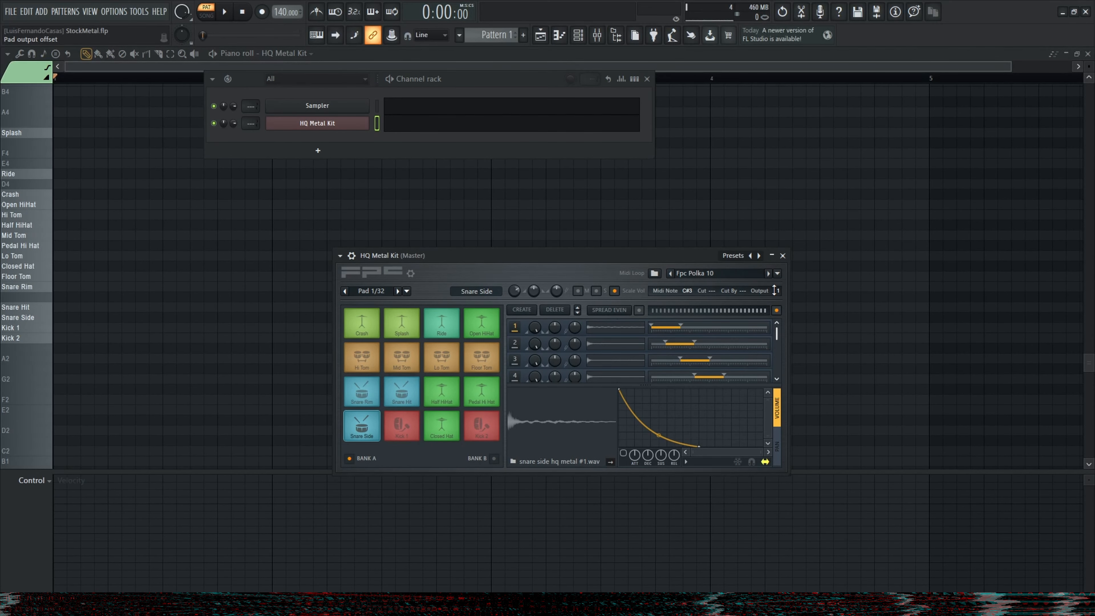
left_click(340, 256)
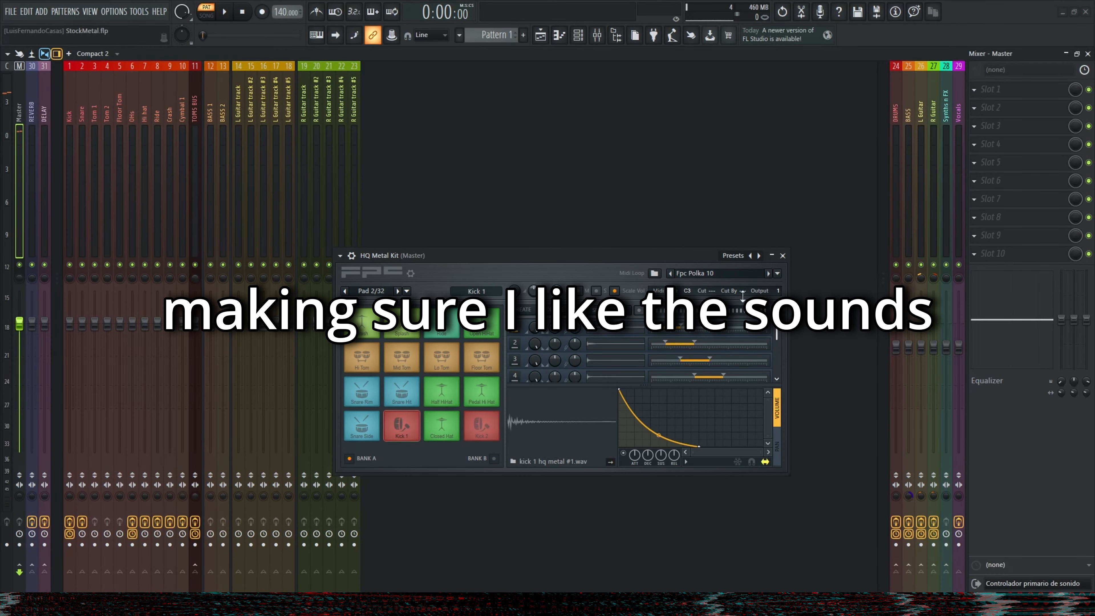
left_click(94, 151)
left_click(70, 151)
left_click(19, 151)
left_click_drag(493, 259, 509, 203)
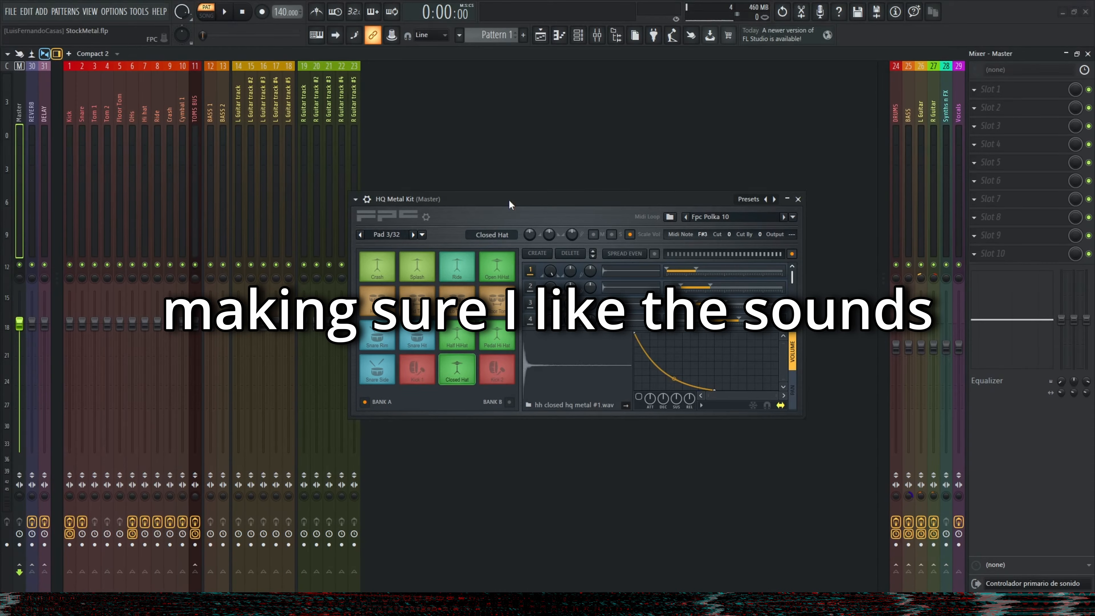
- Load the ProM Snare 2 sample from the stock drum packs onto FPC pad 29 and set its output to 2
left_click(378, 369)
key("alt+F8")
left_click(65, 232)
left_click(61, 244)
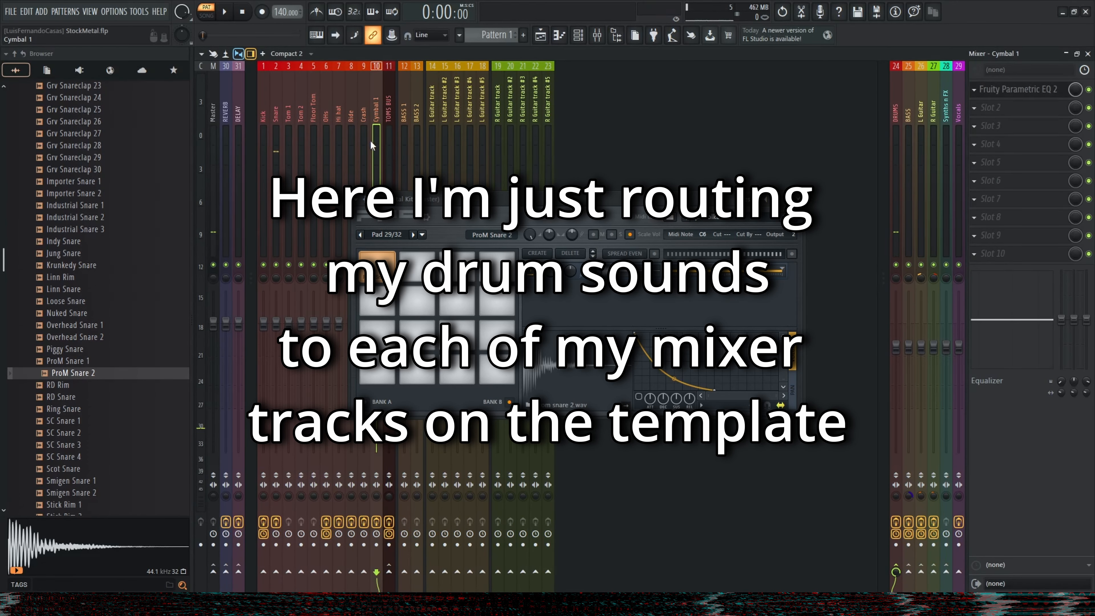
- Route the remaining HQ Metal Kit pads to their matching mixer tracks, with the Crash pad on output 9
left_click(427, 347)
left_click(497, 305)
left_click(411, 305)
left_click(457, 304)
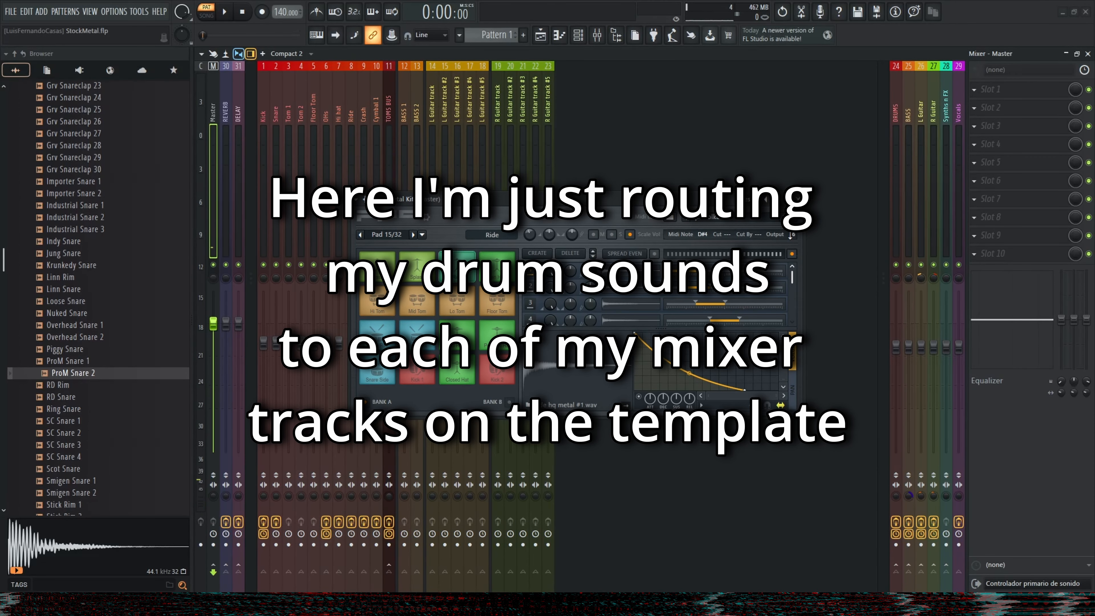
left_click(410, 272)
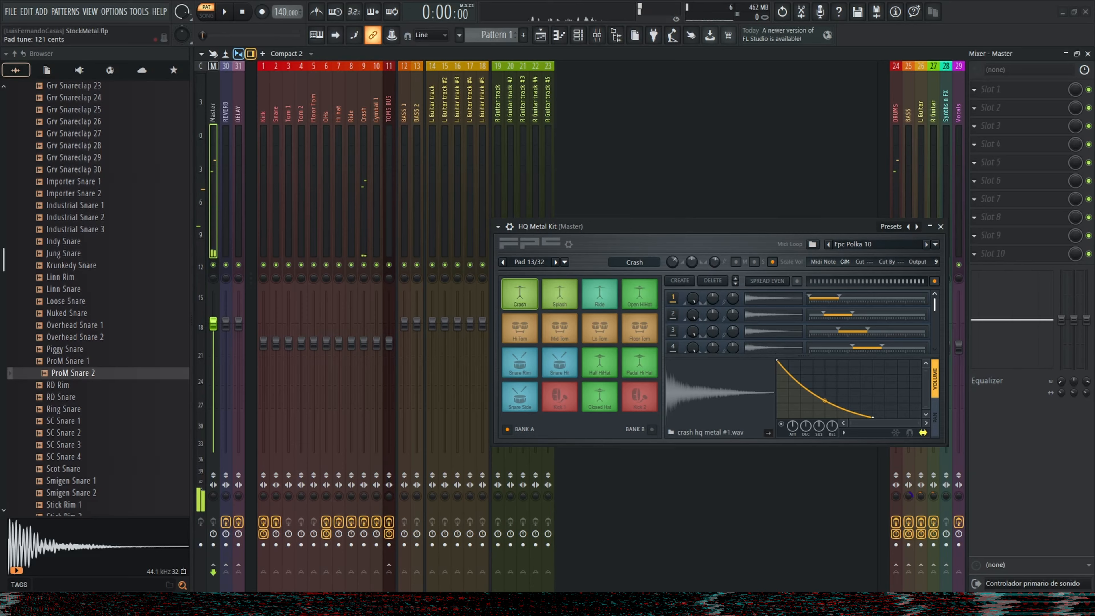
- Add Fruity Reeverb 2 to slot 3 of the Crash mixer track, reduce its mix level, and lower the track's fader
left_click(529, 304)
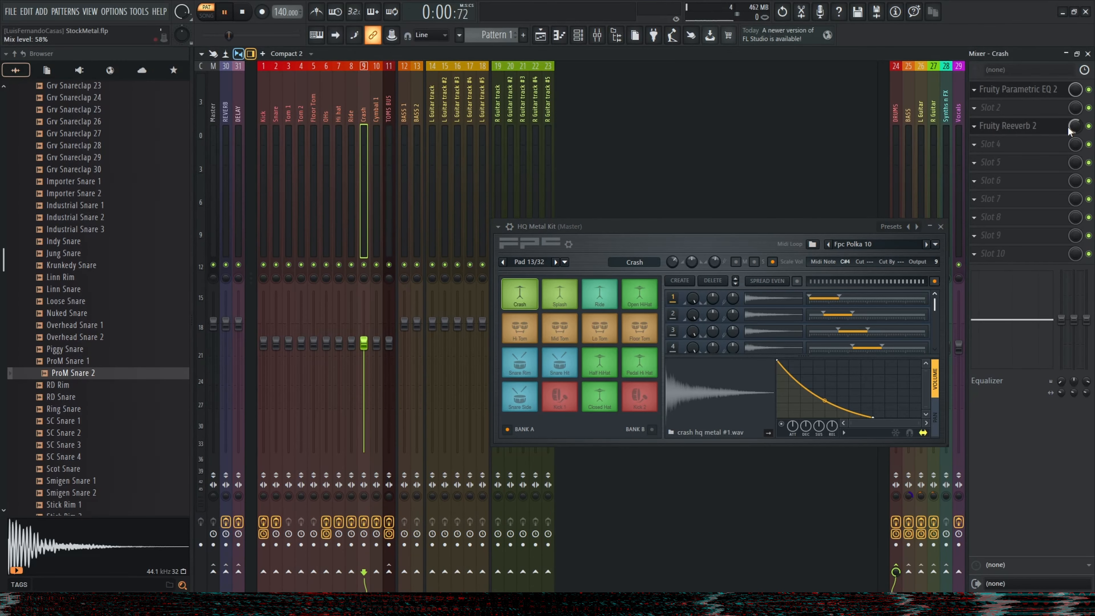
left_click(363, 356)
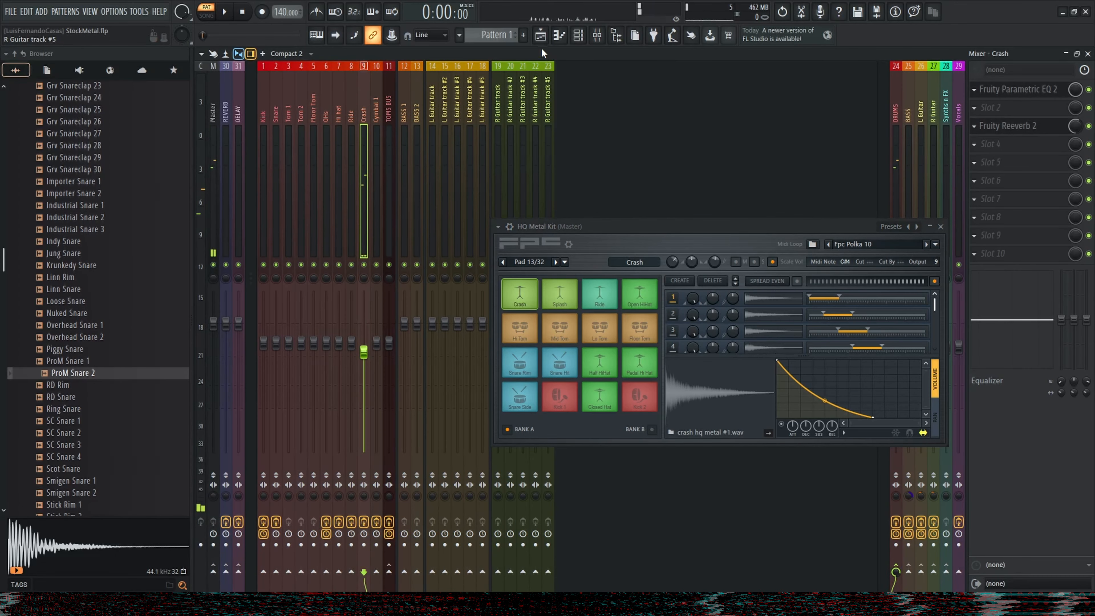
- Set the tempo to 135 BPM and program a one-bar drum pattern with a crash, alternating Kick 1 and Kick 2 notes, and Snare Hit accents
left_click(544, 43)
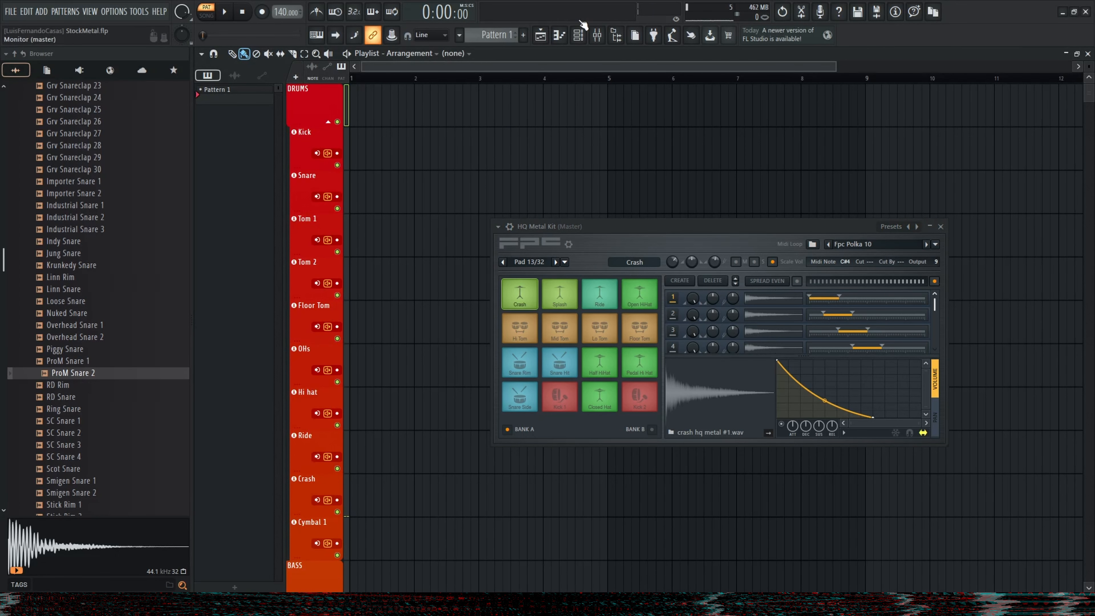
left_click(578, 35)
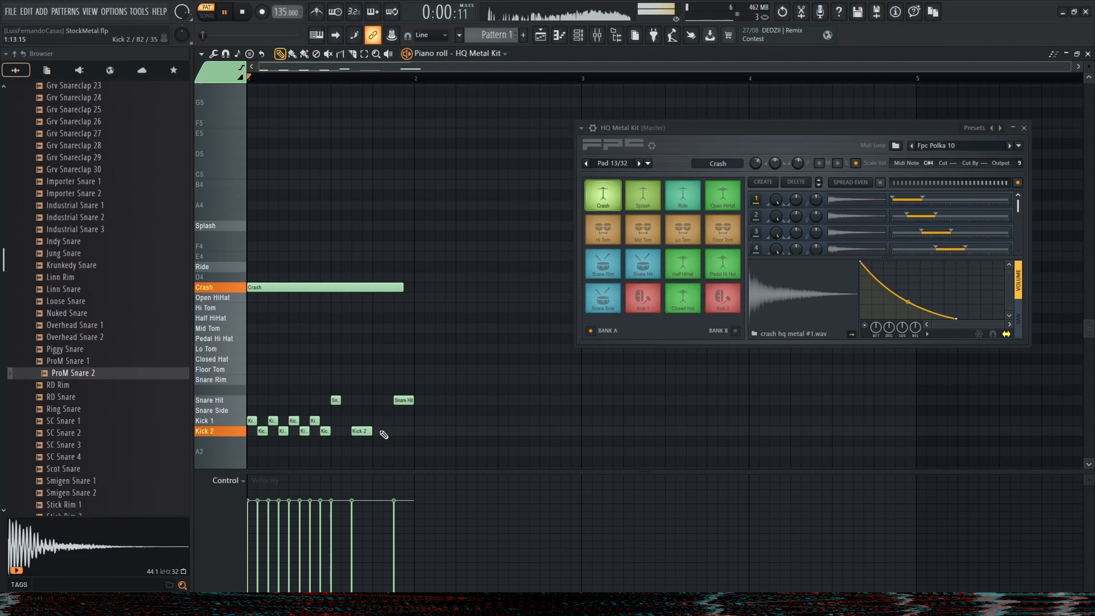
key("space")
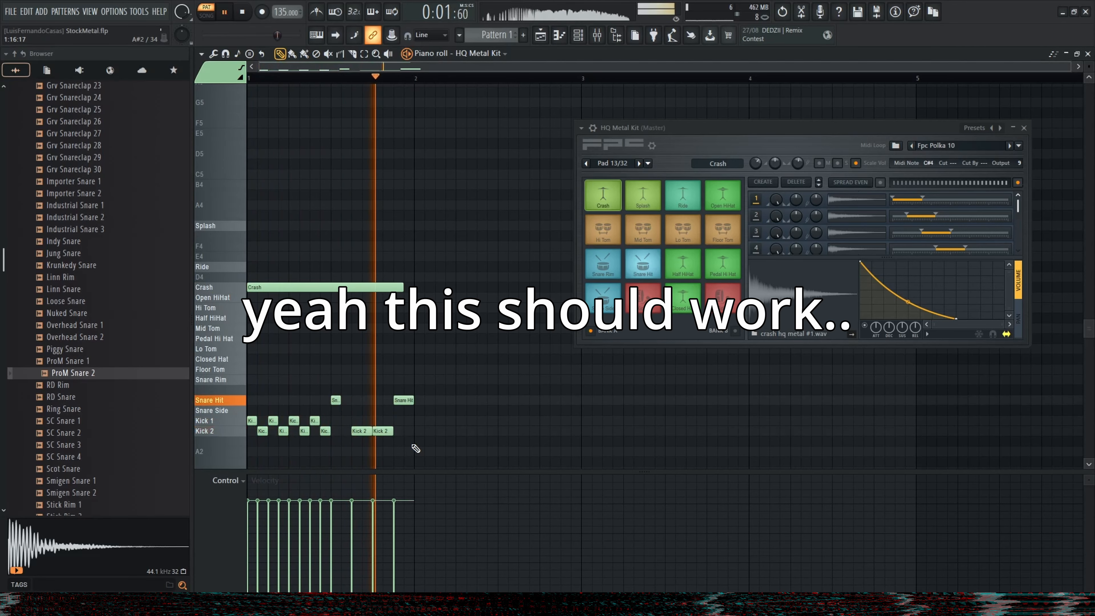
left_click(383, 430)
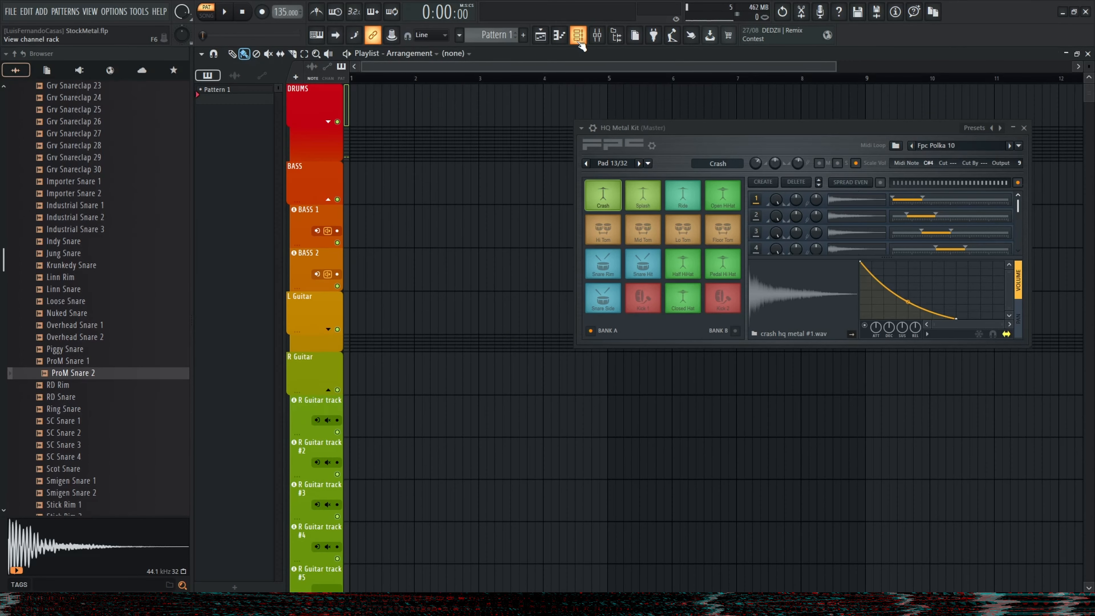
- Add a FLEX channel to the channel rack and browse its Essential Guitars presets
left_click(580, 40)
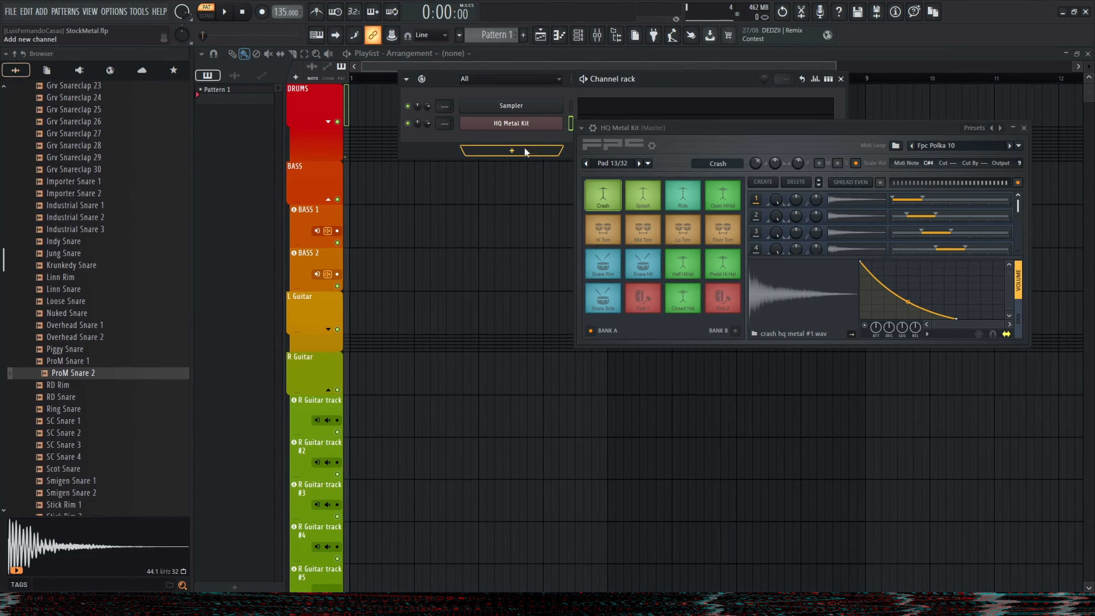
left_click(513, 150)
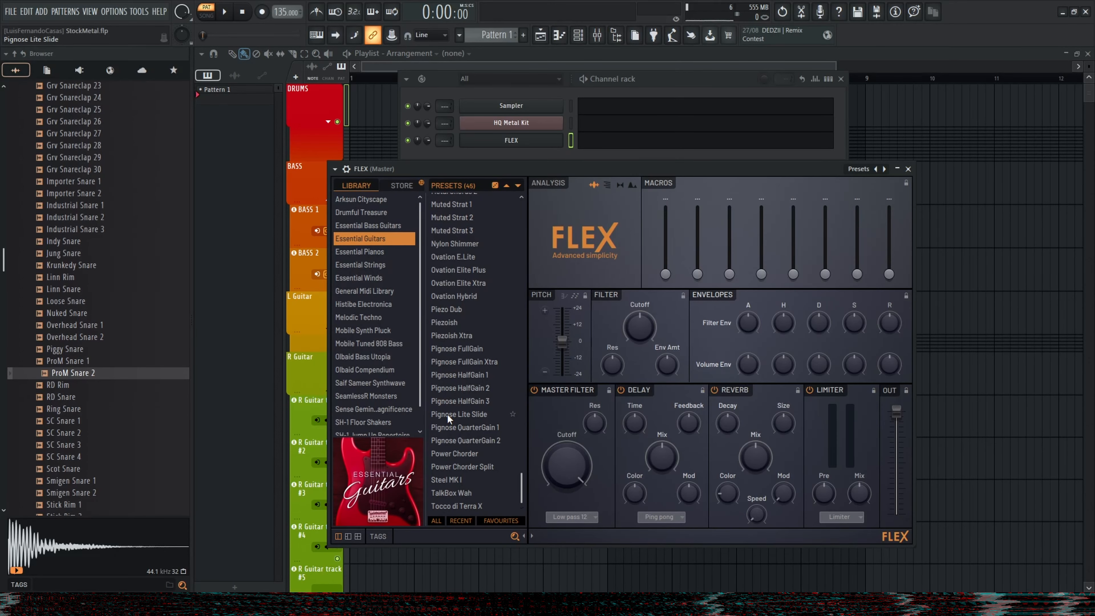
- Audition the Power Chorder Split and Power Chorder guitar presets in FLEX
left_click(457, 455)
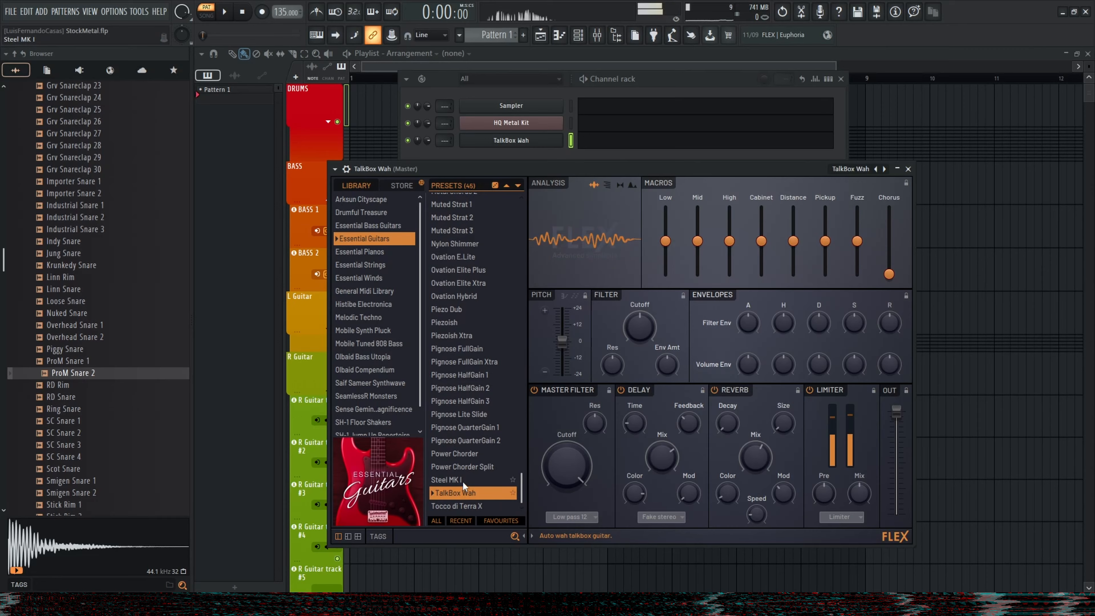
left_click(464, 466)
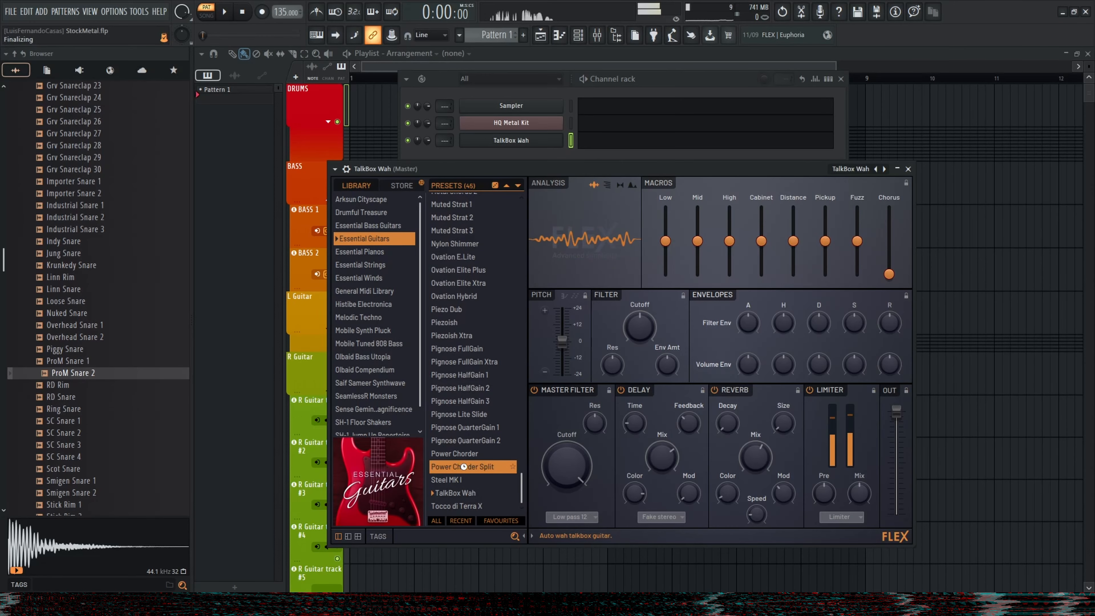
left_click(466, 457)
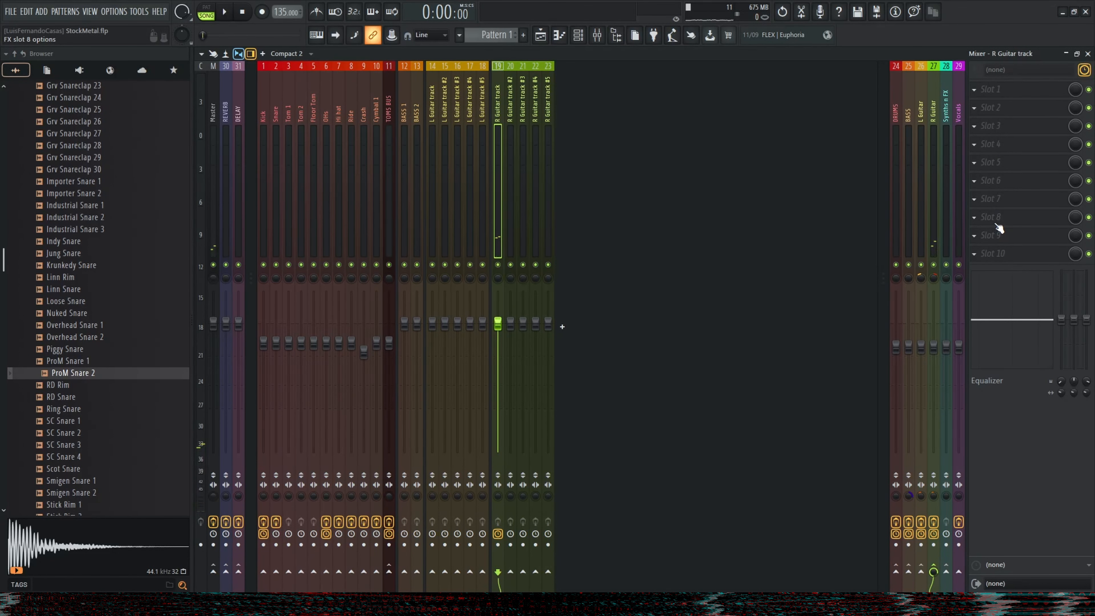
- Add Distructor to slot 8 of the R Guitar track and load its Overtune guitar preset
left_click(996, 224)
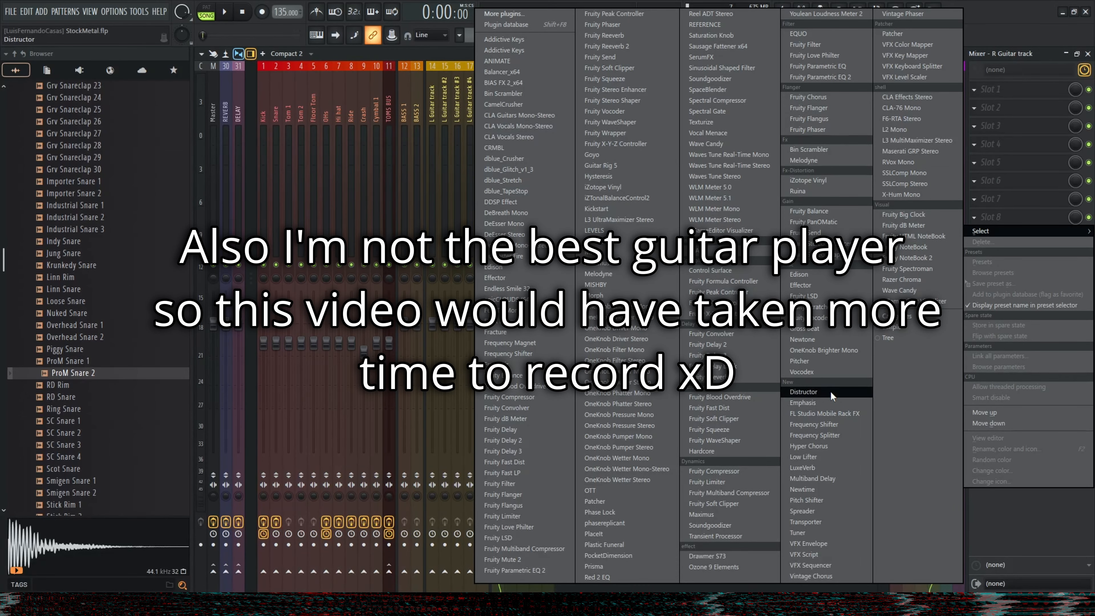
left_click(829, 390)
left_click(775, 210)
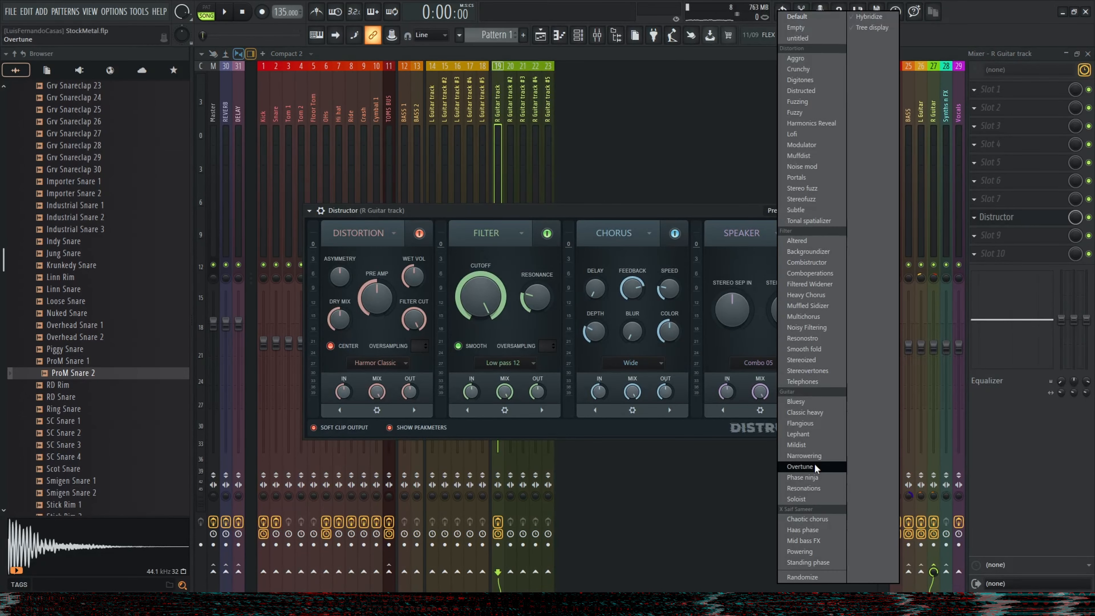
left_click(818, 466)
key("space")
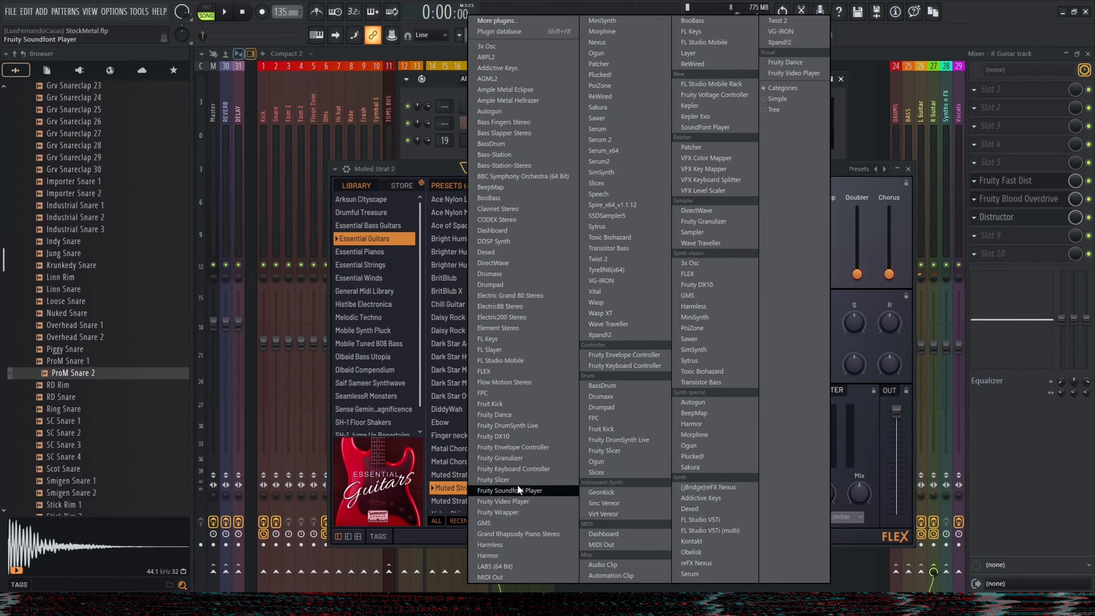
- Add an FL Slayer channel to the channel rack and play back its opening riff notes
left_click(525, 349)
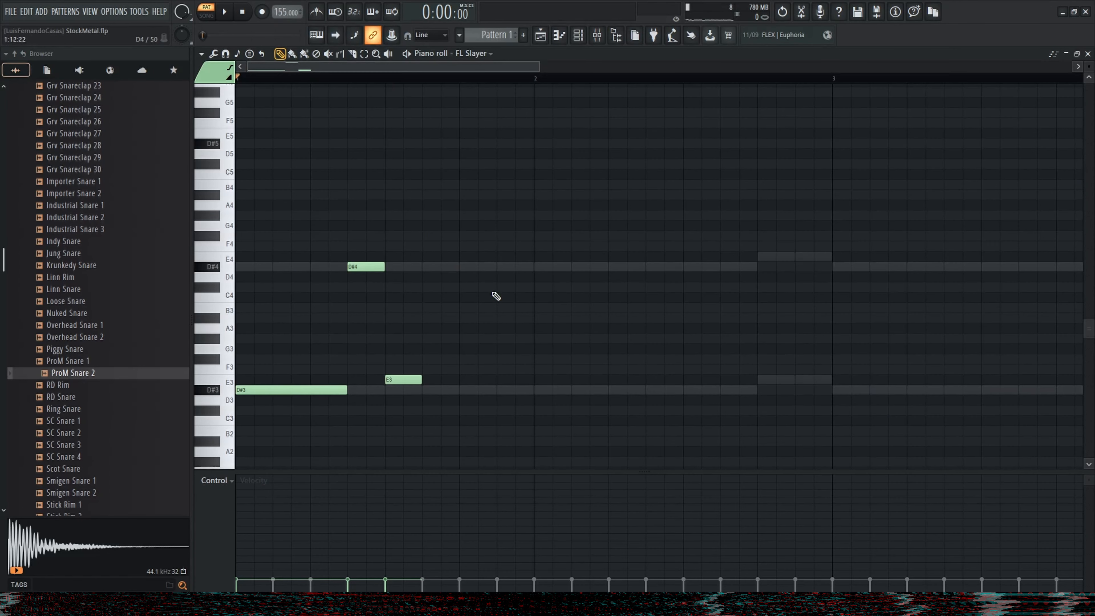
key("space")
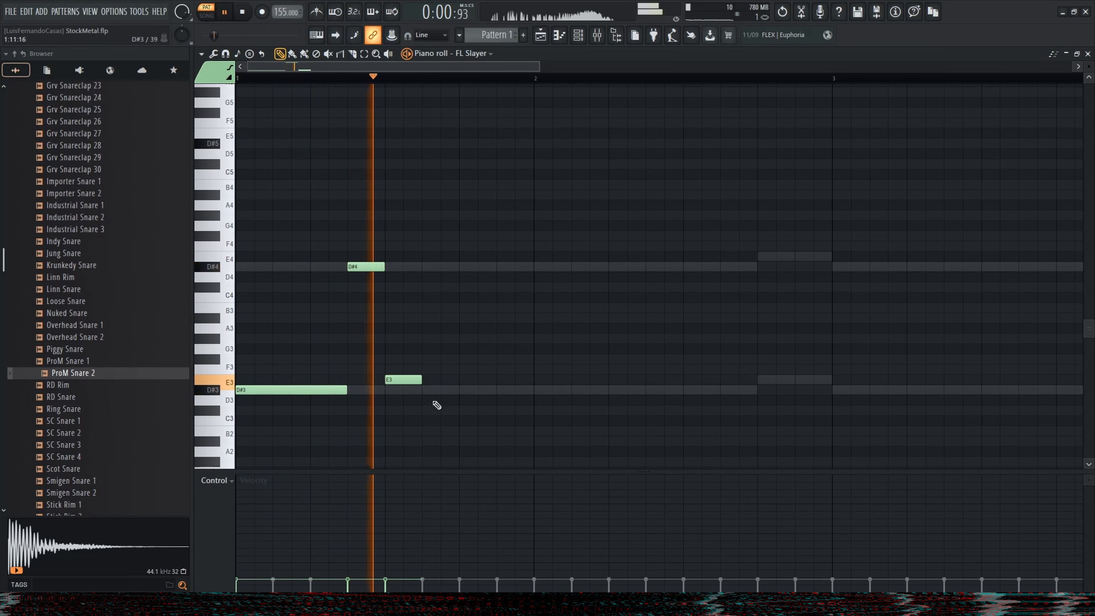
left_click_drag(426, 358, 426, 310)
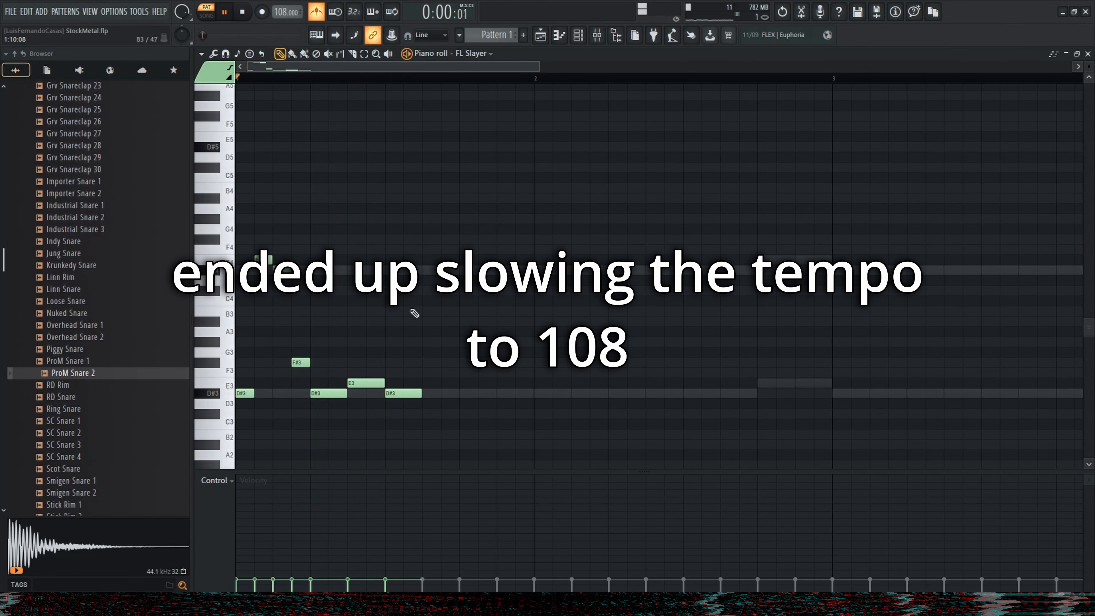
- Add a D#4 note after the last D#3 of the FL Slayer riff and raise it two octaves to D#6
left_click(435, 271)
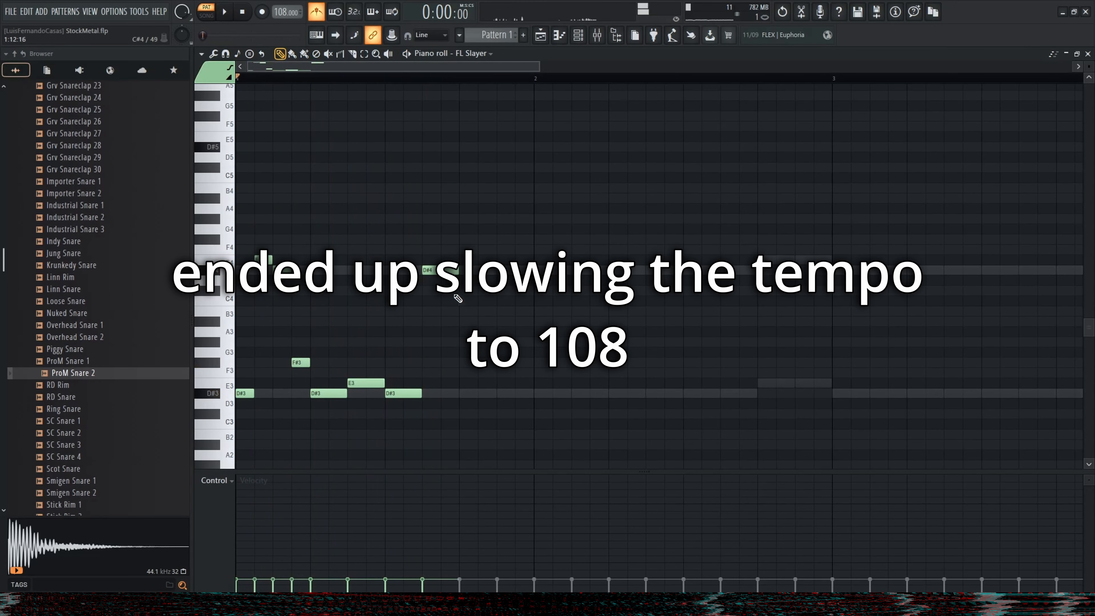
left_click_drag(461, 266, 447, 290)
key("ctrl+Up")
key("ctrl+Up")
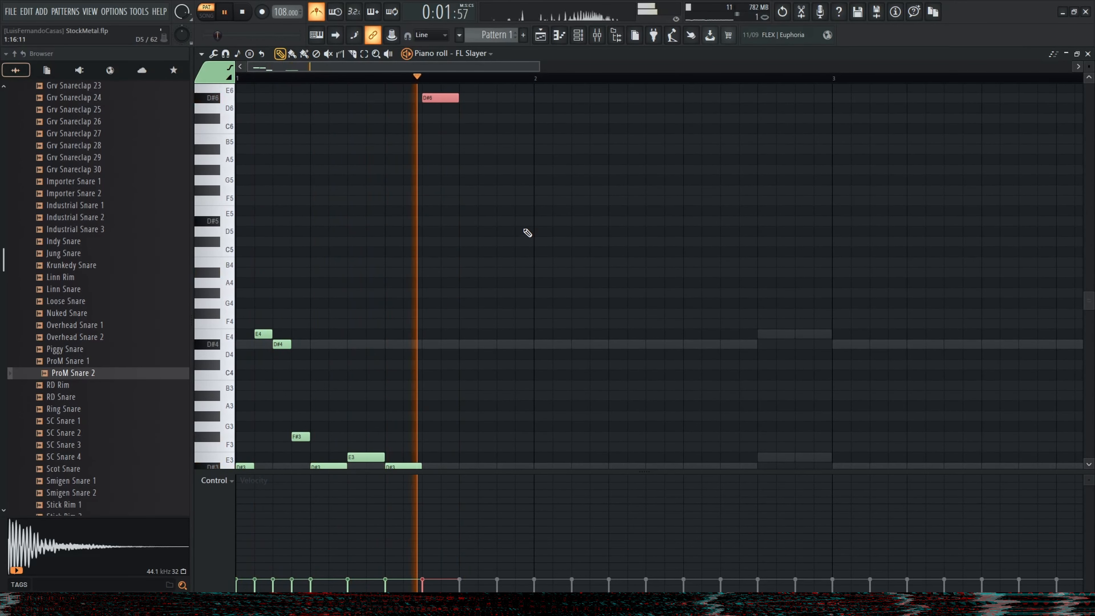
key("space")
scroll(493, 266, "down", 3)
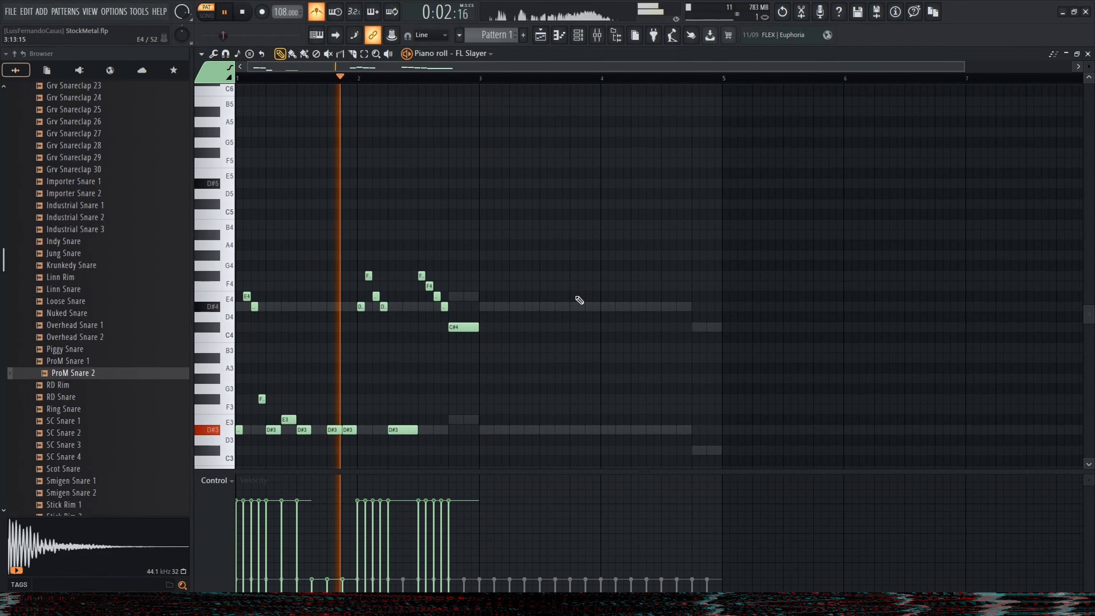
- Play back the FL Slayer riff and open the FL Slayer instrument from the channel rack
key("space")
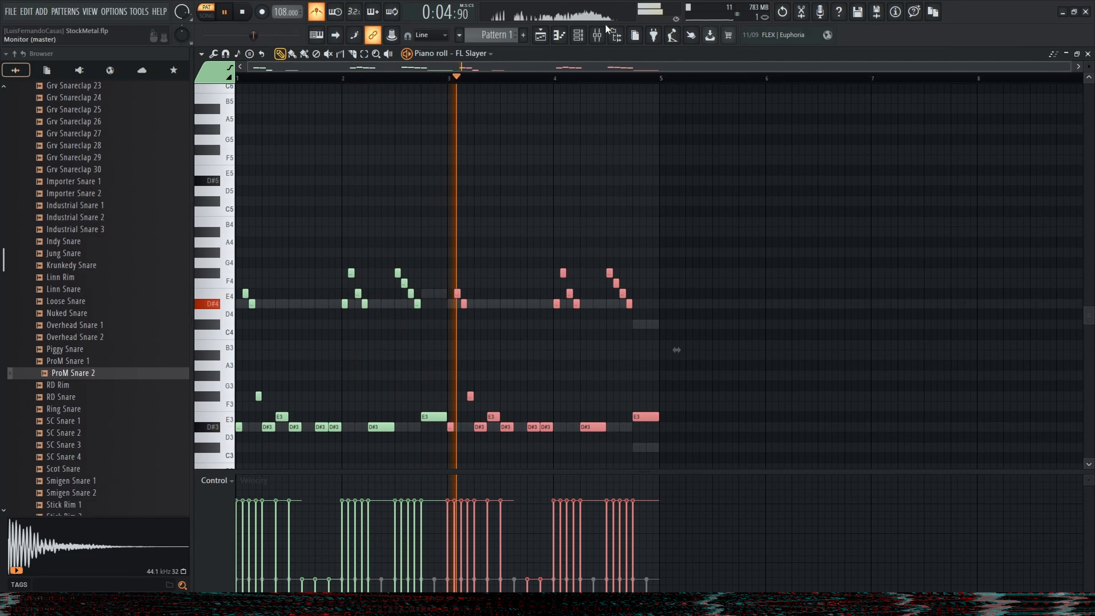
key("F6")
key("space")
left_click(527, 158)
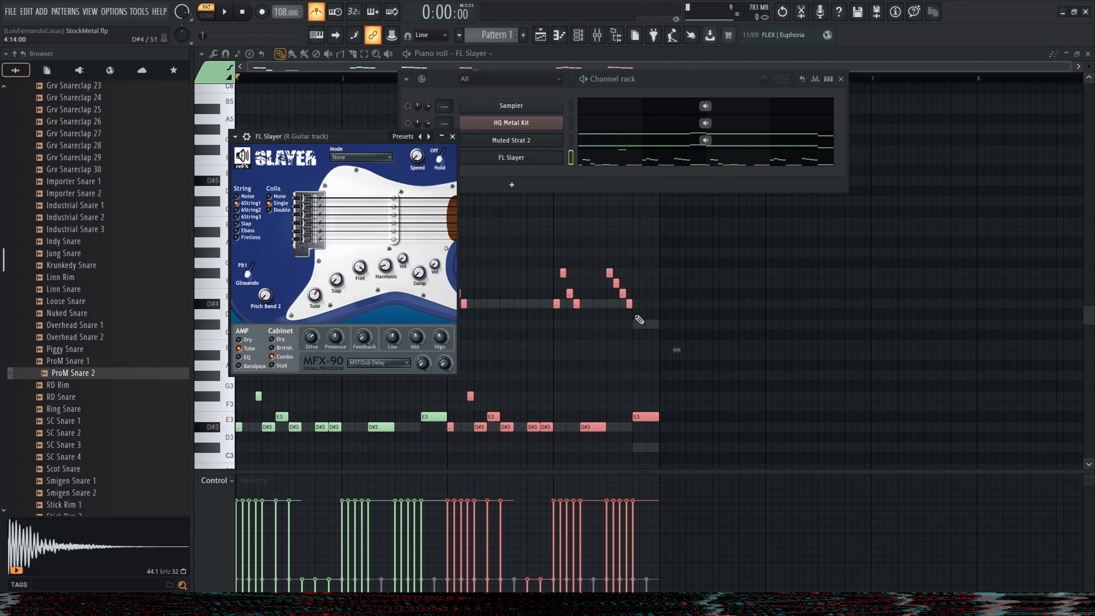
- Audition Muted Strat 1 during playback and load the Muted Strat 3 preset in the Muted Strat 2 channel's FLEX
left_click(518, 141)
key("space")
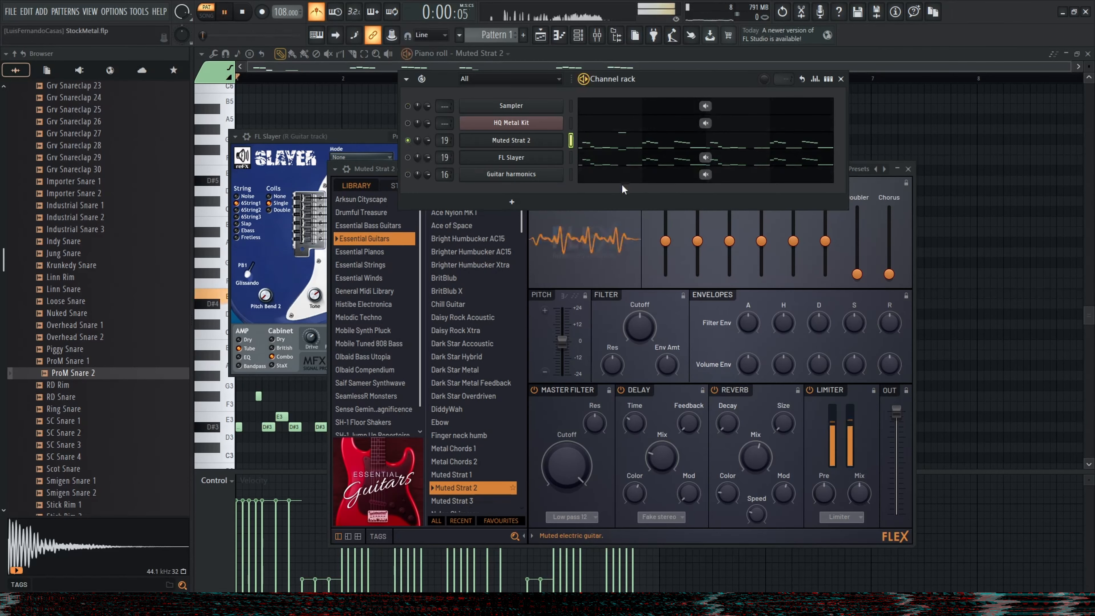
left_click(517, 140)
left_click(517, 141)
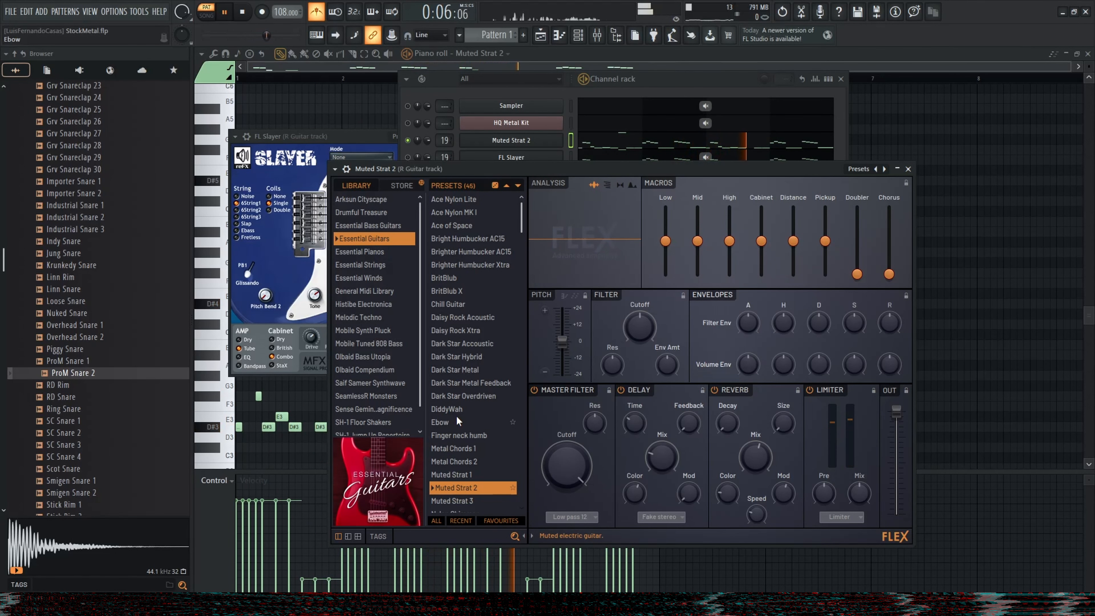
left_click(467, 472)
scroll(470, 470, "down", 1)
scroll(470, 469, "down", 1)
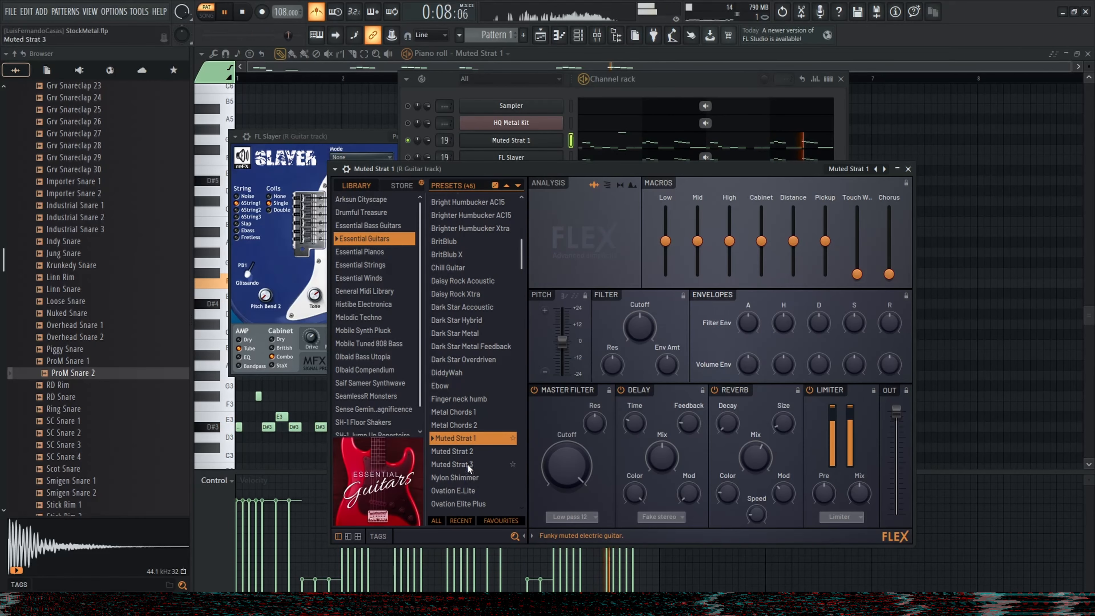
left_click(467, 461)
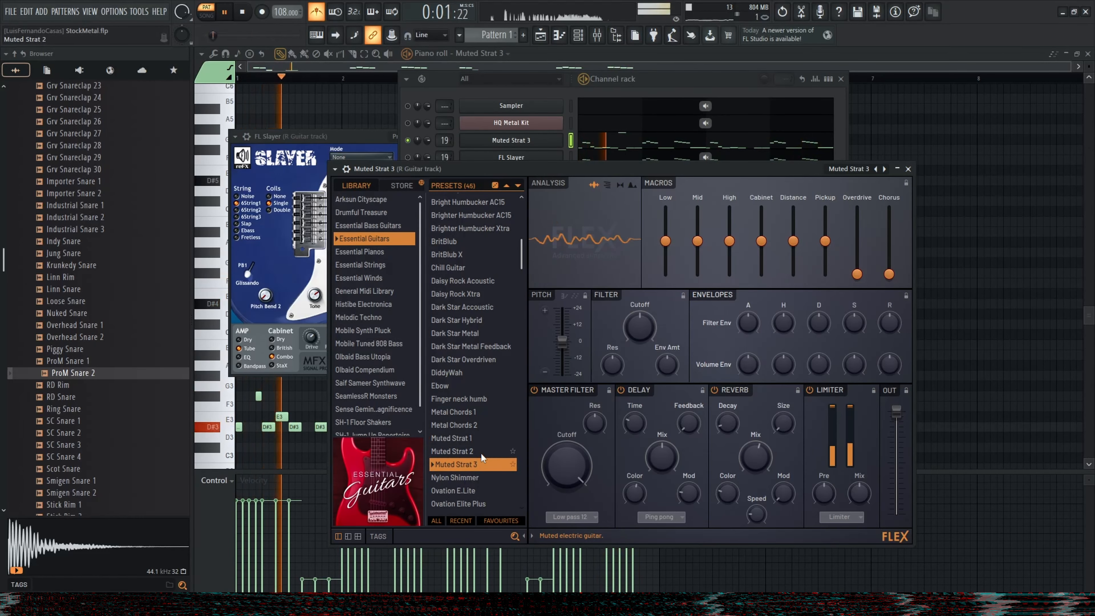
- Set the Overdrive macro of the Muted Strat 3 preset to 100%
left_click(639, 147)
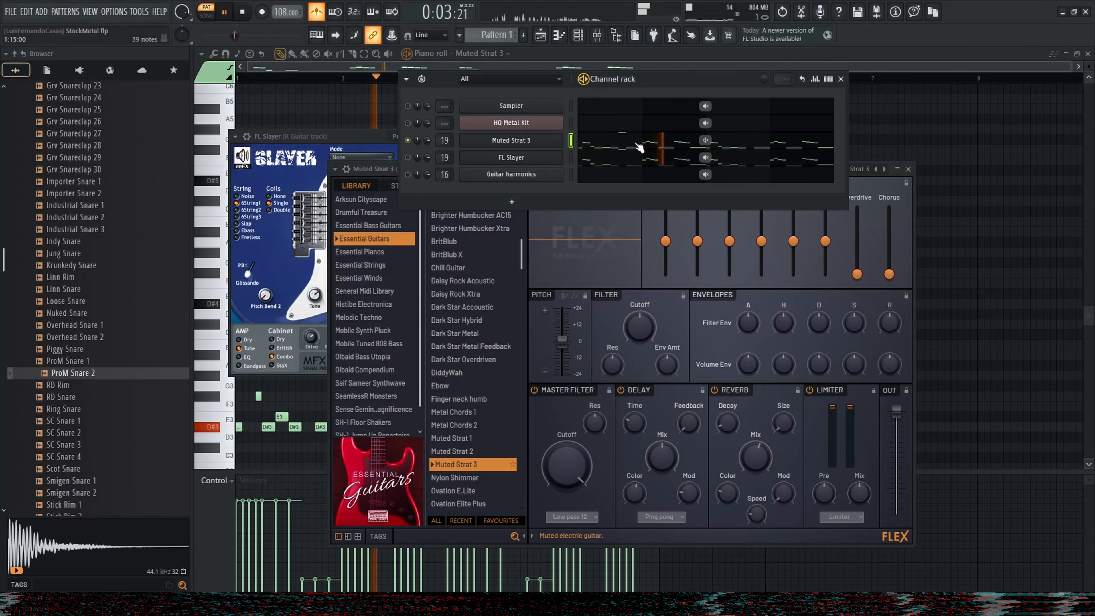
left_click(847, 248)
left_click_drag(857, 274, 857, 207)
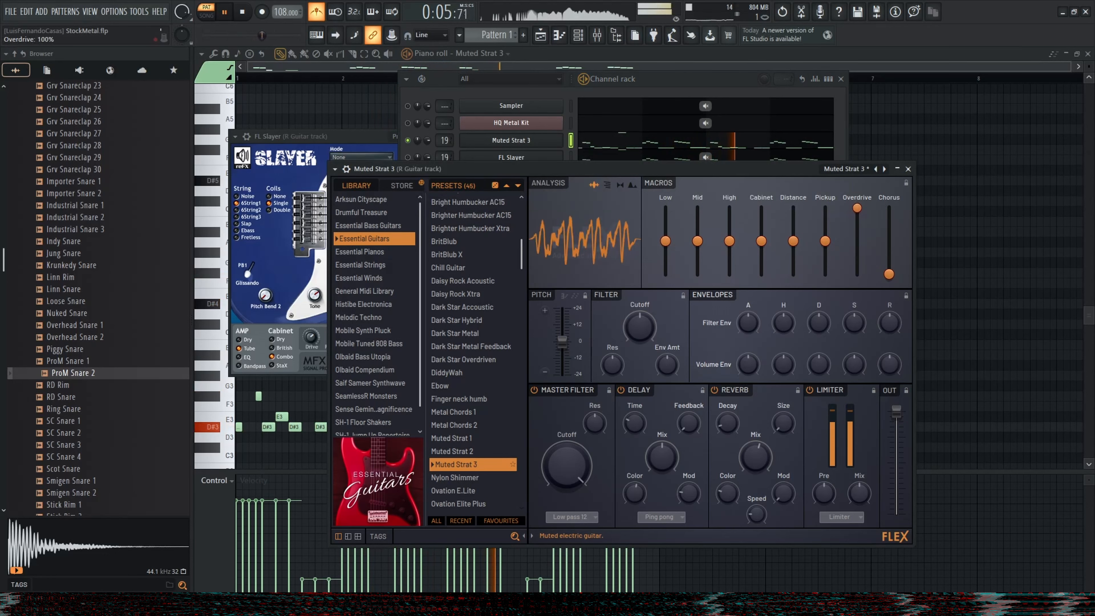
- Raise the velocity of the two D#3 notes just before bar 2 in the Muted Strat 3 part to match the other notes
left_click(677, 78)
left_click(626, 146)
left_click(627, 147)
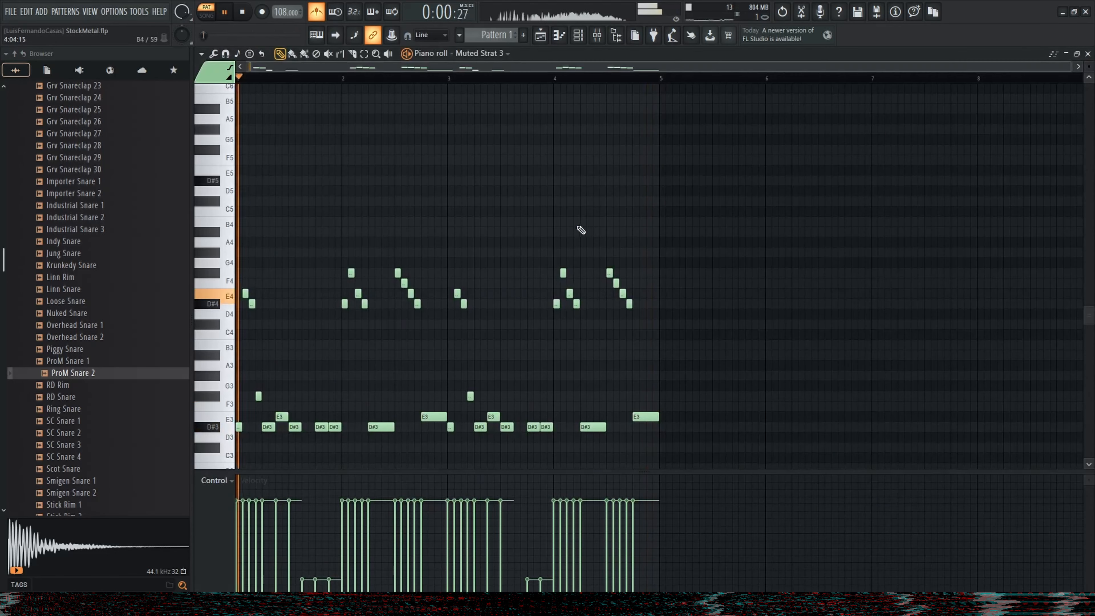
key("space")
left_click(586, 38)
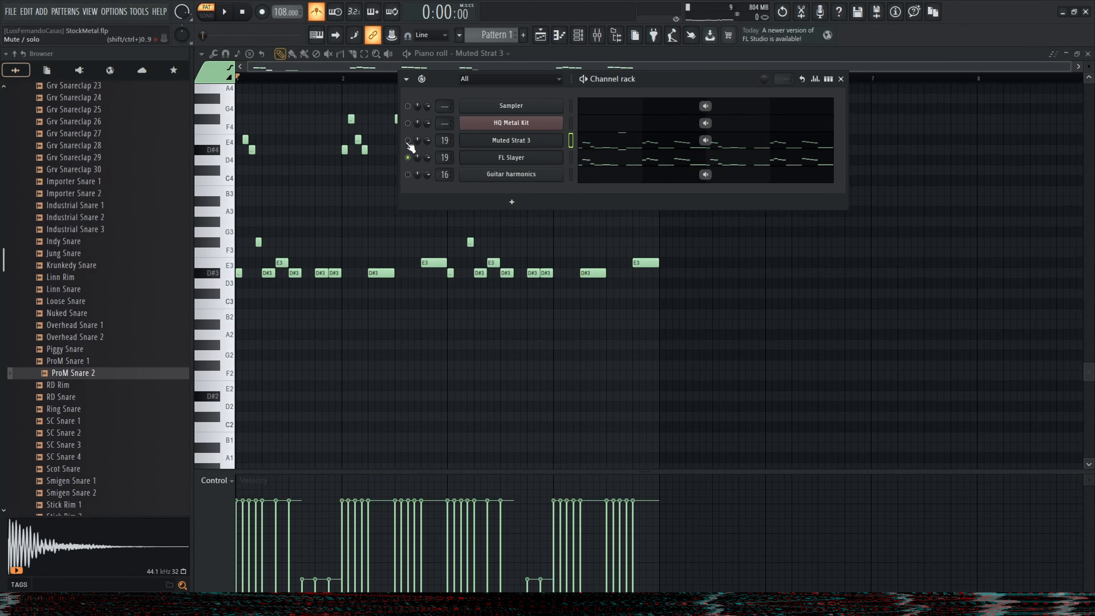
left_click(629, 148)
left_click(606, 147)
scroll(325, 334, "up", 2)
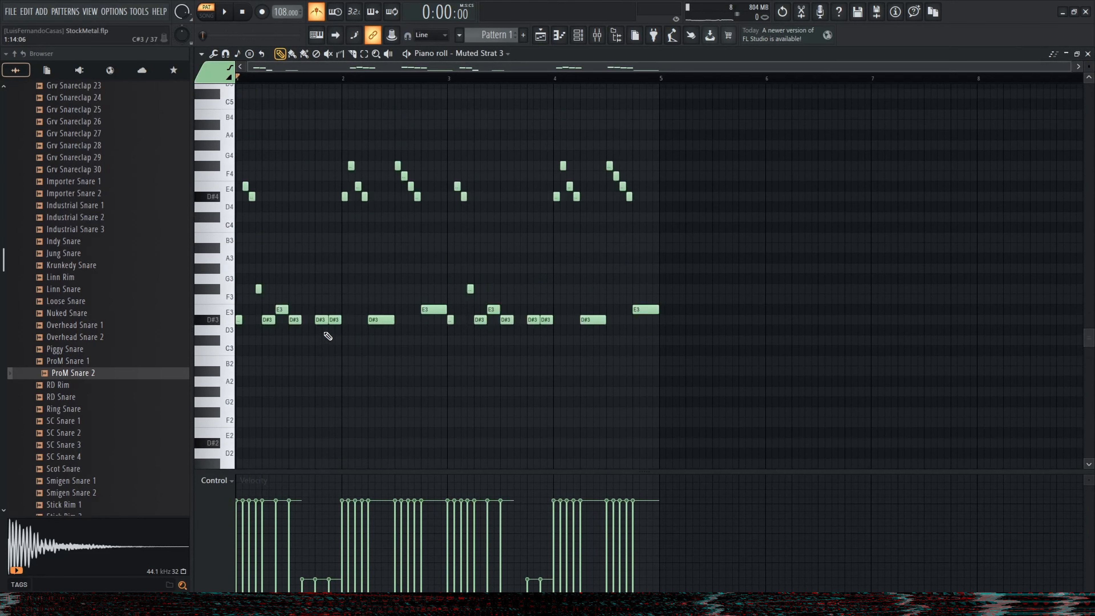
scroll(306, 376, "up", 3)
scroll(309, 380, "up", 2)
left_click_drag(504, 351, 424, 409)
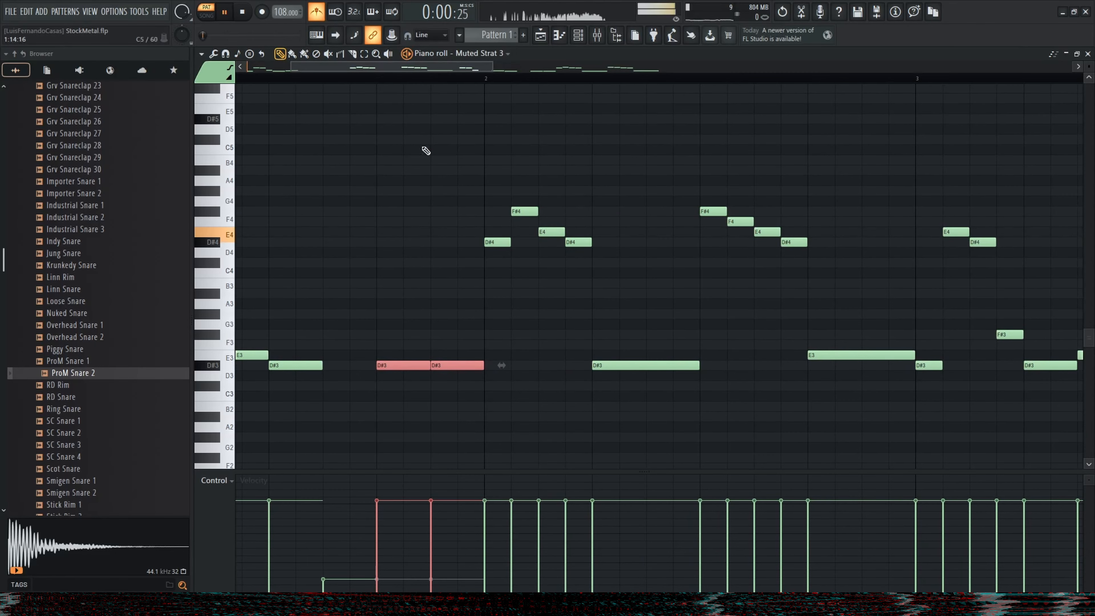
scroll(517, 341, "down", 5)
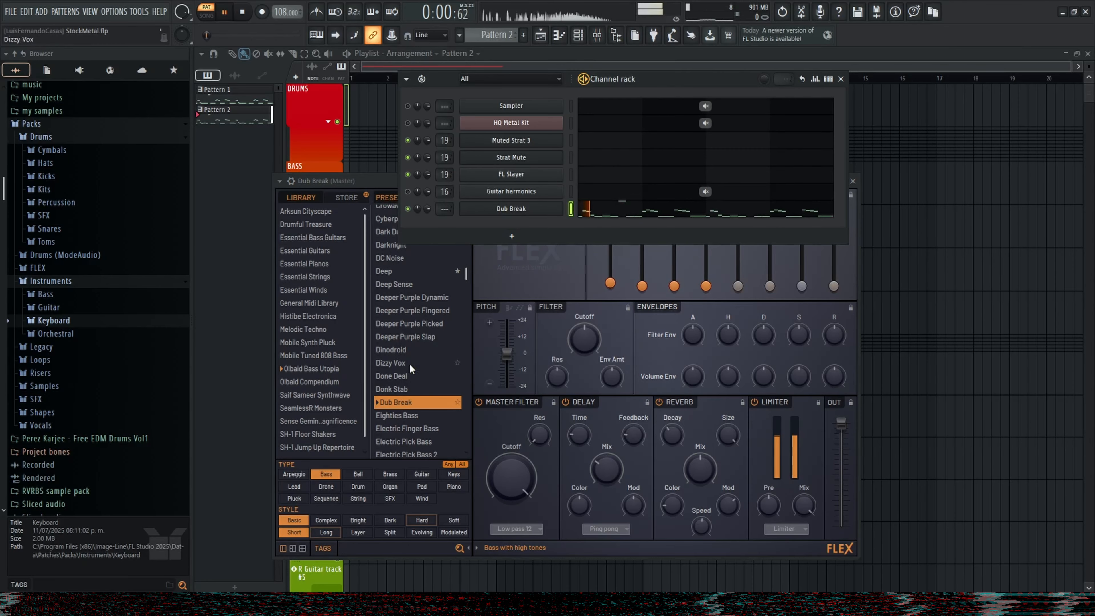
- Audition FLEX bass presets such as FM Slap during playback and load Funky Analog 2
scroll(416, 380, "down", 5)
left_click(415, 379)
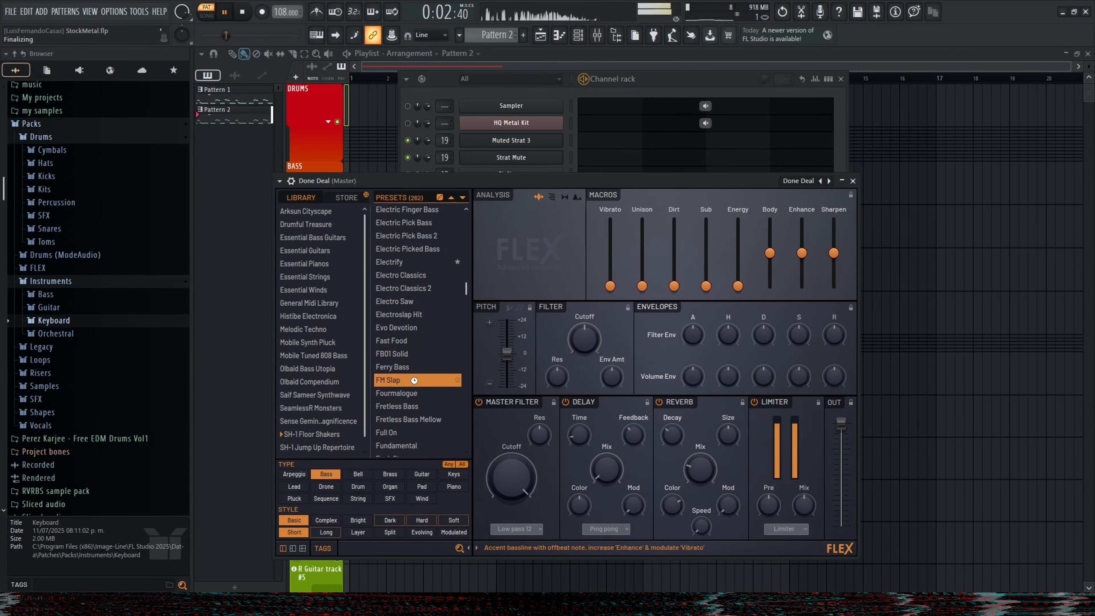
scroll(413, 379, "down", 3)
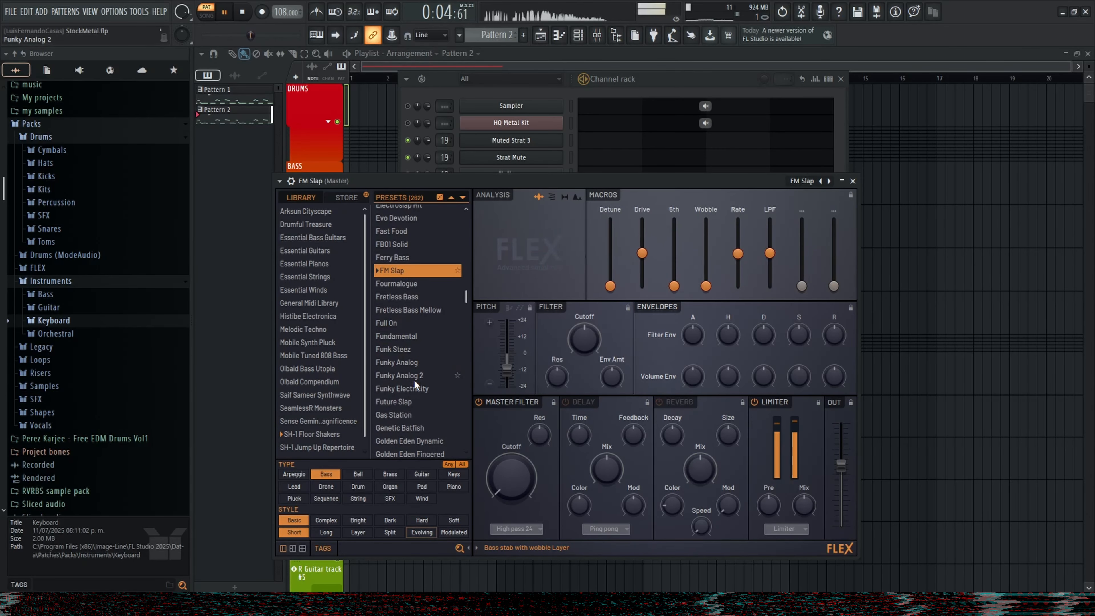
left_click(414, 379)
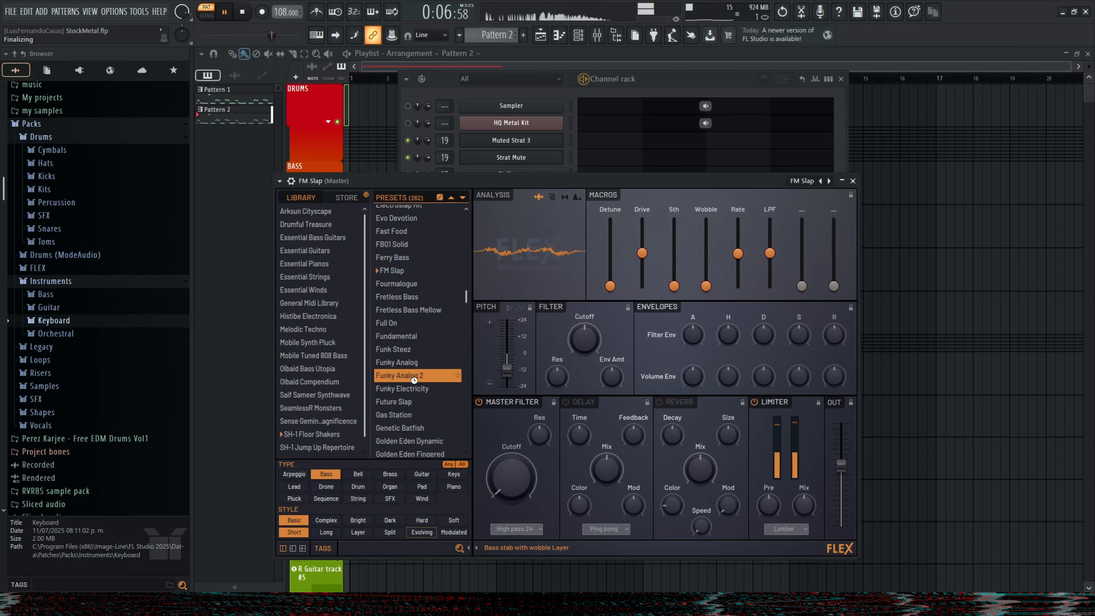
scroll(410, 386, "down", 3)
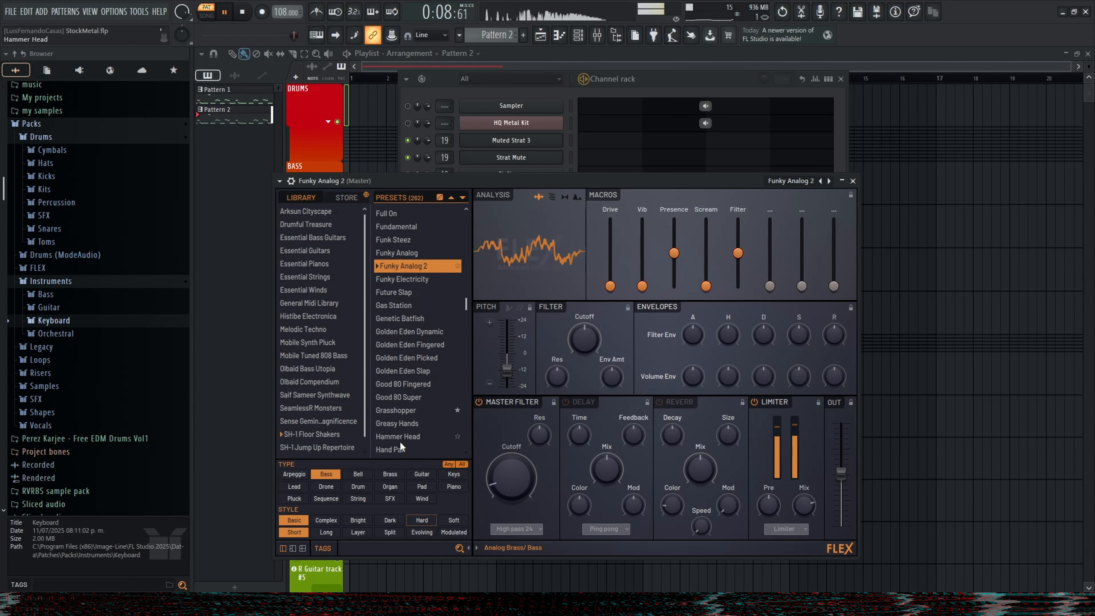
scroll(403, 416, "down", 2)
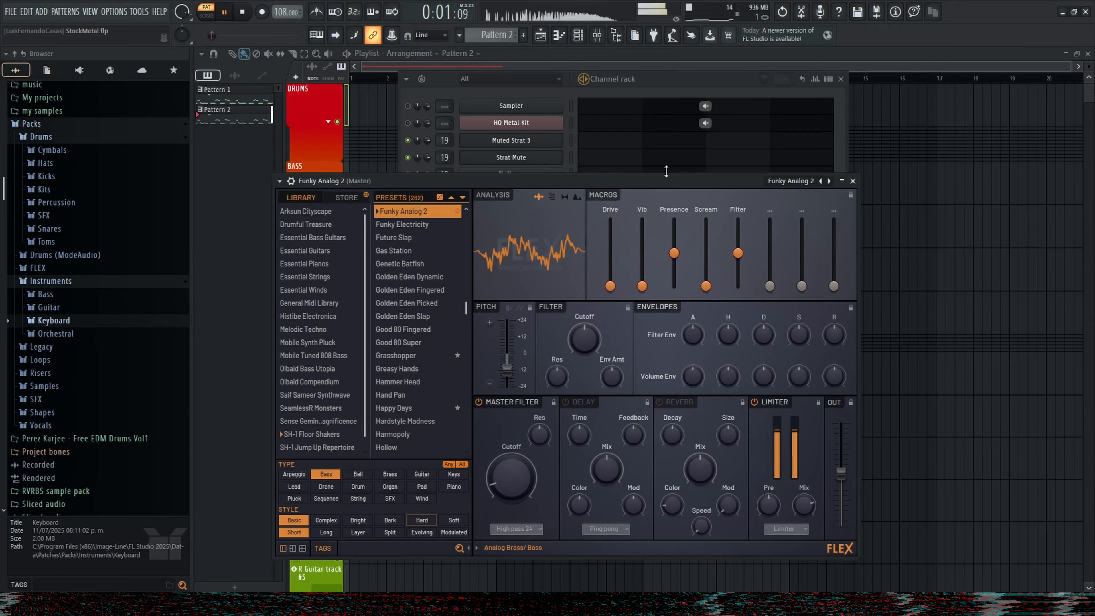
- Edit the notes of the Funky Analog 2 channel and place two consecutive Pattern 2 clips on playlist Track 35
left_click(670, 80)
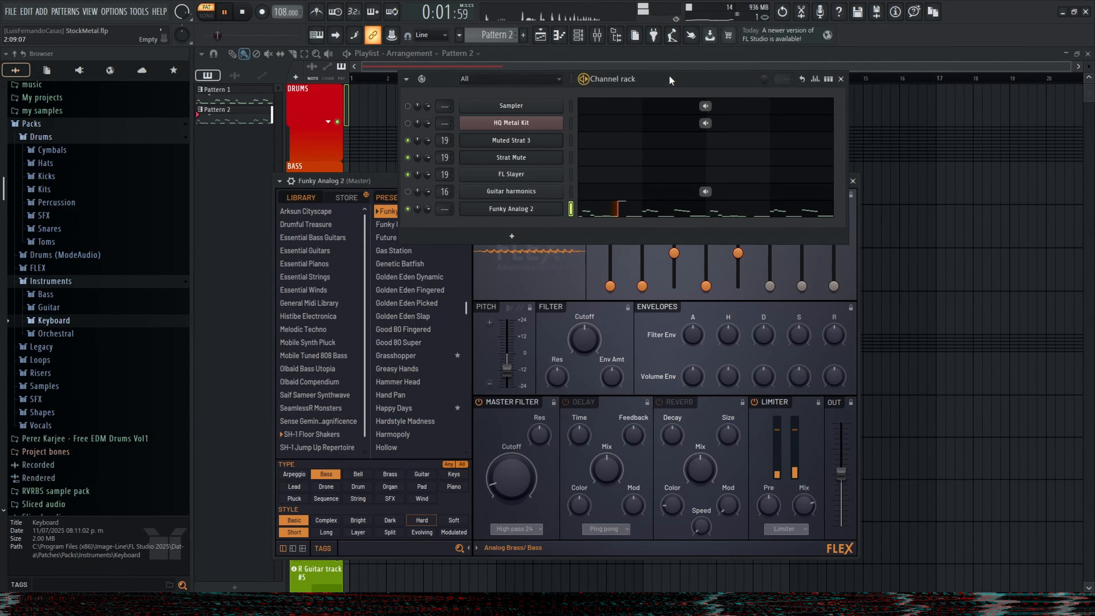
left_click(588, 209)
mouse_move(430, 529)
left_mouse_down()
mouse_move(249, 508)
mouse_move(536, 501)
left_mouse_up()
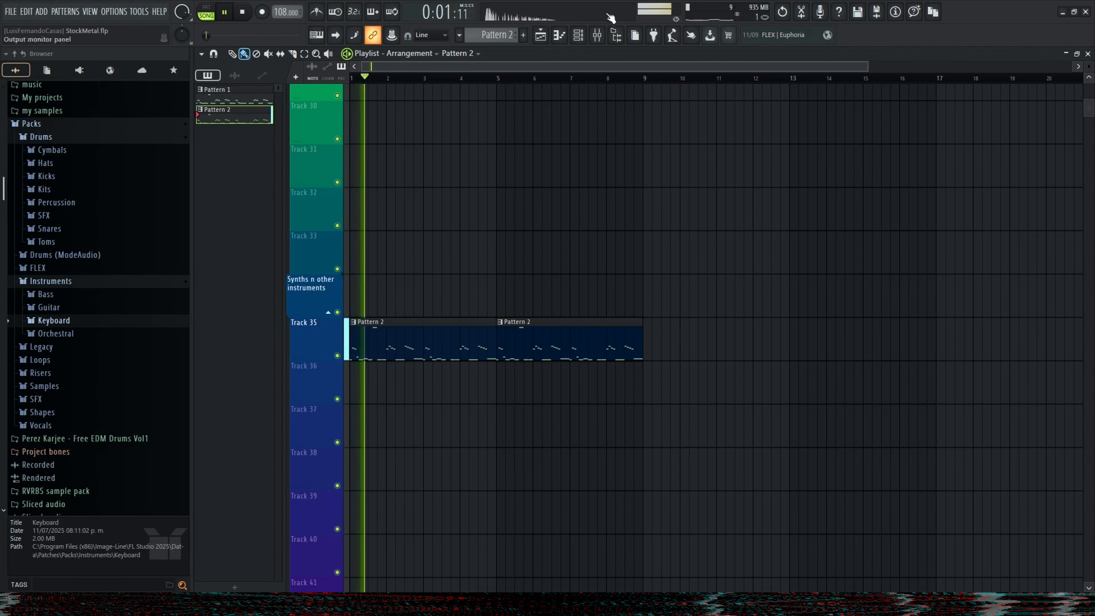
right_click(560, 345)
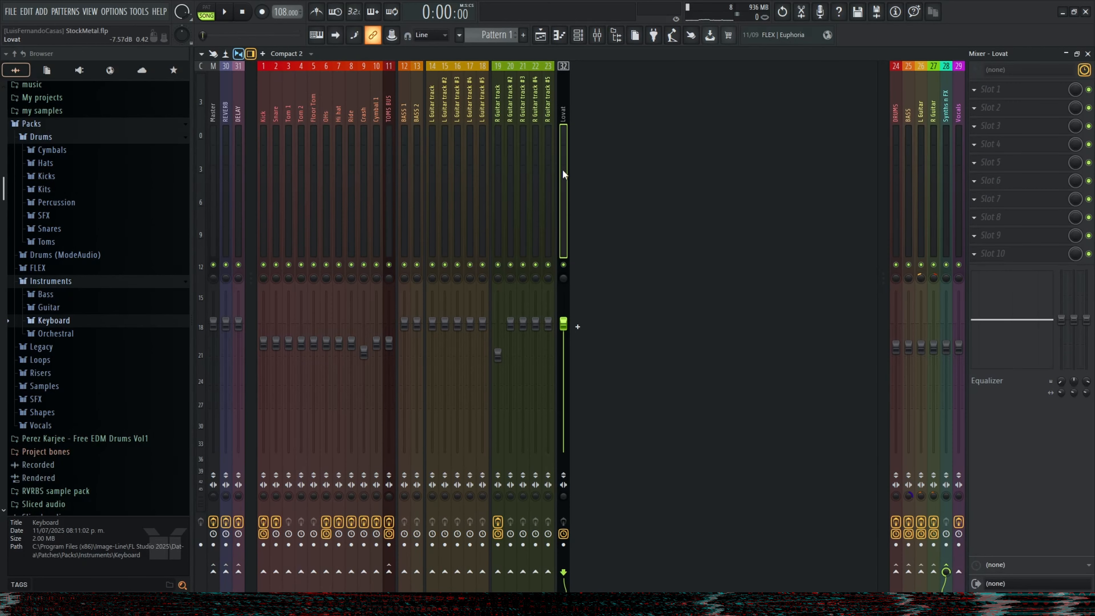
left_click(1026, 190)
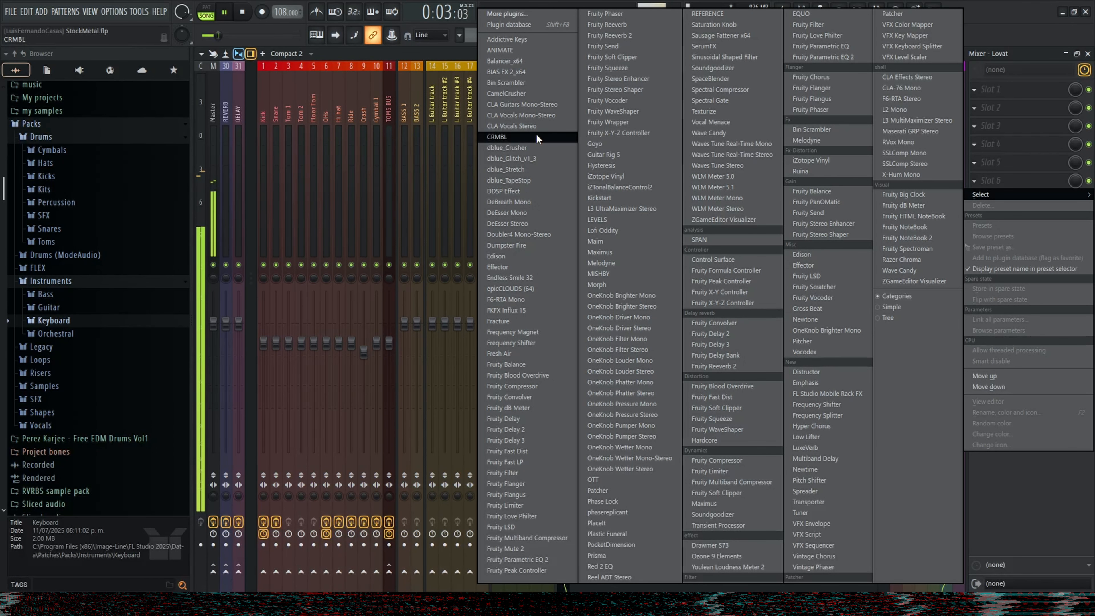
key("Escape")
left_click(999, 470)
key("space")
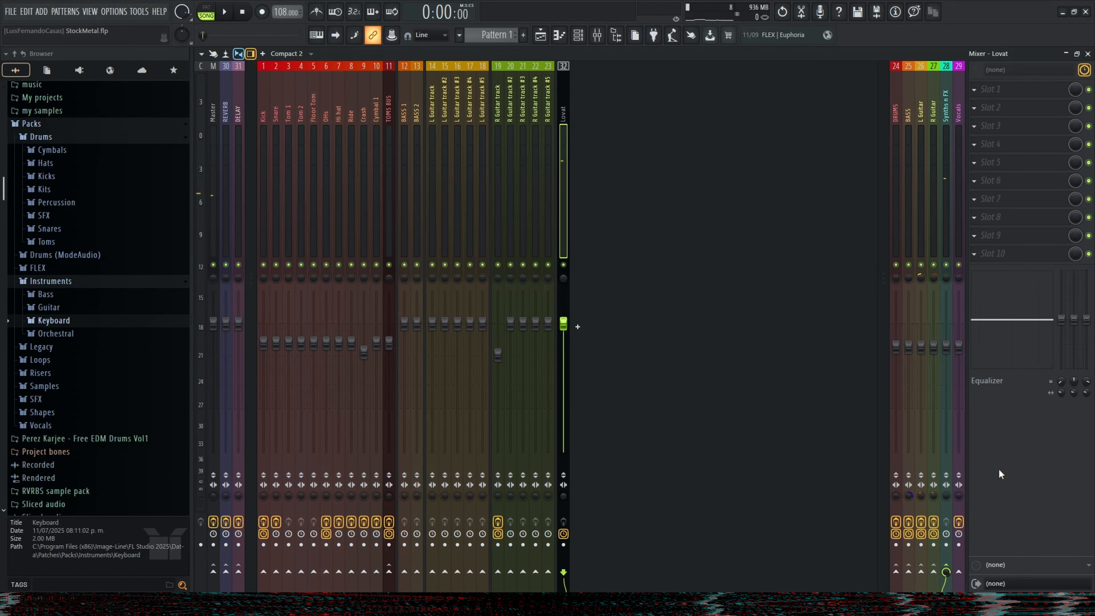
- Insert Effector in slot 6 of the Lovat mixer track, using its Lo-Fi effect with the wet mix at 100%
left_click(1017, 171)
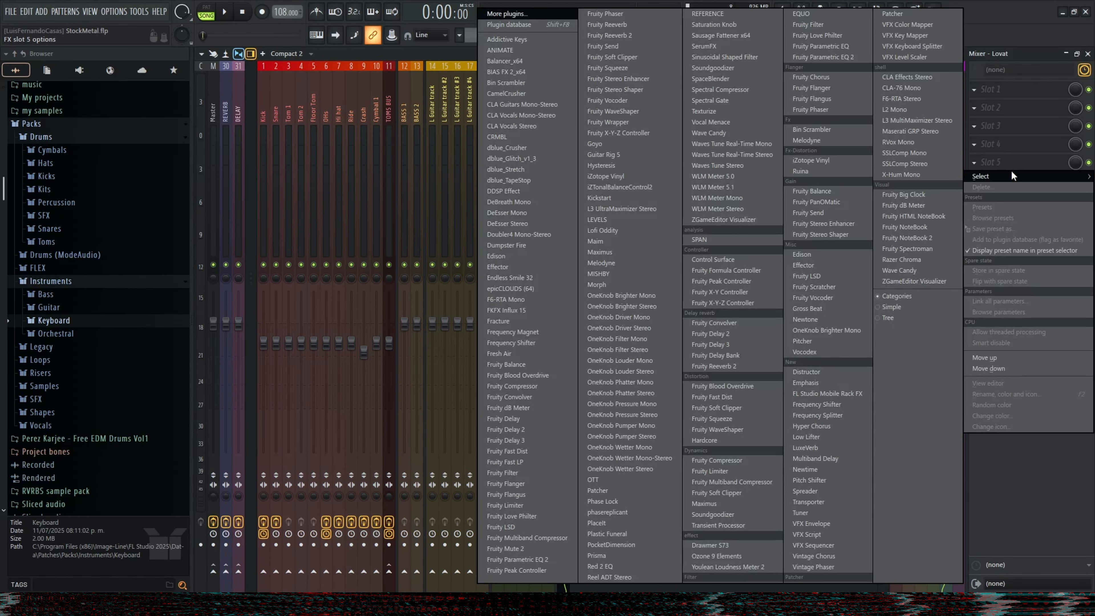
left_click(1030, 130)
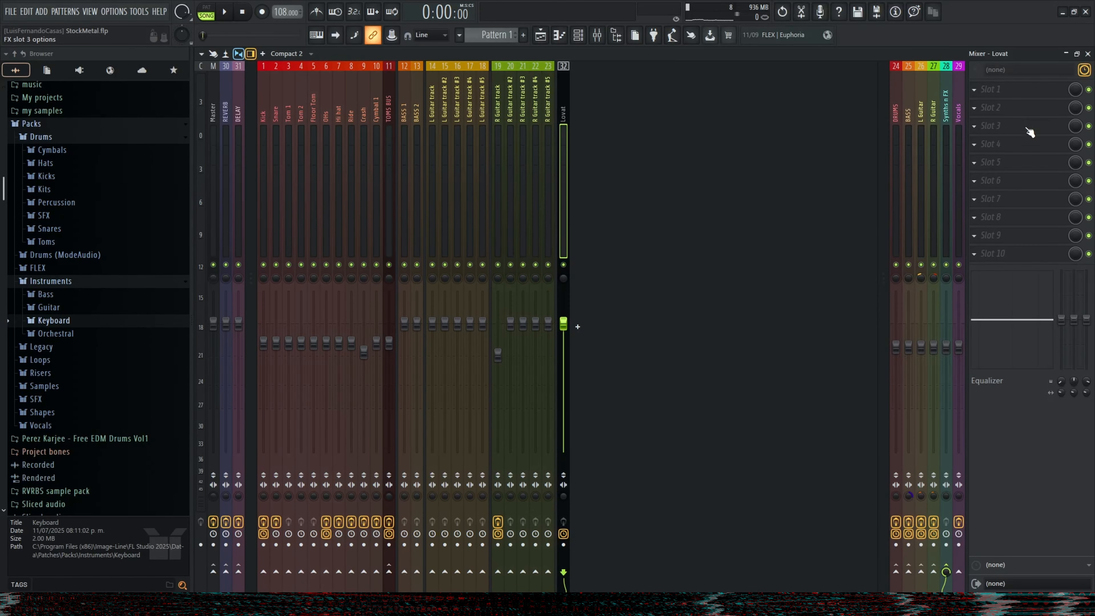
left_click(1016, 191)
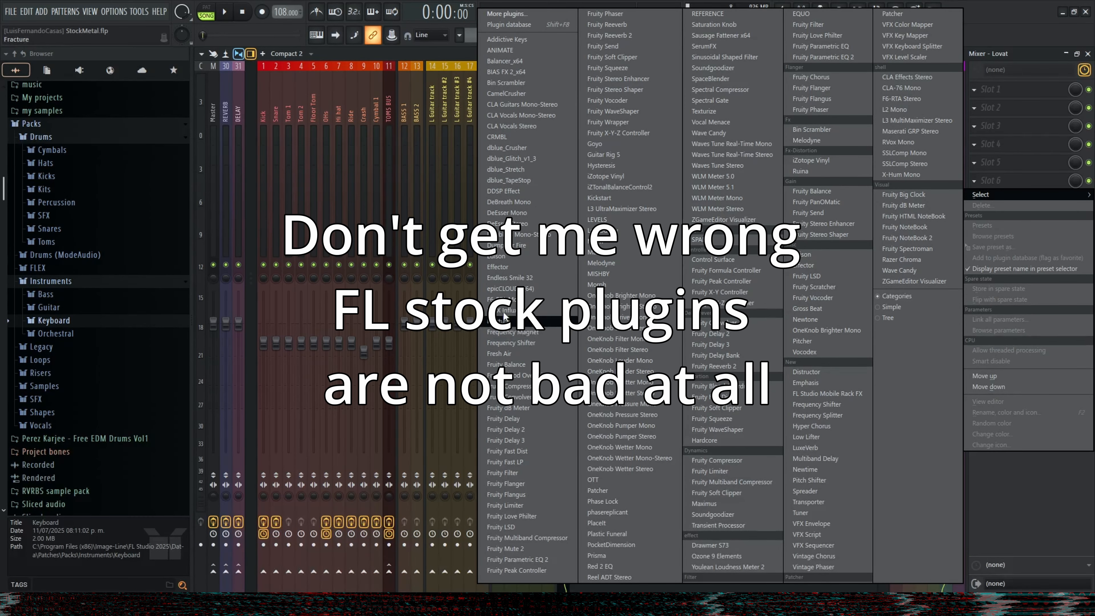
left_click(514, 264)
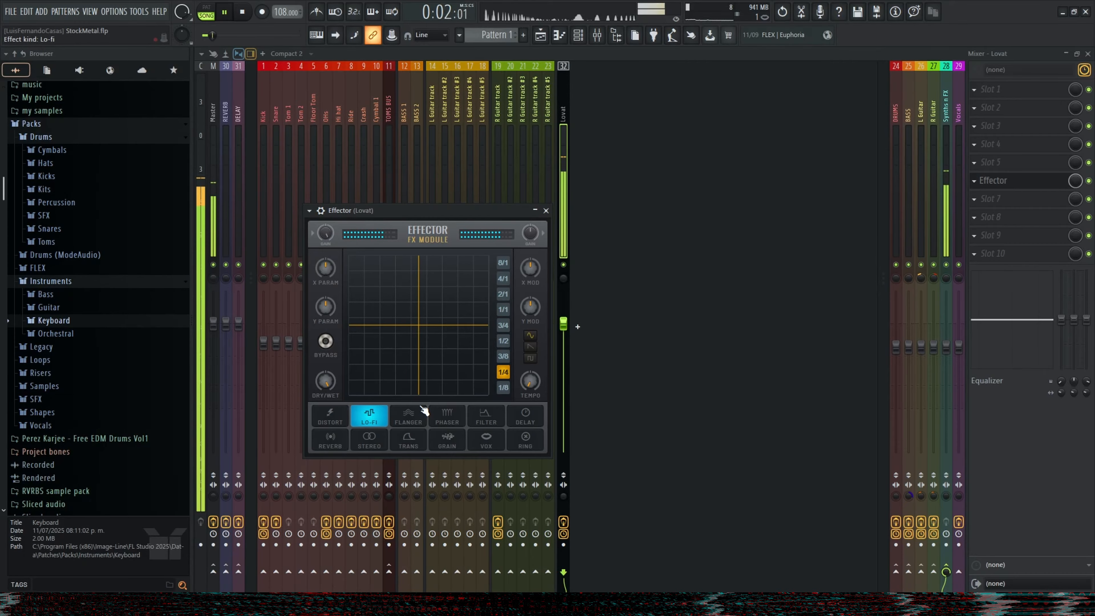
left_click_drag(326, 381, 325, 408)
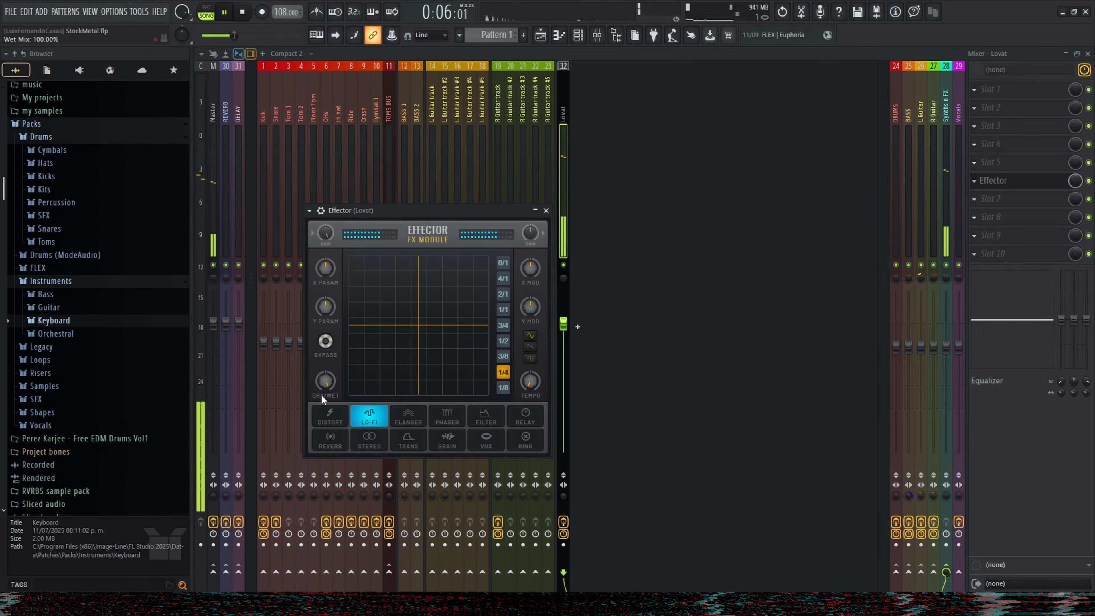
- Insert Fruity Fast LP in slot 8 of the Lovat track and create an automation clip for its cutoff
left_click(1015, 227)
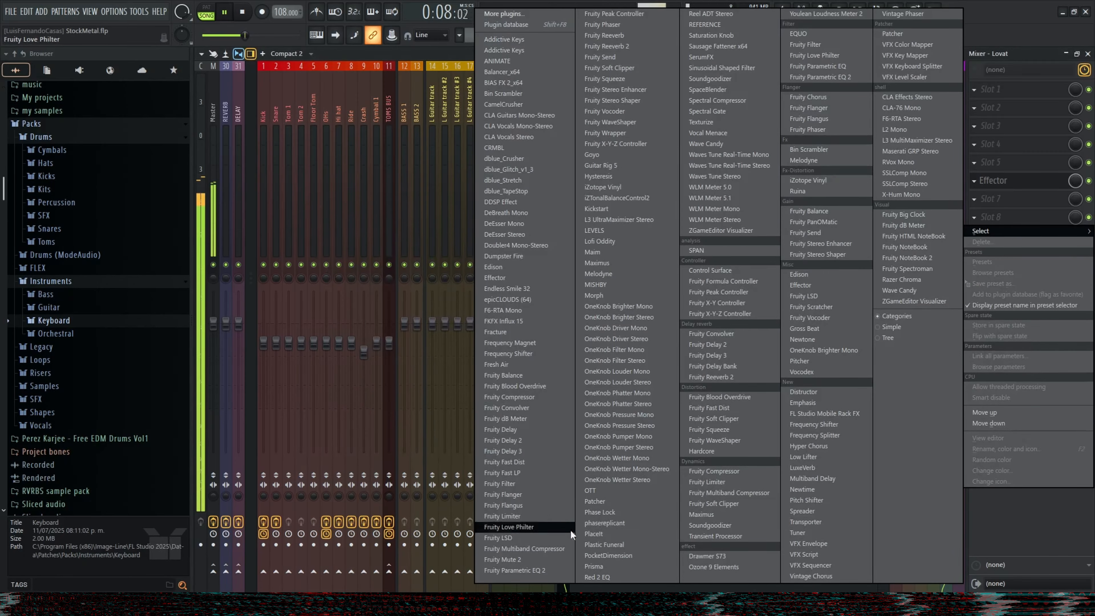
left_click(502, 472)
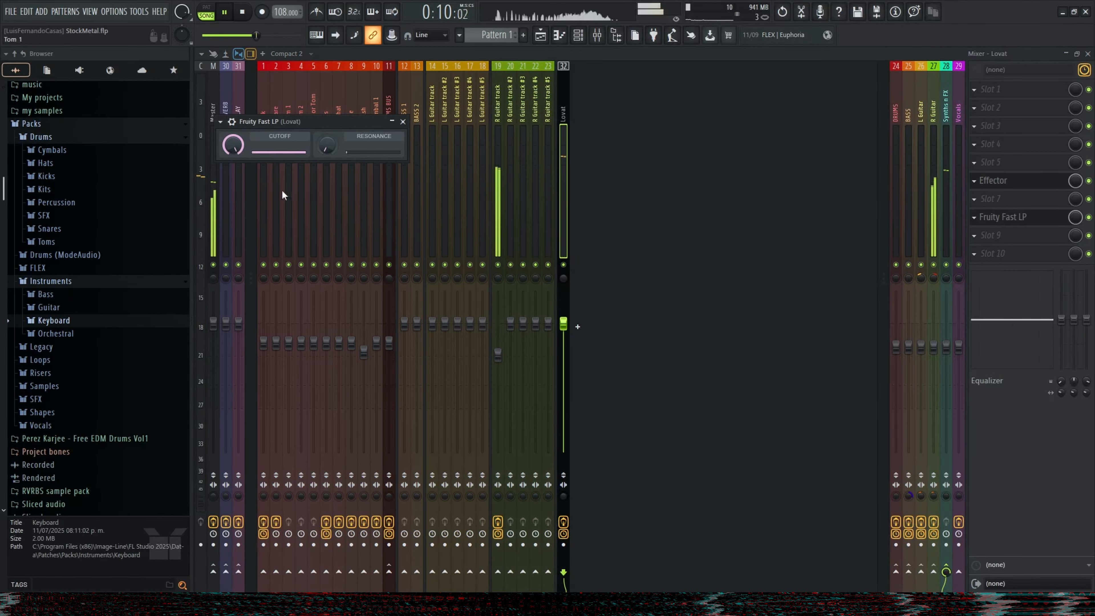
key("space")
right_click(235, 146)
left_click(304, 235)
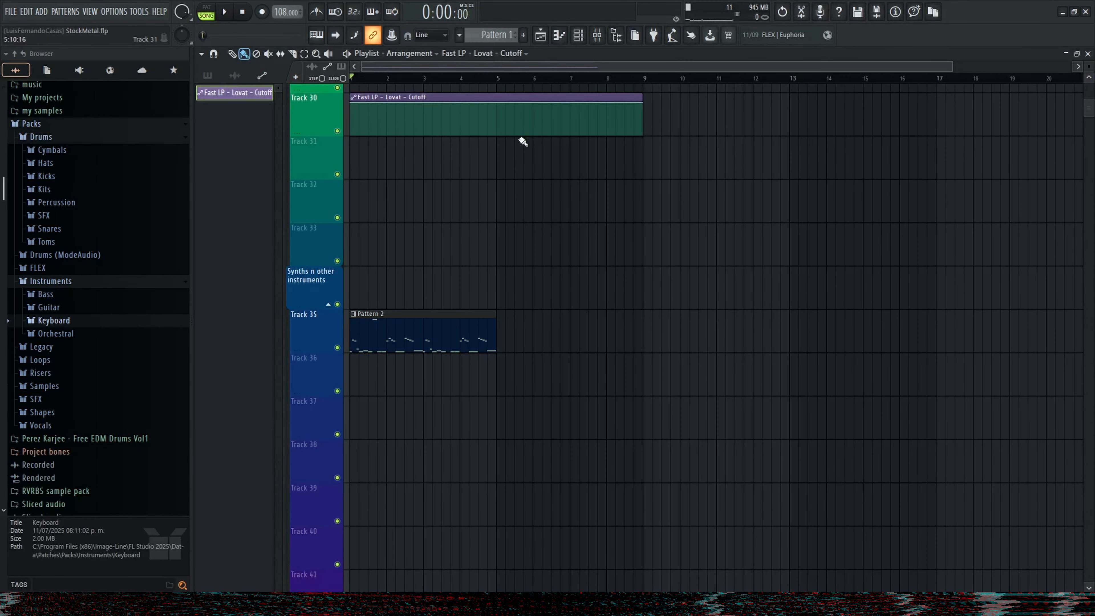
- Move the Cutoff automation clip to Track 36 and shape it to rise from 0% at bar 1 to full at bar 5
right_click(504, 129)
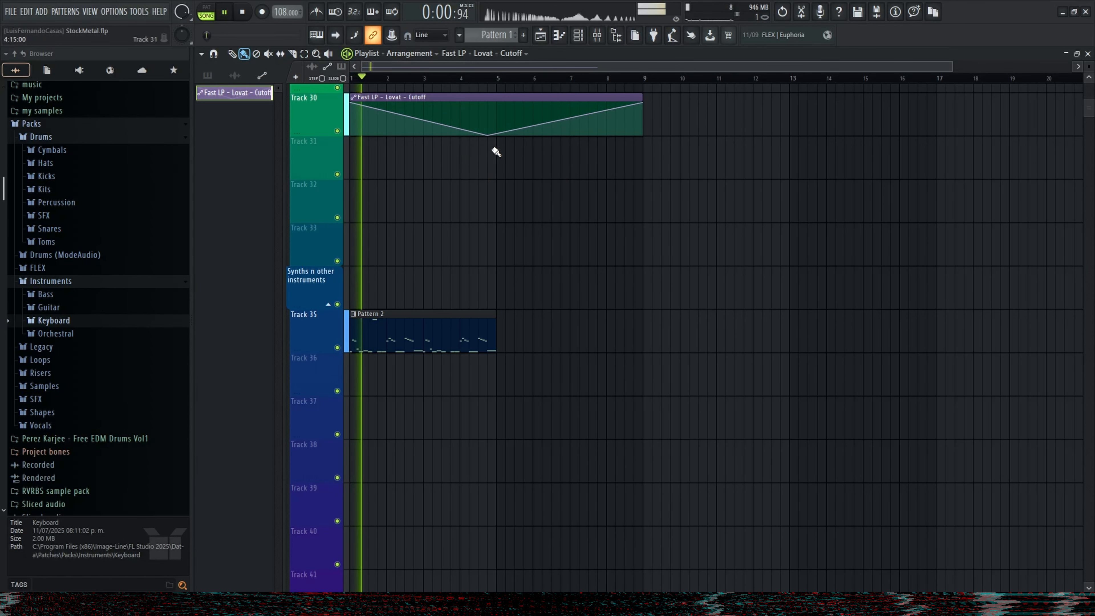
key("space")
left_click_drag(400, 121, 400, 382)
key("space")
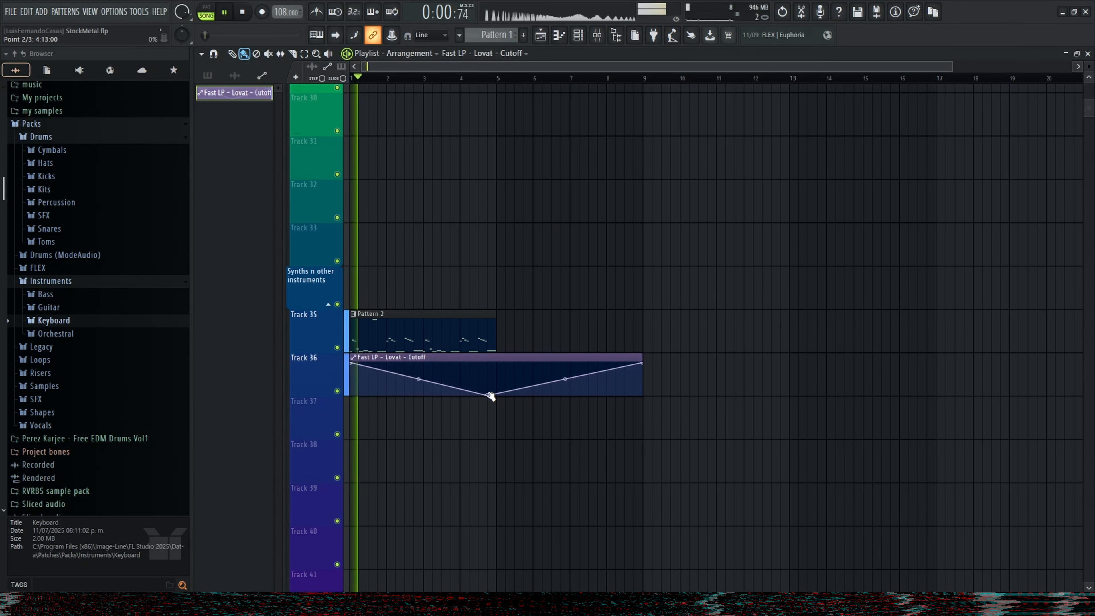
left_click_drag(487, 395, 501, 352)
key("space")
left_click_drag(355, 362, 341, 445)
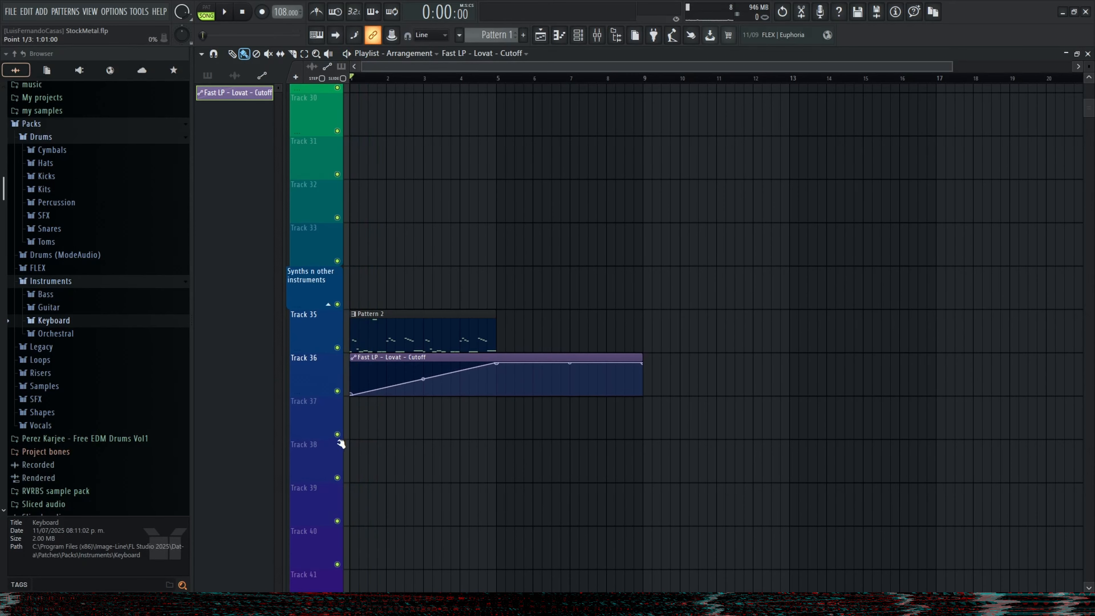
key("space")
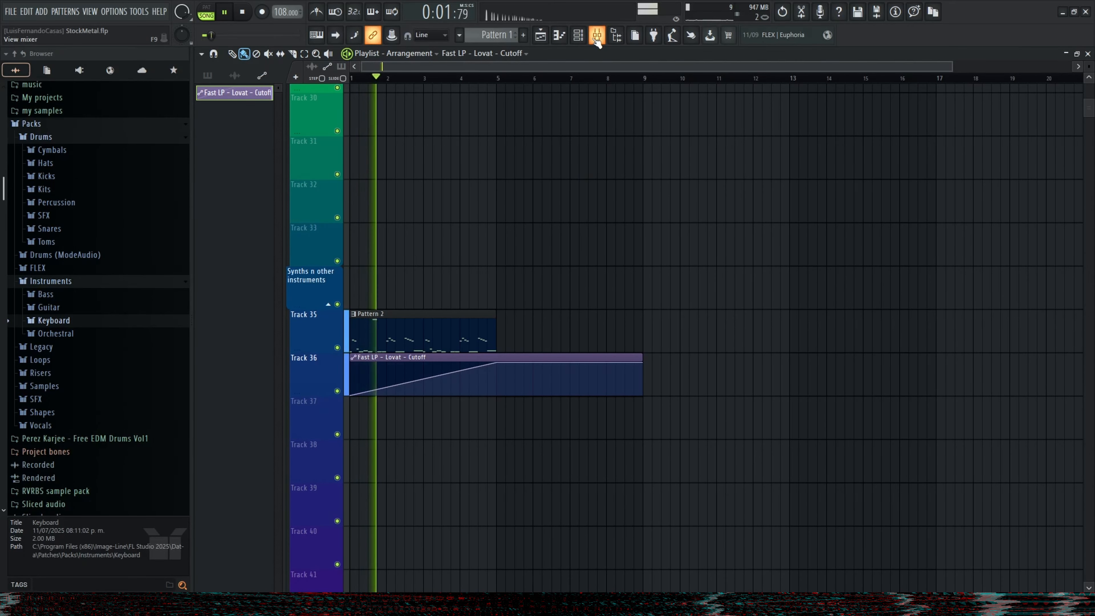
- Insert Patcher in slot 9 of the Lovat mixer track
key("F9")
left_click(1016, 237)
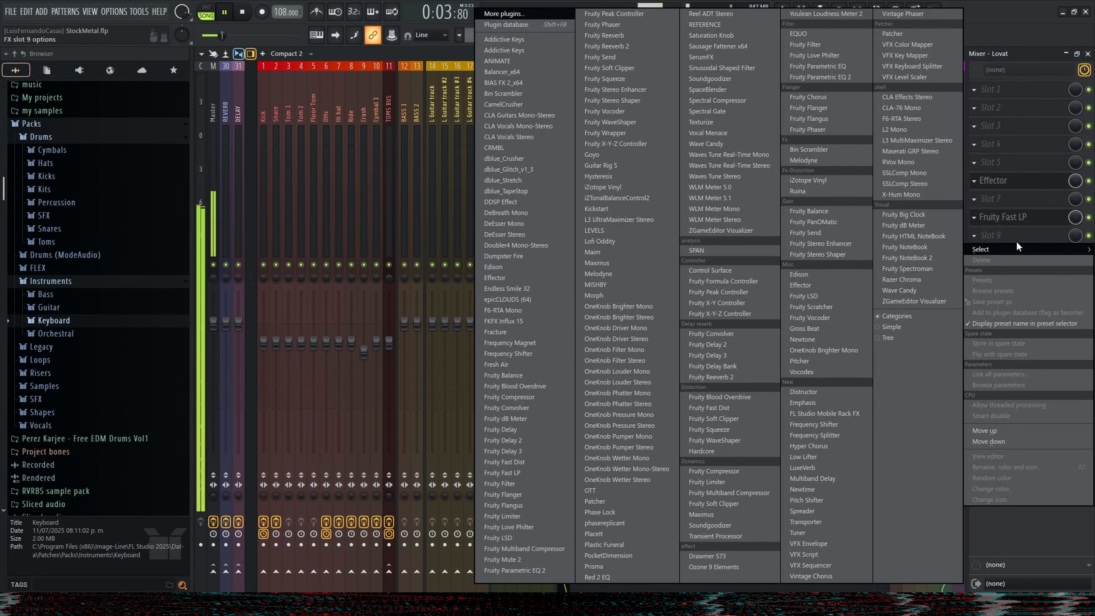
left_click(1017, 242)
key("p")
key("p")
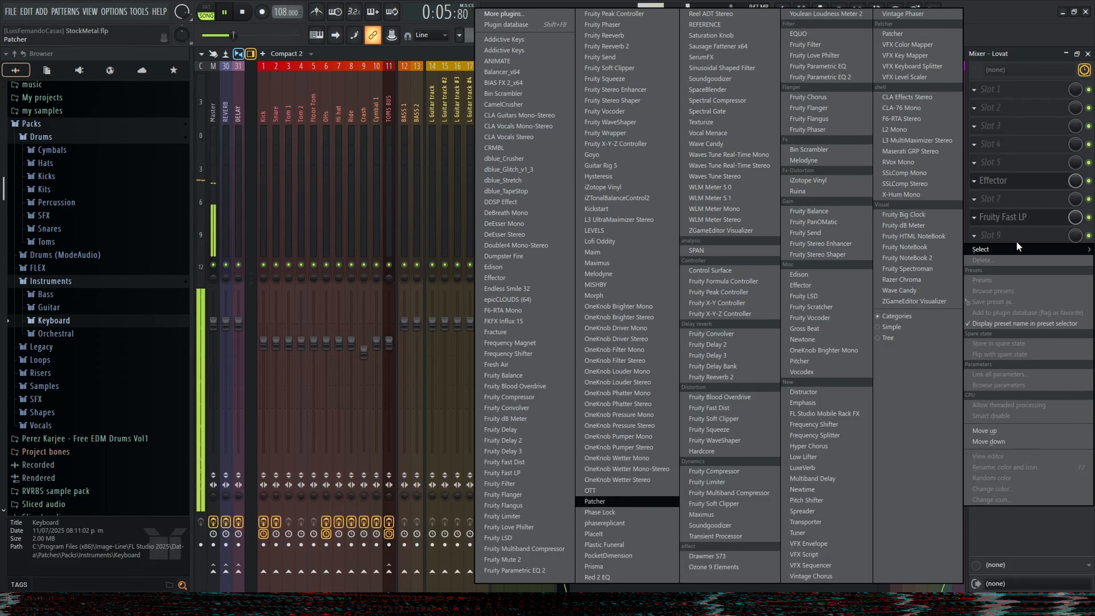
key("Return")
key("Escape")
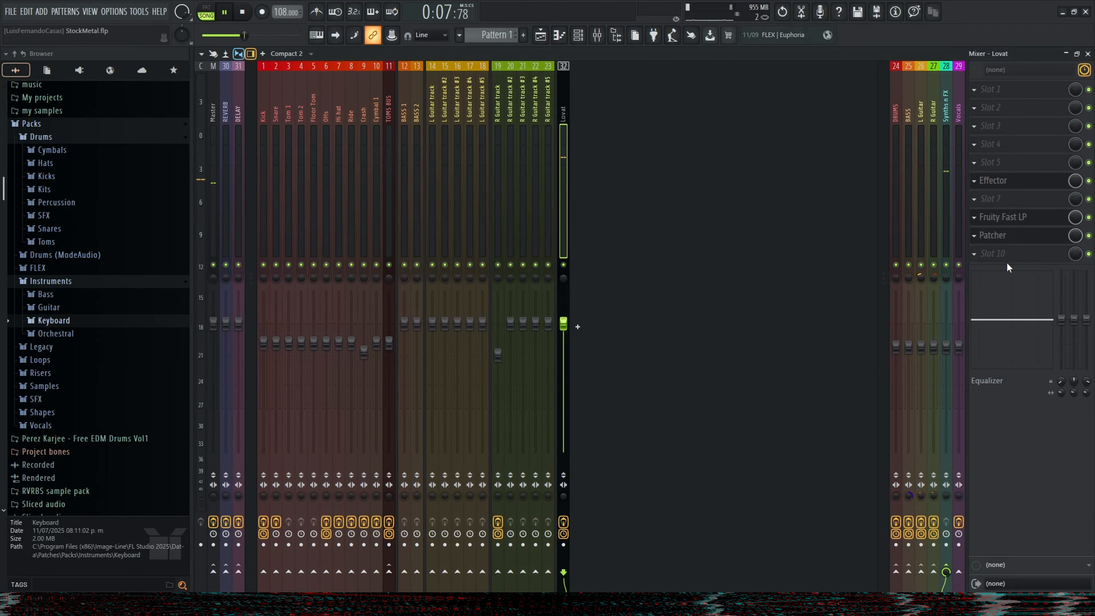
left_click(1012, 238)
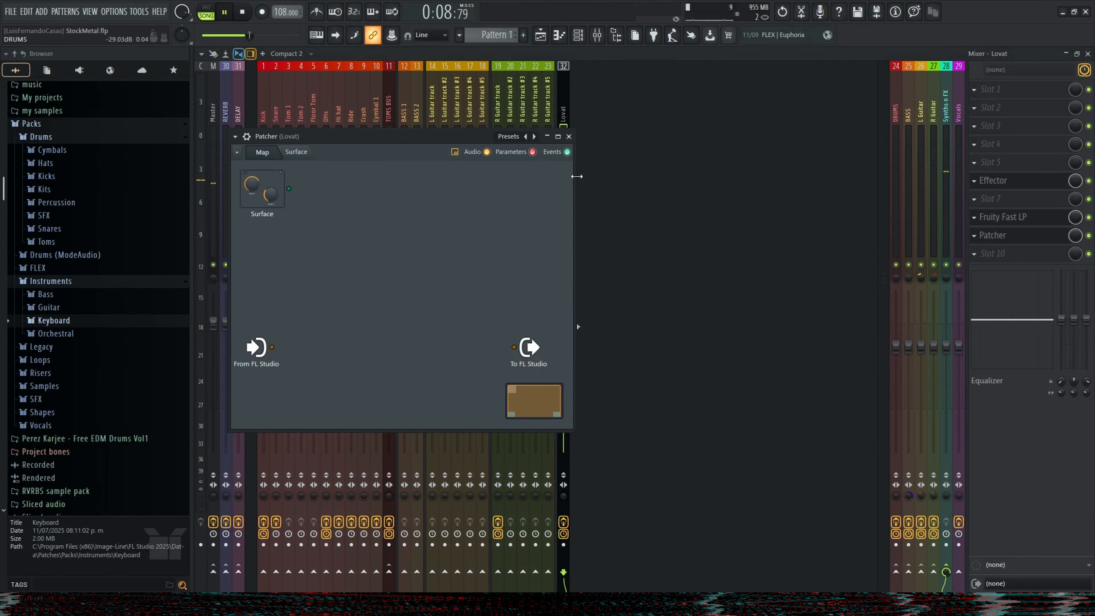
left_click(1008, 125)
key("Escape")
key("space")
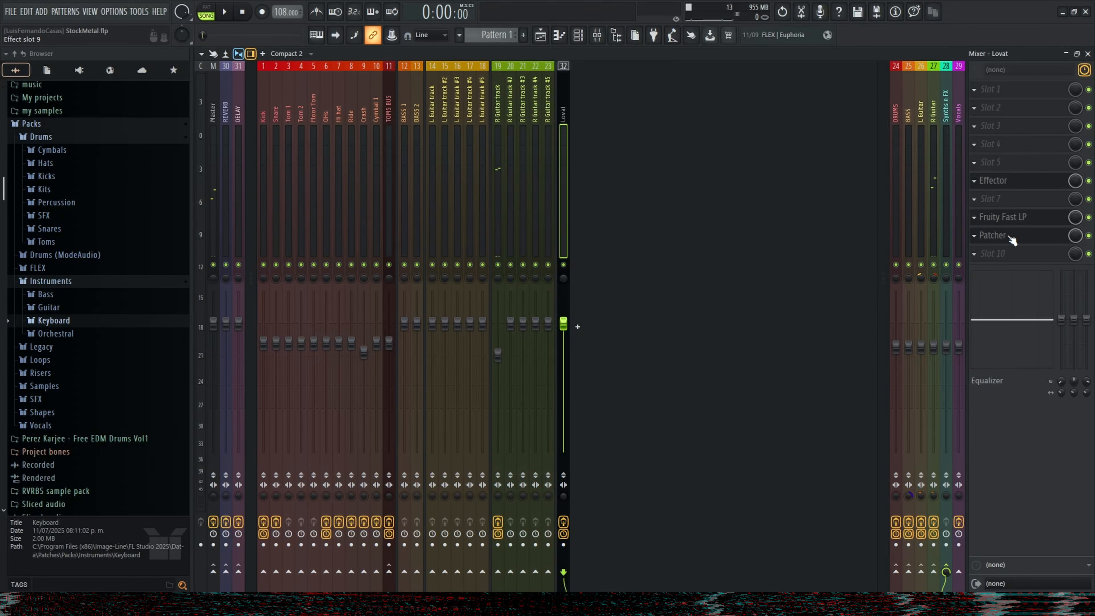
- Load the Patcher preset "We have Endless Smile at home" and look at its Map and Surface views
left_click(1011, 239)
left_click(508, 137)
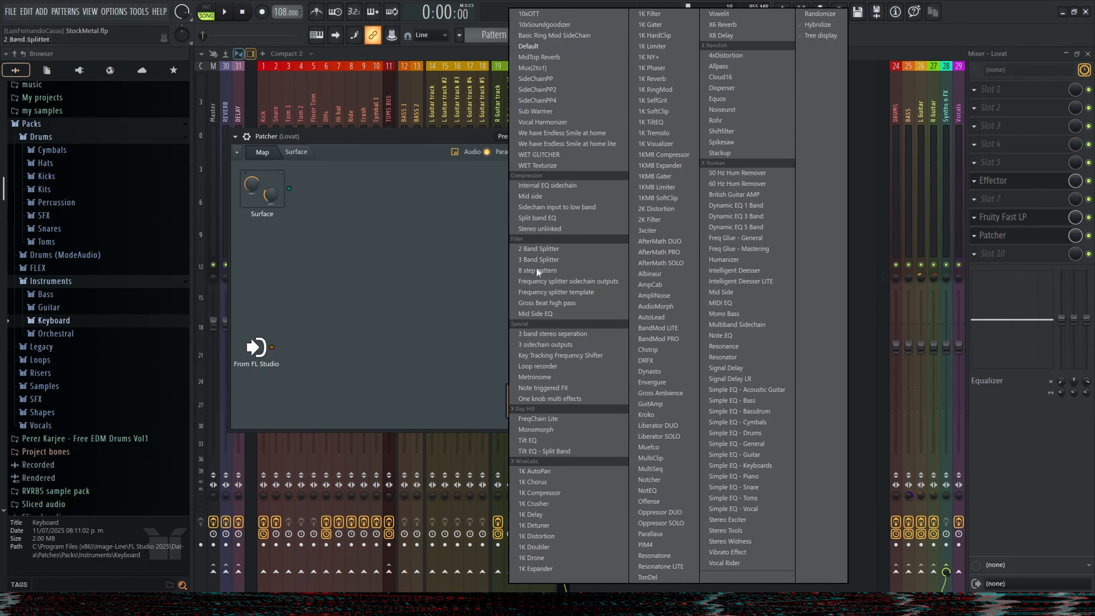
left_click(578, 131)
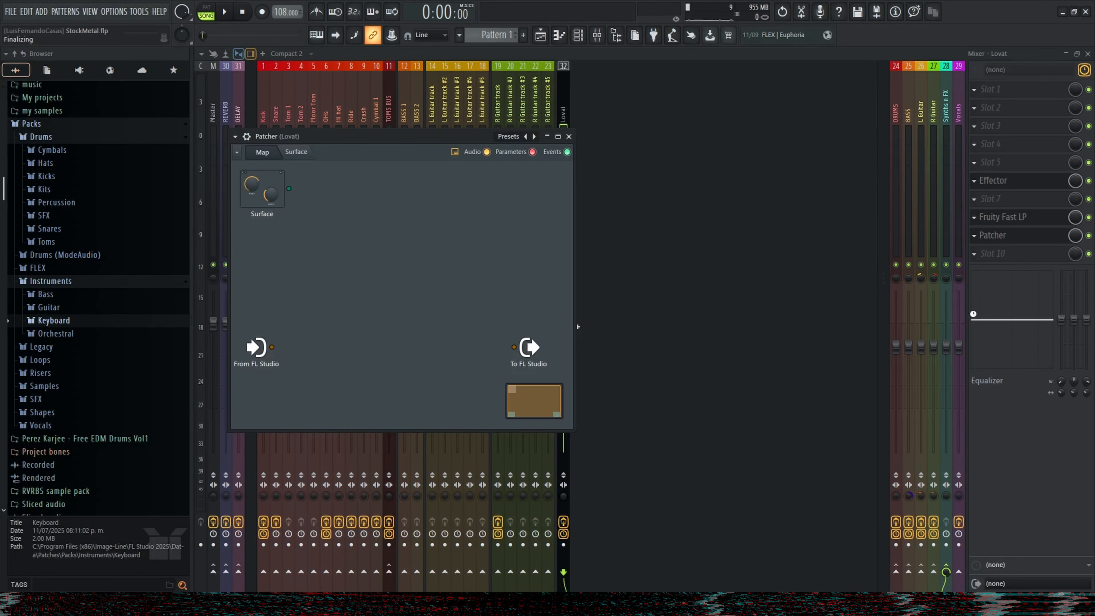
left_click(263, 154)
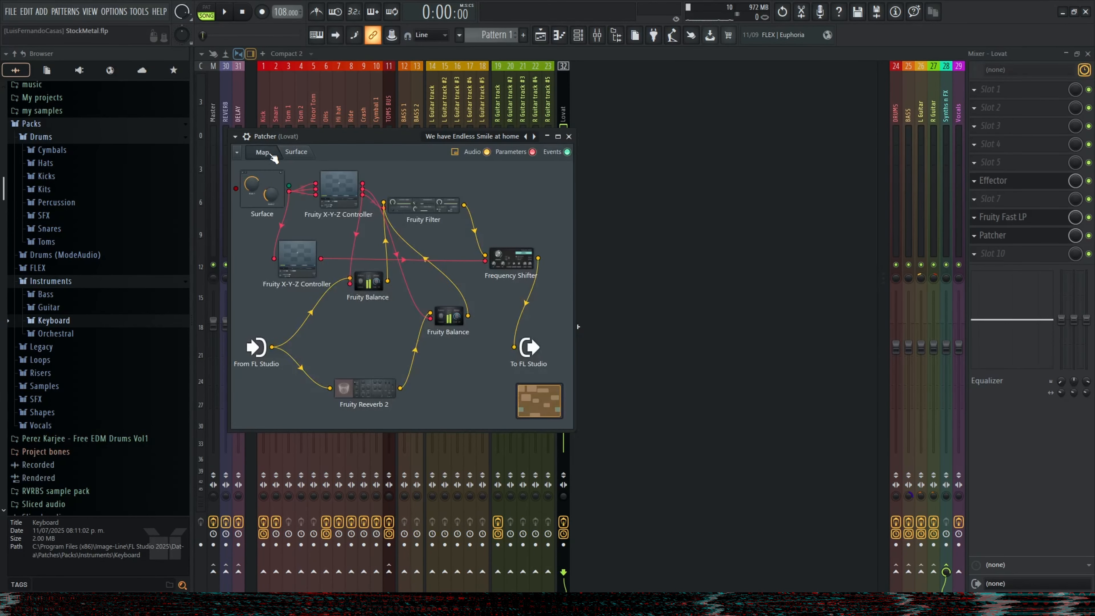
left_click(297, 152)
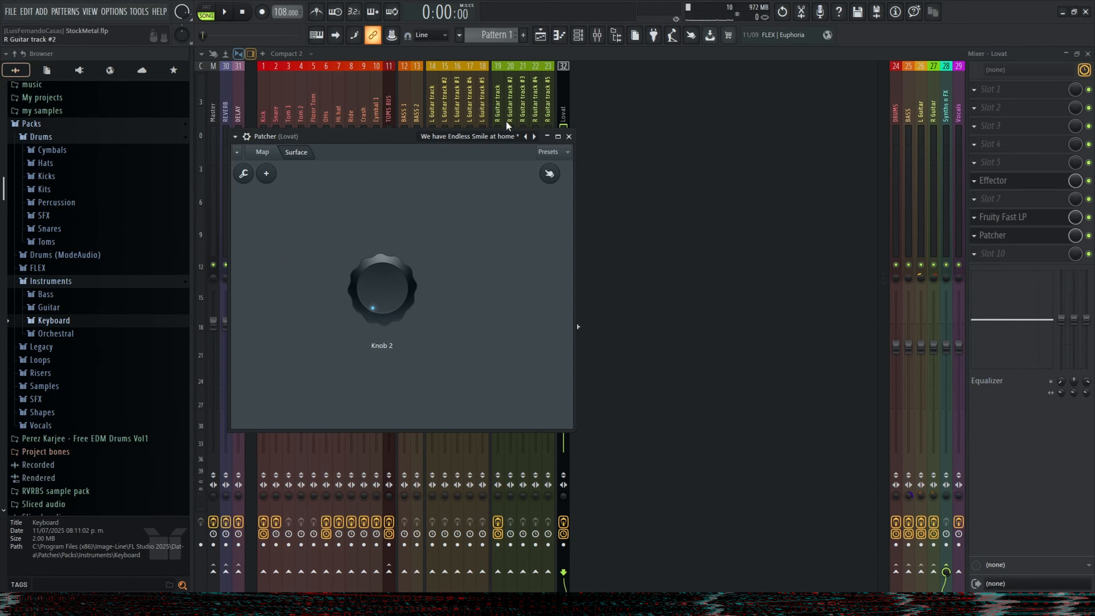
- Load the Patcher preset "We have Endless Smile at home lite"
left_click(470, 137)
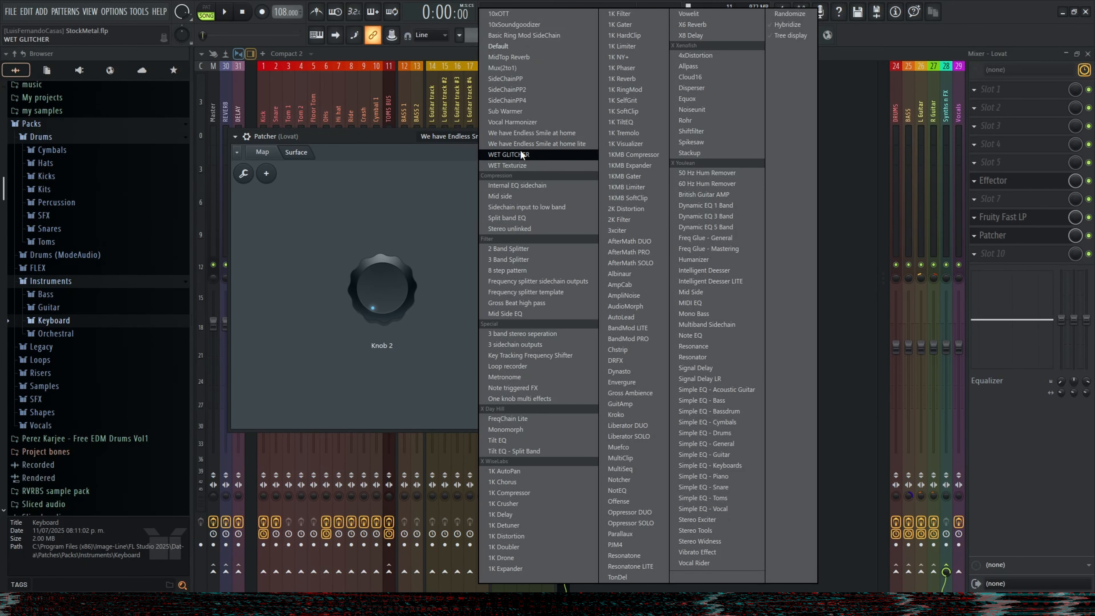
left_click(537, 142)
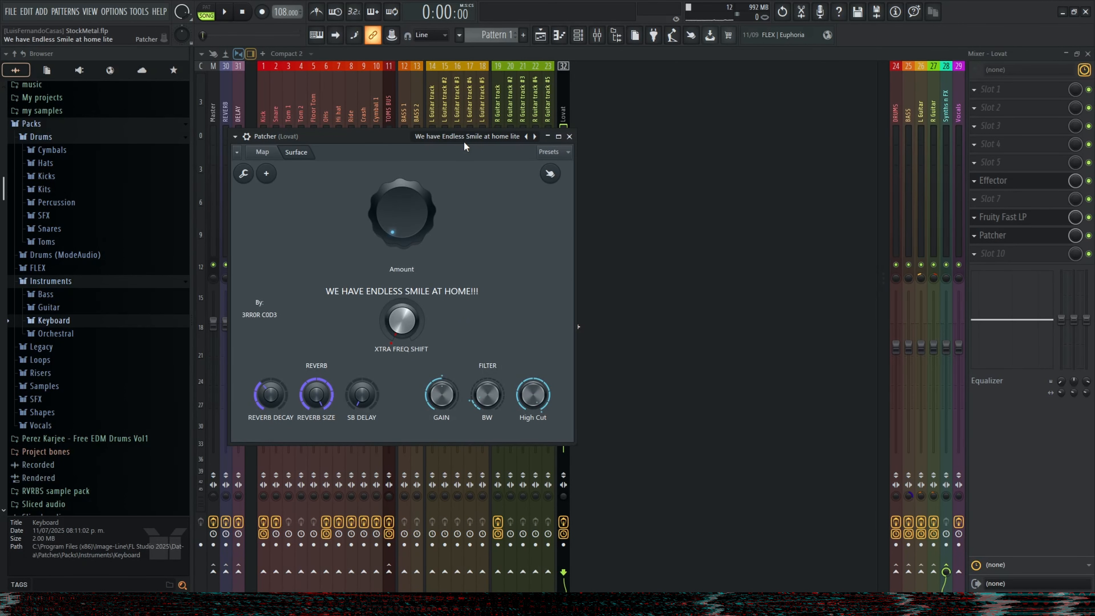
left_click(466, 131)
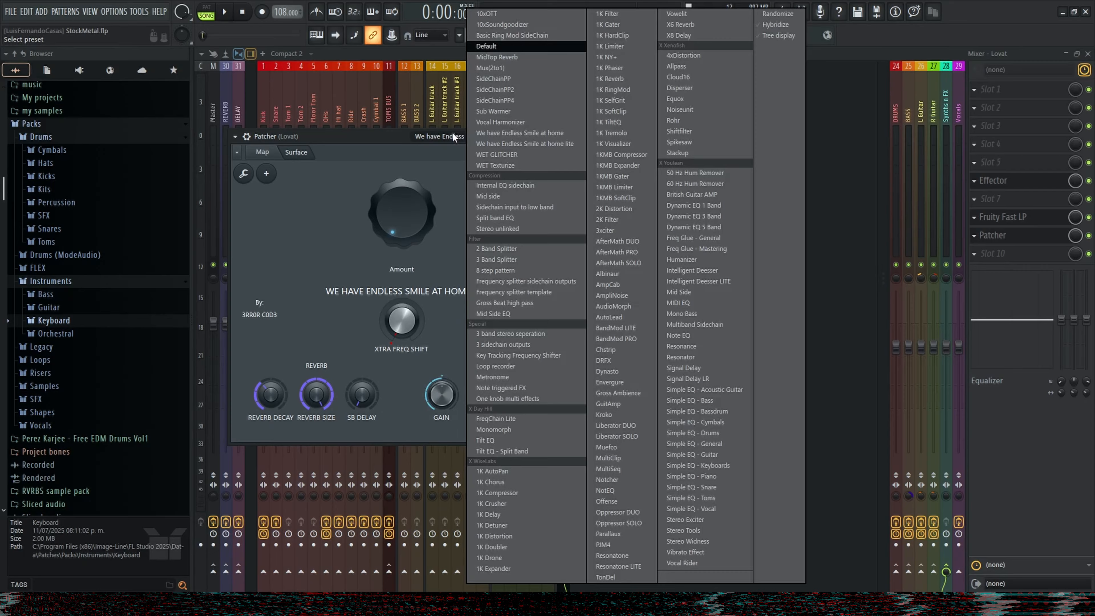
left_click(352, 137)
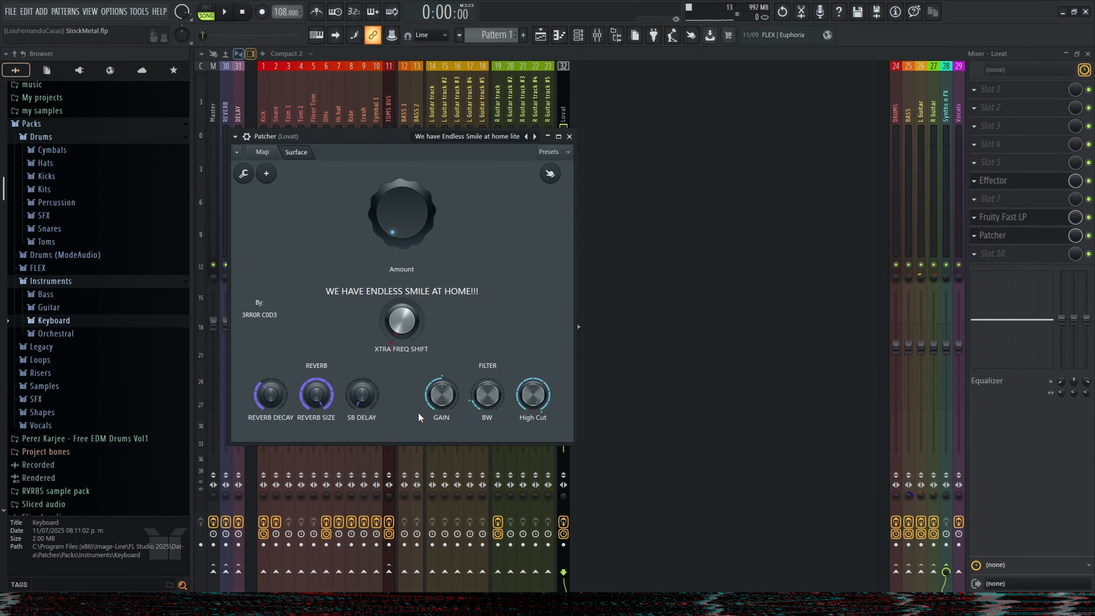
- Create an automation clip for Patcher's Amount knob and place it on Track 37, rising from bar 1 to a peak at bar 5
right_click(408, 195)
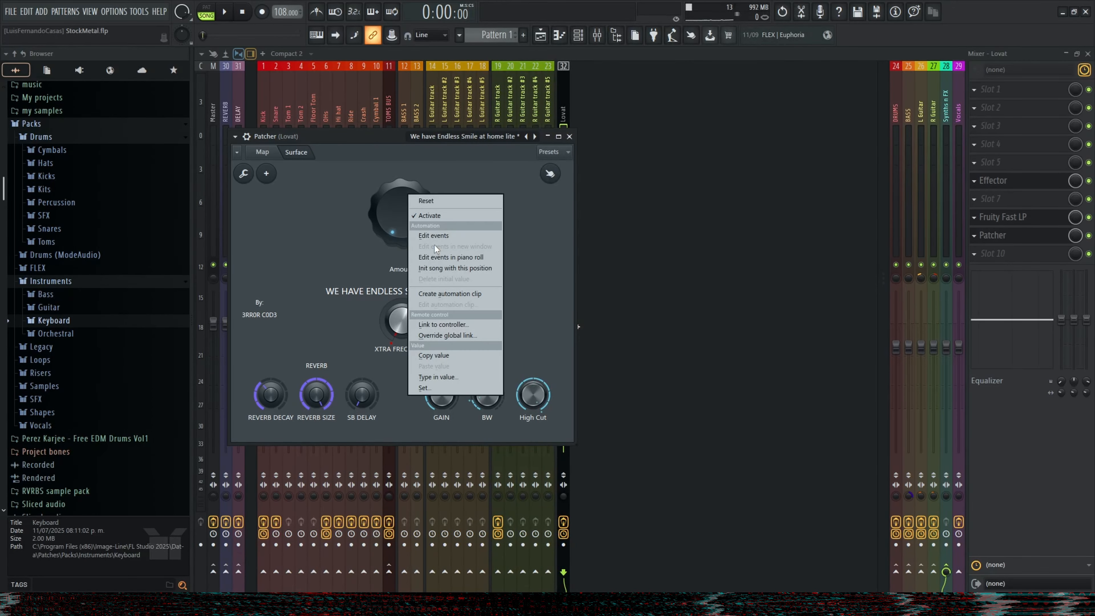
left_click(450, 294)
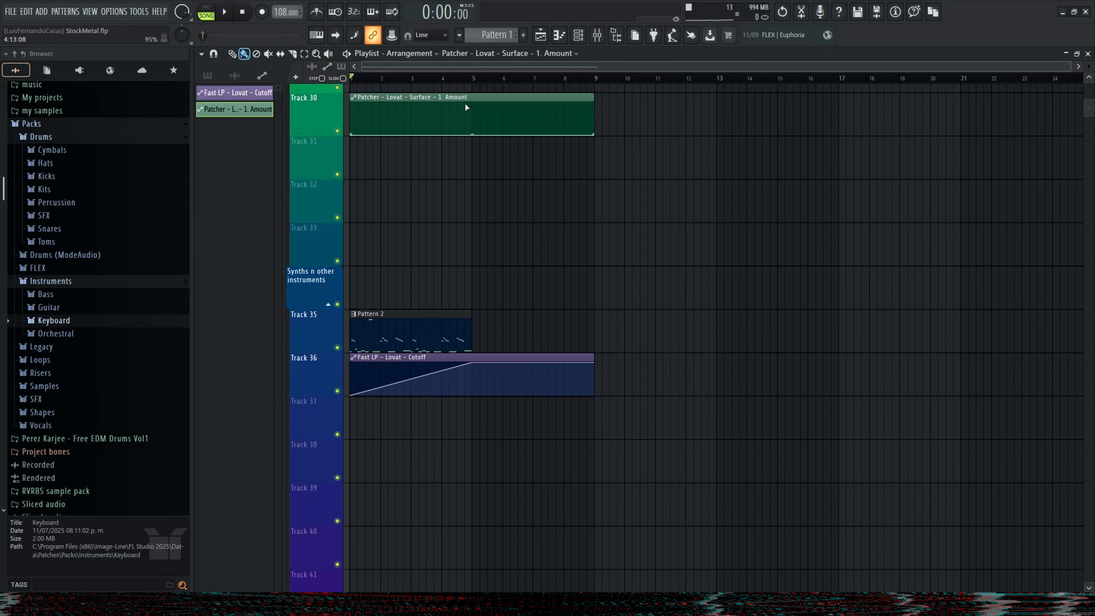
left_click_drag(452, 97, 474, 403)
key("space")
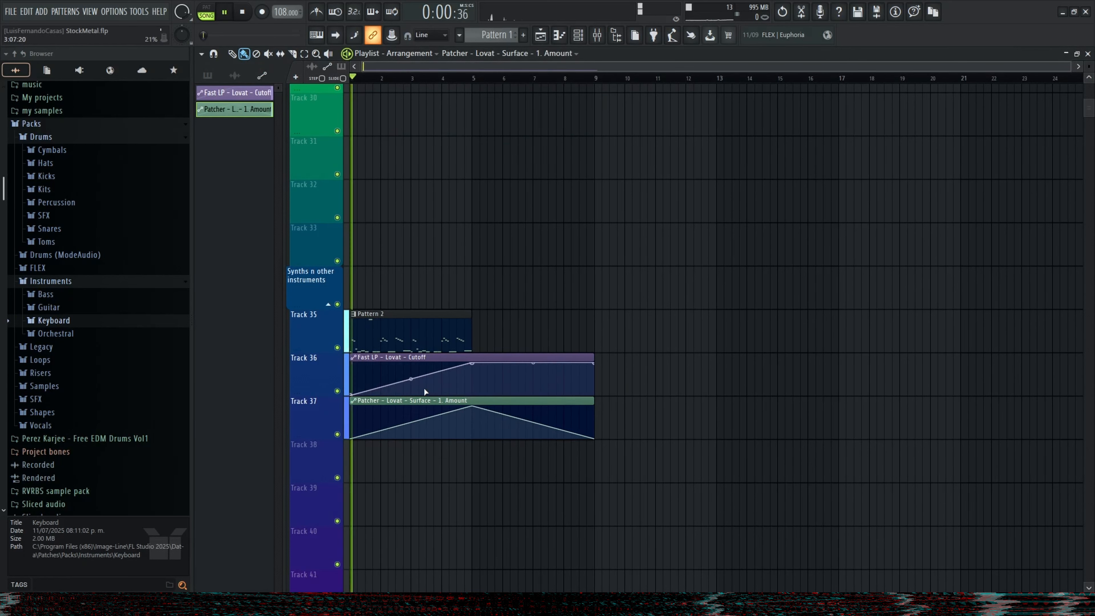
- Add points at bar 5 so both the Amount and Cutoff automation drop straight to zero, and play back the section
right_click(491, 432)
left_click_drag(491, 433, 473, 438)
right_click(487, 382)
left_click_drag(487, 382, 472, 394)
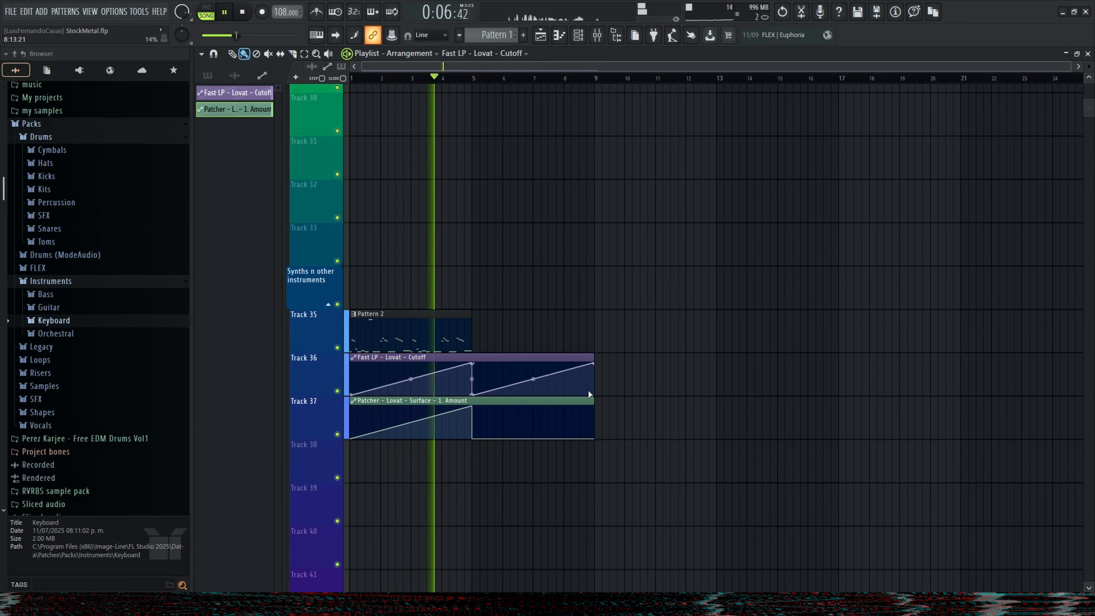
scroll(533, 389, "up", 3)
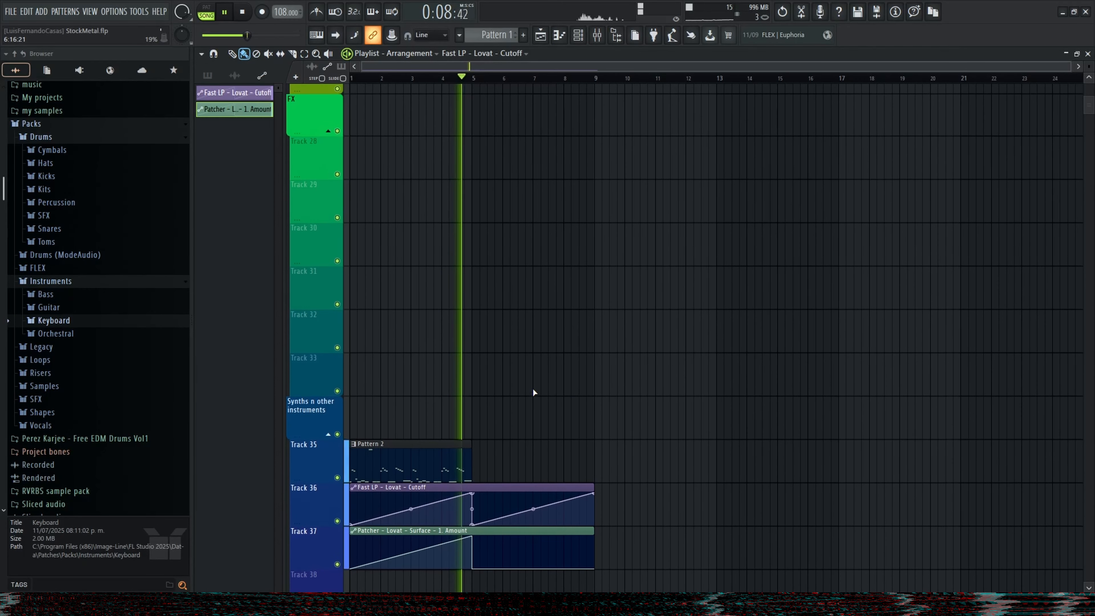
scroll(517, 386, "down", 2)
key("space")
- Make the Cutoff automation drop at bar 4 and return to full from 4:09:00 to bar 5, and make Amount peak at bar 4 and reach zero at 4:09:00
scroll(471, 419, "up", 5)
left_click_drag(482, 407, 400, 380)
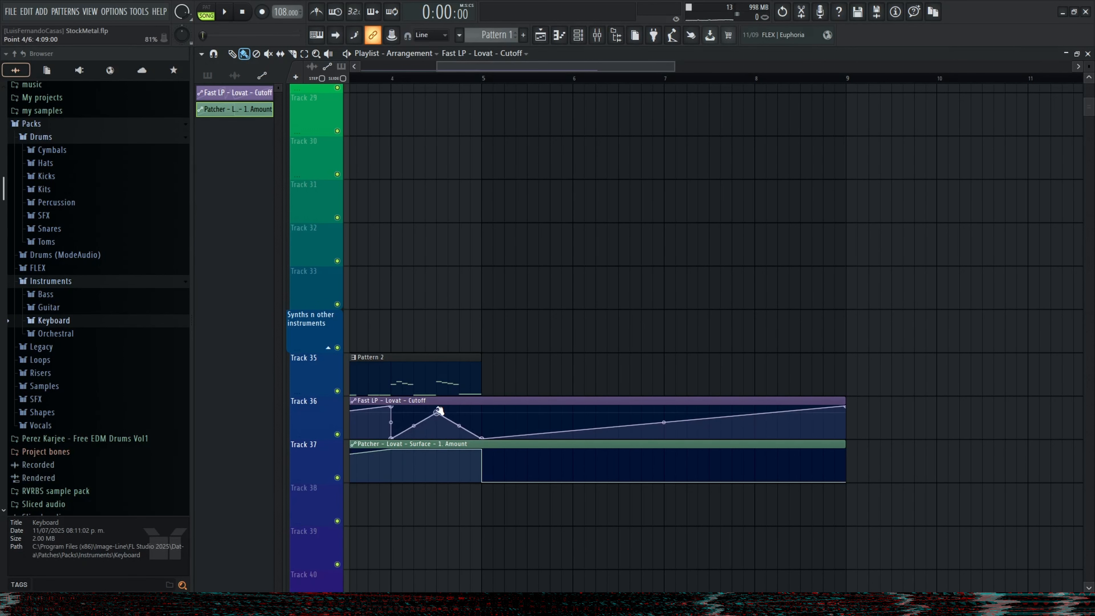
left_click_drag(431, 432, 482, 465)
right_click(481, 413)
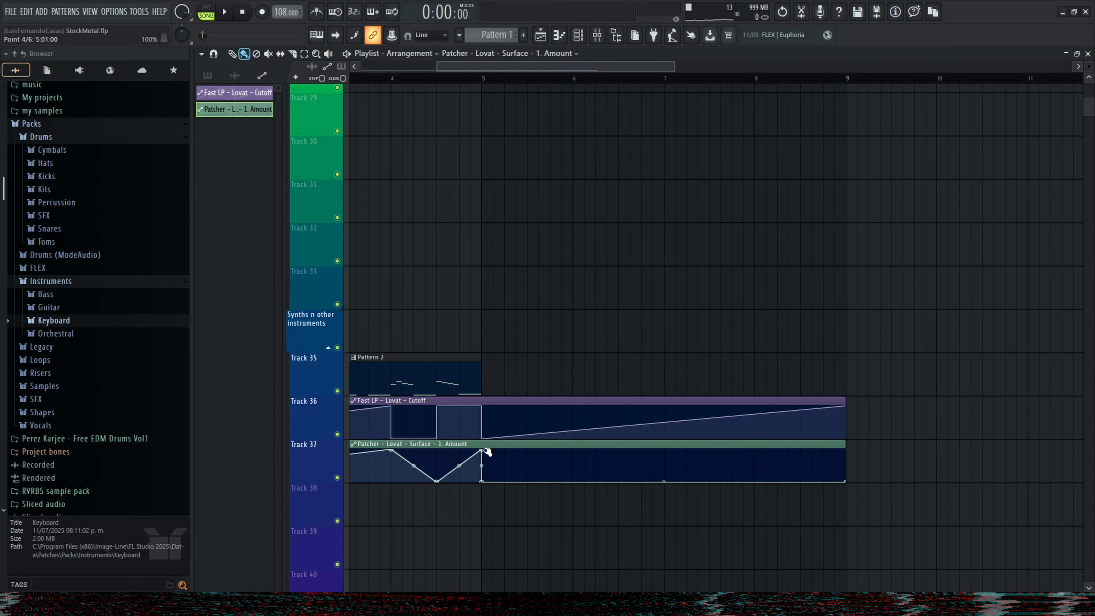
- Try a curved fall in the Amount automation between bar 4 and 4:09:00 and play back the section
scroll(490, 531, "down", 3)
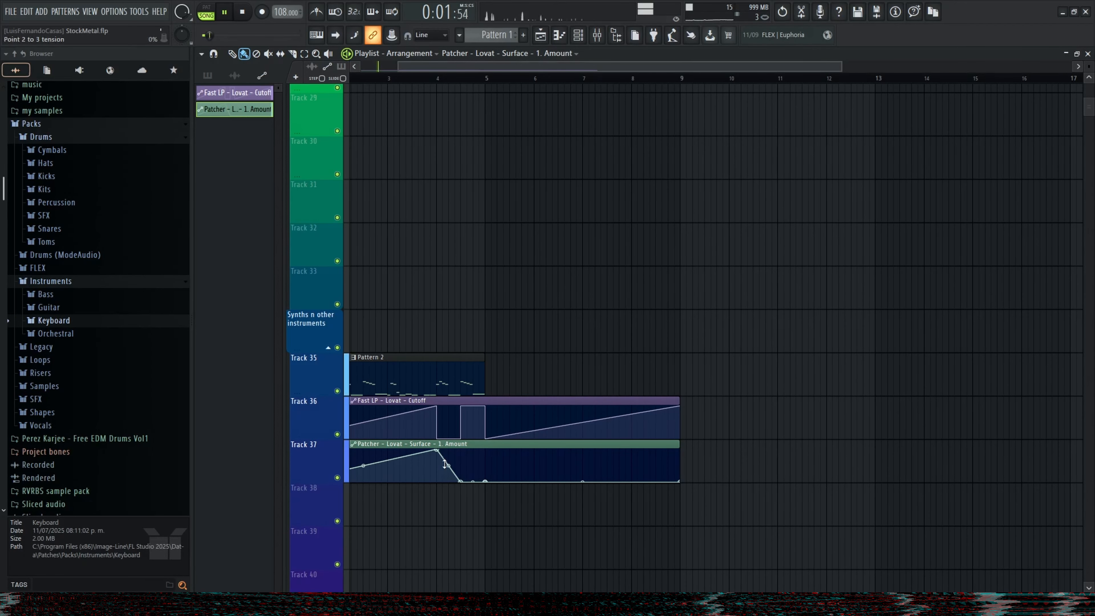
left_click_drag(448, 465, 449, 476)
scroll(536, 486, "down", 2)
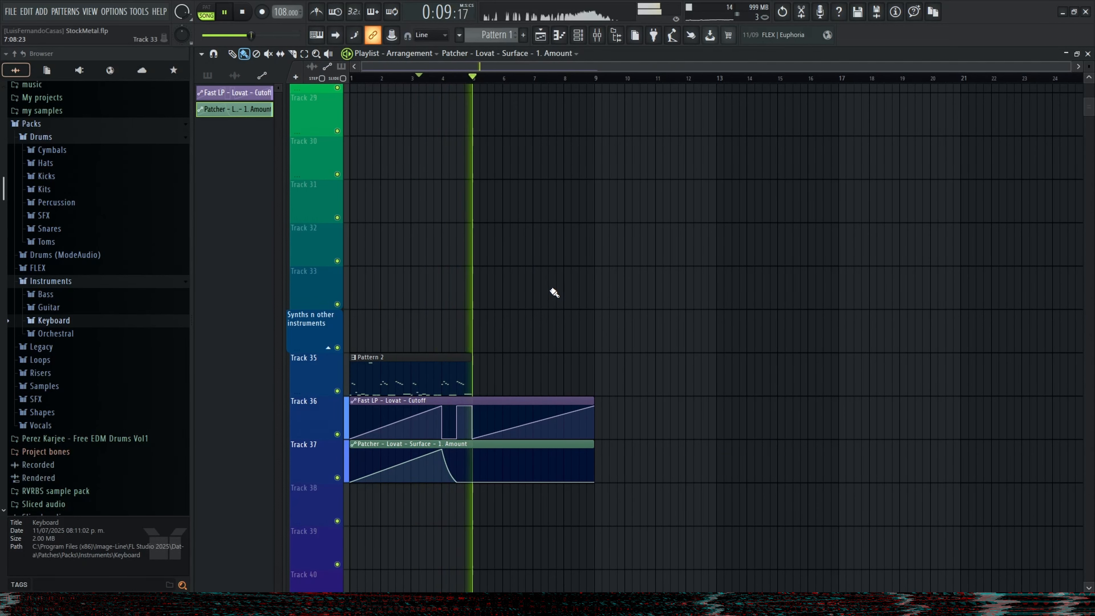
key("space")
scroll(485, 280, "up", 3)
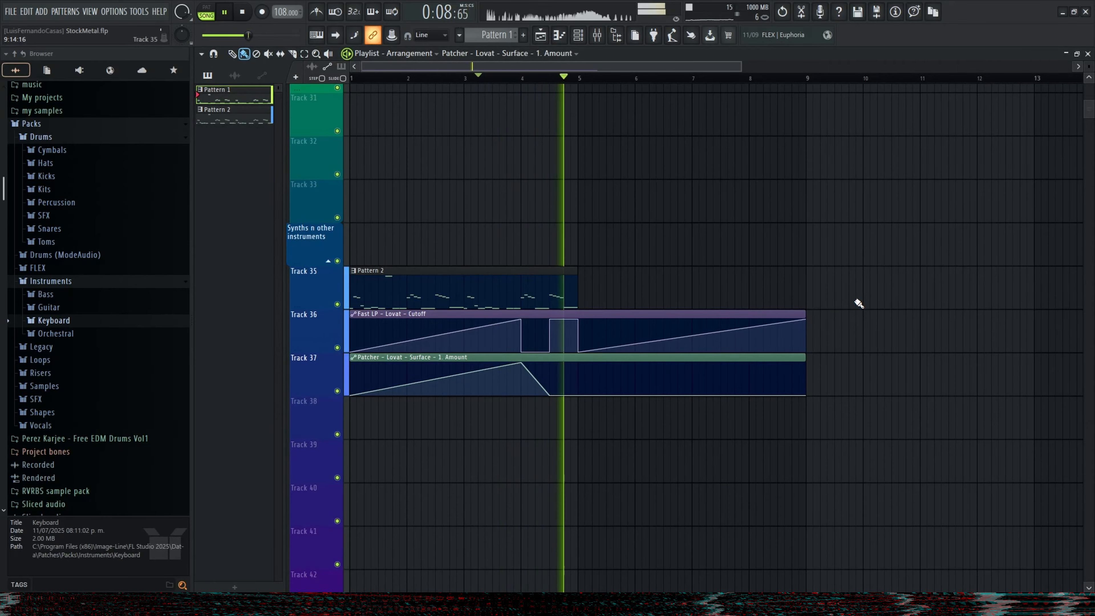
- Open the Strat Mute notes of Pattern 1 and duplicate the four-bar riff so it repeats from bar 5
scroll(716, 306, "up", 10)
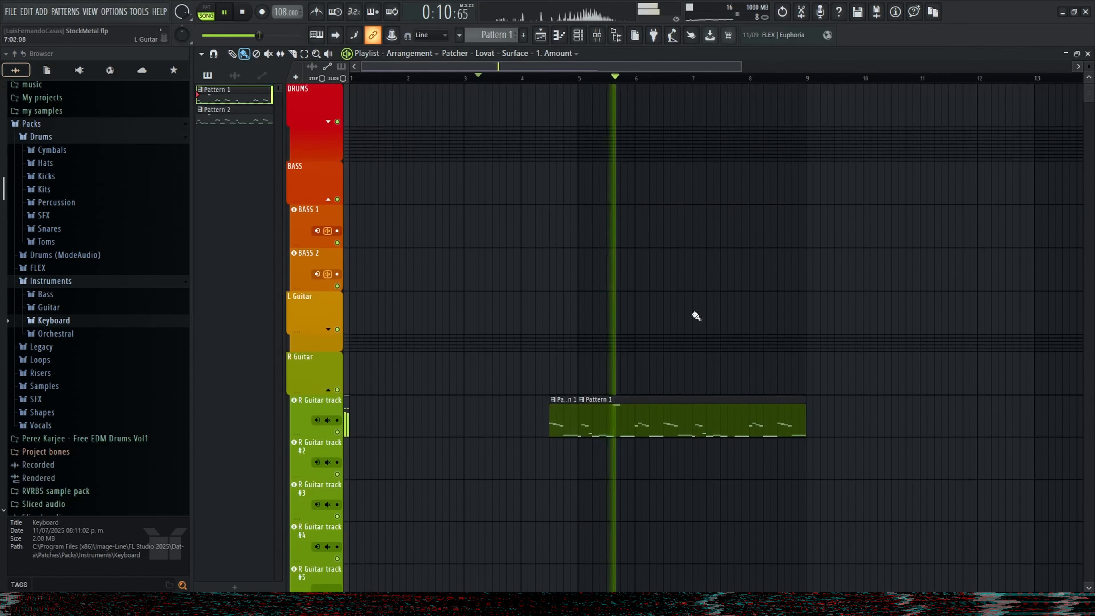
scroll(708, 379, "down", 2)
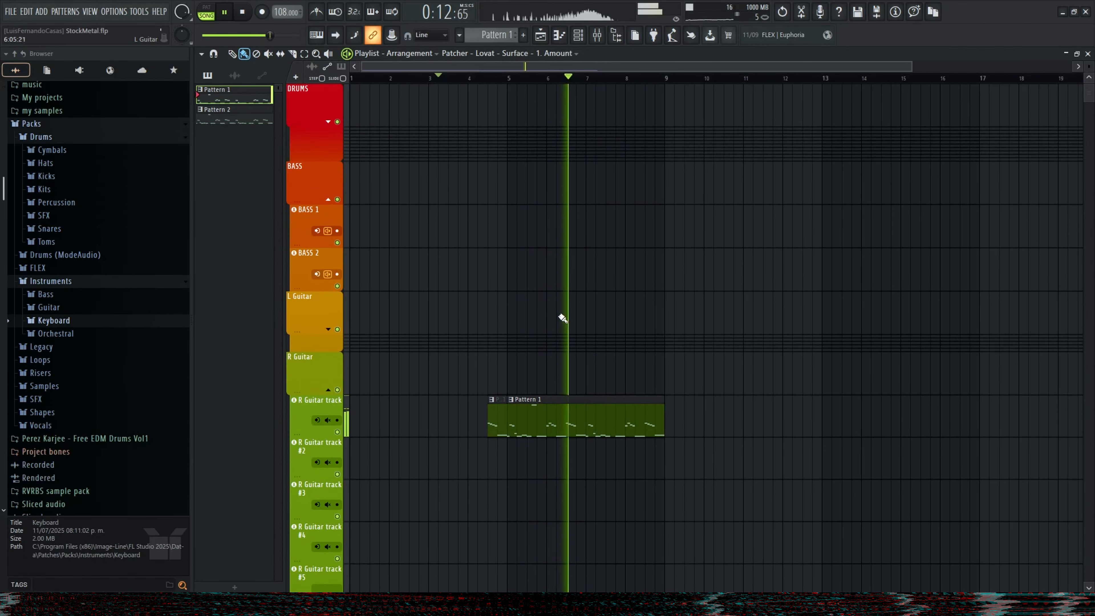
scroll(560, 422, "down", 1)
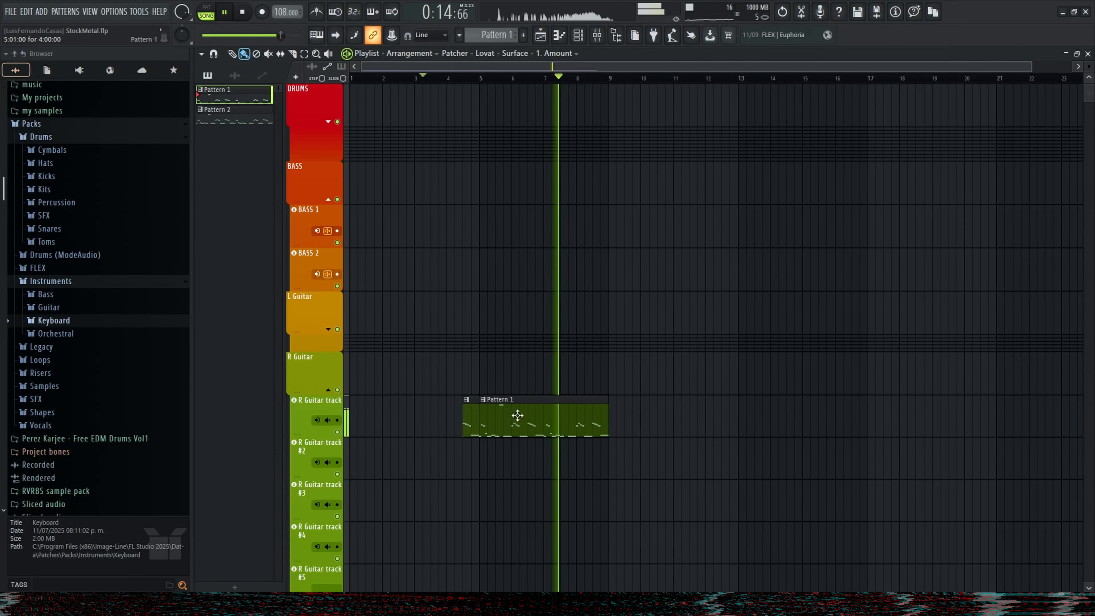
key("F6")
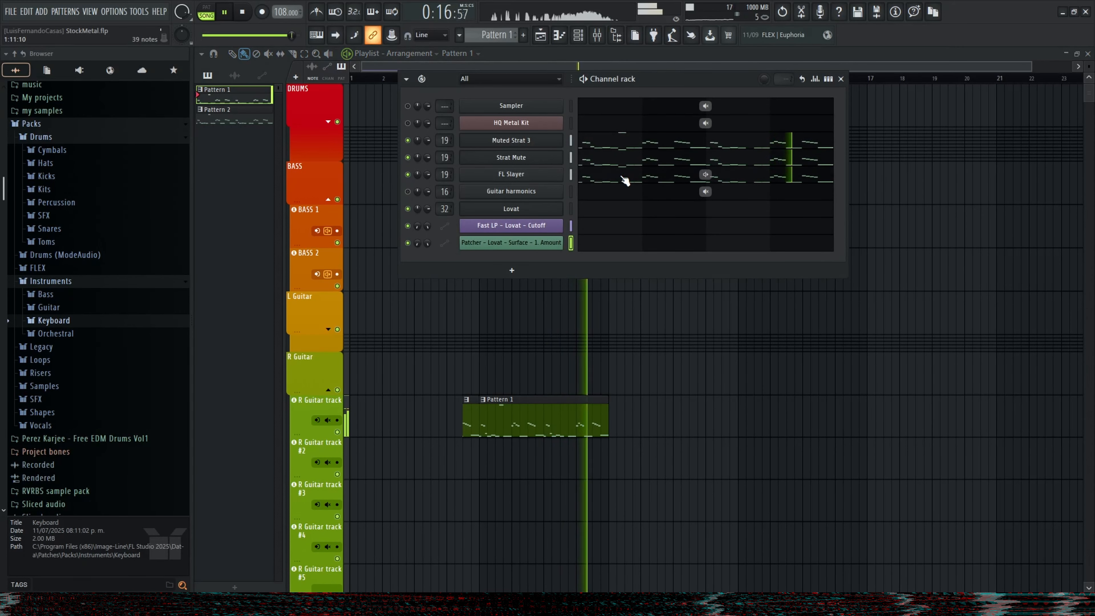
key("space")
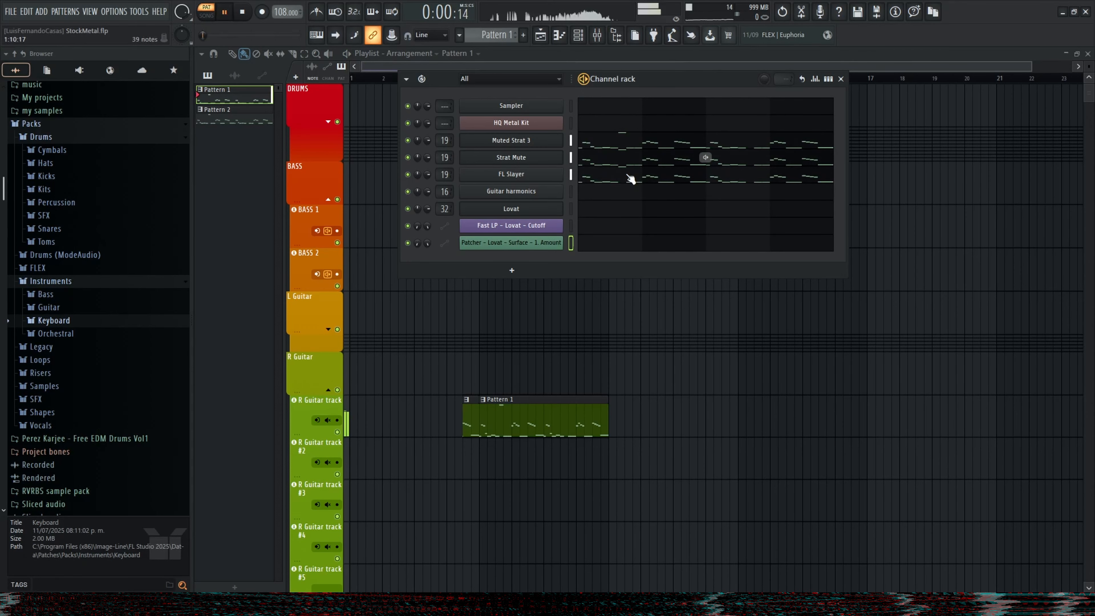
left_click(628, 164)
scroll(500, 285, "down", 2)
left_click_drag(775, 123, 120, 459)
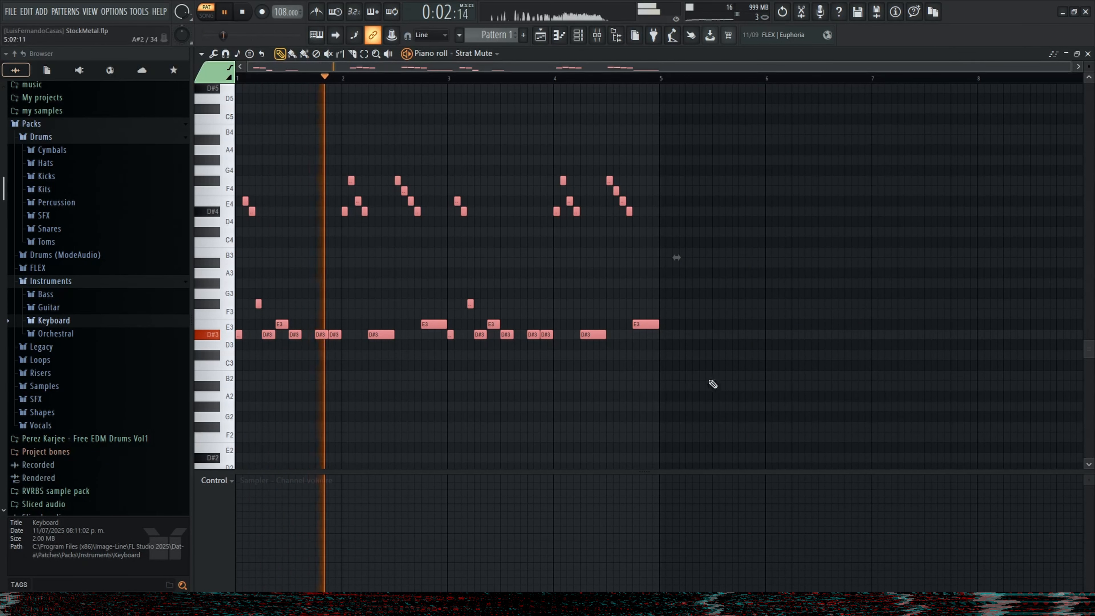
key("ctrl+b")
scroll(509, 362, "down", 1)
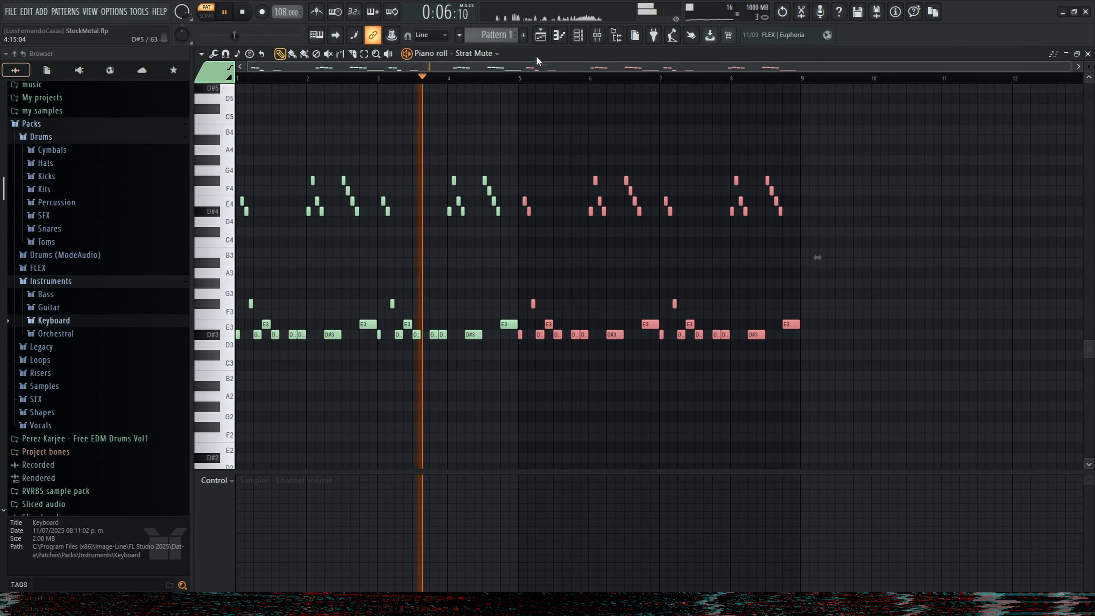
- Switch the control lane under the Strat Mute notes to note velocity
left_click(215, 480)
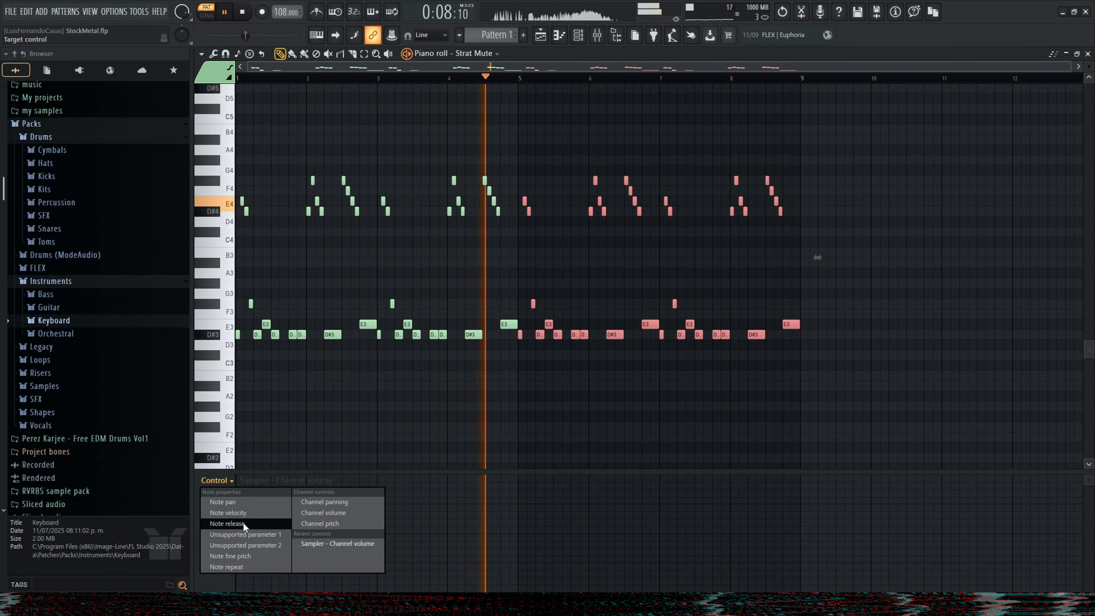
left_click(243, 525)
left_click(215, 480)
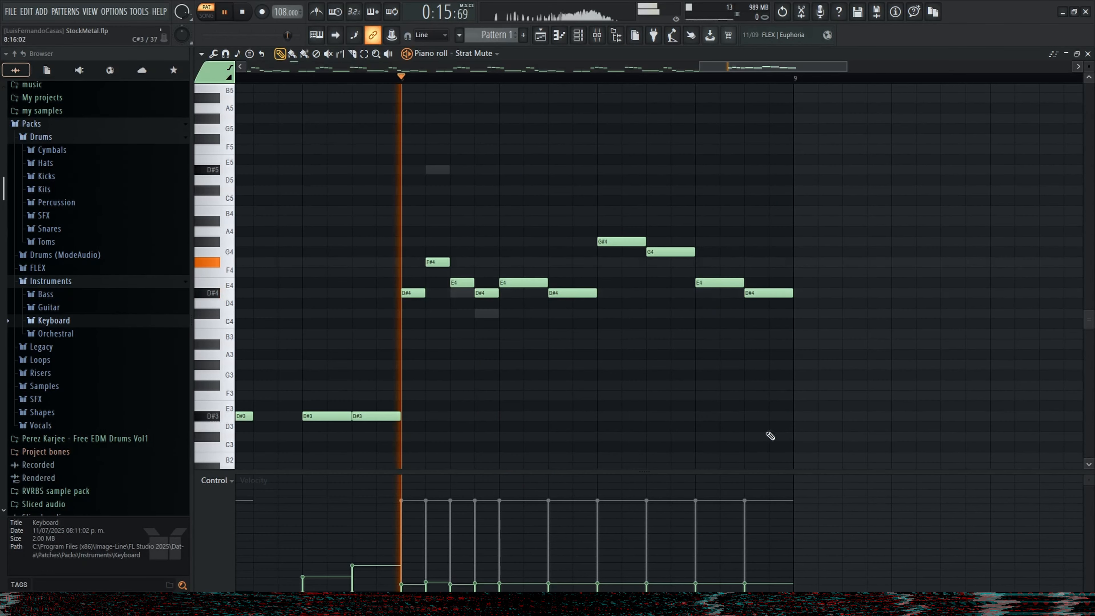
- Copy the extended Strat Mute riff and paste it into the Muted Strat 3 channel
scroll(770, 435, "down", 2)
left_click(577, 38)
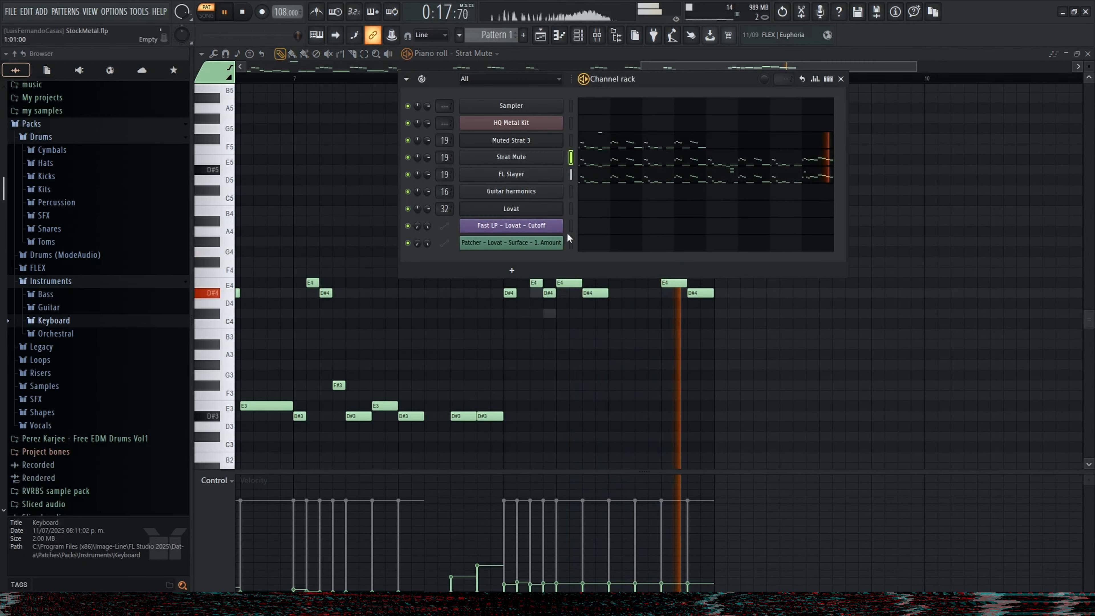
right_click(530, 158)
left_click(699, 168)
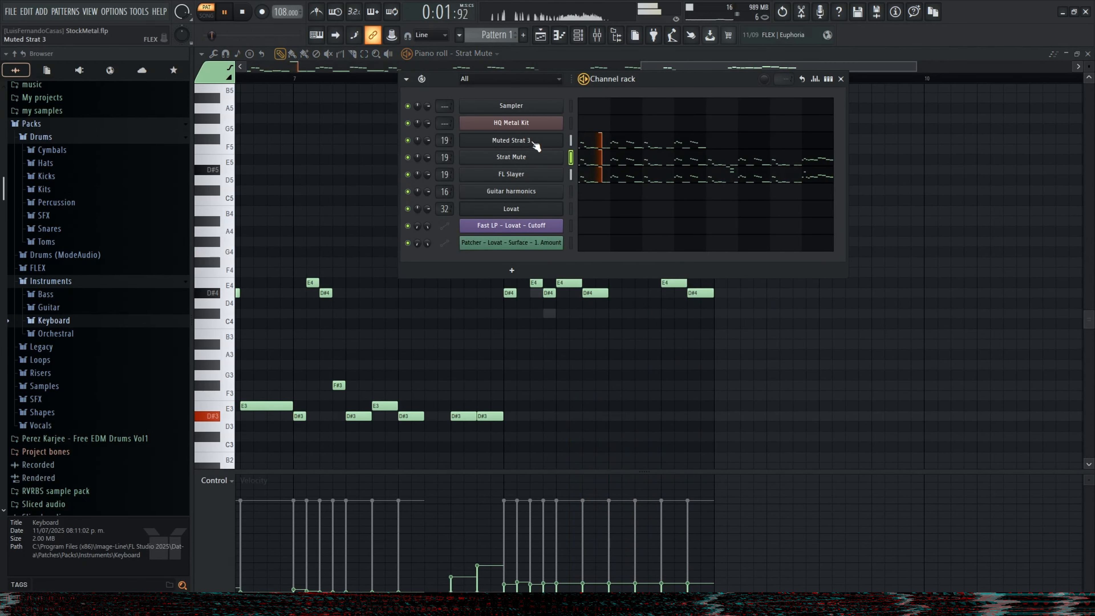
right_click(536, 144)
left_click(690, 164)
- Play back Pattern 1 while following the Muted Strat 3 notes from bar 5 through bar 8
key("space")
key("space")
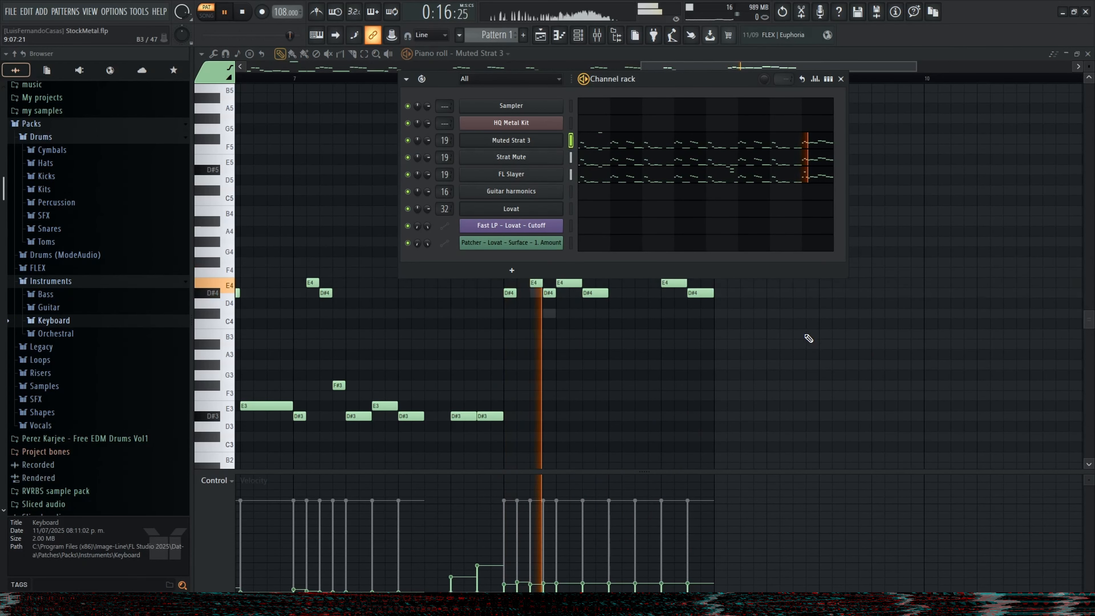
left_click(762, 340)
scroll(714, 314, "down", 3)
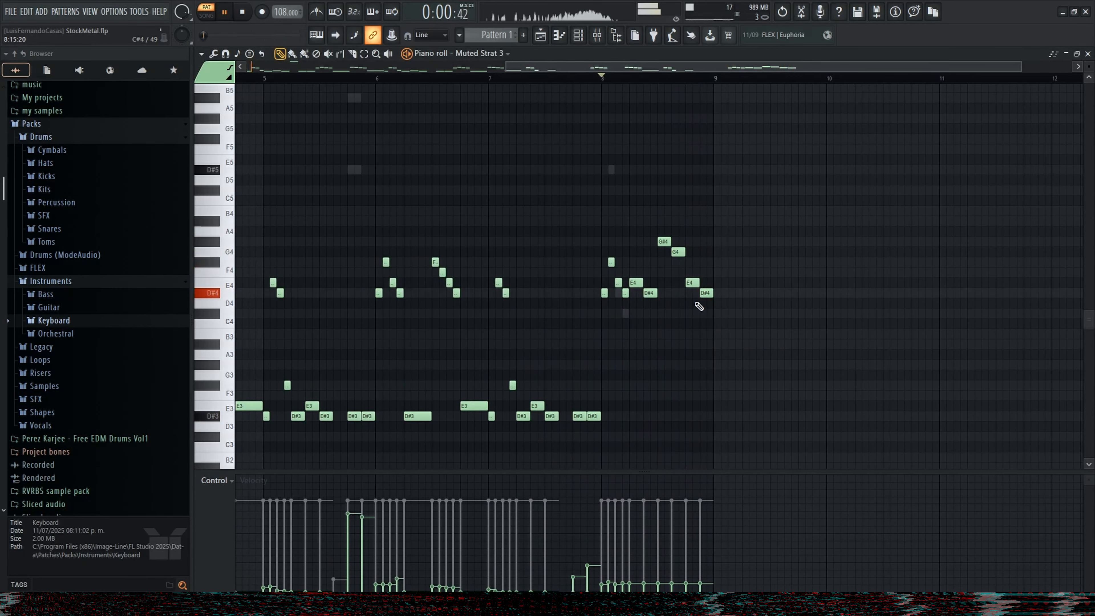
left_click(341, 79)
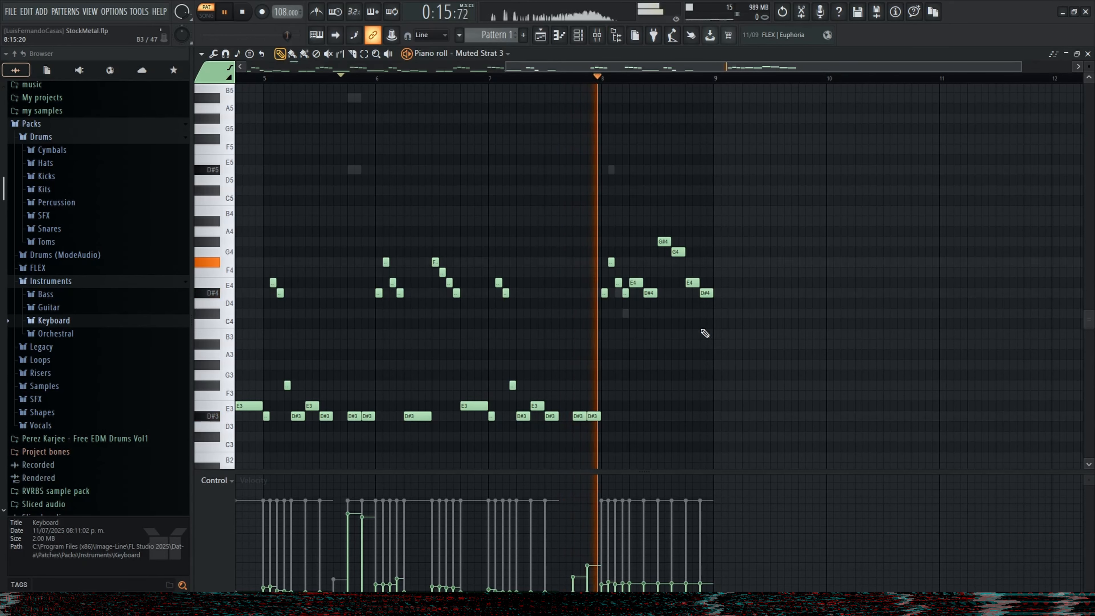
- Shift and extend the Smigen Tri SFX 1 clip on Track 31 so it plays from bar 4 to about 4:09:00
left_click(539, 35)
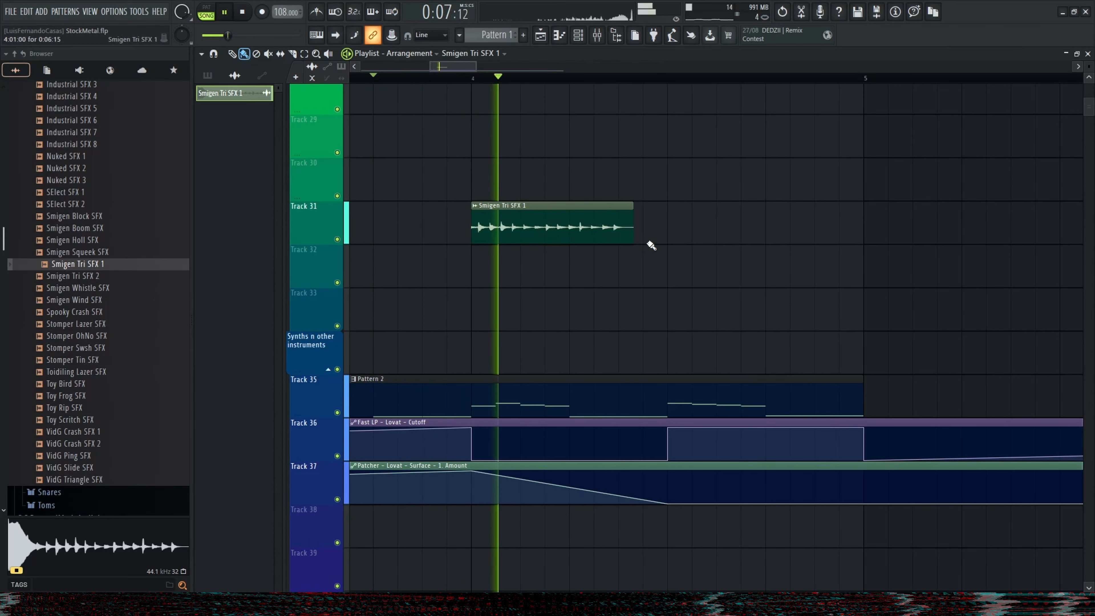
key("space")
left_click_drag(519, 238, 544, 238)
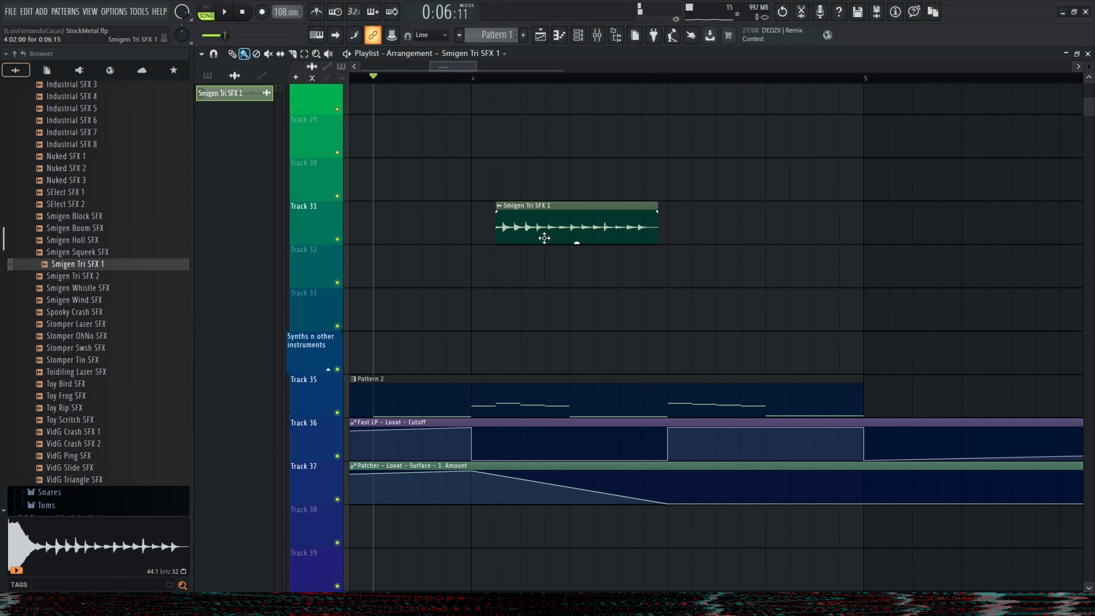
key("space")
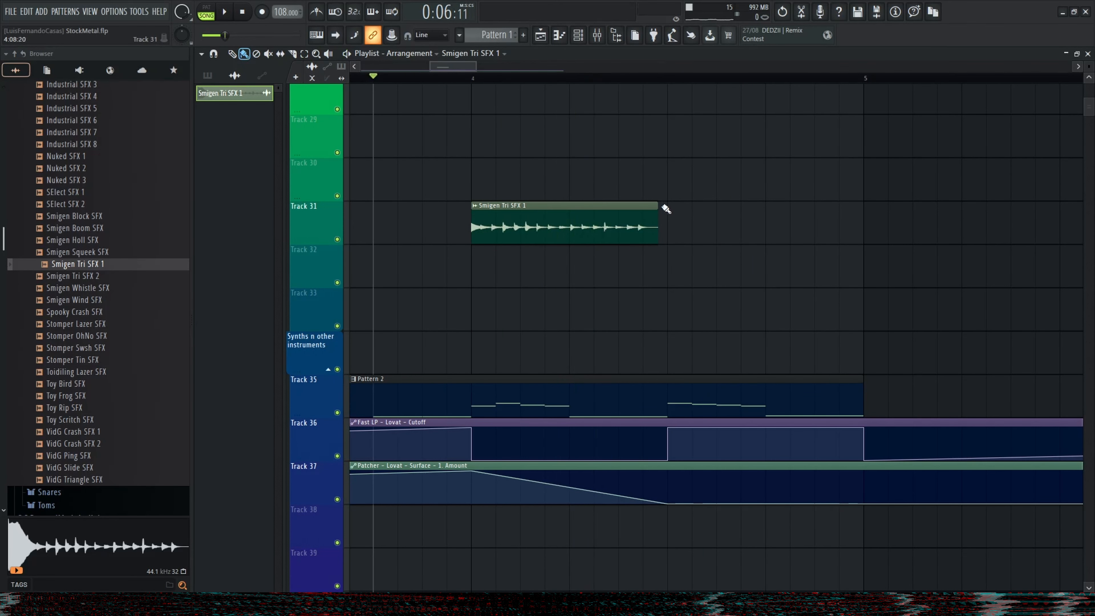
key("space")
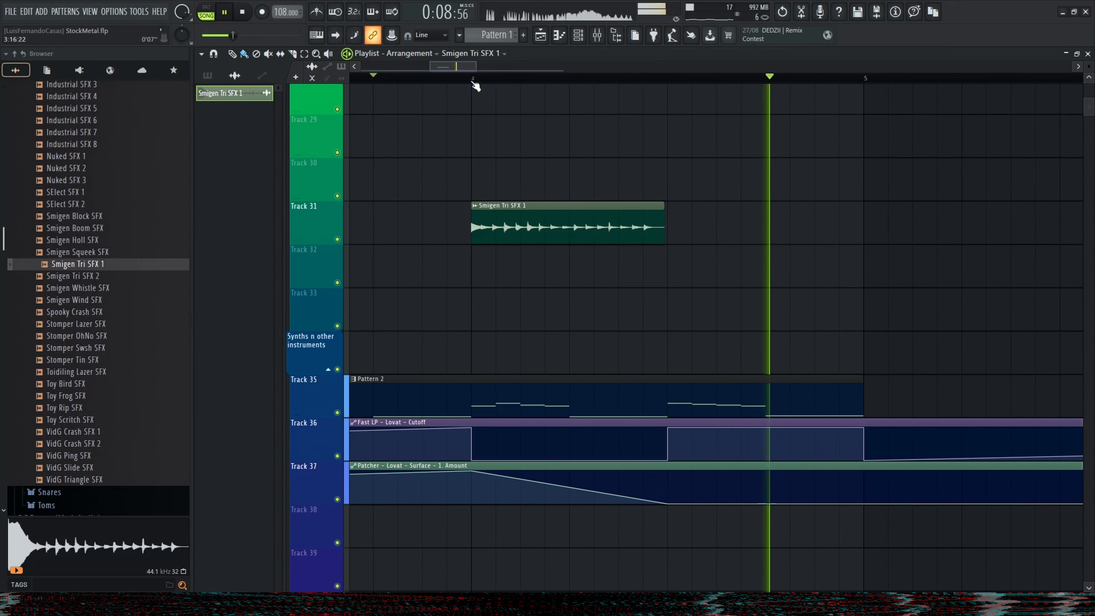
- Assign the Smigen Tri SFX 1 sample to mixer track 33 and route that track only to the Synths n FX bus
left_click_drag(473, 78, 668, 173)
double_click(576, 221)
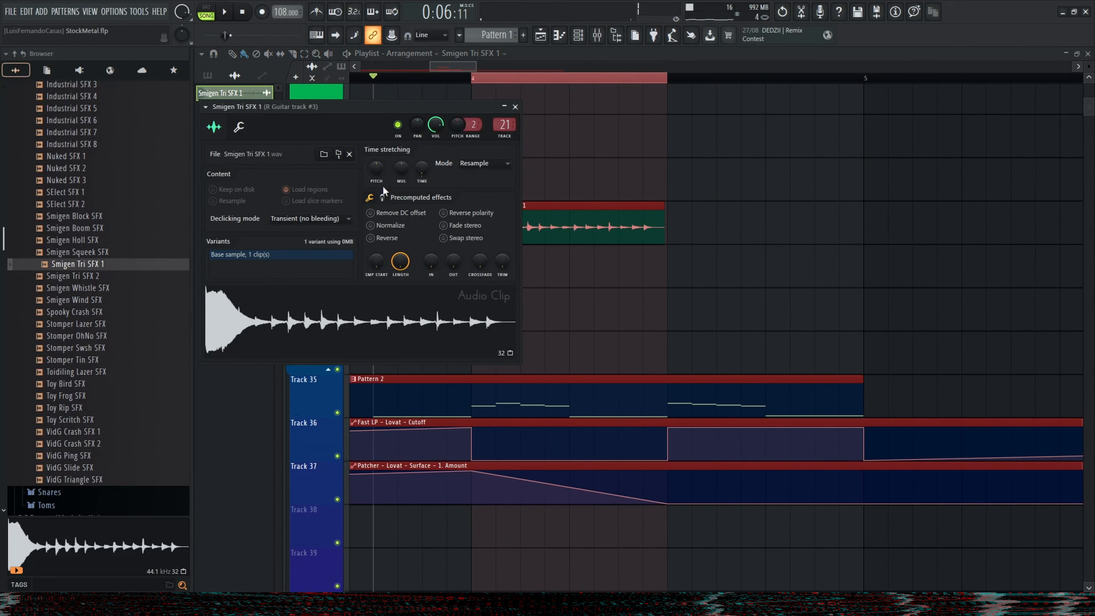
left_click(382, 197)
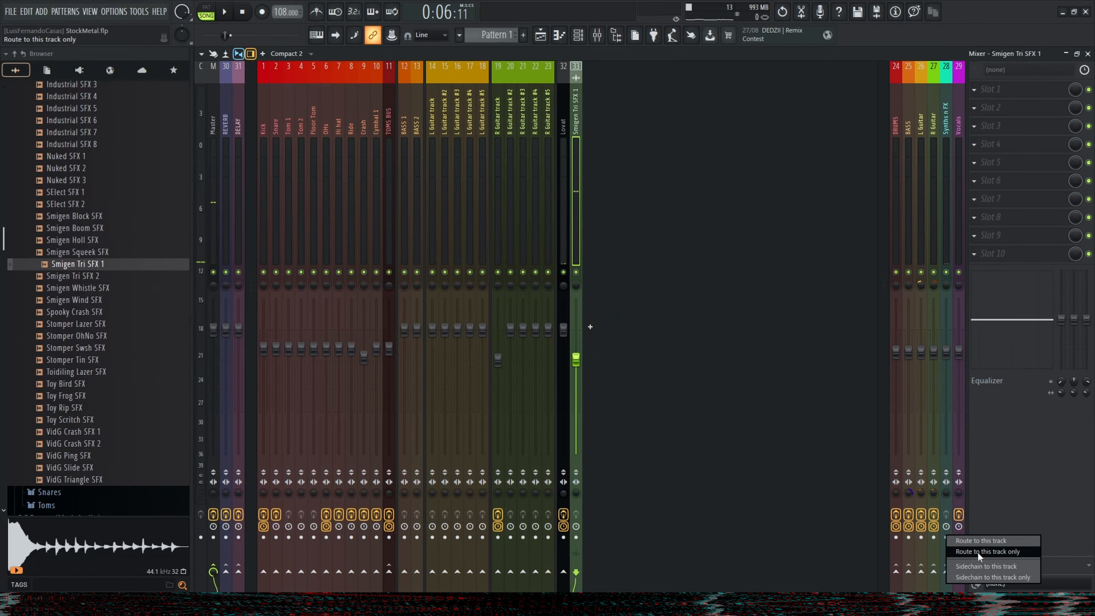
left_click(987, 164)
left_click(612, 349)
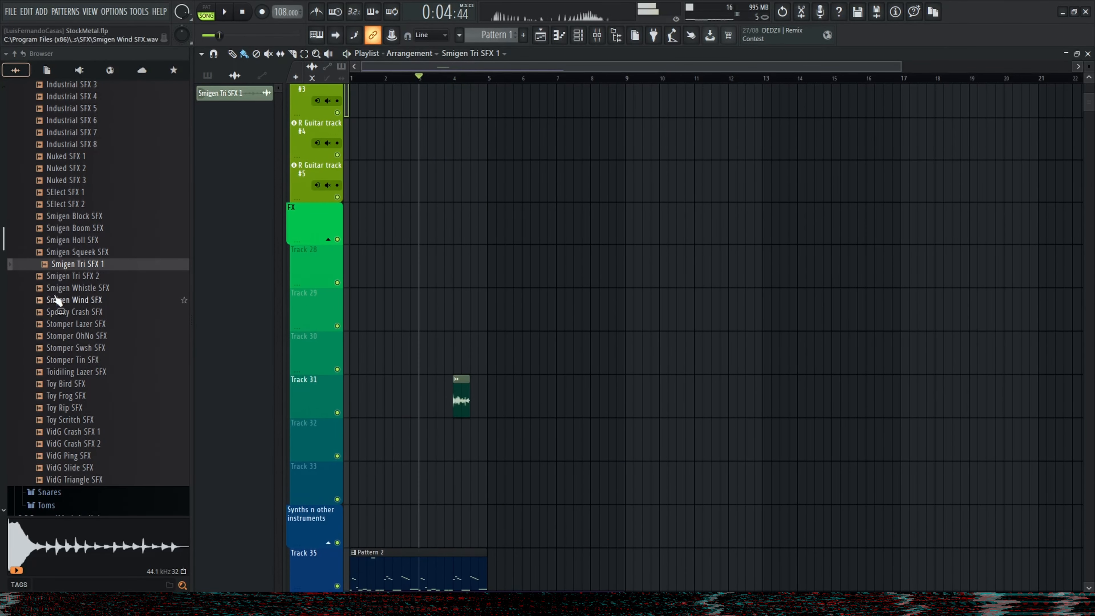
- Audition samples in the Risers pack and place Riser Noise on Track 29, starting at bar 1
scroll(56, 298, "up", 6)
left_click(69, 360)
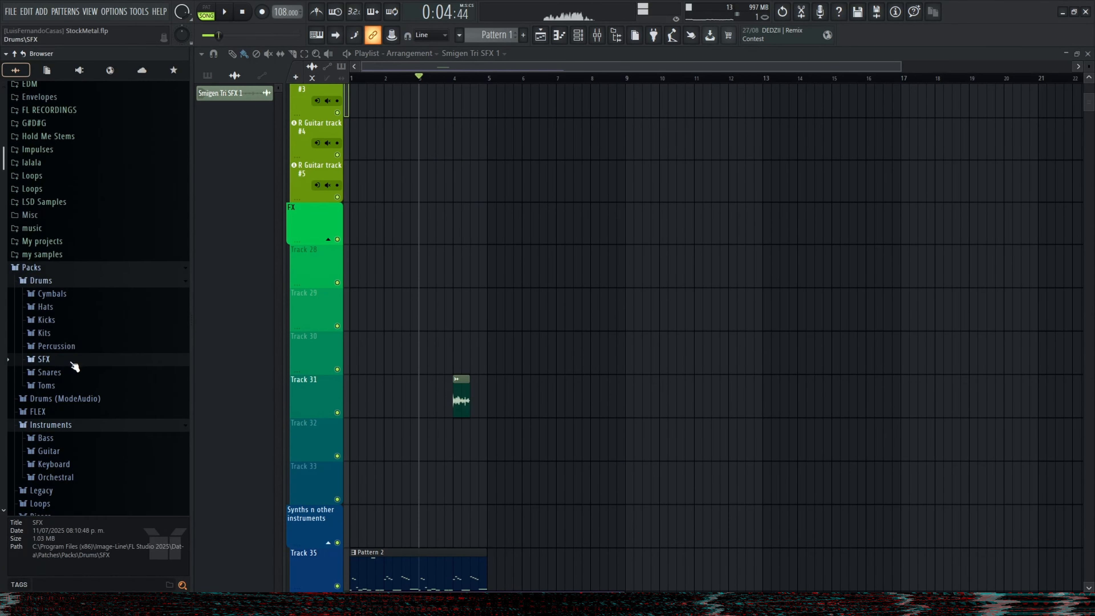
scroll(70, 345, "down", 2)
left_click(69, 210)
left_click(77, 249)
left_click(55, 290)
left_click(61, 314)
scroll(62, 317, "down", 4)
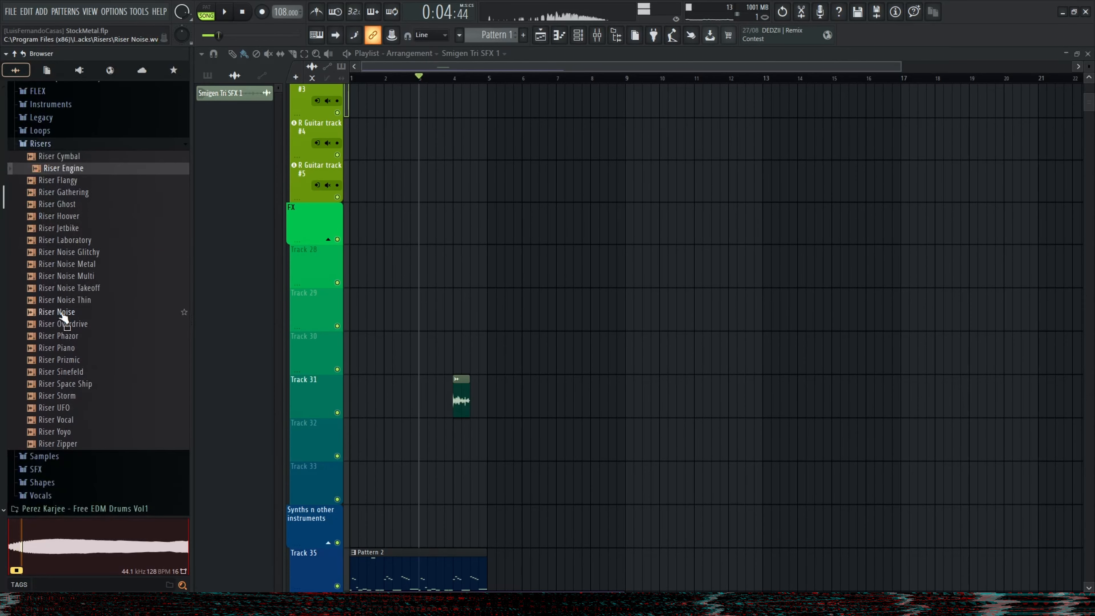
left_click(63, 312)
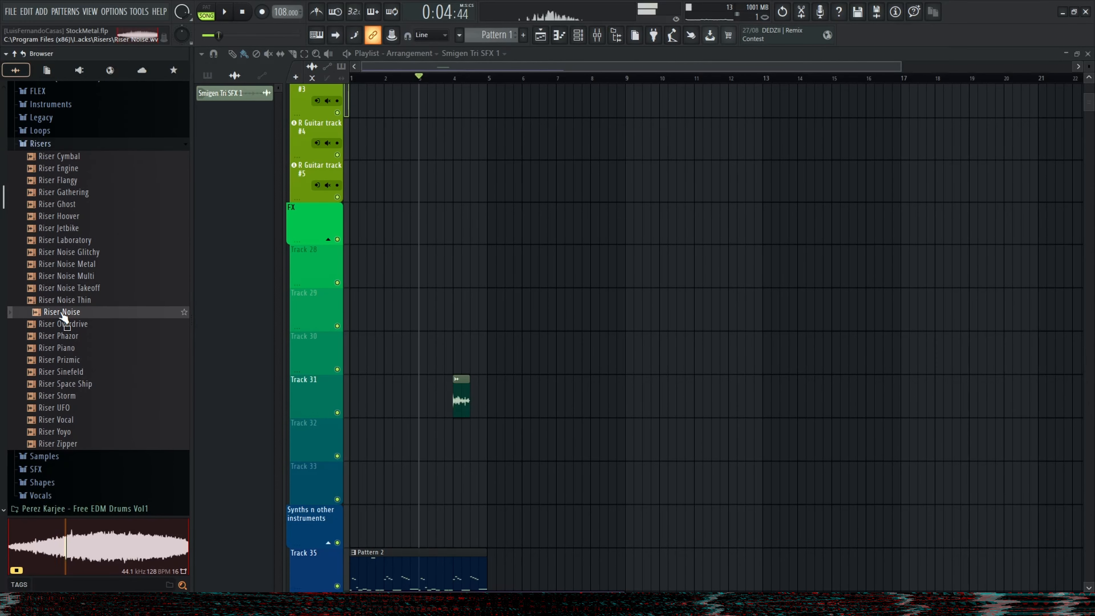
left_click_drag(63, 318, 455, 311)
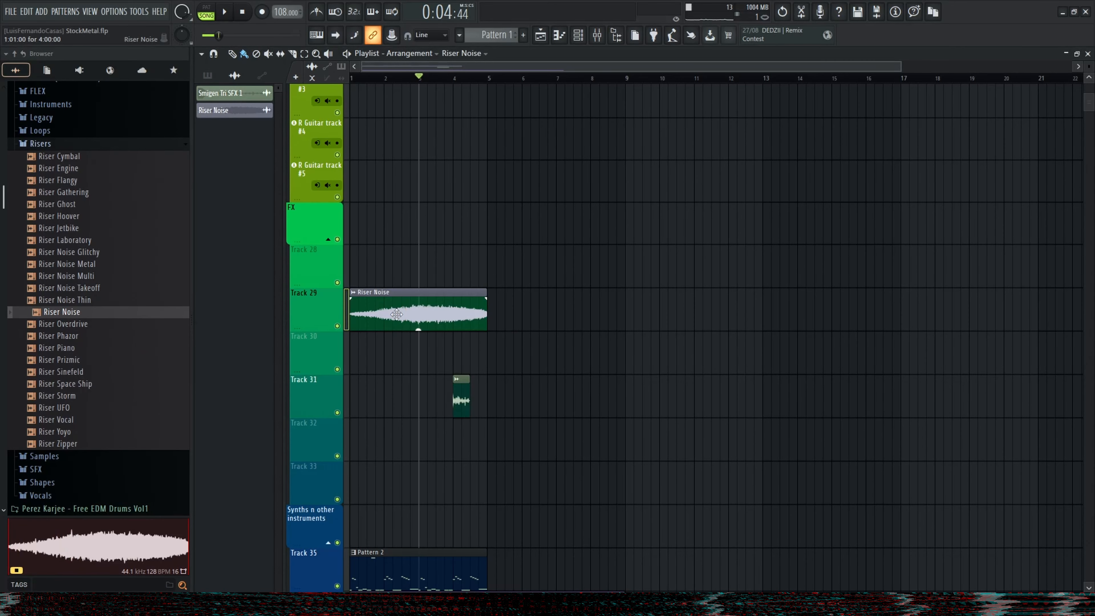
- Assign Riser Noise to its own mixer track and lower its level to about -14.4 dB during playback
key("space")
scroll(455, 236, "down", 3)
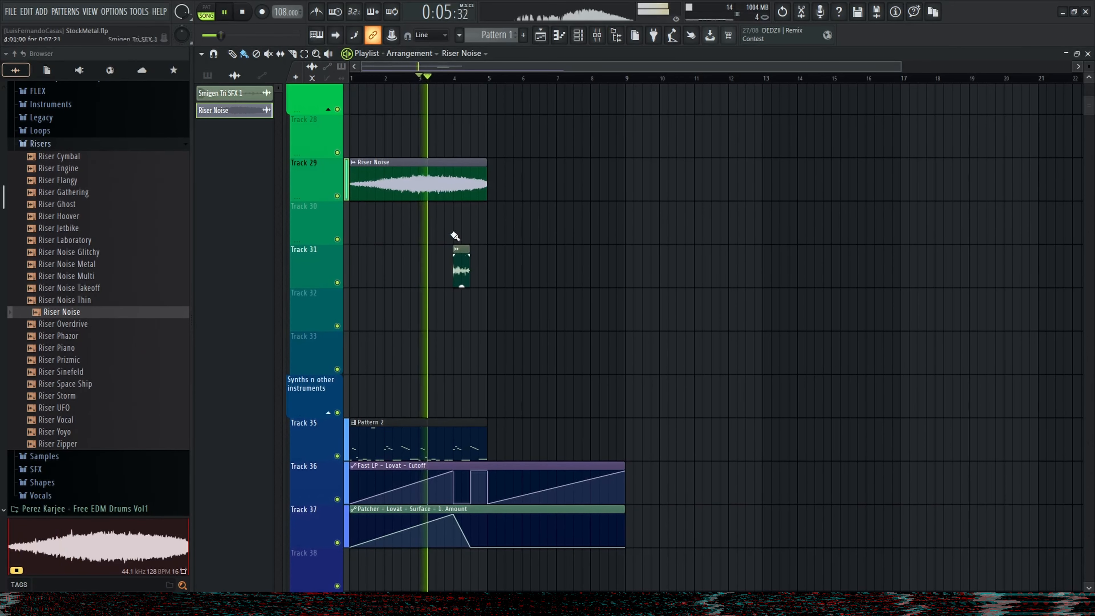
double_click(443, 194)
key("ctrl+l")
key("space")
left_click_drag(593, 338, 593, 401)
key("space")
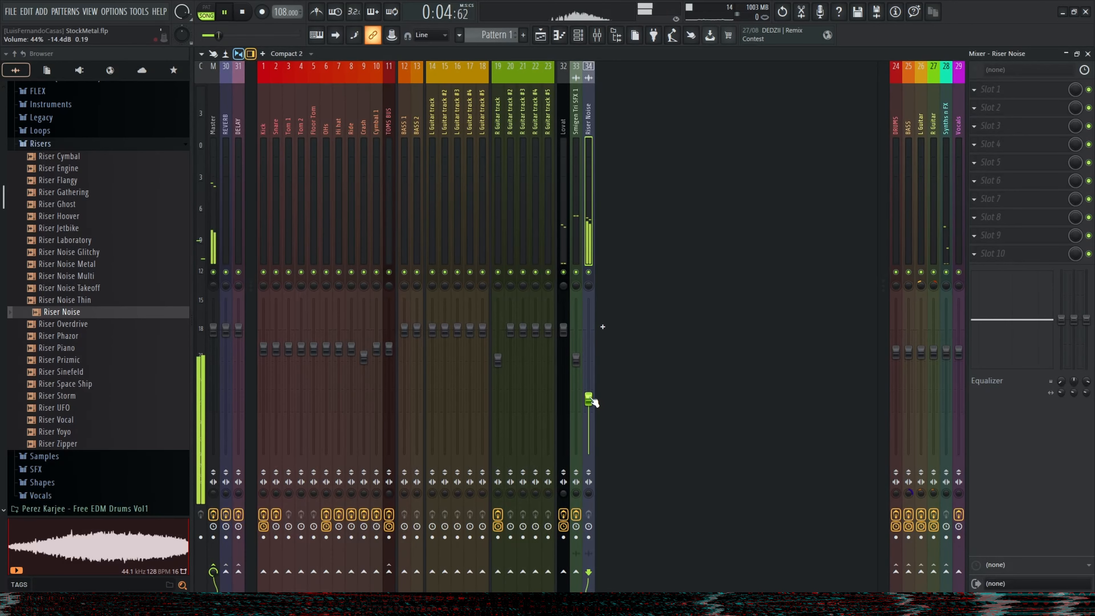
key("F9")
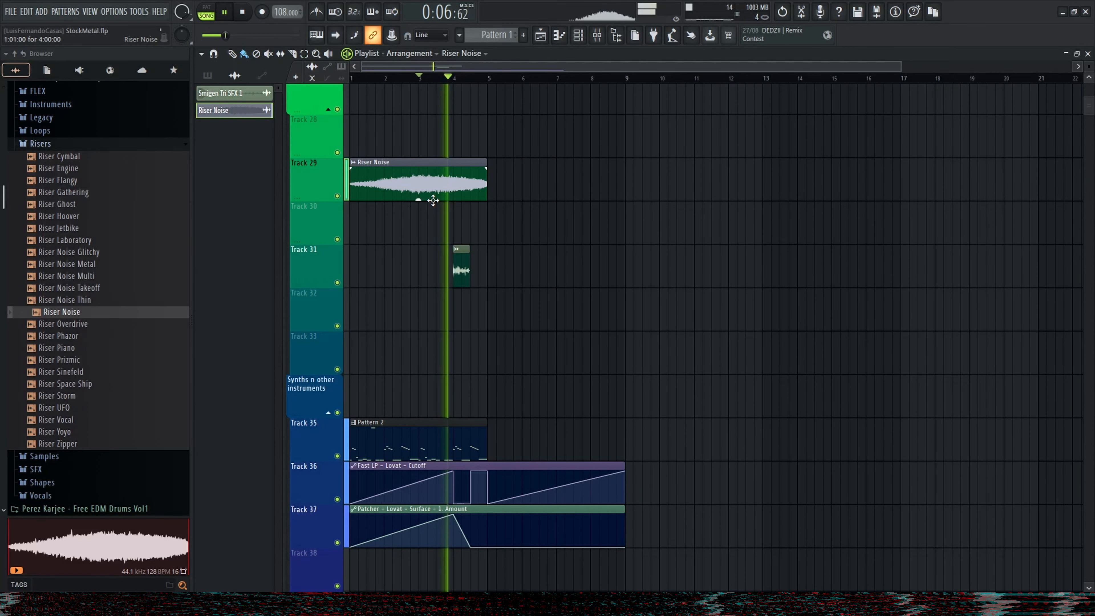
- Trim the end of the Riser Noise clip on Track 29 back to bar 4
left_click_drag(494, 158, 455, 163)
key("space")
scroll(377, 111, "down", 2)
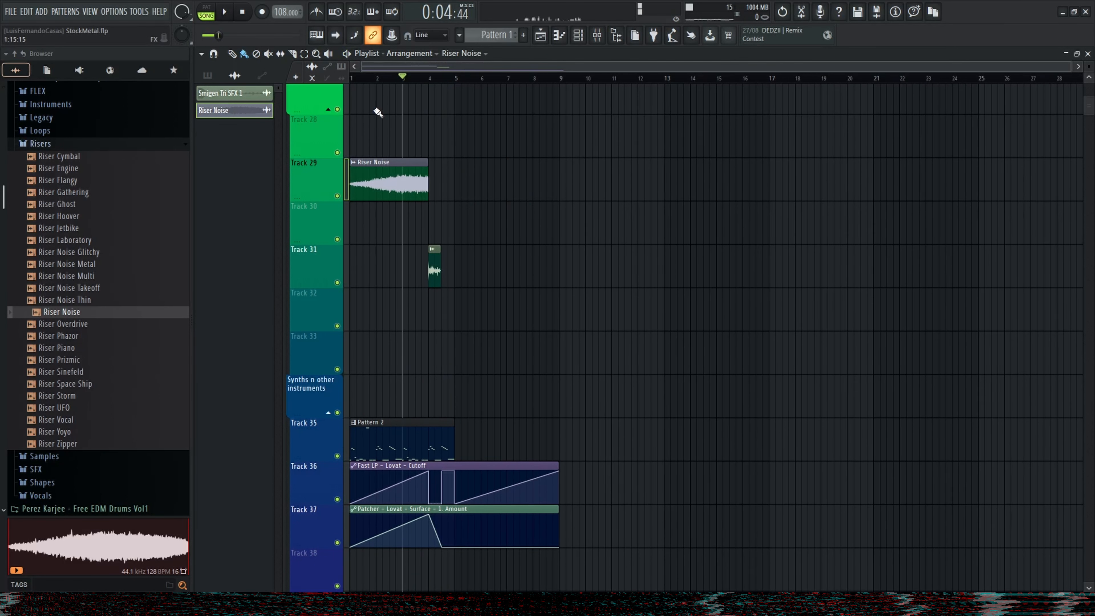
- Set the Riser Noise sample's time stretching mode to Stretch Pro
scroll(377, 111, "down", 1)
double_click(410, 151)
left_click(499, 180)
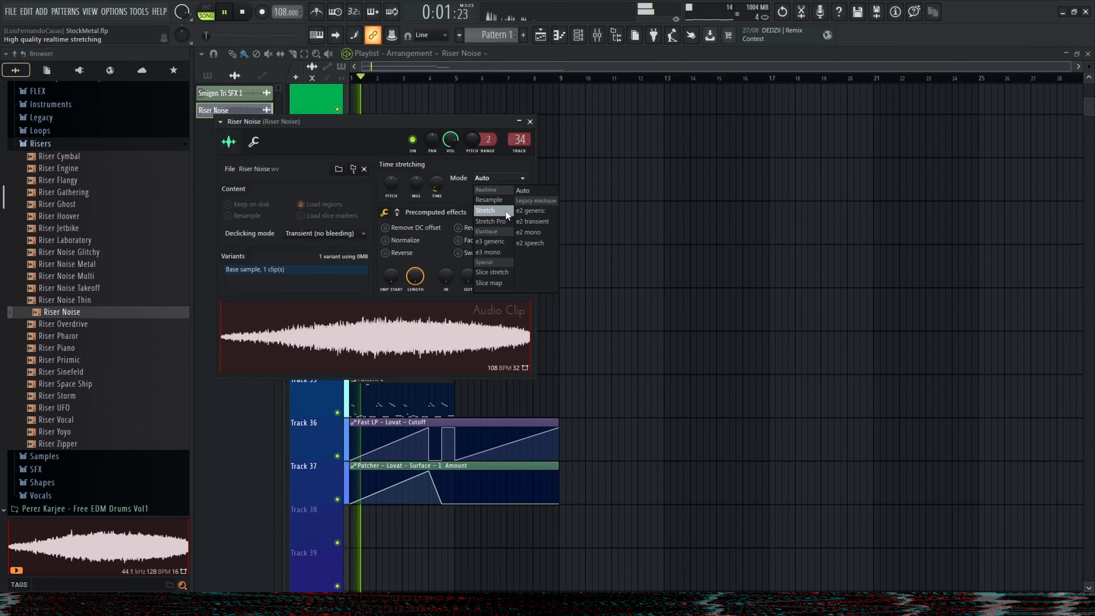
left_click(501, 221)
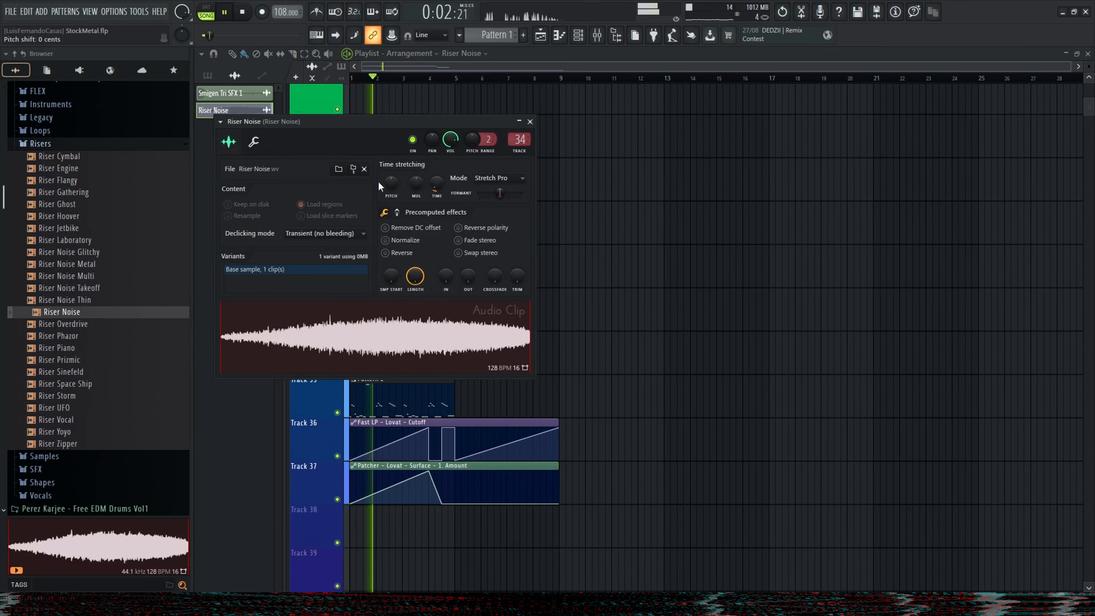
- Insert Fruity Parametric EQ 2 in slot 8 of the Riser Noise mixer track and make band 1 a high pass at about 125 Hz
double_click(520, 141)
left_click(1005, 220)
left_click(518, 570)
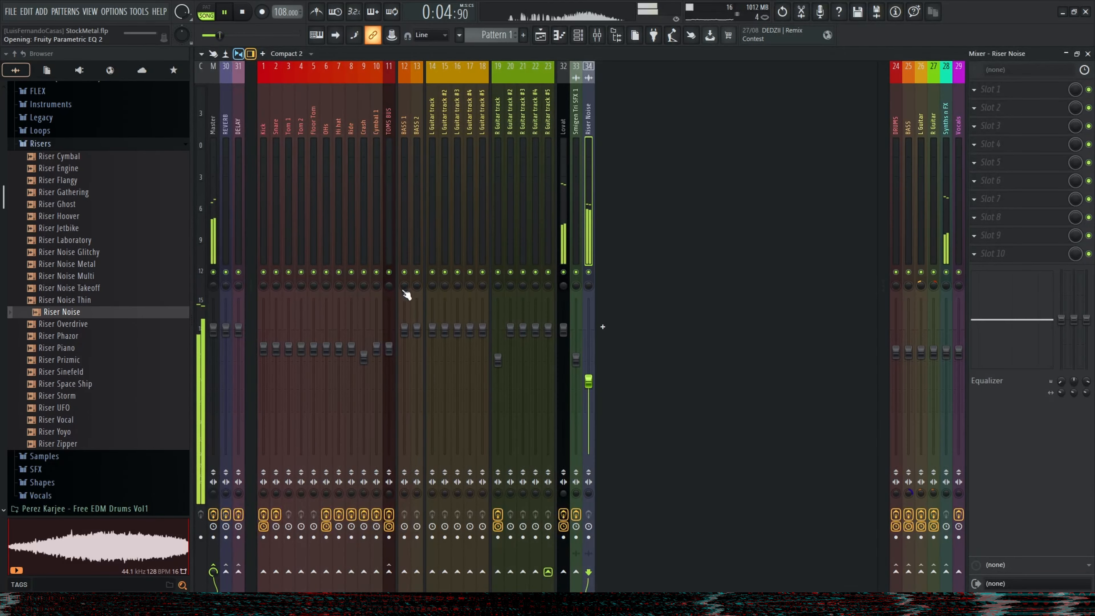
scroll(593, 197, "down", 2)
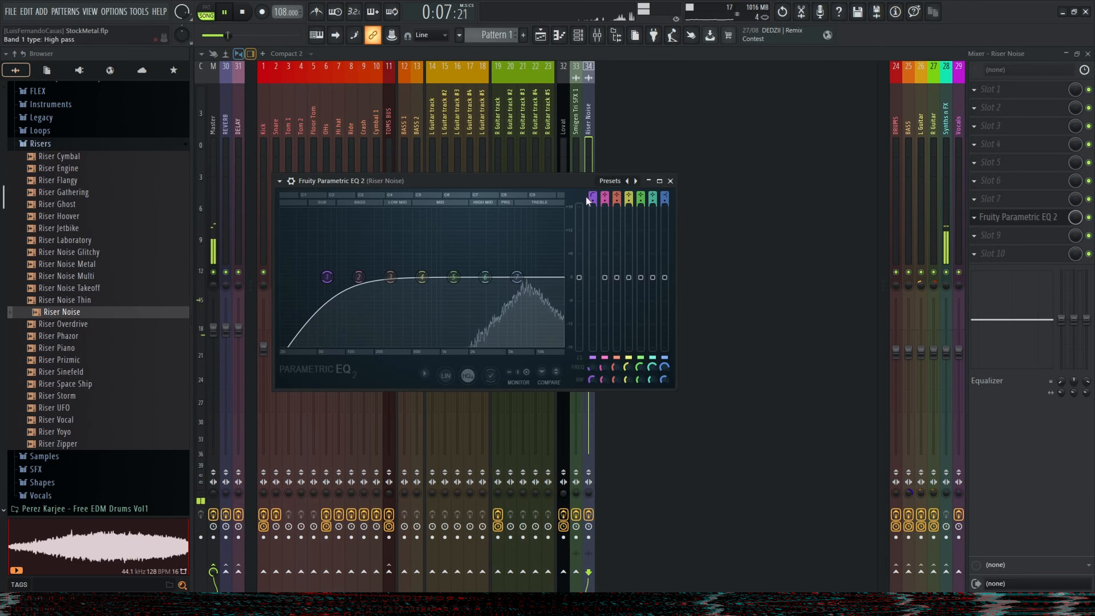
left_click_drag(329, 279, 344, 280)
- Insert Fruity Reeverb 2 in slot 9 of the Riser Noise mixer track
left_click(1018, 245)
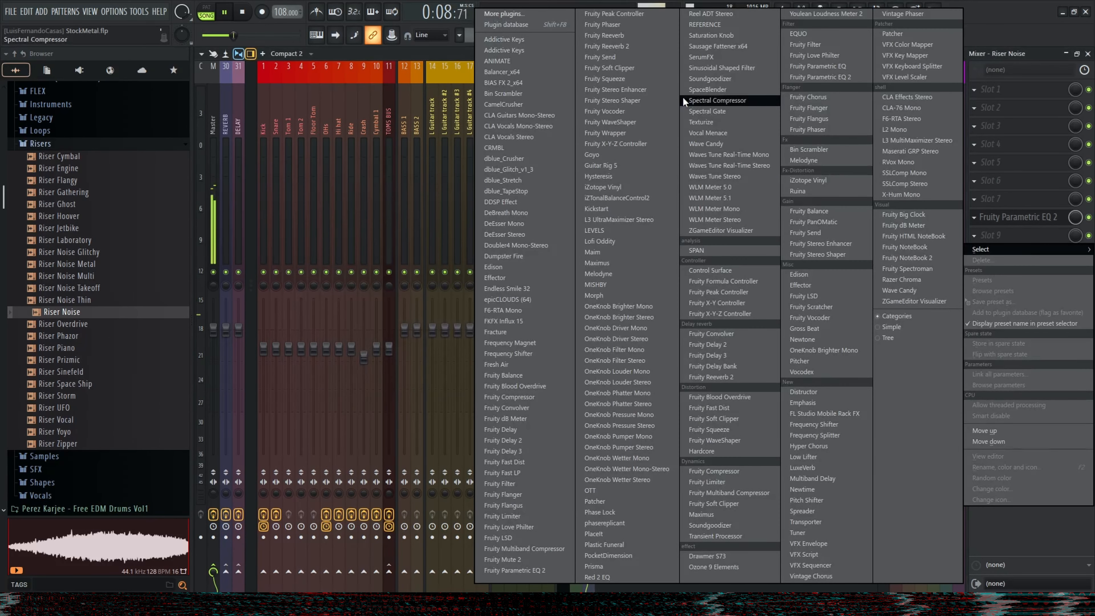
left_click(633, 46)
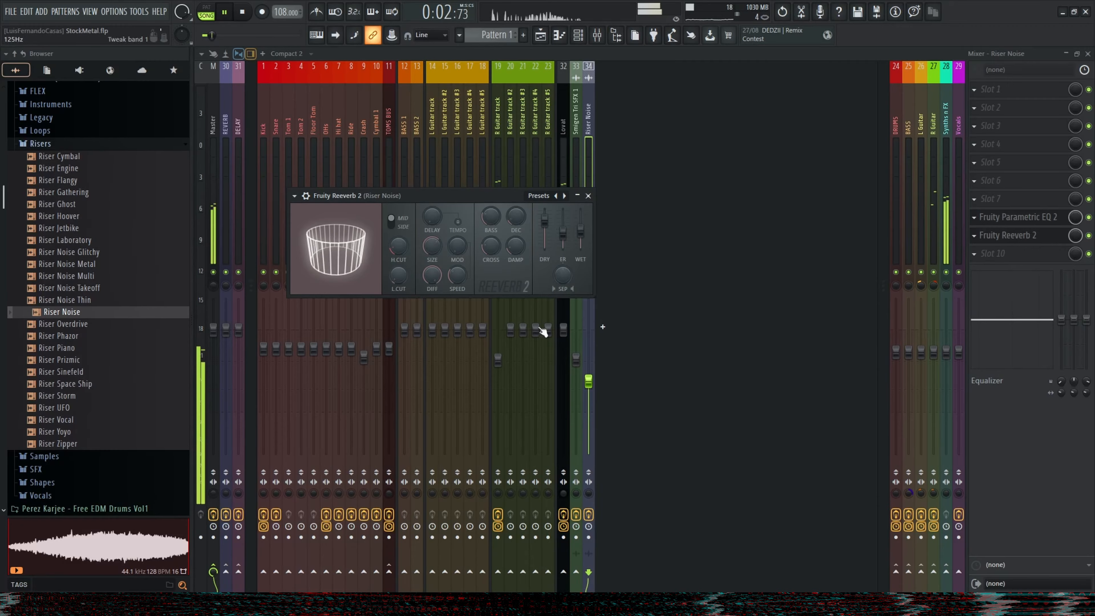
- Set the Riser Noise mixer track's volume to 57% (-10.7 dB) and go back to the playlist's drum tracks
left_click_drag(589, 381, 588, 383)
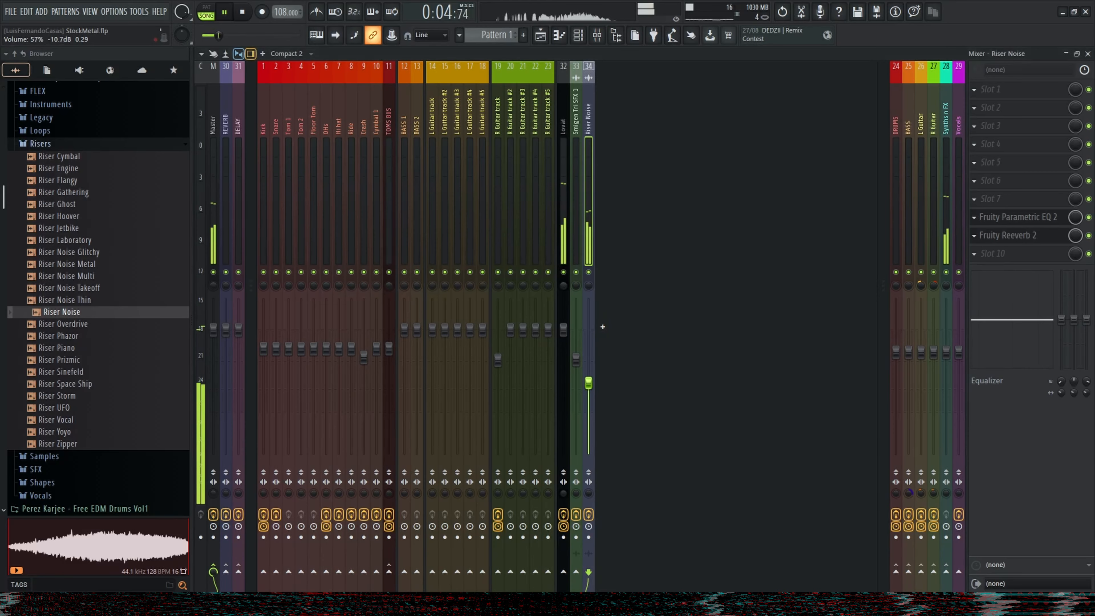
left_click(582, 39)
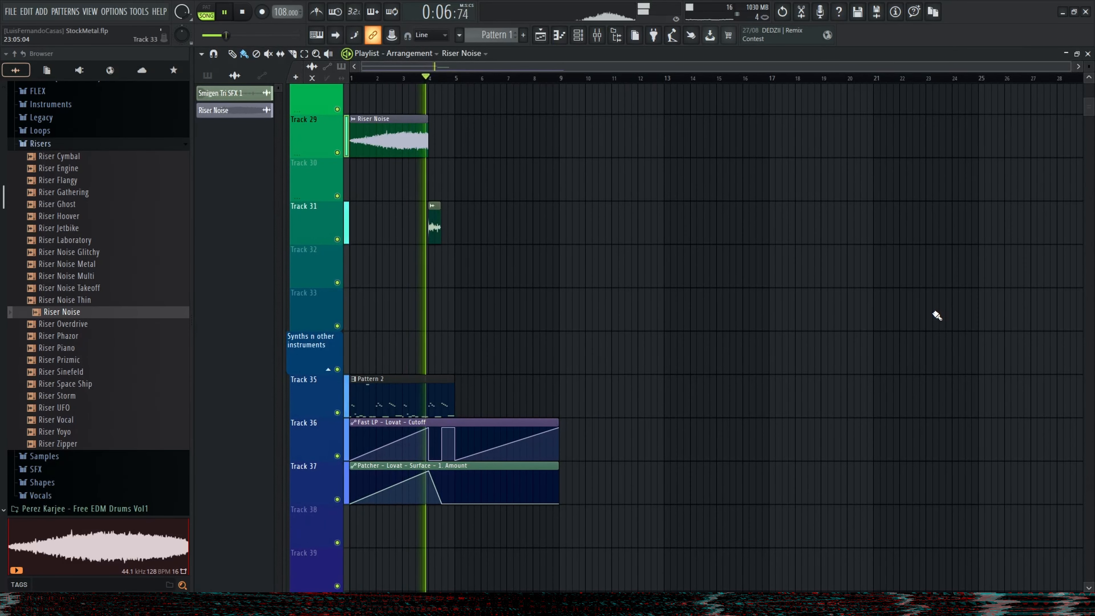
scroll(686, 262, "up", 15)
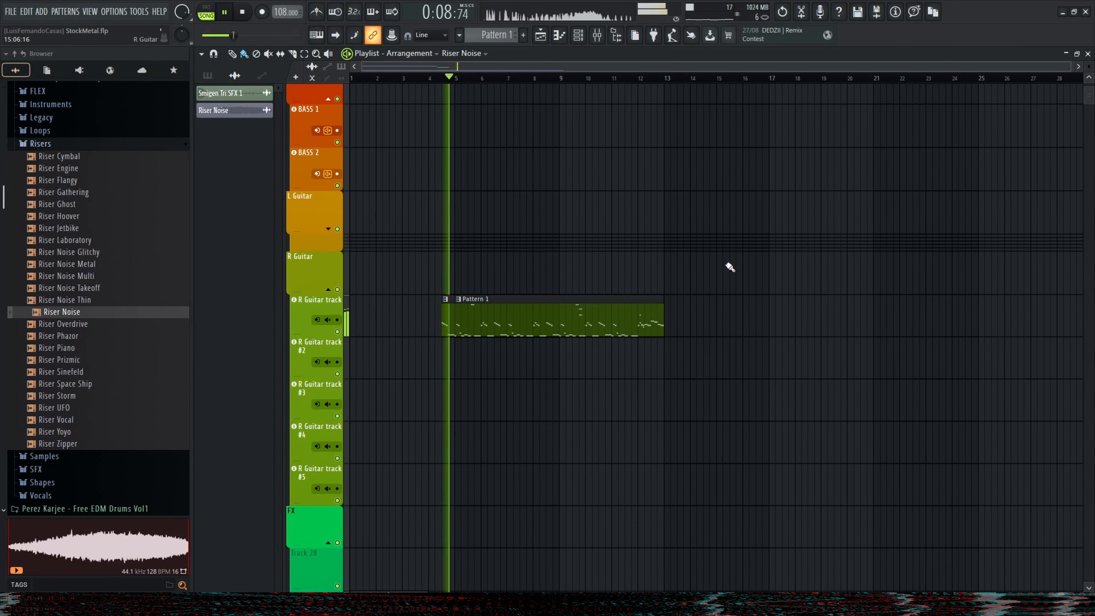
scroll(712, 355, "up", 3)
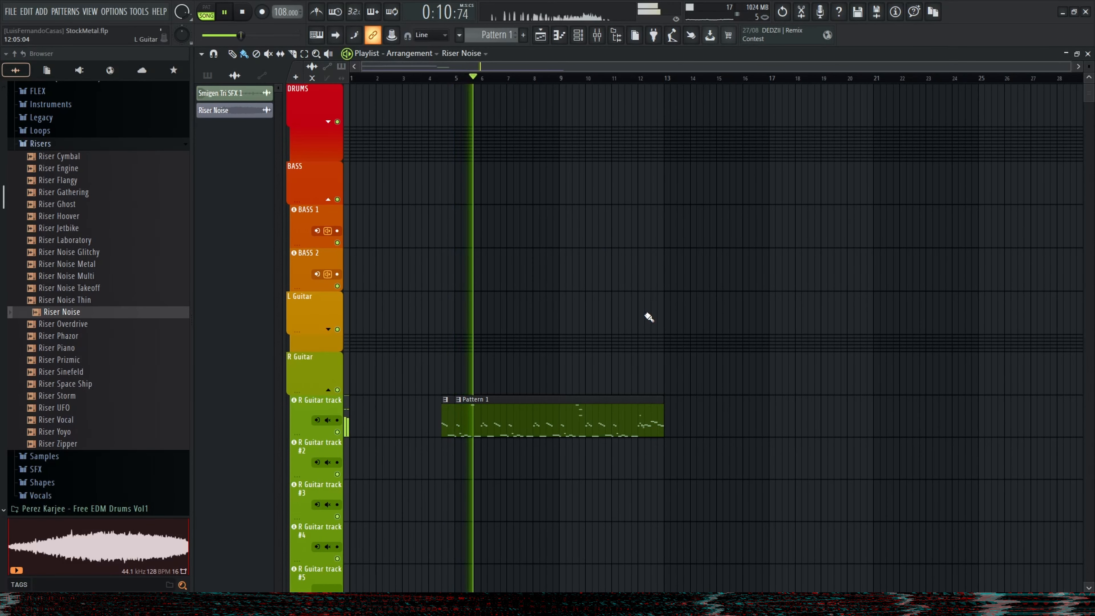
- Create Pattern 3 for the drums and place it on the DRUMS playlist track at bar 5
left_click(540, 36)
left_click(541, 36)
left_click(578, 36)
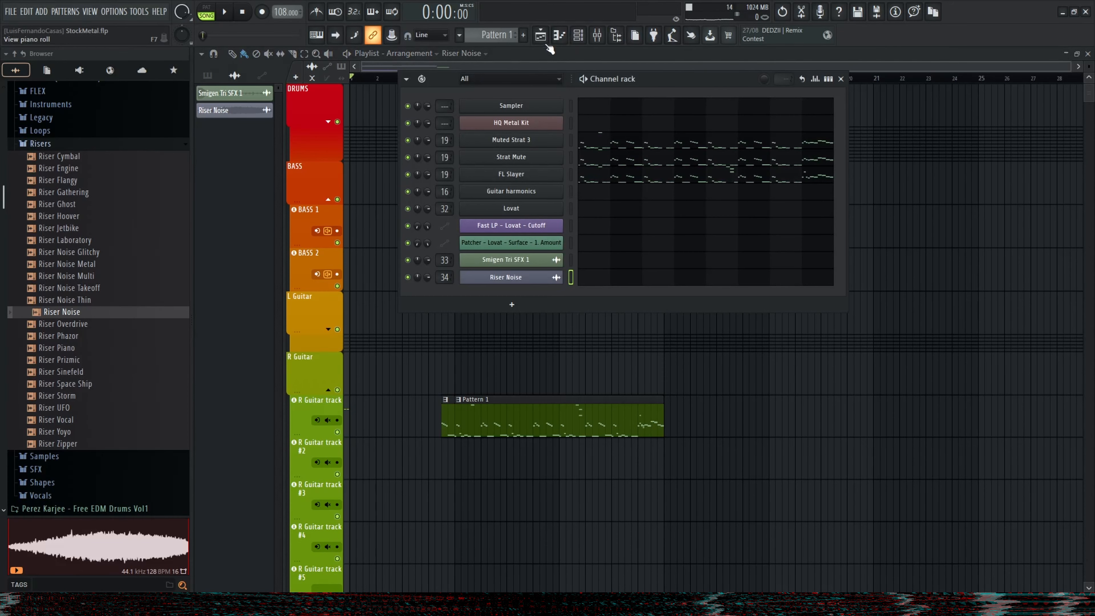
scroll(506, 40, "up", 2)
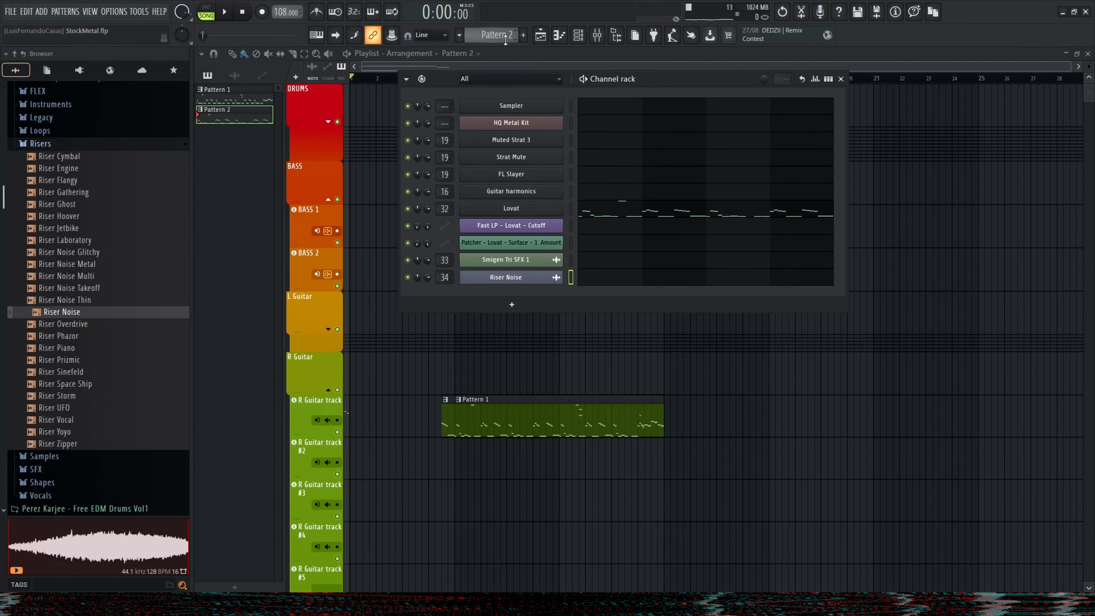
left_click(892, 374)
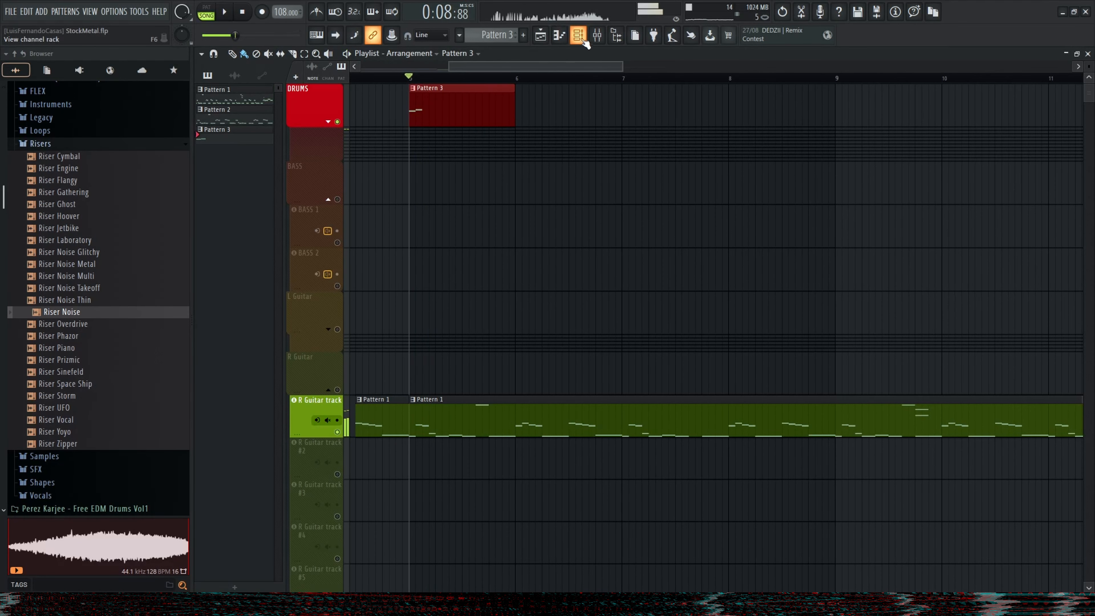
- Open Pattern 3's HQ Metal Kit notes in the piano roll and place a Snare Hit on beat 2 of bar 1
left_click(578, 37)
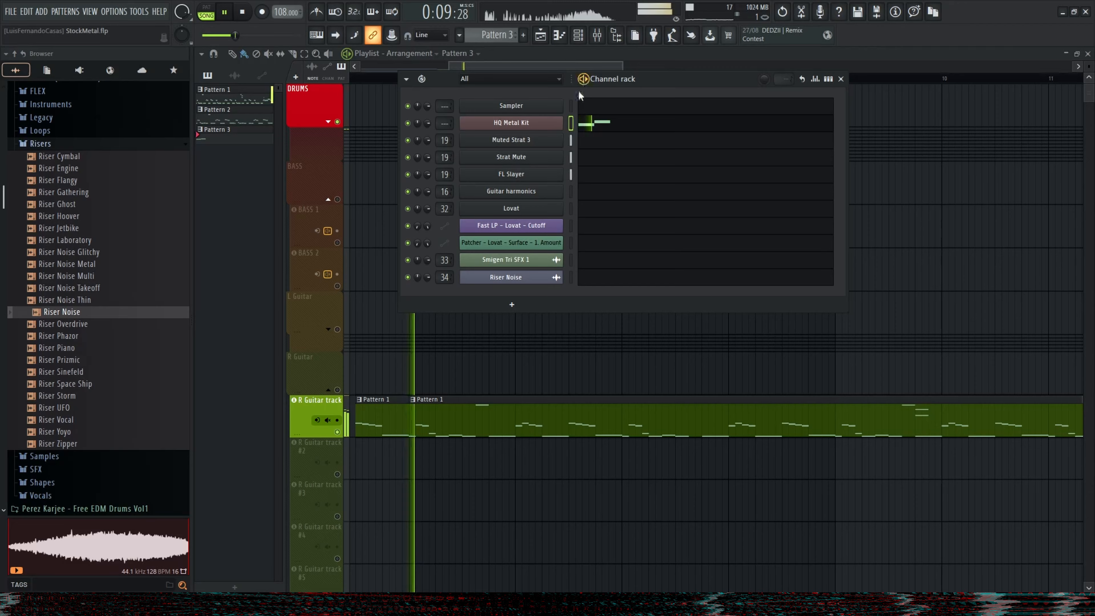
left_click(615, 124)
left_click_drag(380, 322, 392, 331)
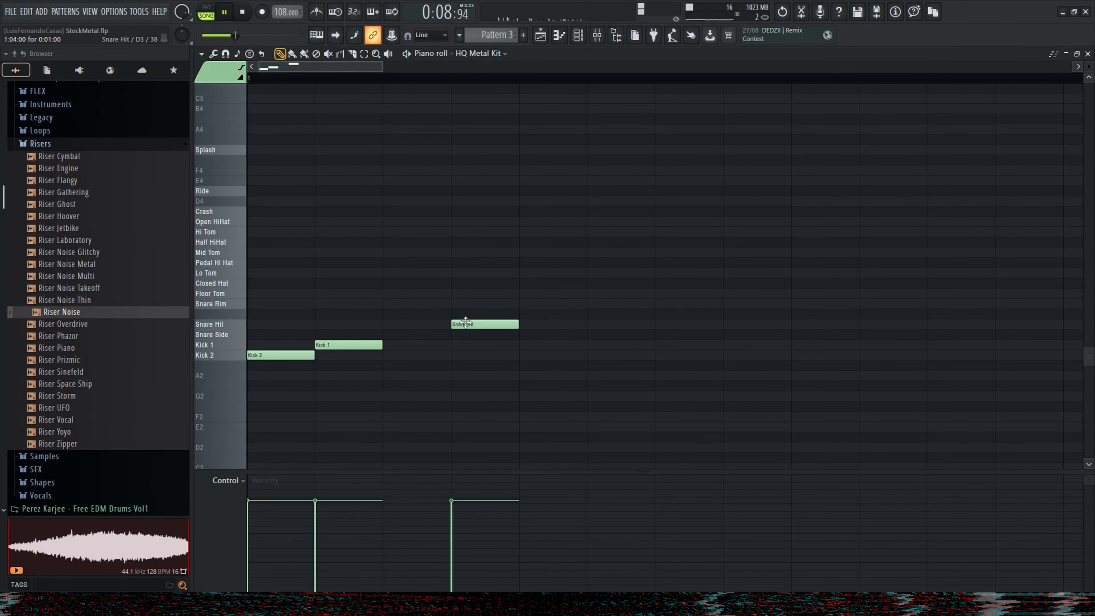
right_click(465, 322)
left_click(530, 327)
- Try ProM Snare 2 as the snare sound on beat 2 while listening to playback
scroll(355, 304, "down", 3)
key("space")
scroll(371, 318, "up", 5)
left_click_drag(383, 222, 383, 188)
scroll(383, 176, "up", 5)
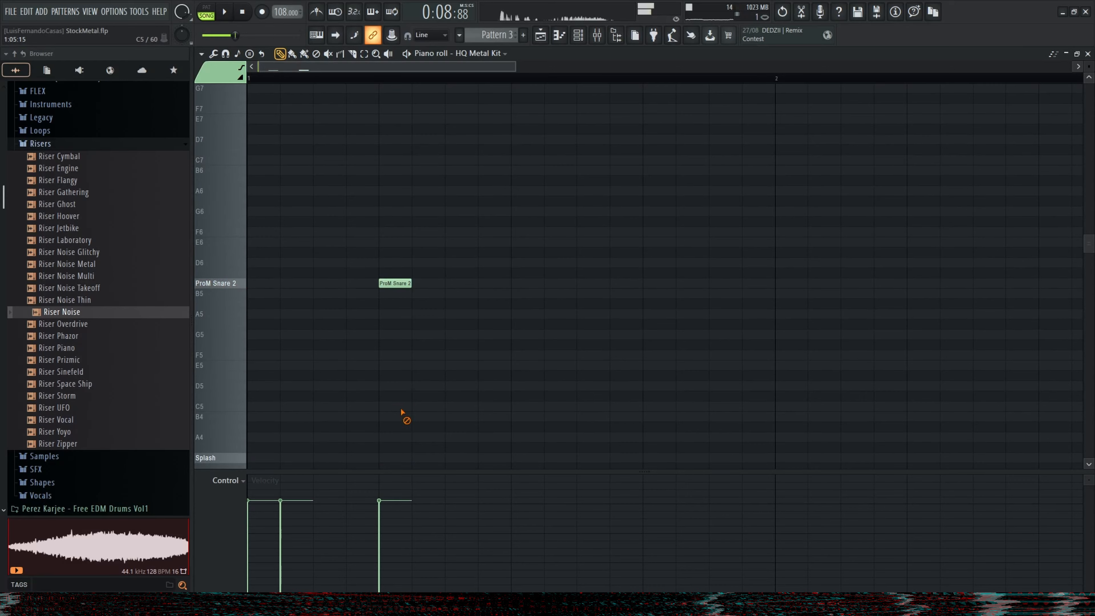
scroll(403, 388, "down", 9)
key("space")
scroll(410, 285, "up", 3)
key("space")
right_click(394, 99)
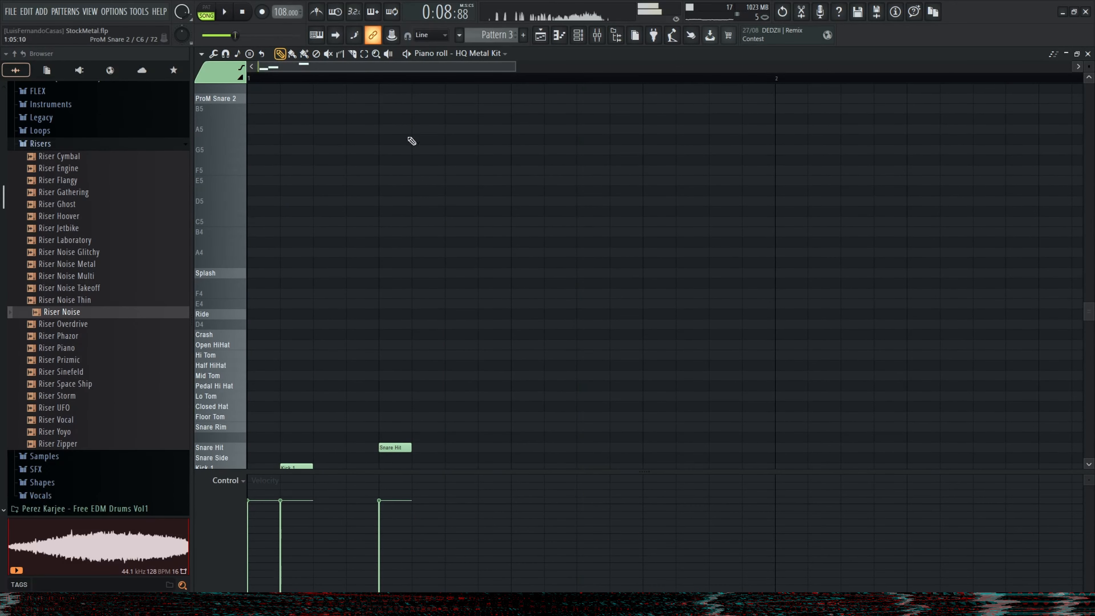
- Add a Kick 2 and a Kick 1 note on the two steps just before the Snare Hit
scroll(370, 267, "down", 3)
key("space")
left_click(351, 375)
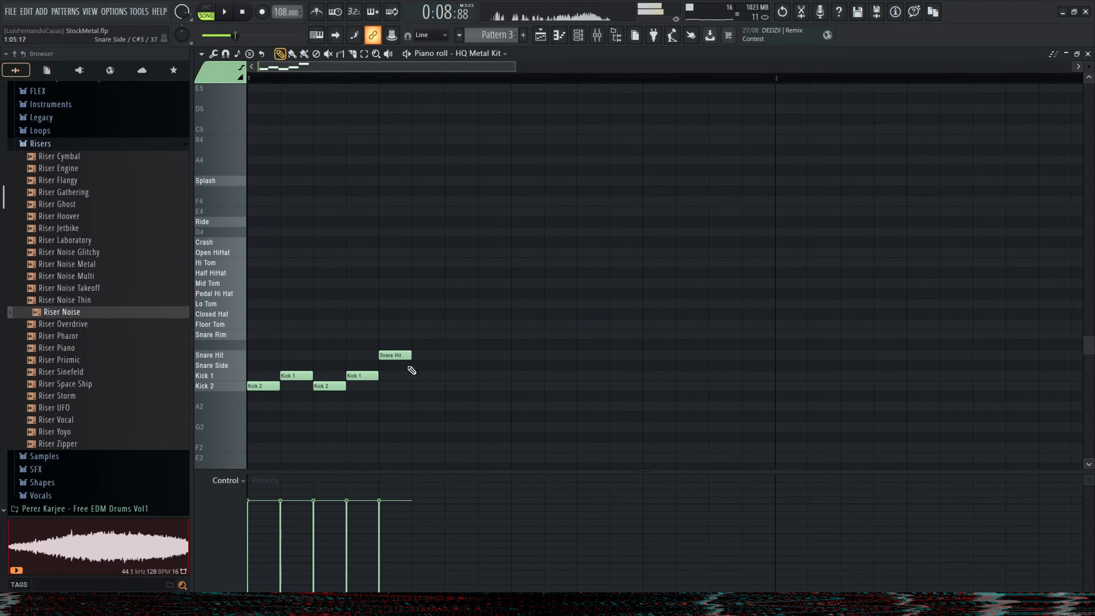
- Try positions for a second Snare Hit against playback and place it on beat 4 of bar 1
left_click(495, 356)
right_click(492, 356)
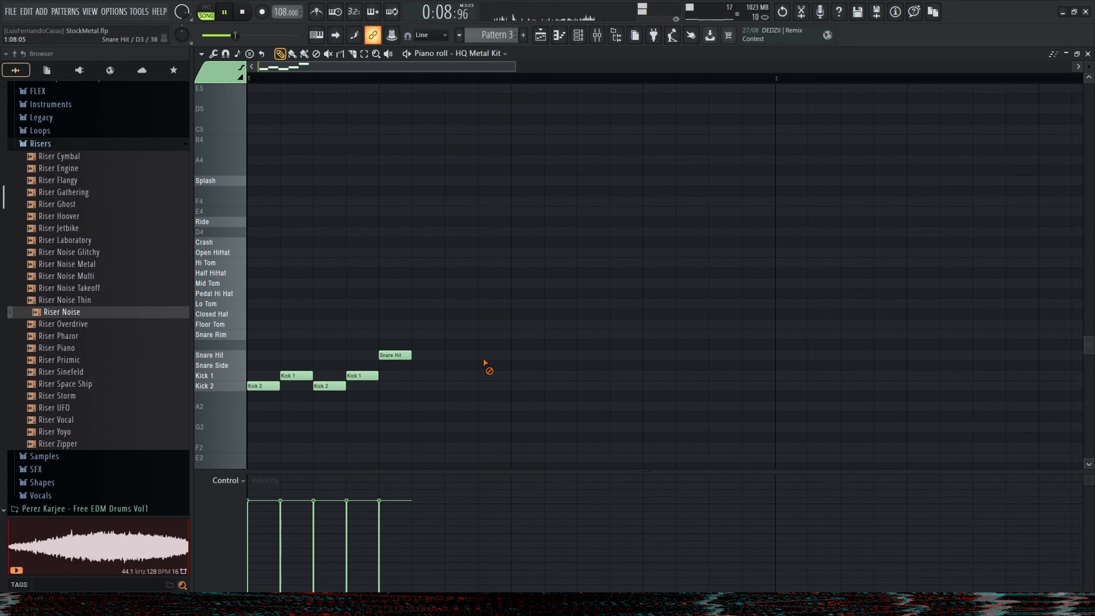
left_click(580, 356)
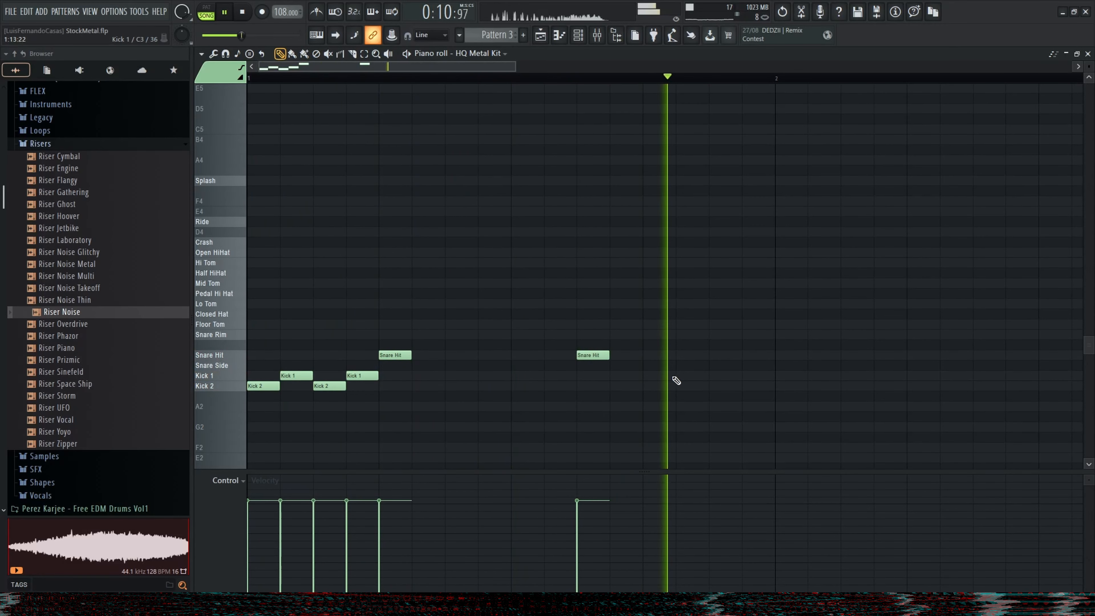
right_click(594, 355)
left_click(644, 356)
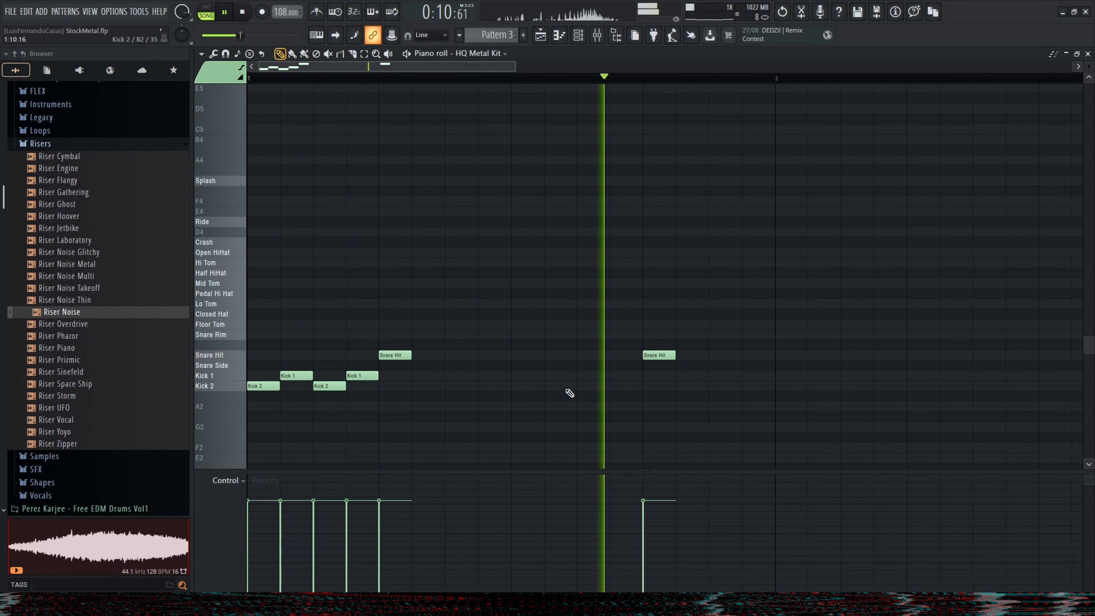
scroll(513, 382, "down", 3)
key("space")
left_click_drag(513, 355, 647, 355)
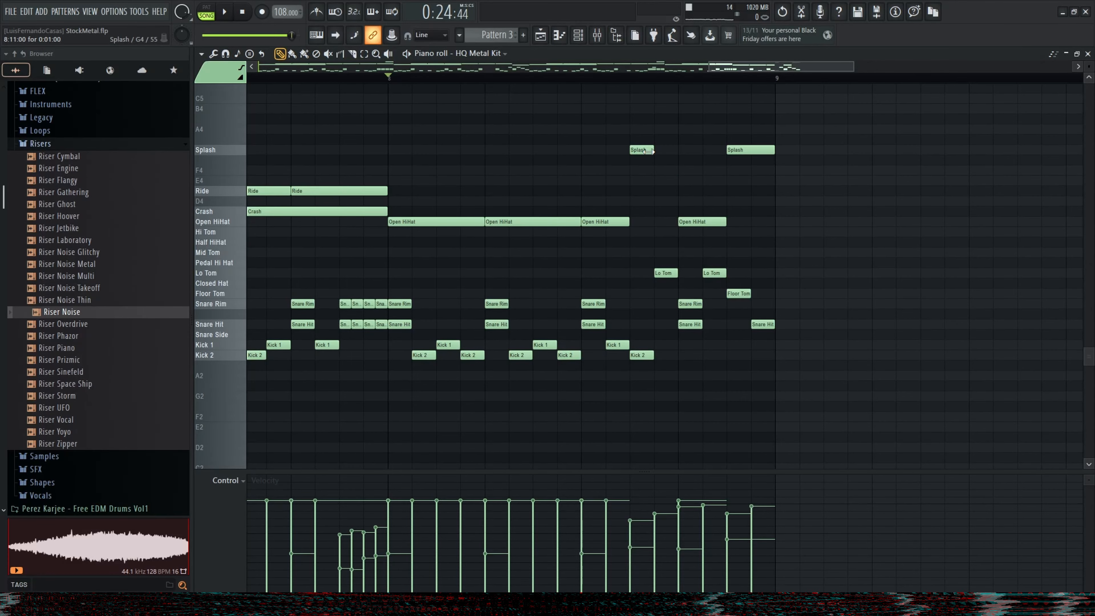
- Play back the drum pattern in the piano roll and with the guitar in the playlist
key("space")
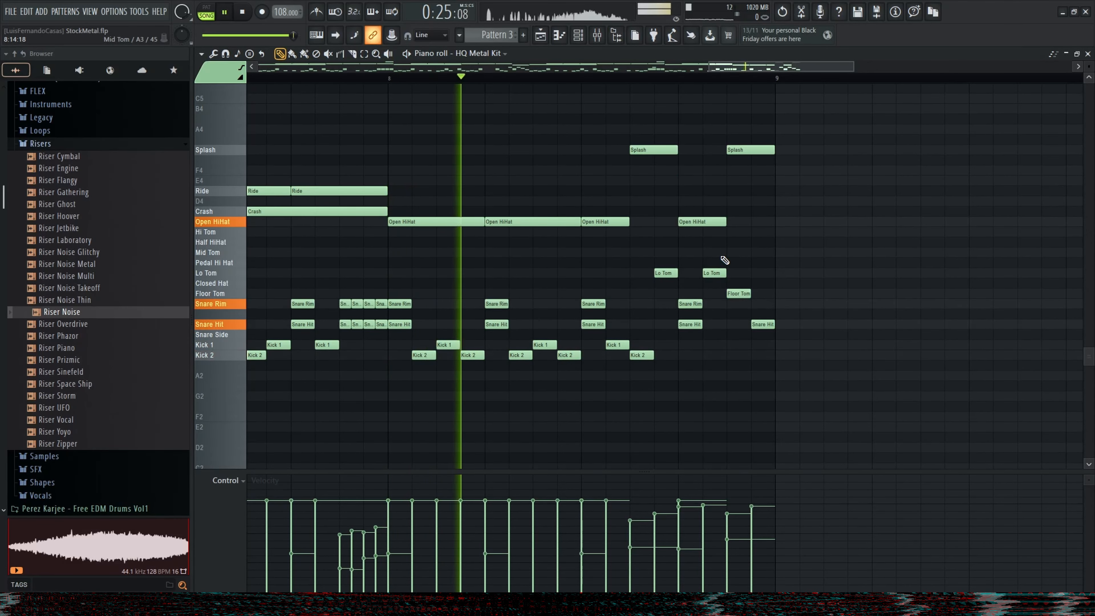
scroll(552, 276, "down", 5)
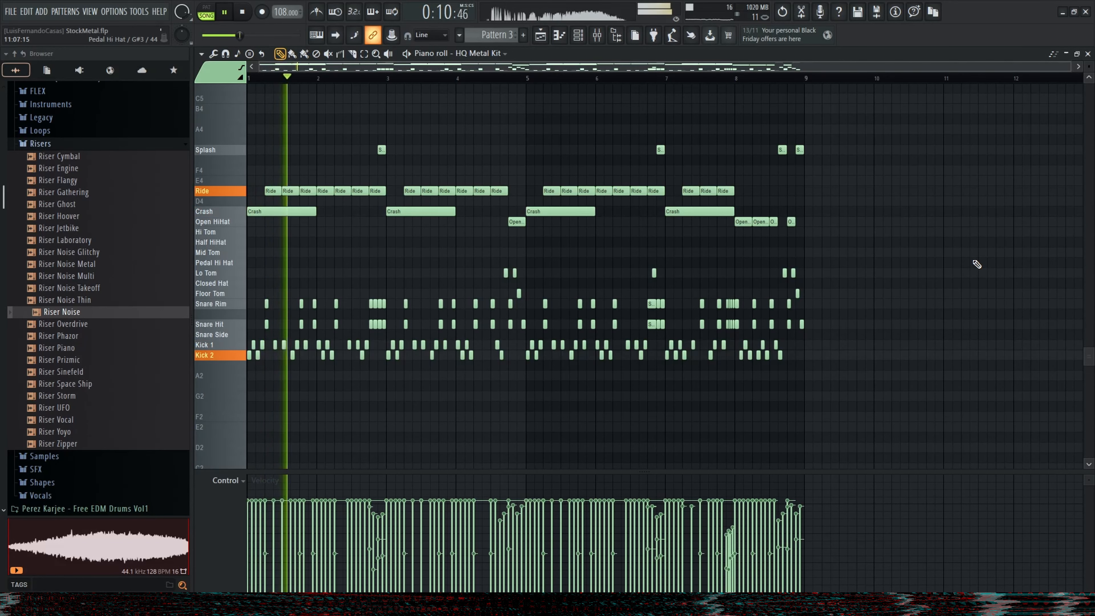
key("F5")
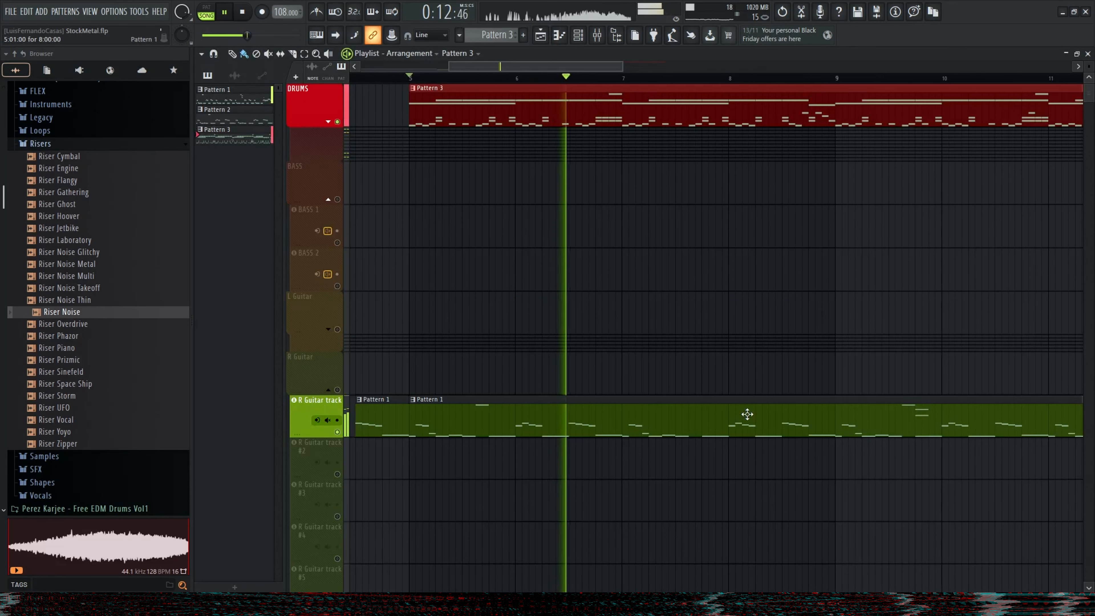
scroll(555, 331, "down", 5)
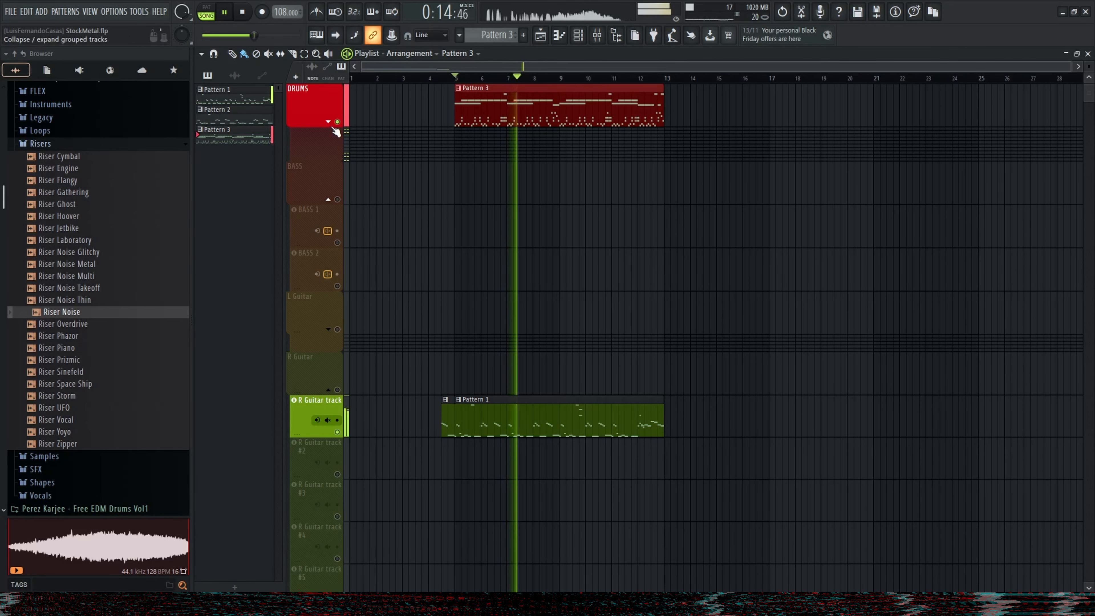
key("space")
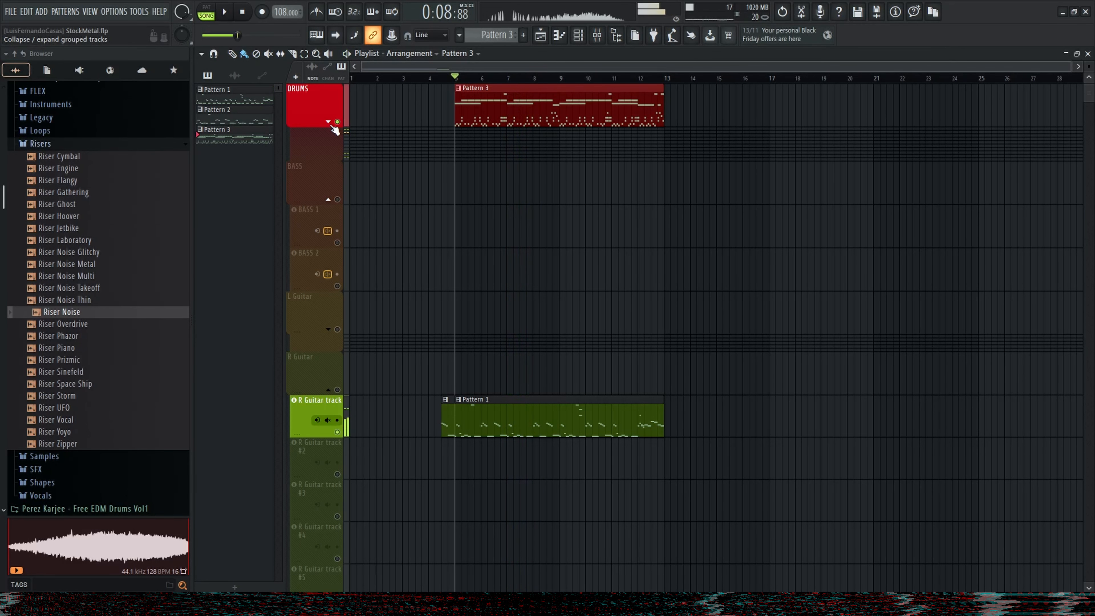
- Examine the individual tracks inside the DRUMS group and their mixer tracks, and collapse the group again
left_click(330, 123)
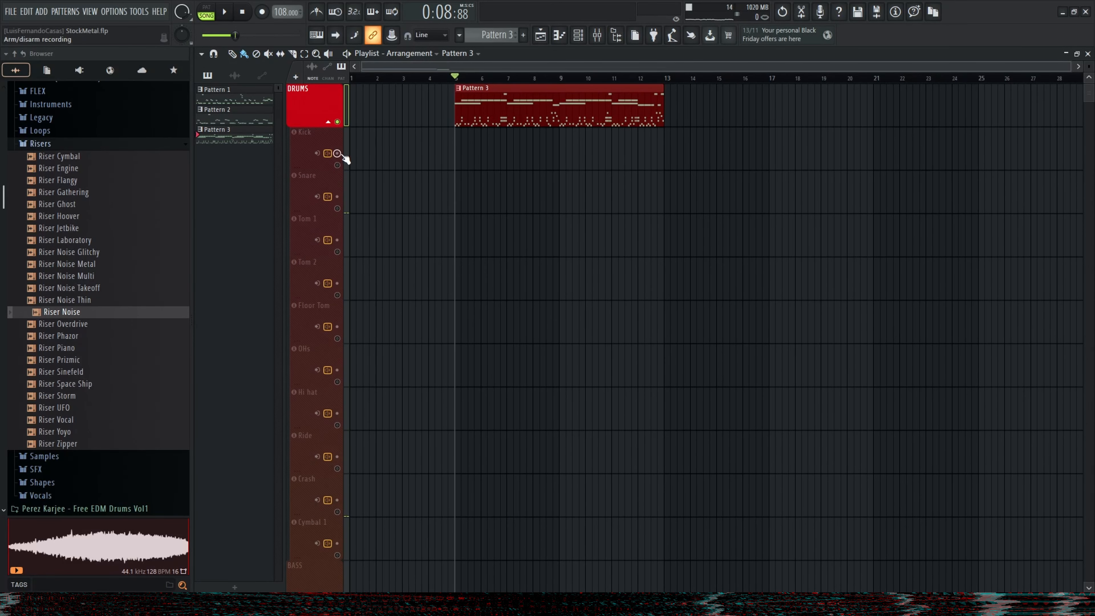
left_click(599, 35)
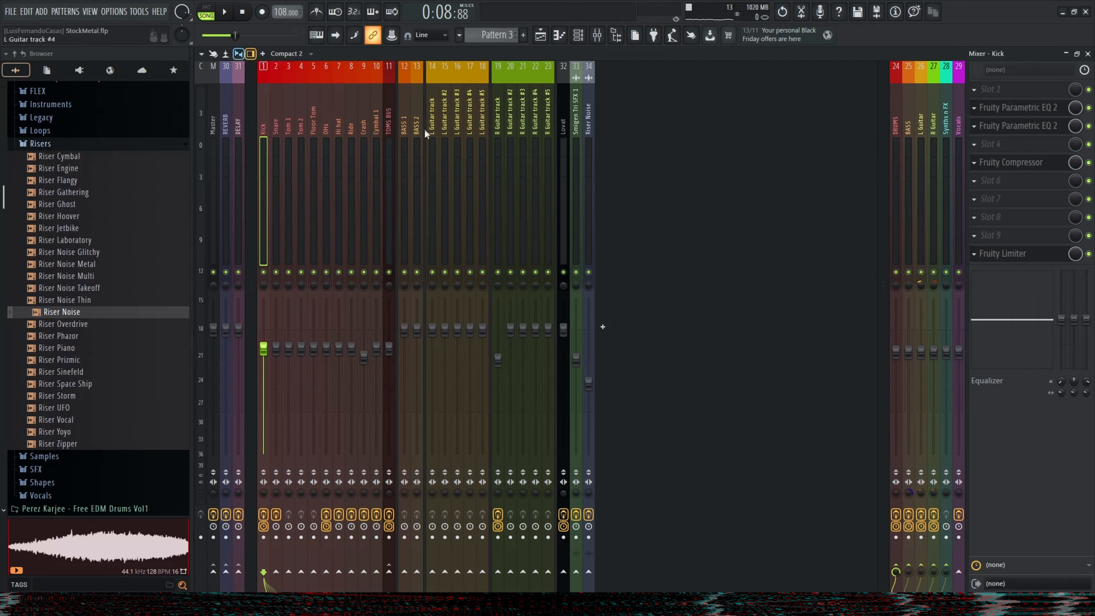
left_click(541, 35)
scroll(491, 341, "down", 2)
scroll(542, 374, "up", 2)
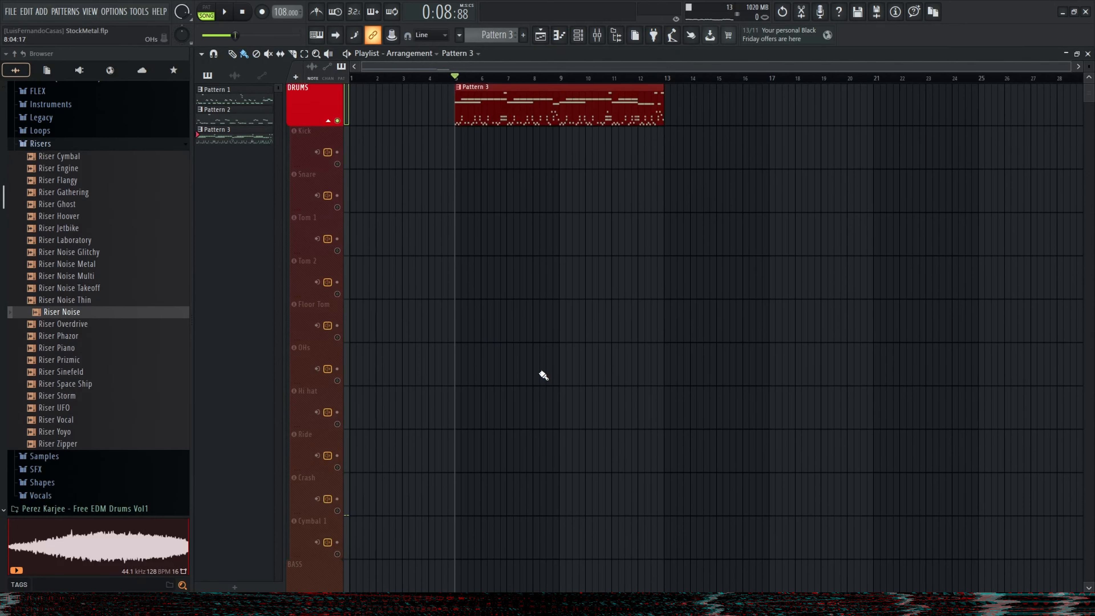
left_click(334, 121)
scroll(611, 308, "down", 5)
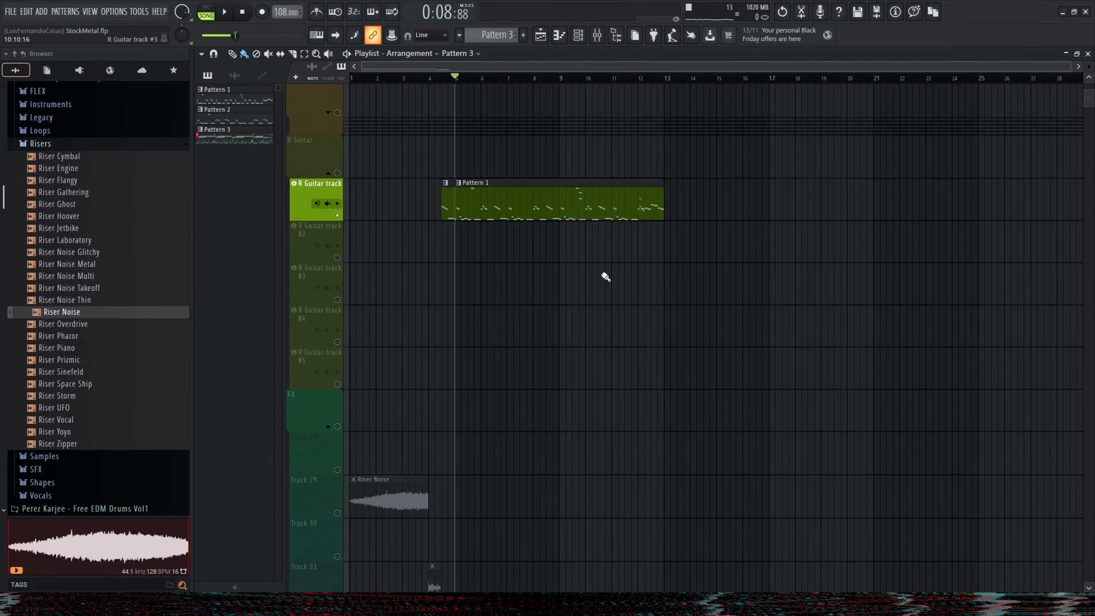
scroll(491, 236, "up", 5)
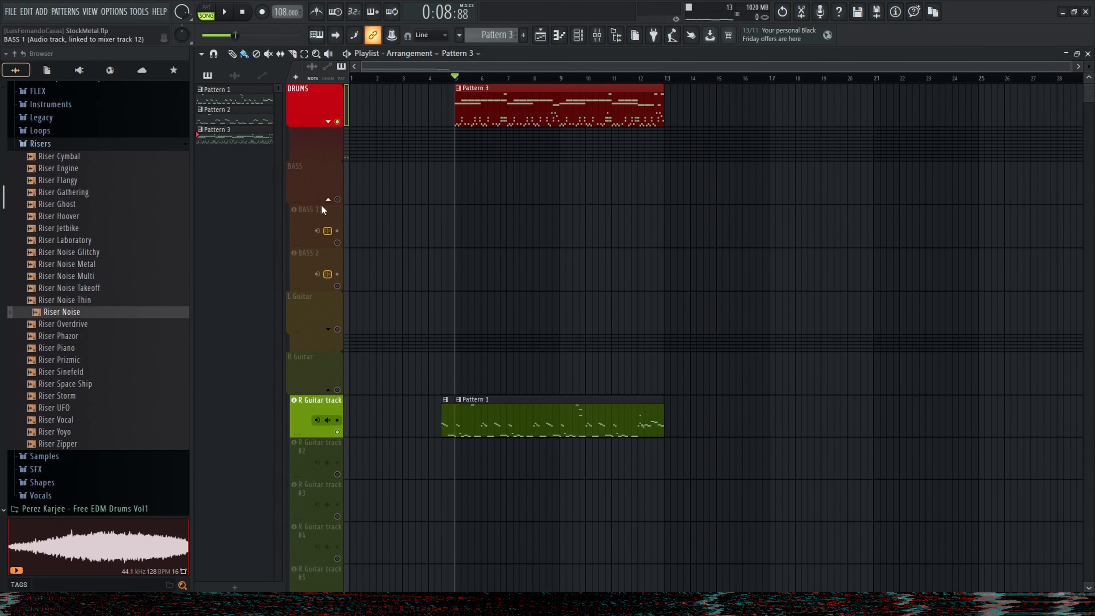
- Copy the FL Slayer channel's notes from Pattern 1 and create an empty Pattern 4
left_click(578, 37)
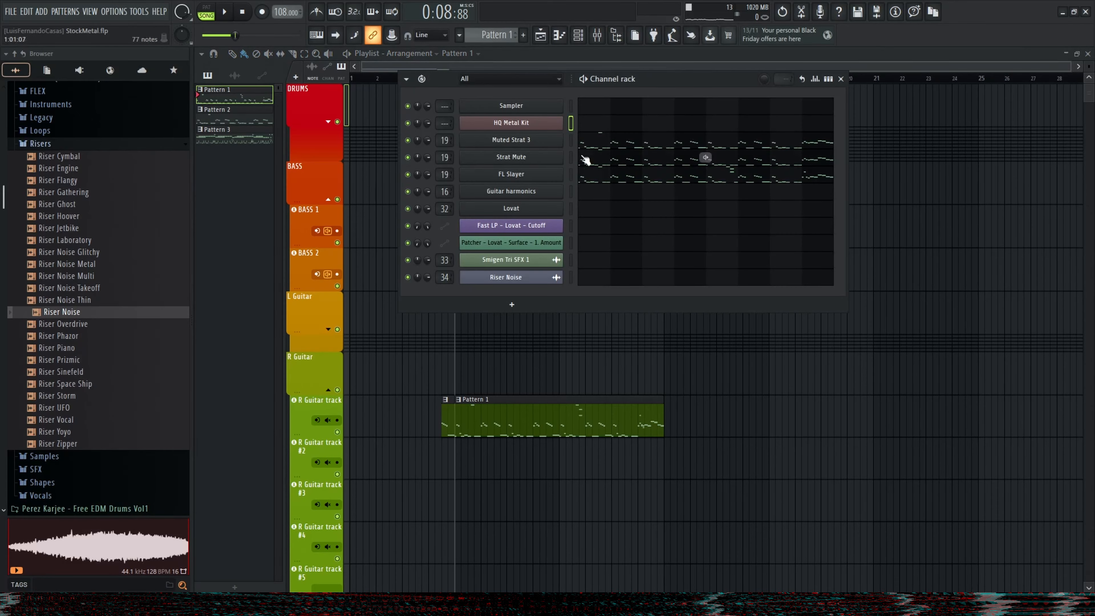
key("F6")
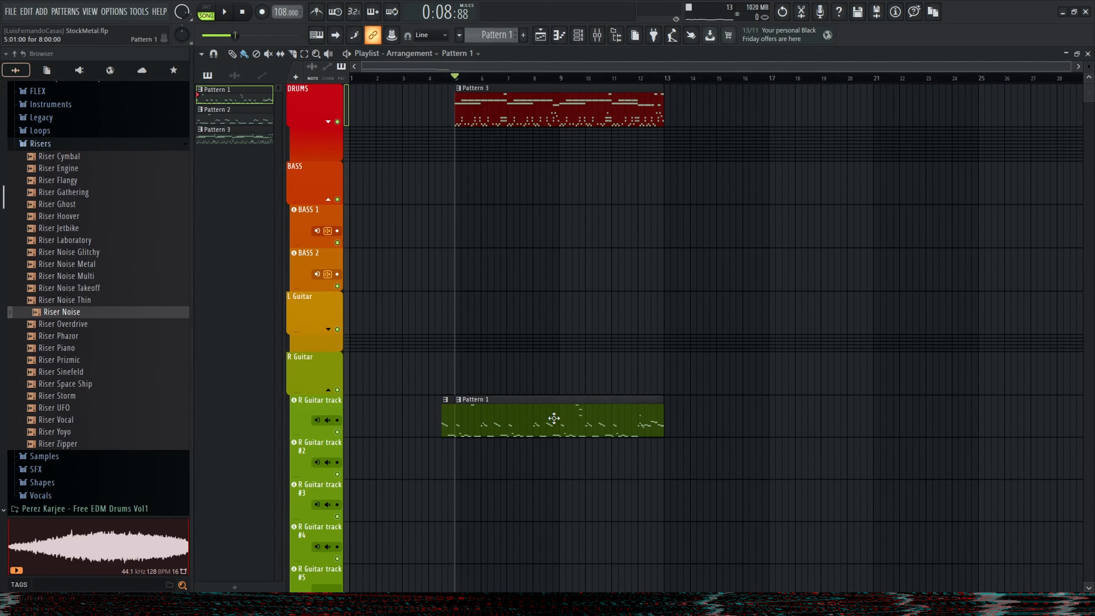
left_click(578, 37)
right_click(534, 177)
left_click(690, 195)
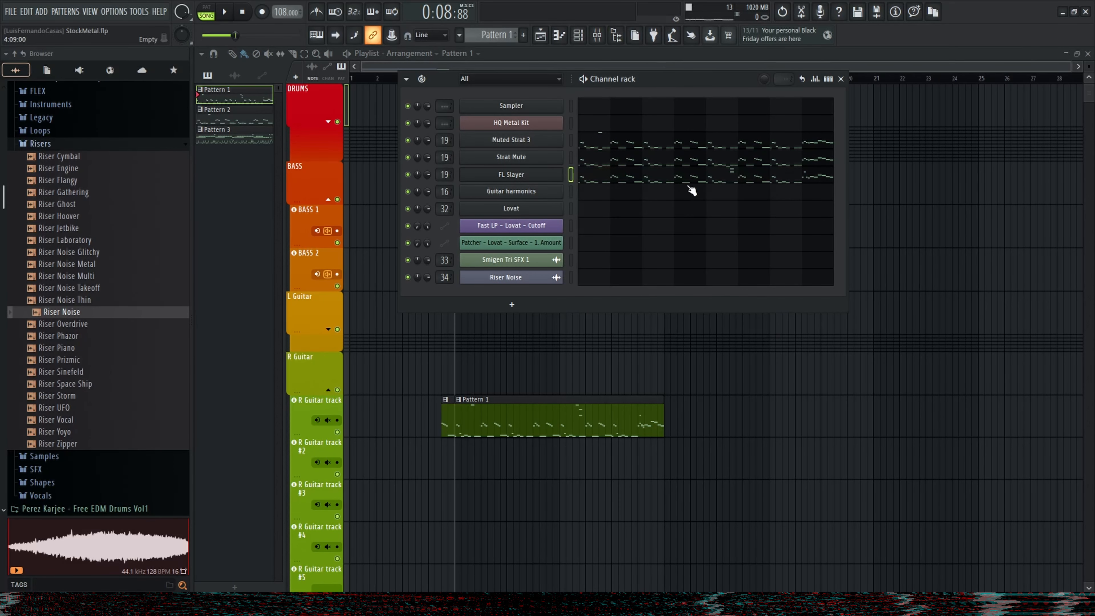
left_click(496, 34)
left_click(530, 69)
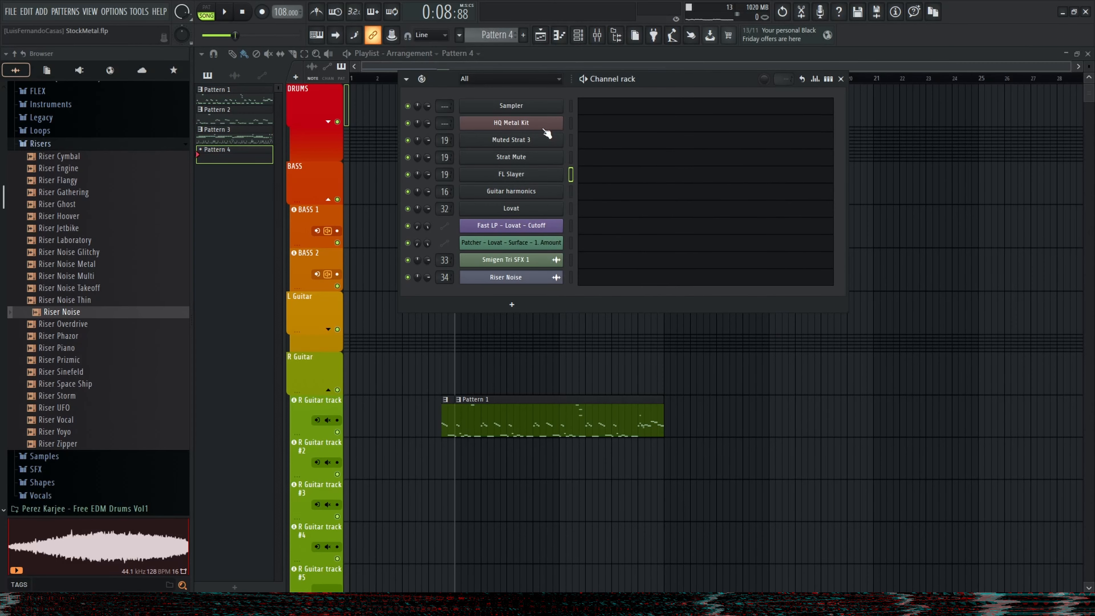
- Add a FLEX channel and load the 5String NewRock Picked preset from the Essential Bass Guitars pack
left_click(512, 304)
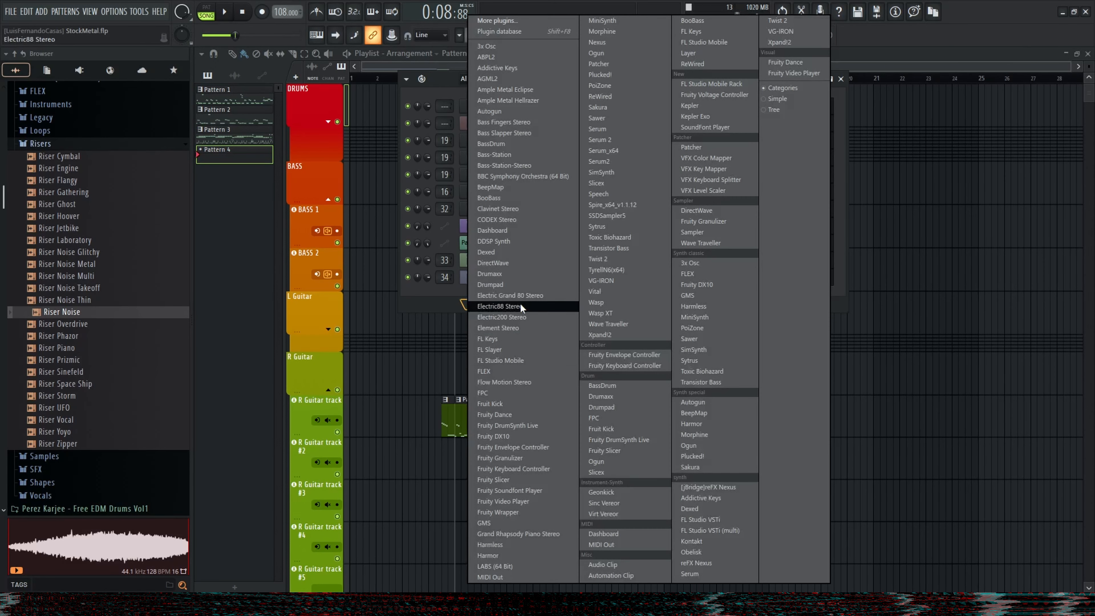
left_click(502, 374)
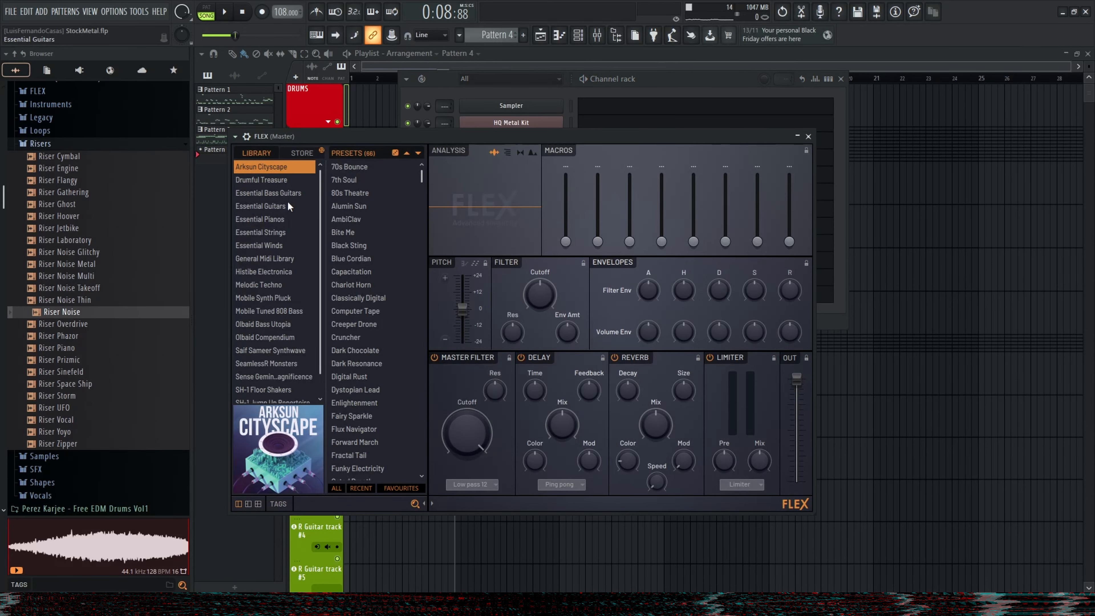
left_click(268, 193)
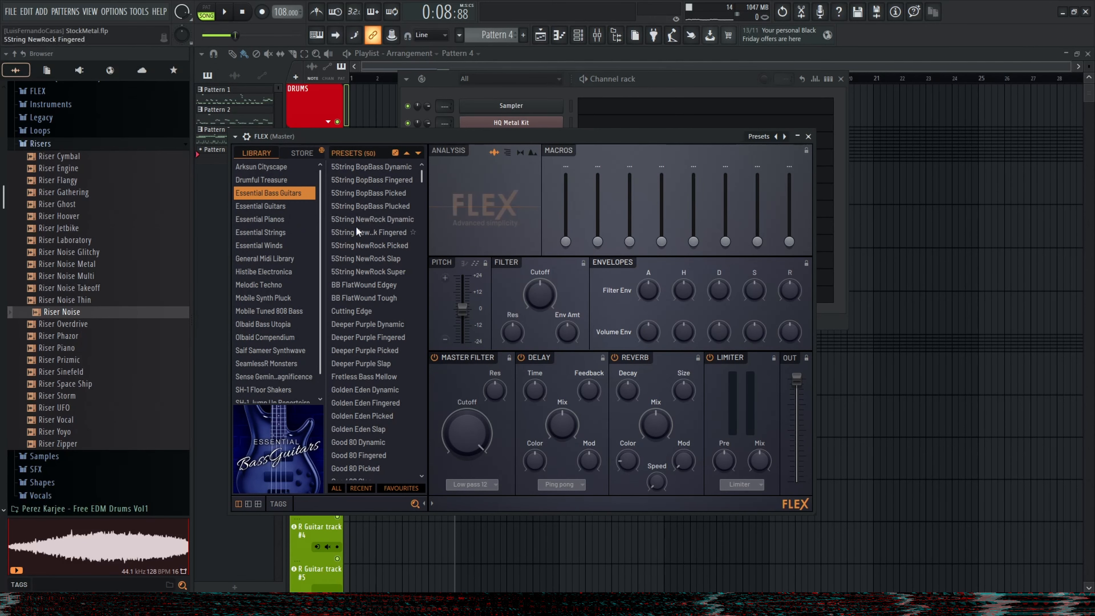
left_click(650, 87)
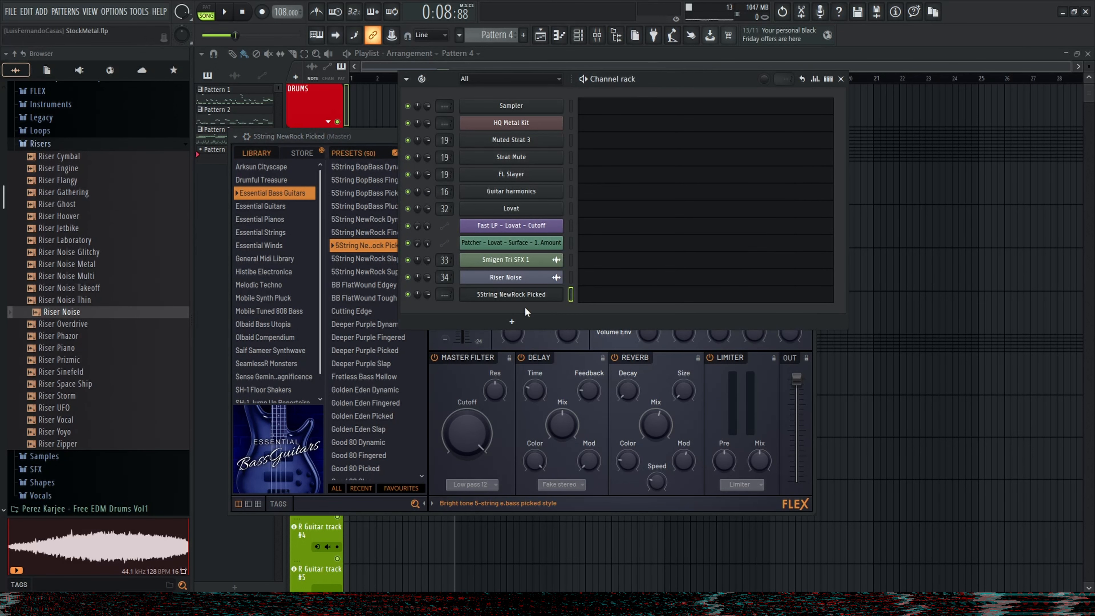
- Paste the copied guitar notes into the 5String NewRock Picked channel and play Pattern 4
right_click(538, 299)
left_click(692, 317)
key("space")
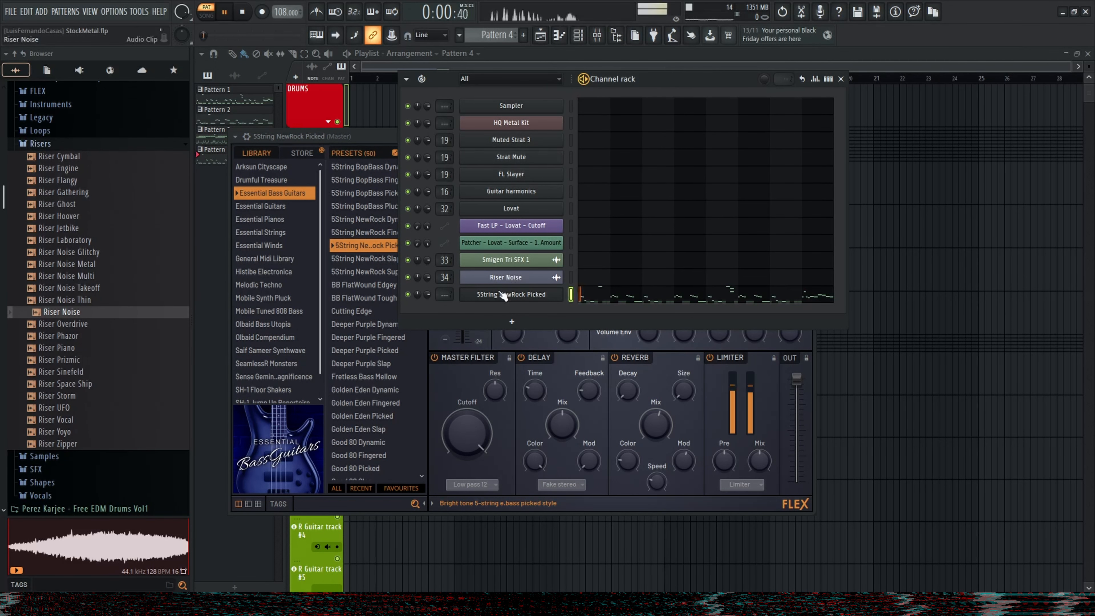
- Examine the pasted bass notes of the 5String NewRock Picked channel in the piano roll while Pattern 4 plays
left_click(516, 300)
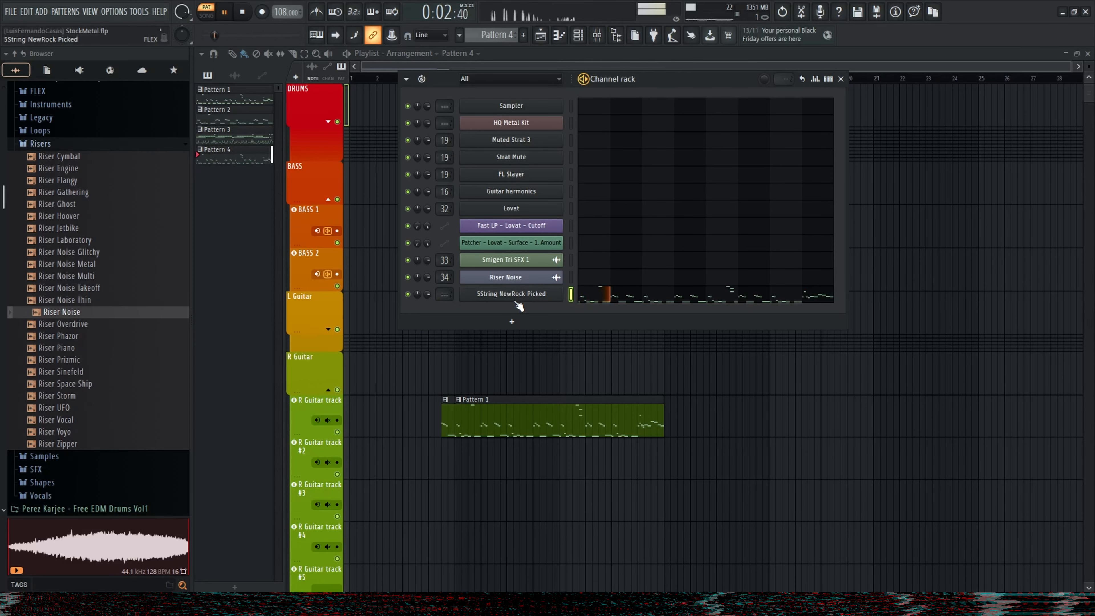
left_click(621, 302)
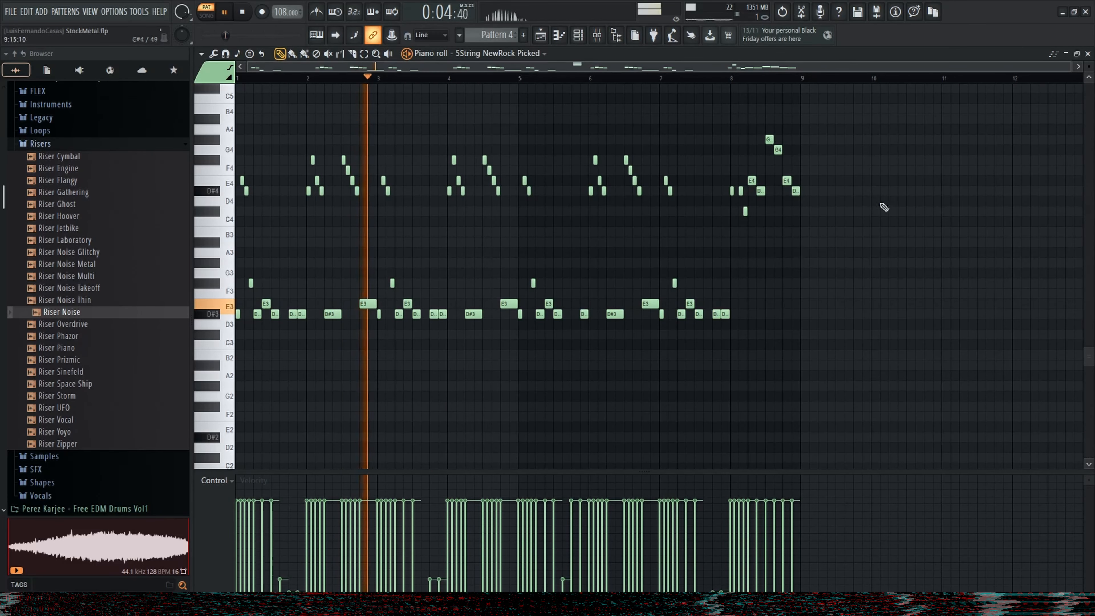
scroll(779, 245, "up", 2)
- In the mixer, send BASS 1 to BASS 2 and lower the BASS 2 volume to about 33%
key("F9")
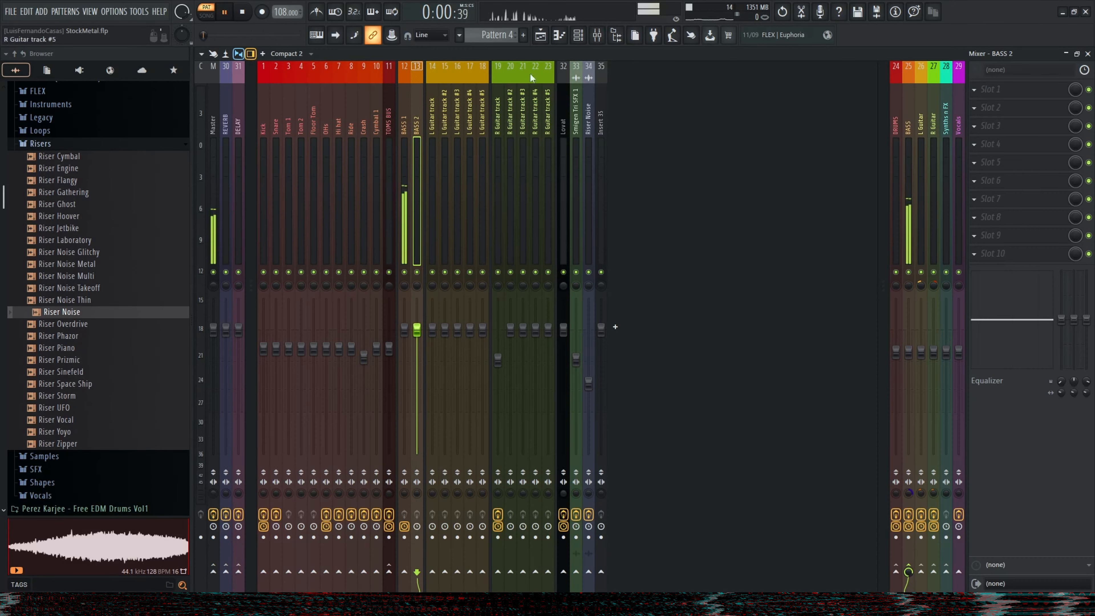
key("space")
left_click(993, 143)
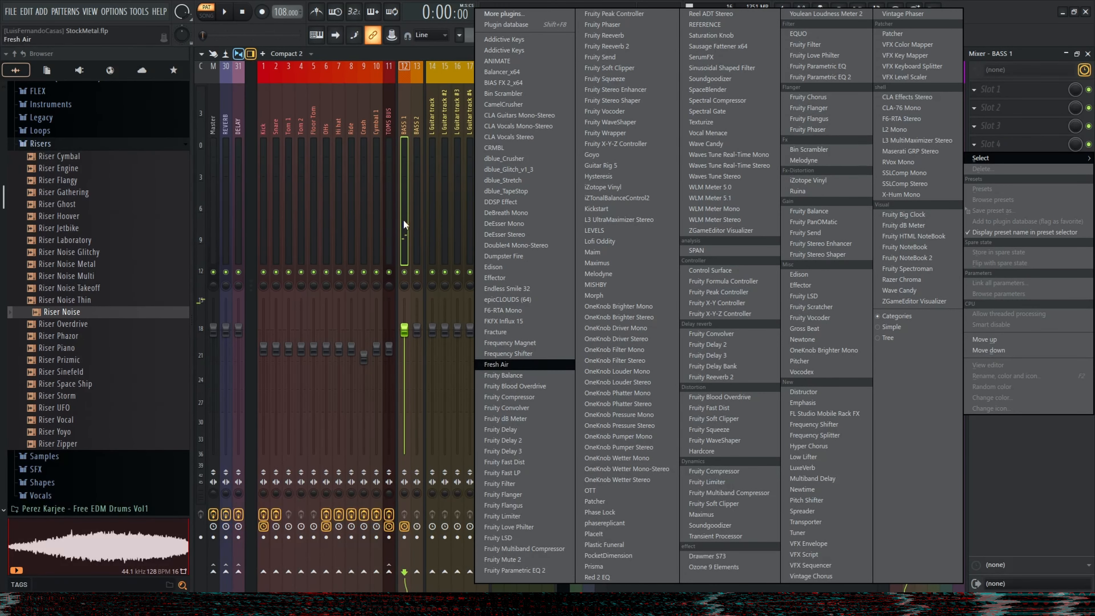
left_click(403, 228)
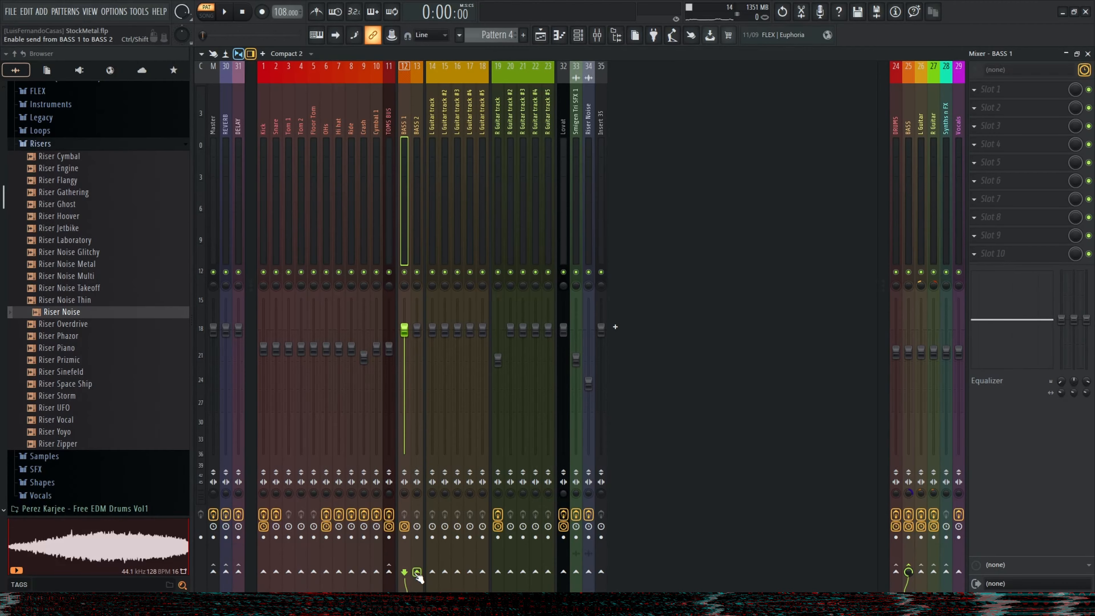
left_click(413, 213)
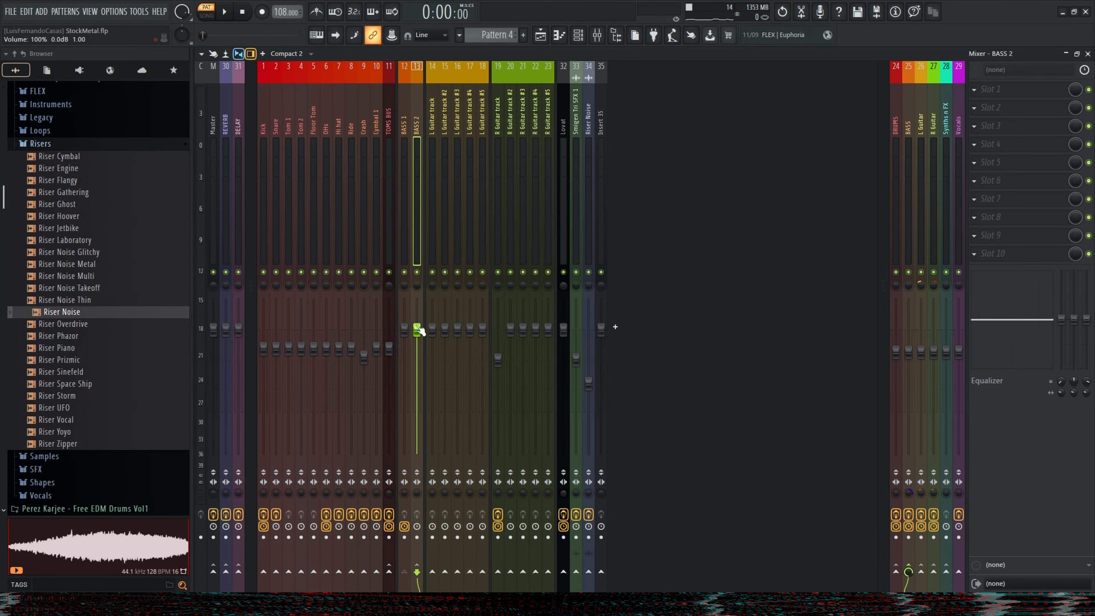
left_click_drag(416, 330, 416, 399)
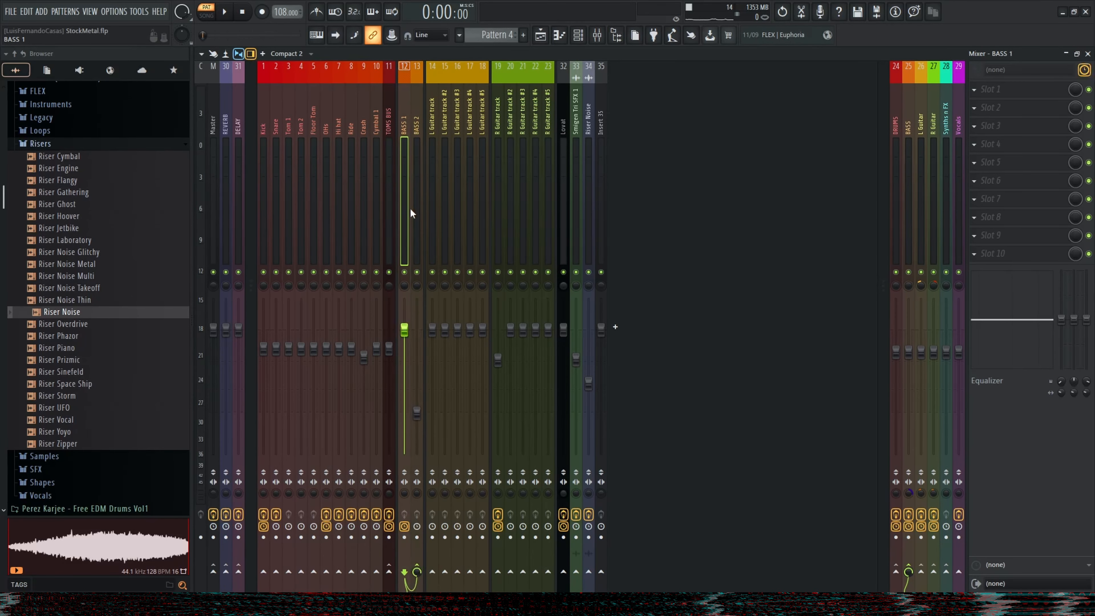
- Add Fruity Fast Dist to slot 4 of BASS 2, play Pattern 4 and set the distortion type to B
left_click(1006, 145)
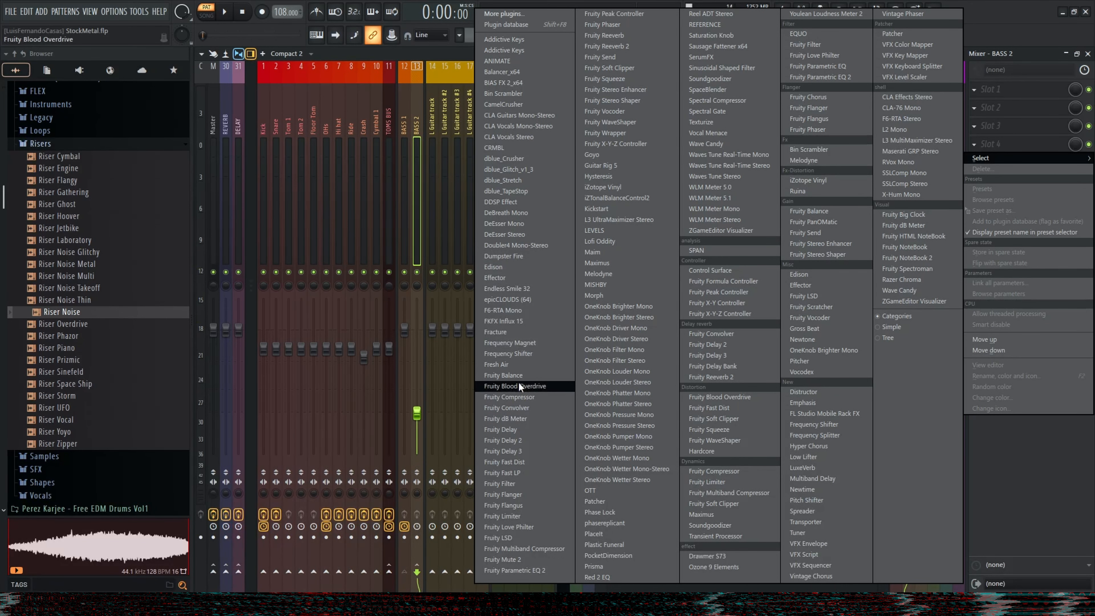
left_click(522, 462)
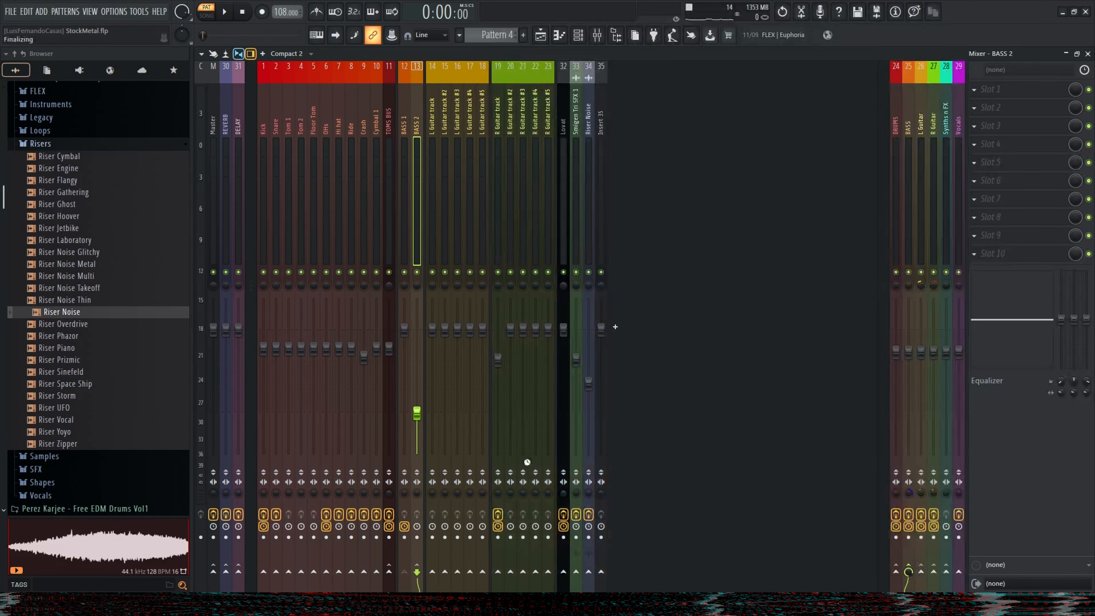
key("space")
left_click(378, 243)
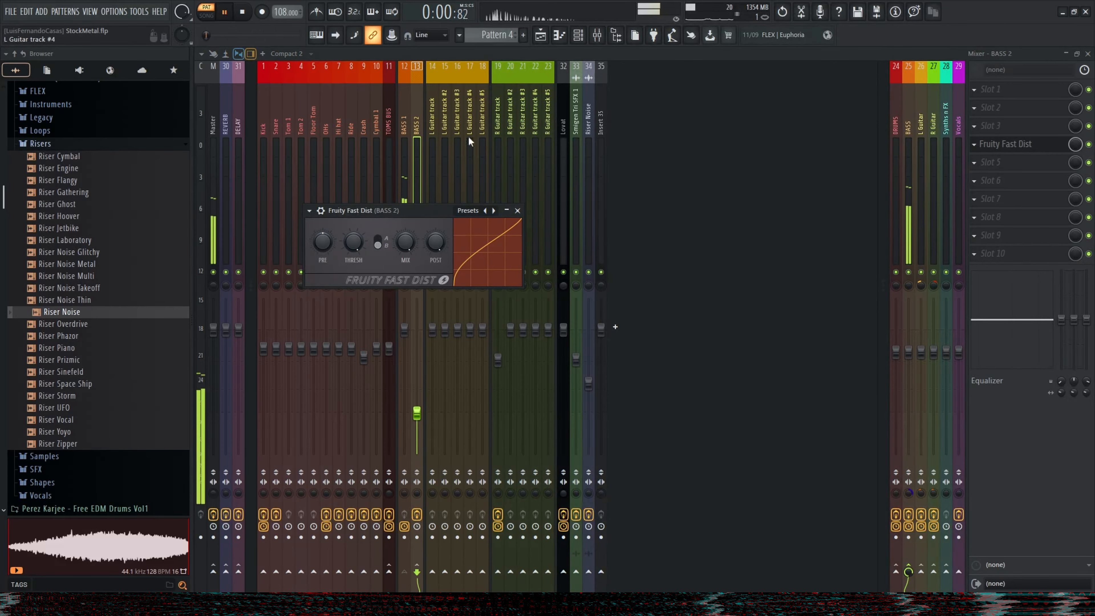
- Add Fruity Blood Overdrive to BASS 2 and move it up to slot 7
left_click(1007, 216)
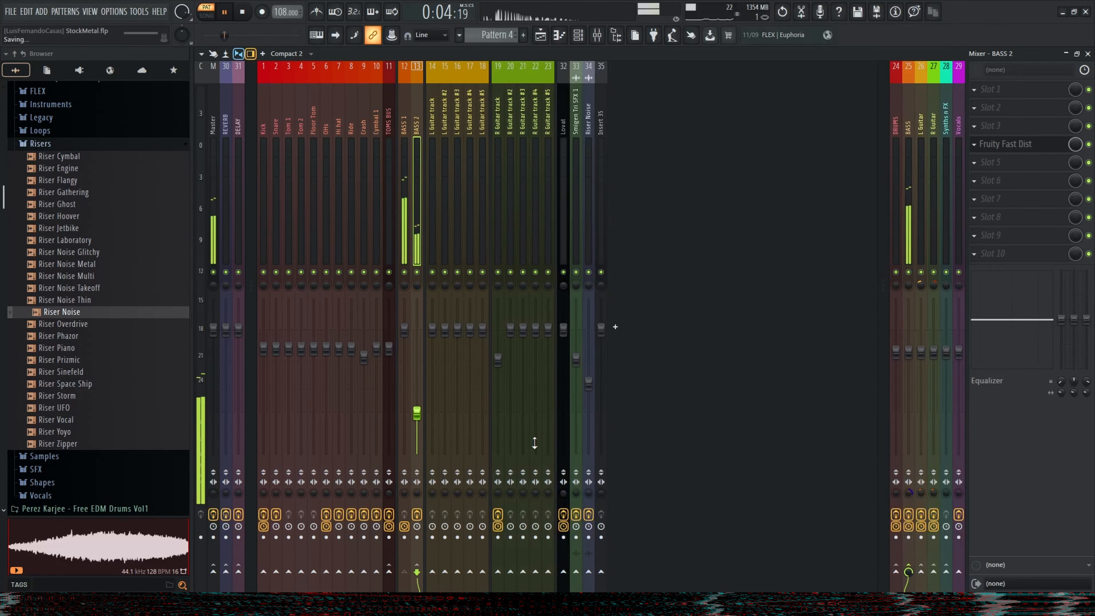
left_click(532, 388)
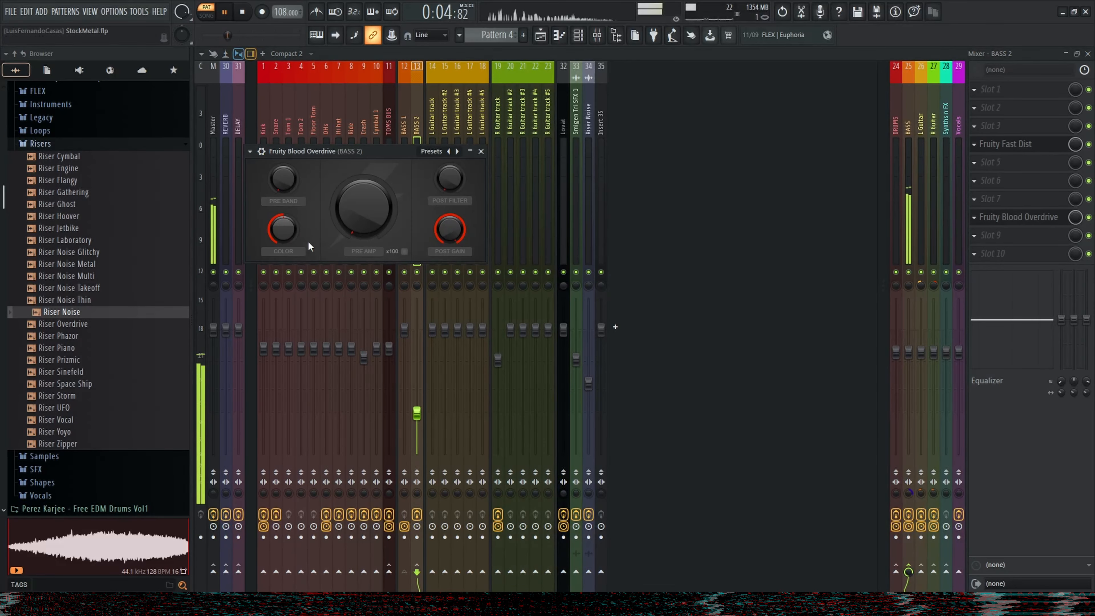
scroll(1010, 213, "up", 1)
- Add Fruity Parametric EQ 2 to slot 8 of BASS 2, high-passing the lows with band 1 and lowering the band 7 high shelf
left_click(1011, 221)
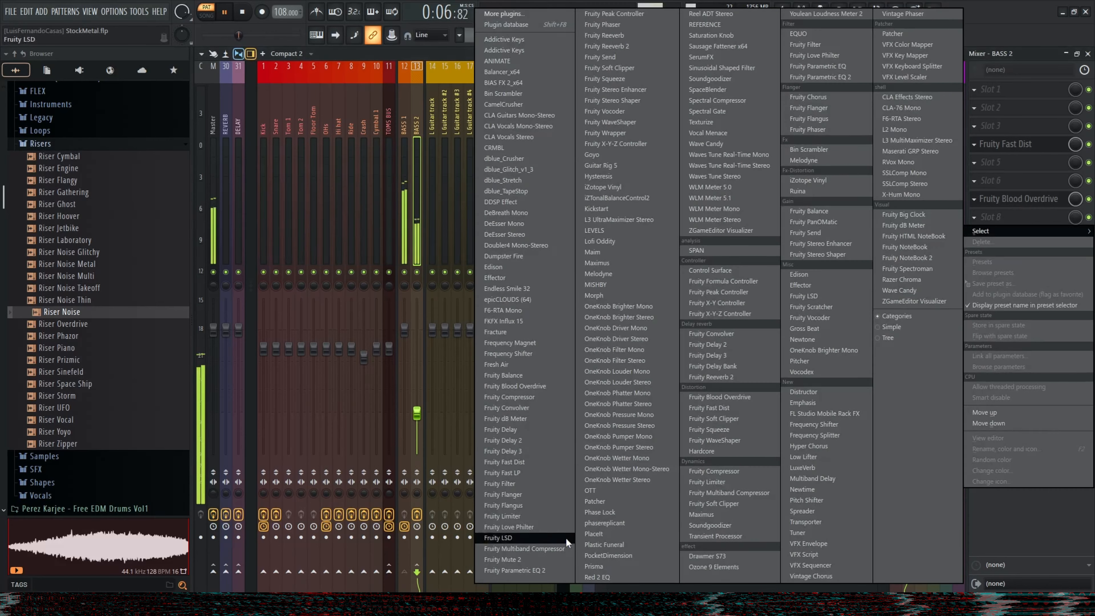
left_click(555, 568)
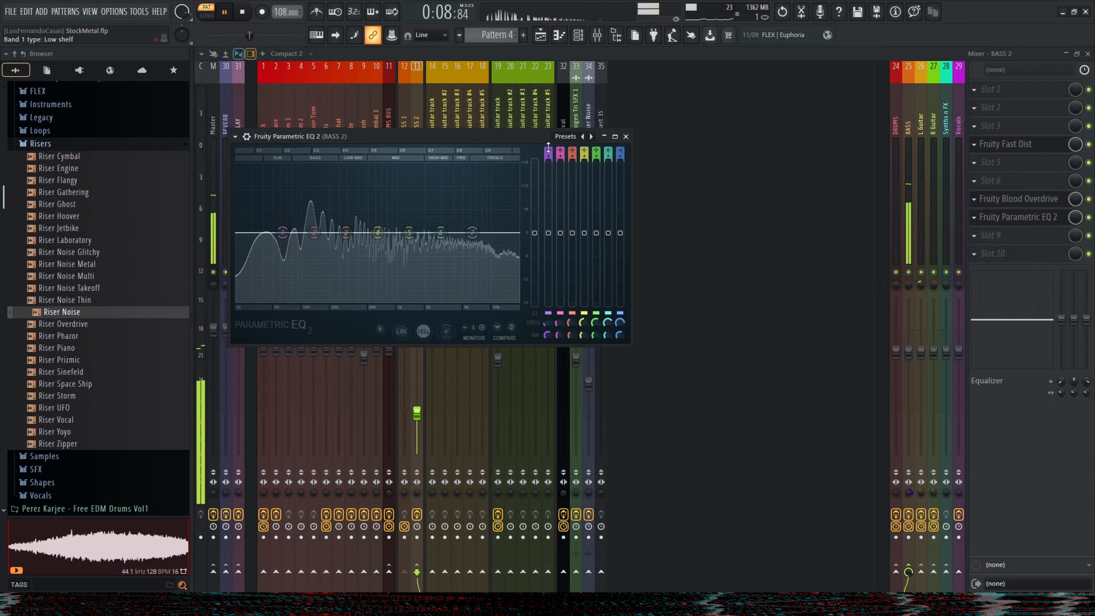
left_click_drag(282, 232, 315, 240)
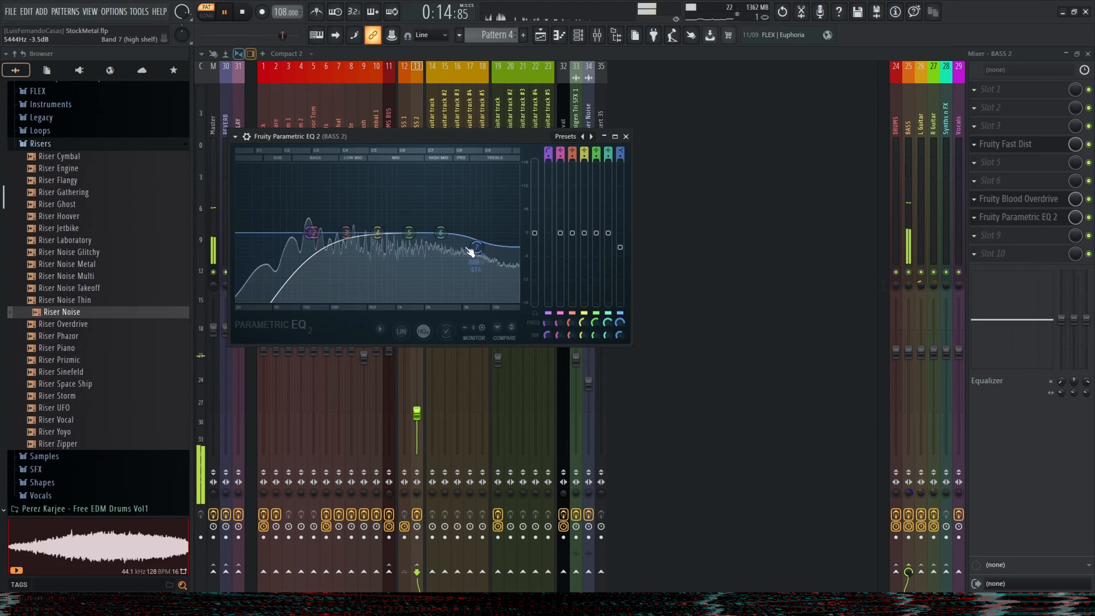
left_click(627, 136)
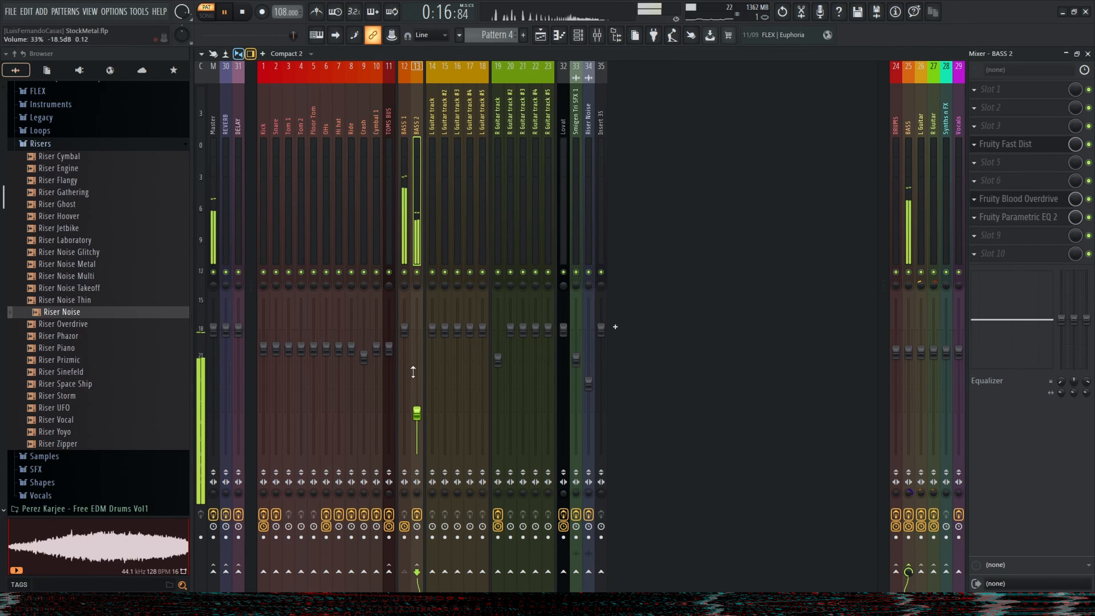
- Stop playback and add Fruity Peak Controller to slot 3 of BASS 1
left_click(409, 182)
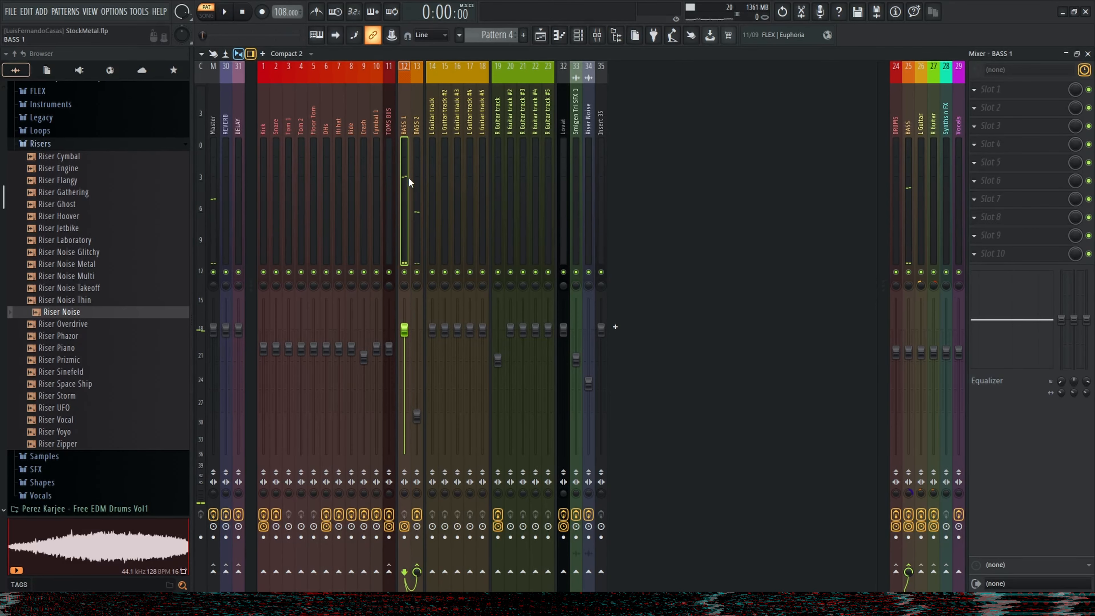
left_click(989, 125)
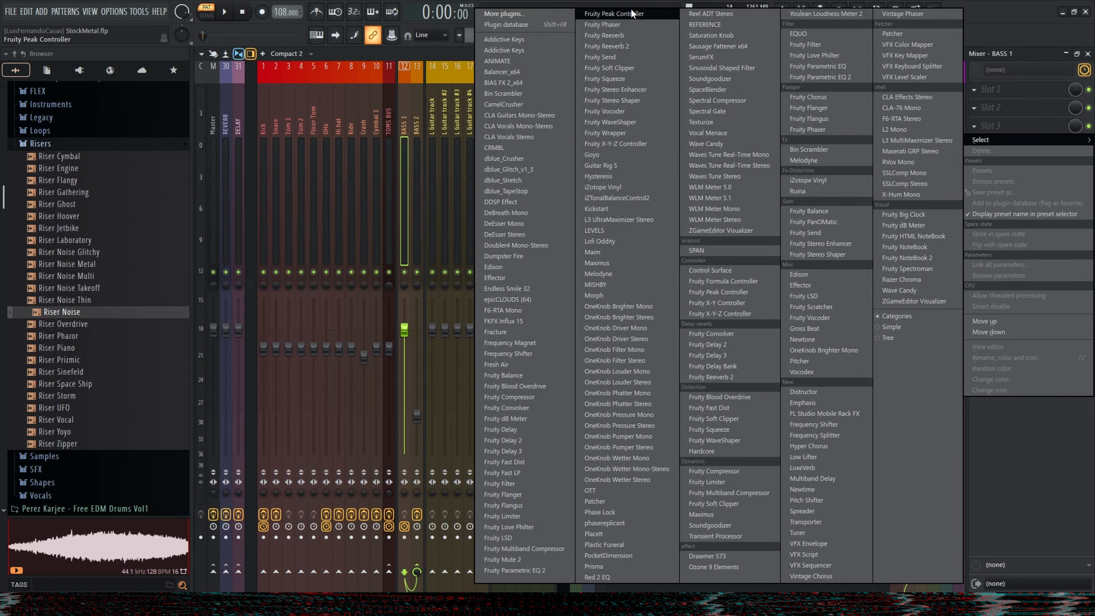
left_click(614, 13)
left_click_drag(419, 166, 434, 199)
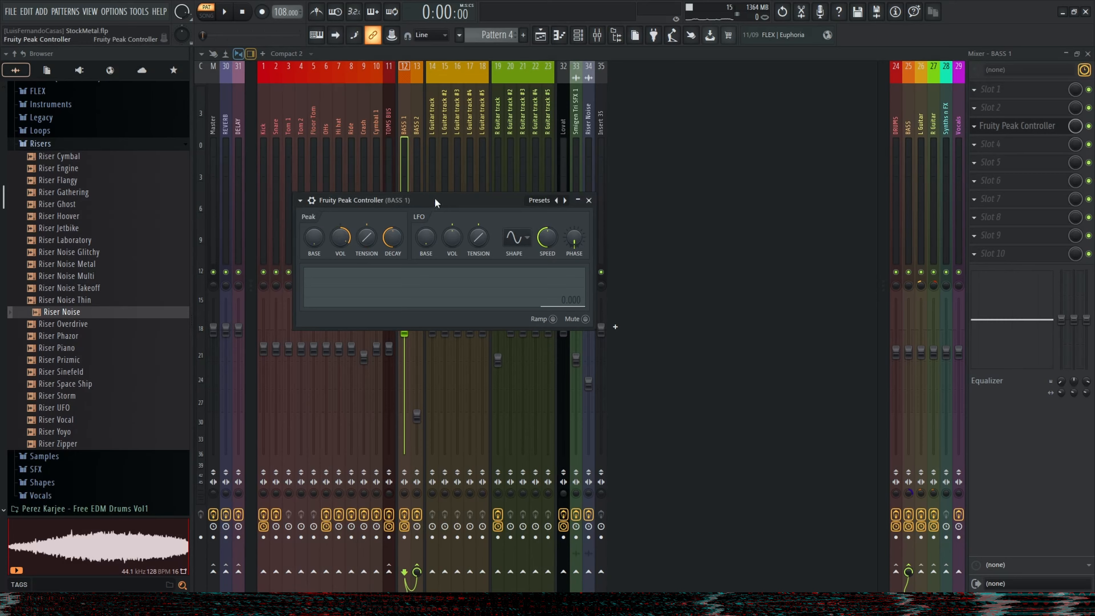
left_click(299, 200)
key("Escape")
- Add Fruity Balance to slot 10 of BASS 2 and arrange both plugin windows side by side
left_click(420, 166)
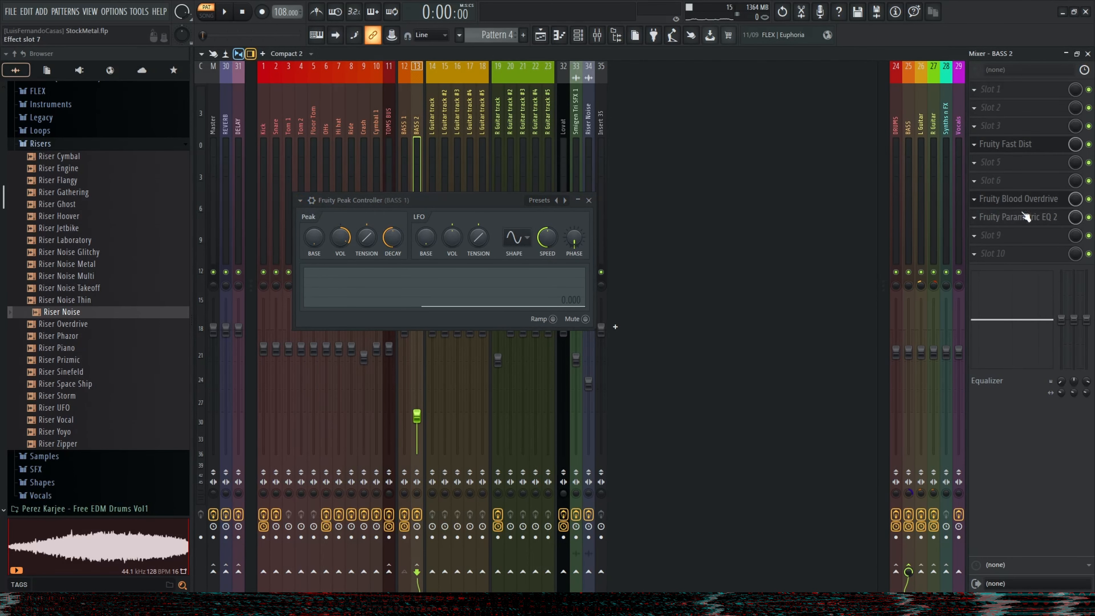
left_click(1008, 253)
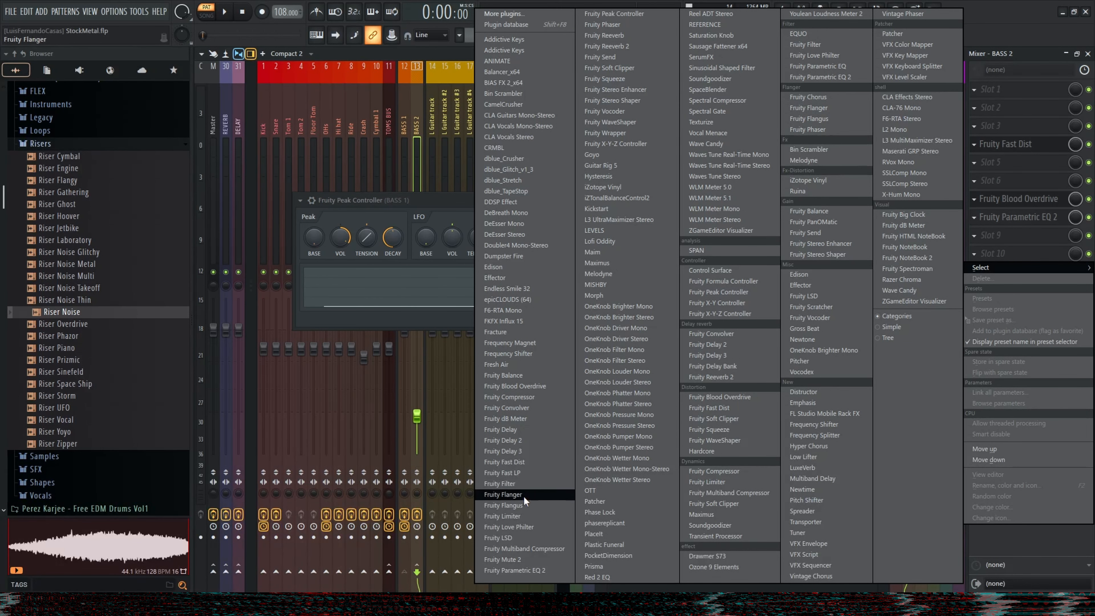
left_click(525, 373)
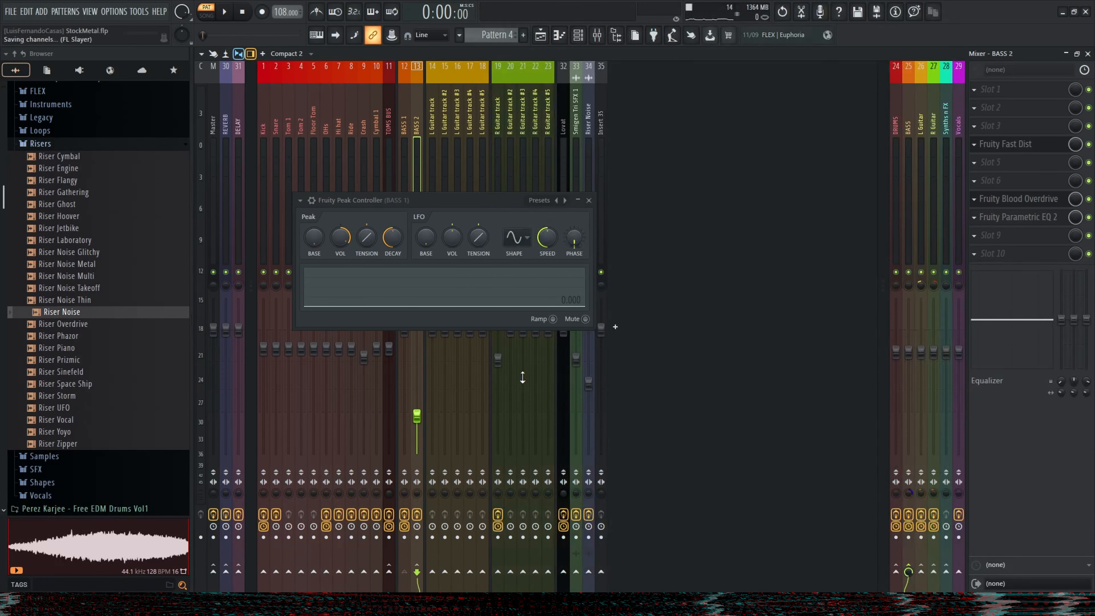
left_click_drag(450, 200, 387, 265)
left_click_drag(349, 176, 642, 192)
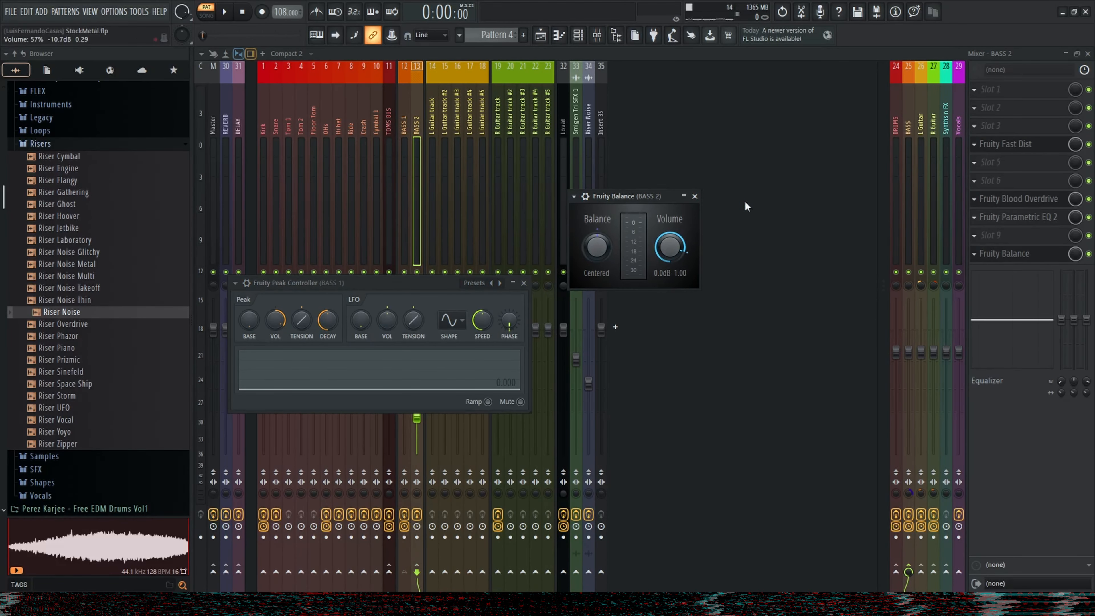
- Link the Fruity Balance volume on BASS 2 to the internal controller Fruity Peak Controller - Peak
right_click(669, 262)
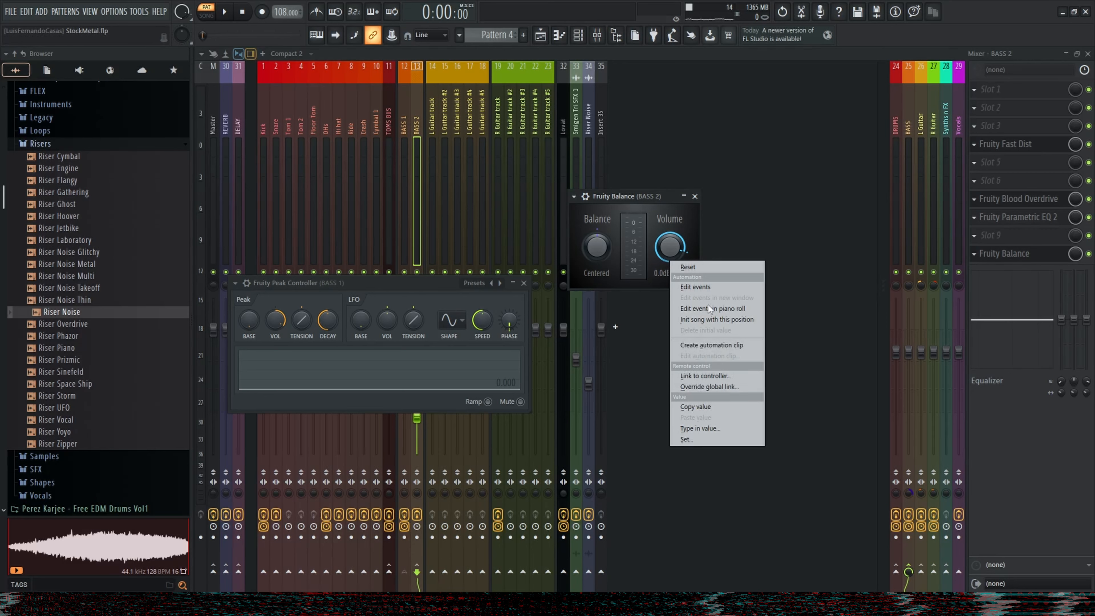
left_click(717, 376)
left_click(548, 285)
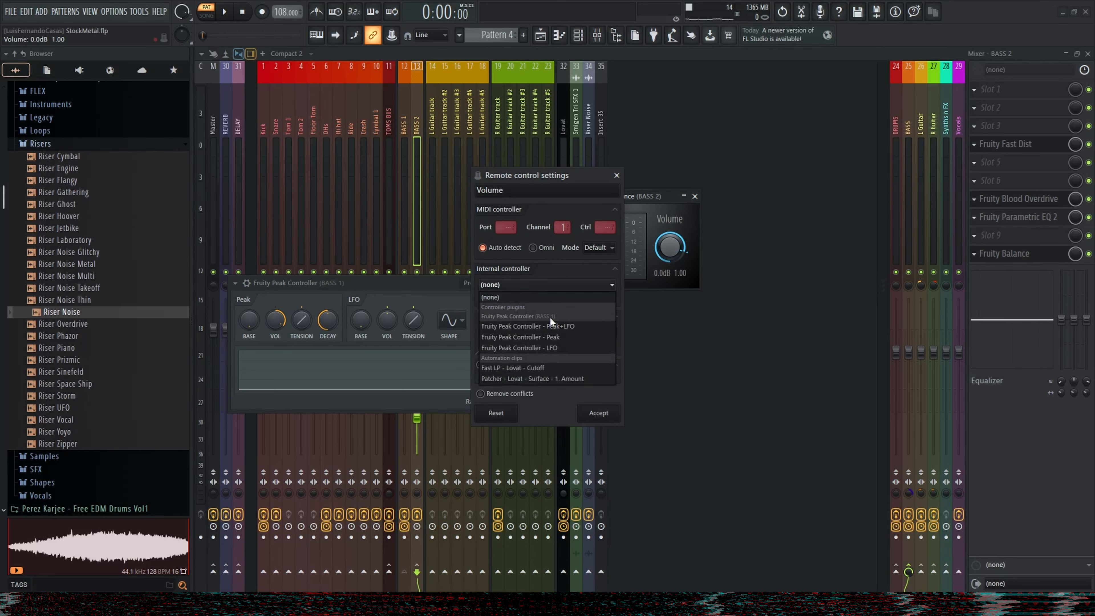
left_click(571, 337)
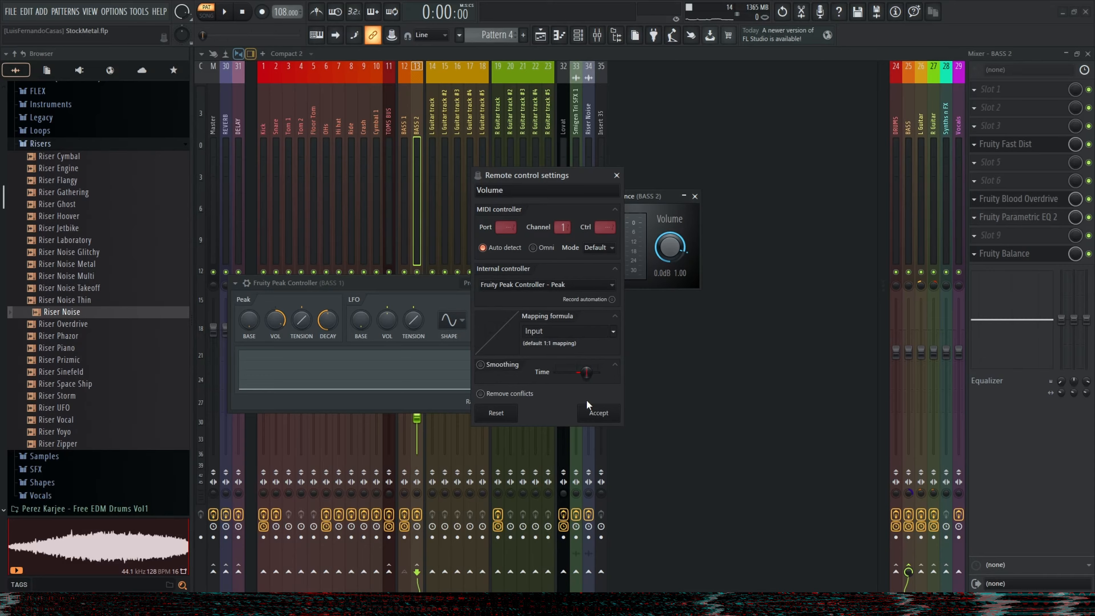
left_click(599, 414)
left_click_drag(642, 196, 652, 205)
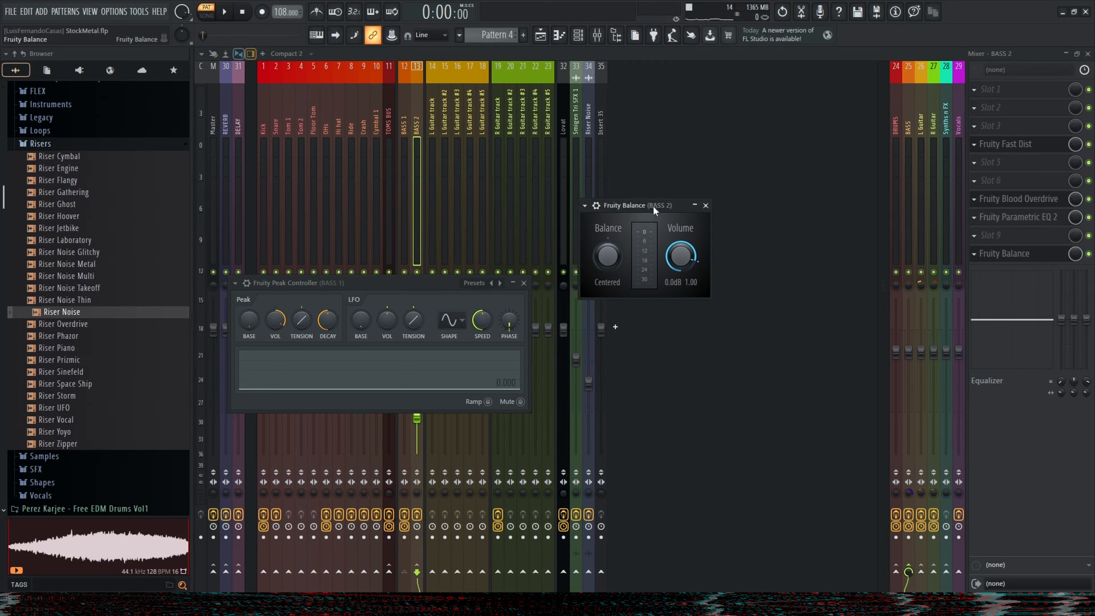
left_click_drag(374, 285, 390, 276)
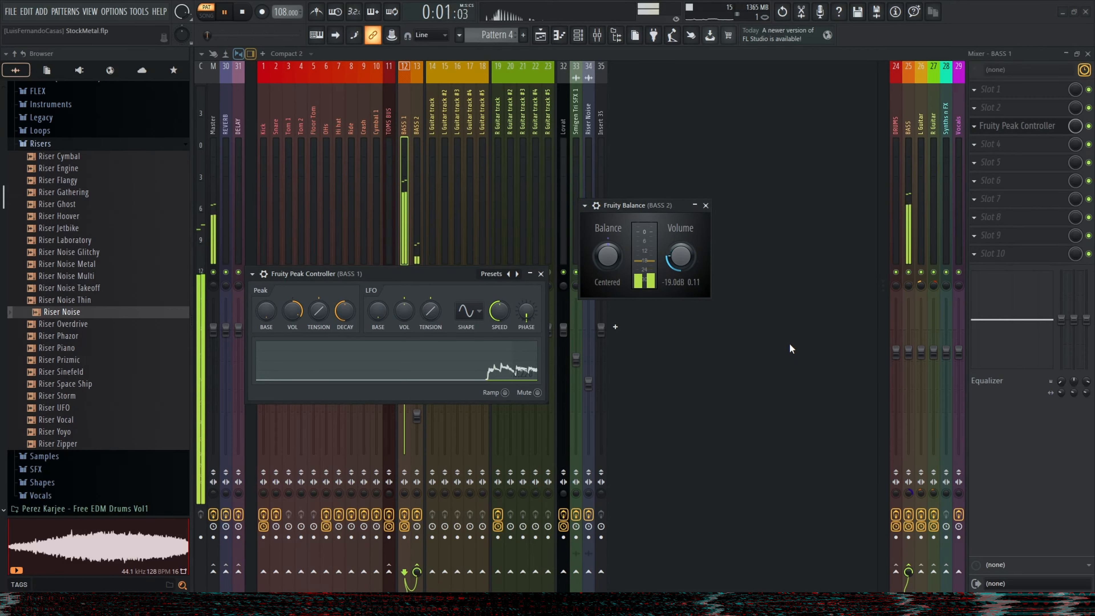
- Adjust the peak tension and decay of the Fruity Peak Controller on BASS 1 while auditioning Pattern 4
key("space")
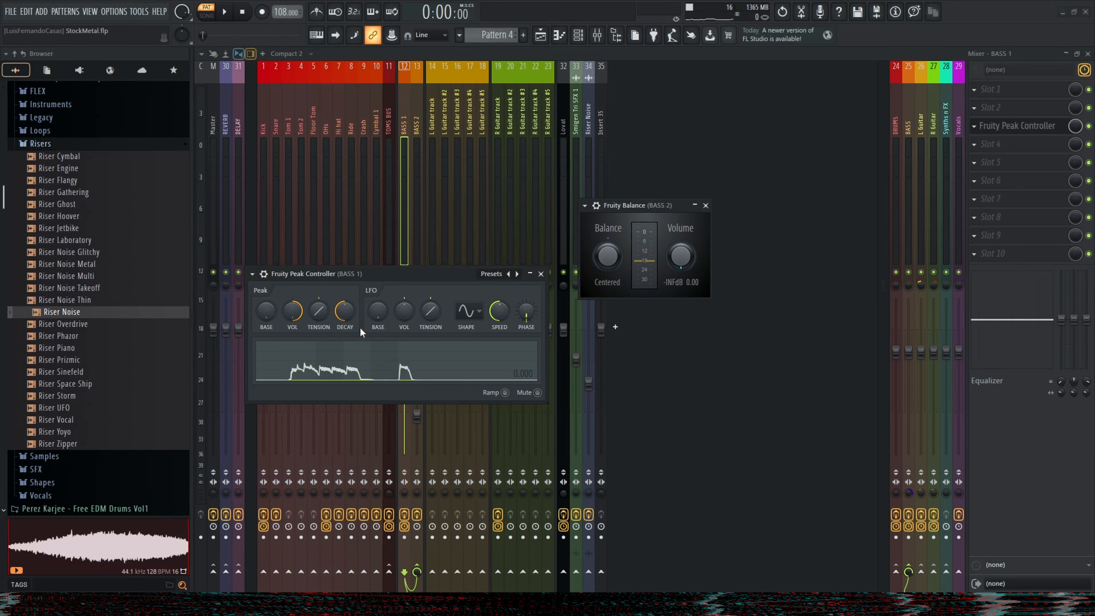
key("space")
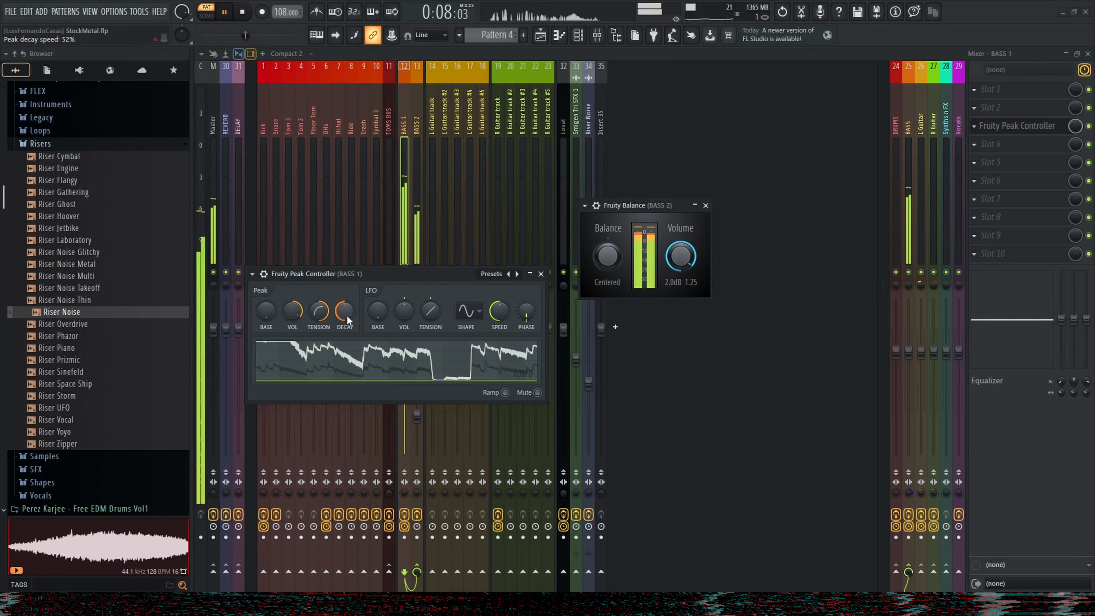
left_click_drag(347, 316, 347, 263)
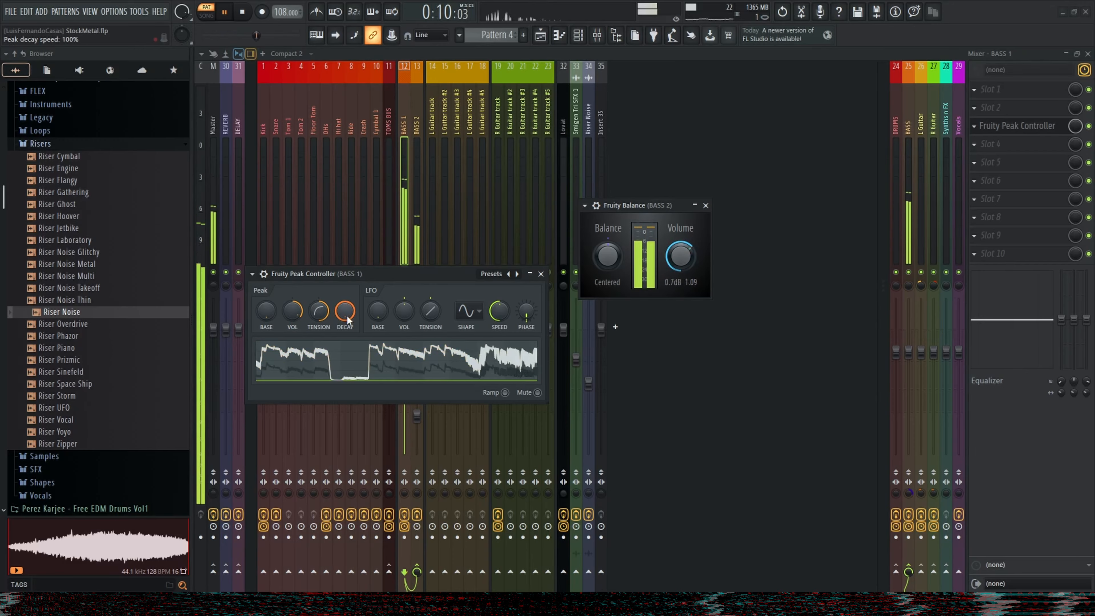
key("space")
left_click_drag(346, 315, 346, 344)
key("space")
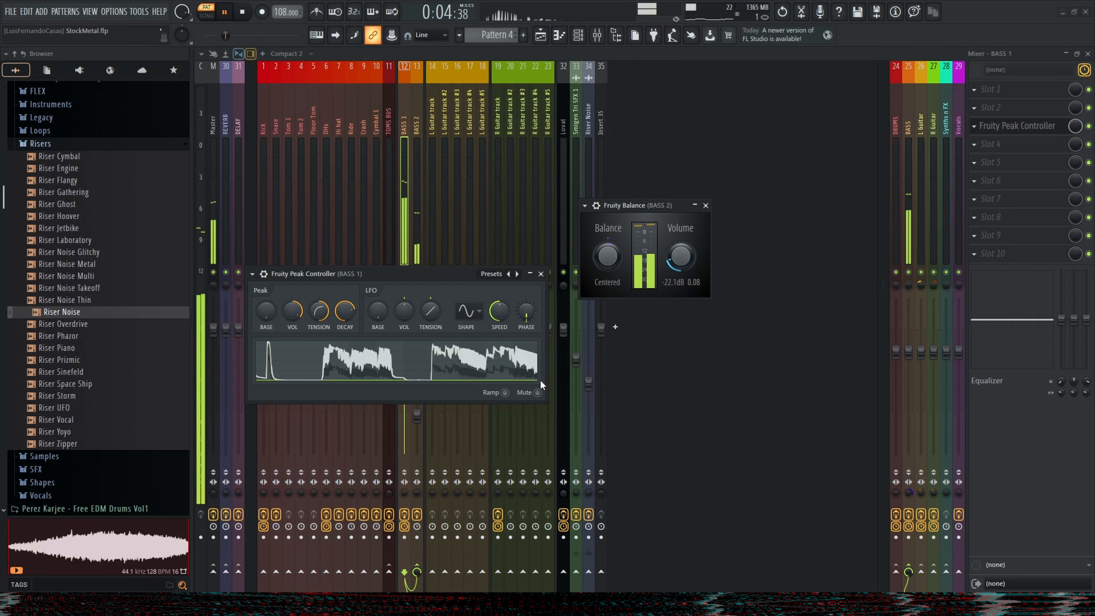
- Lower the BASS 2 volume slightly and compare Pattern 4 with Fruity Balance bypassed and enabled
left_click(415, 217)
key("space")
left_click_drag(416, 415, 416, 416)
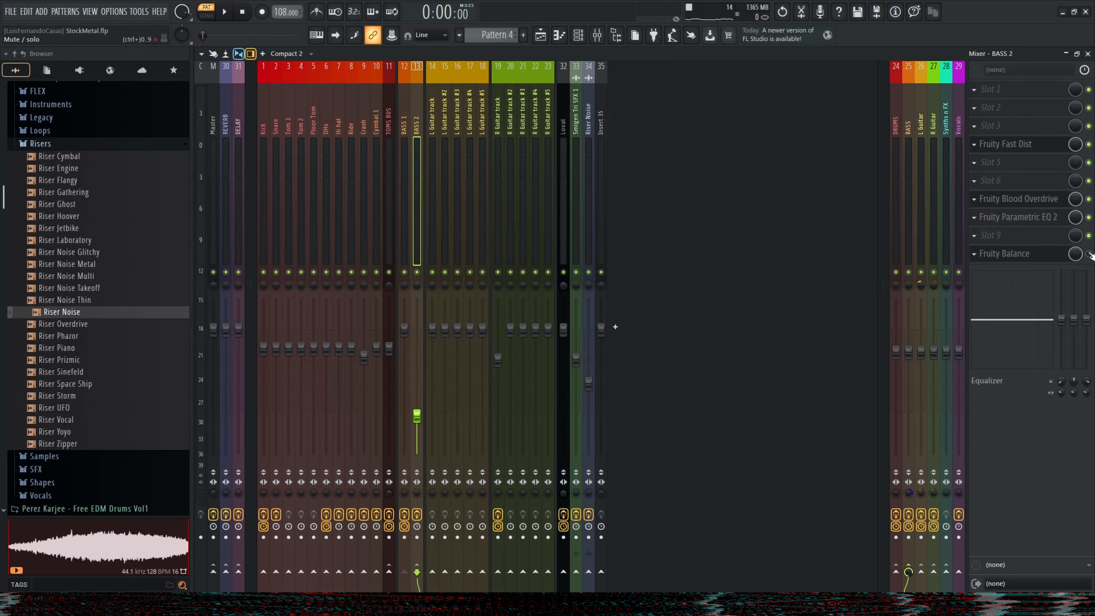
key("space")
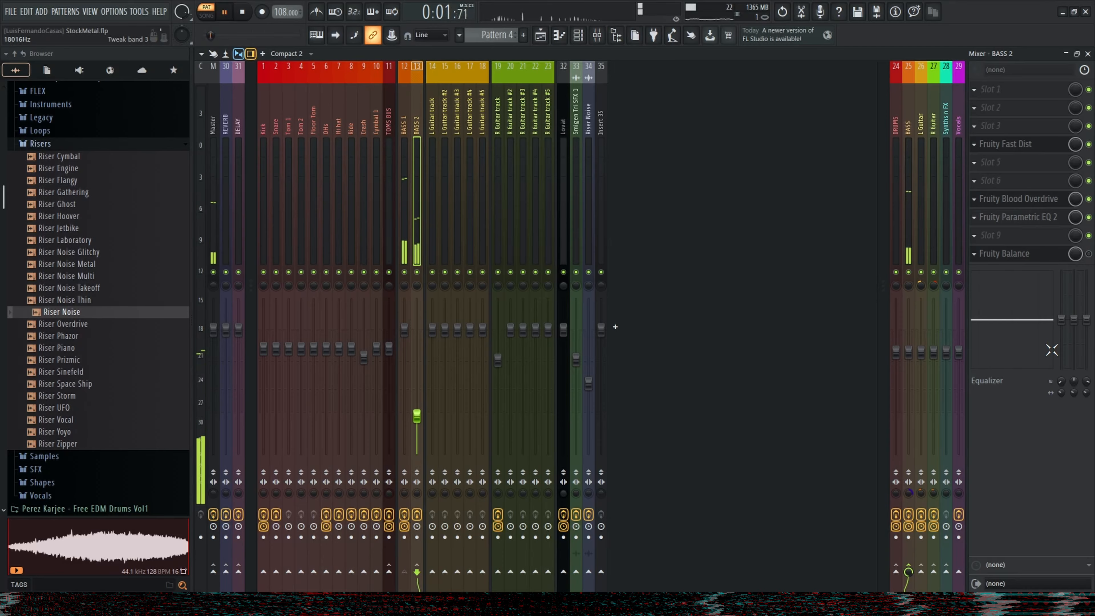
key("space")
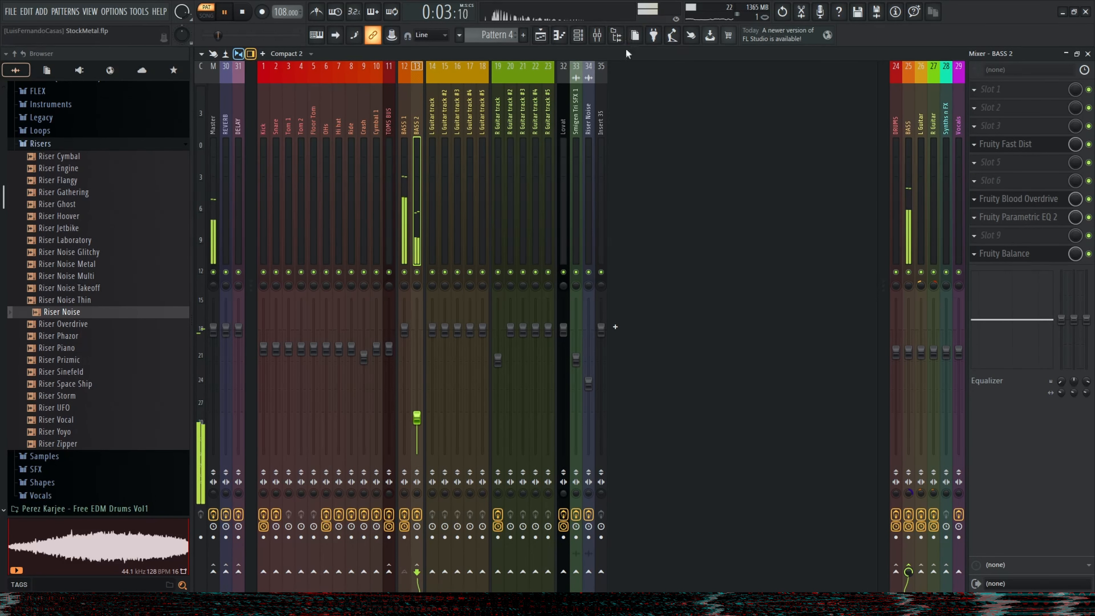
- Play the full arrangement with the new BASS clip in song mode and check the channel levels in the mixer
key("space")
left_click(540, 34)
left_click(597, 34)
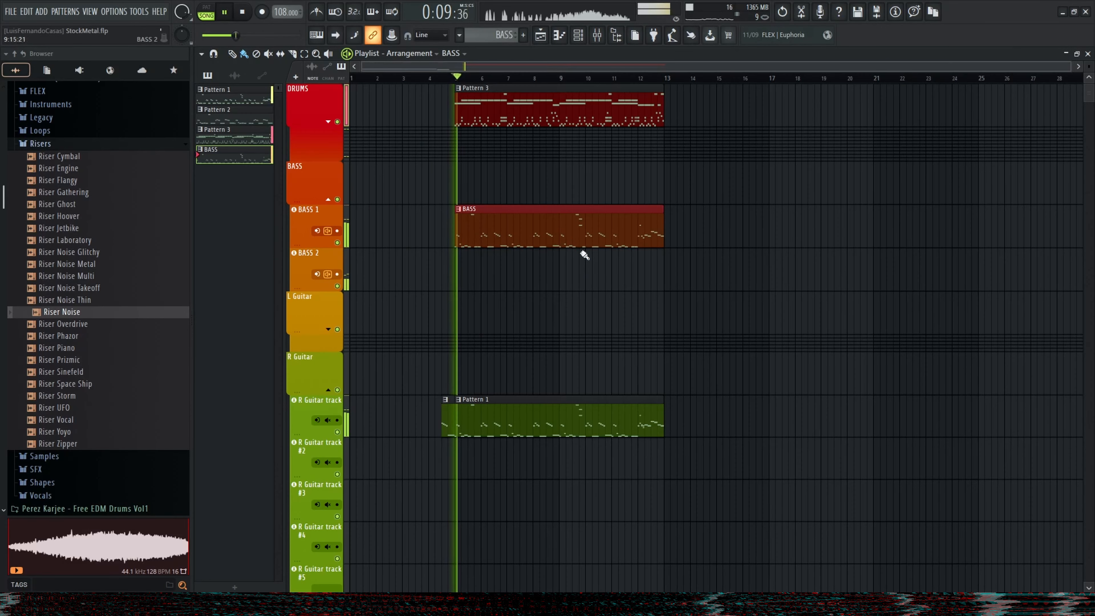
left_click(597, 34)
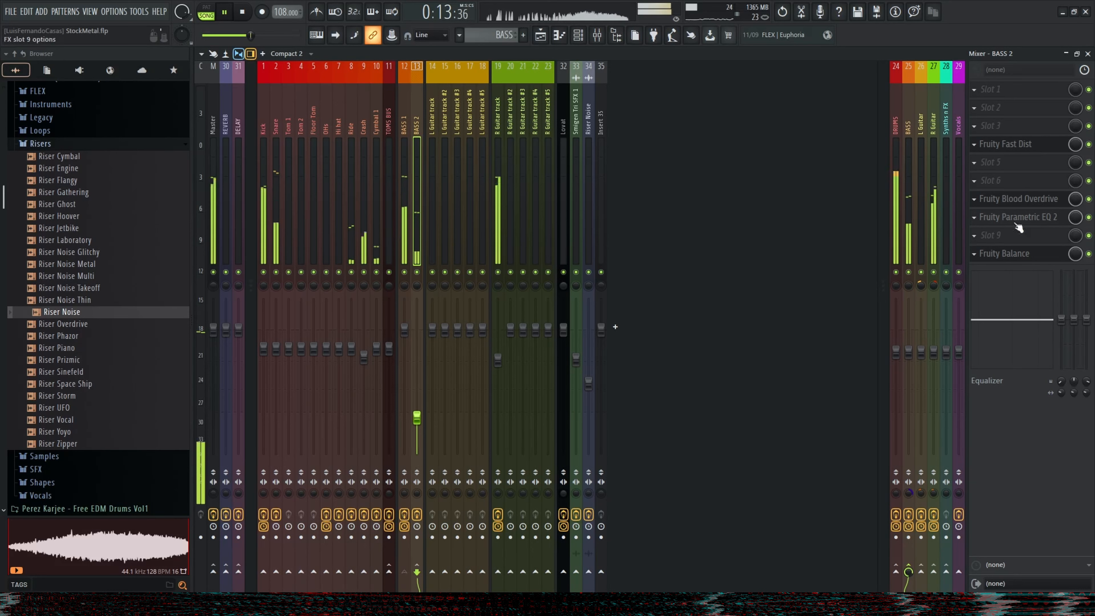
key("space")
- Adjust the compressor threshold of the SC KICK limiter on the BASS bus to about -22.9 dB during playback
left_click(905, 176)
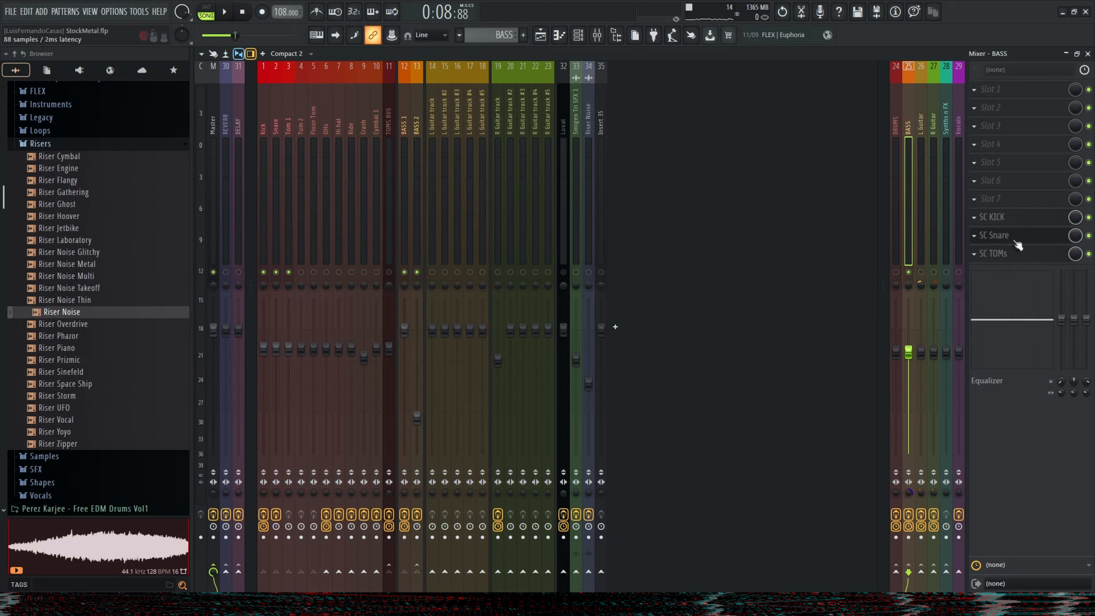
left_click(1021, 219)
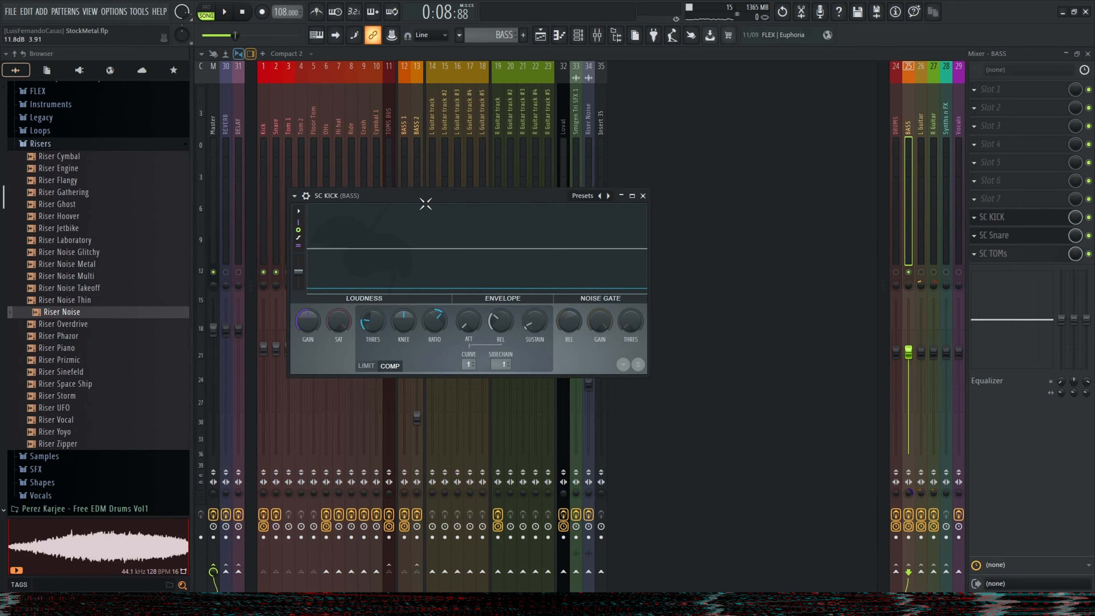
left_click_drag(425, 204, 404, 232)
key("space")
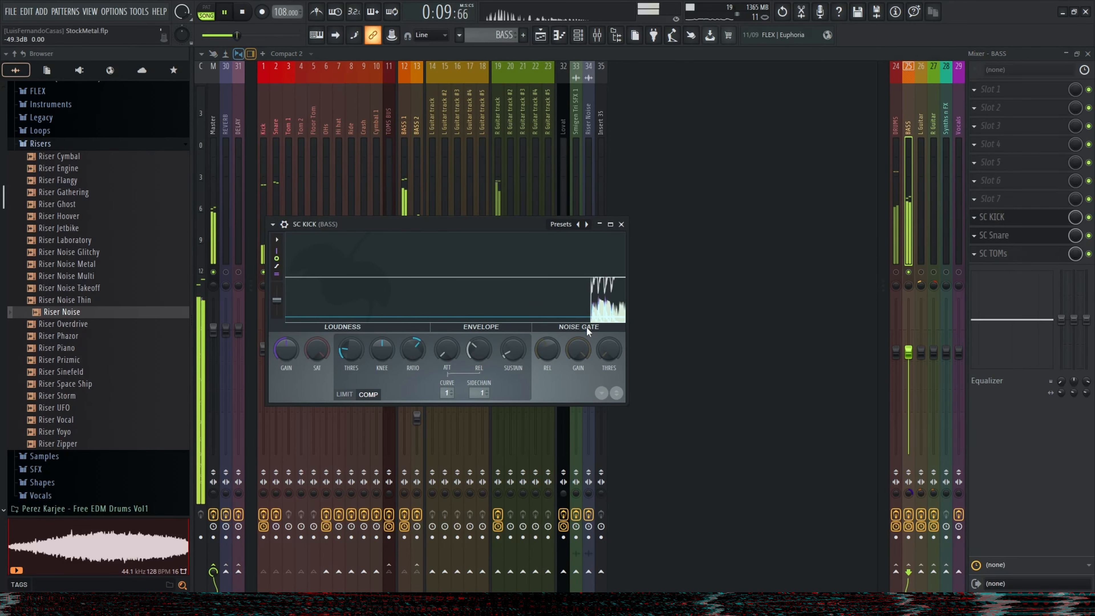
left_click_drag(351, 348, 350, 350)
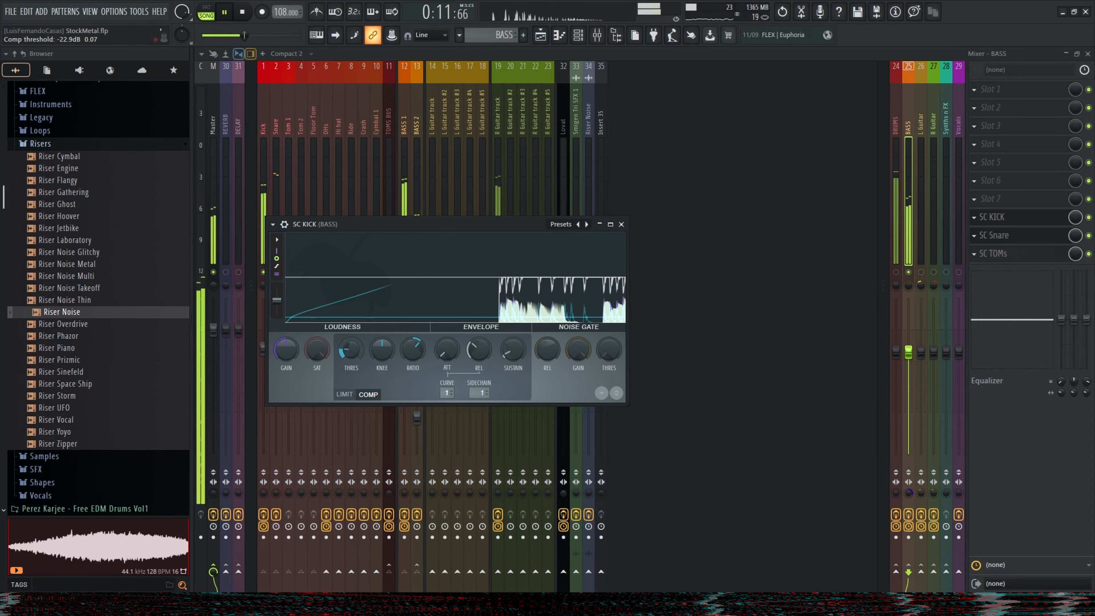
key("space")
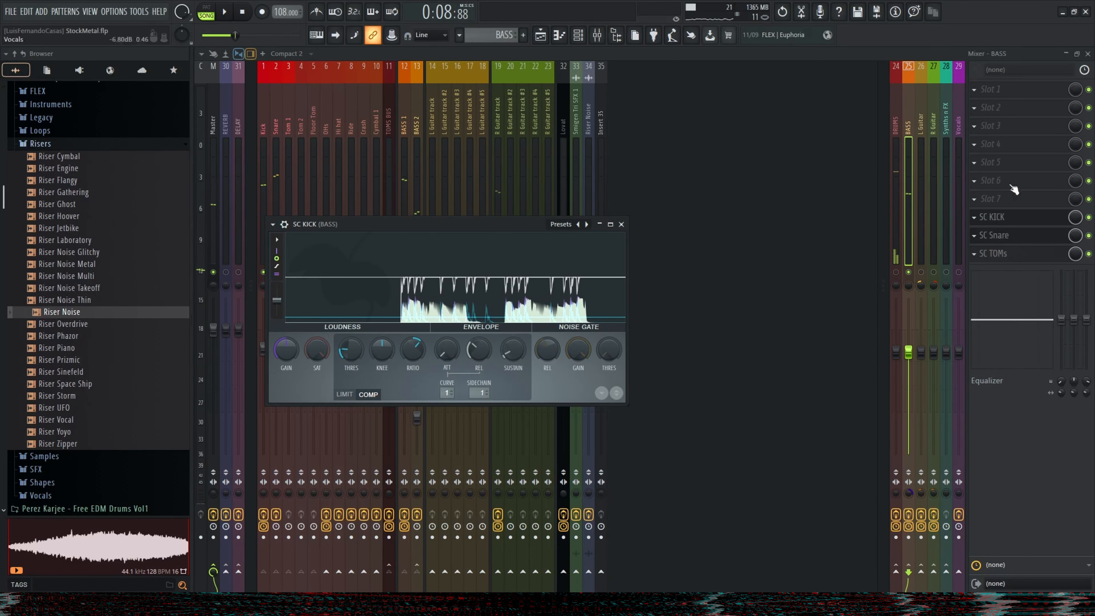
- Audition the drums and bass again and recheck the SC KICK limiter on the BASS bus
left_click(909, 251)
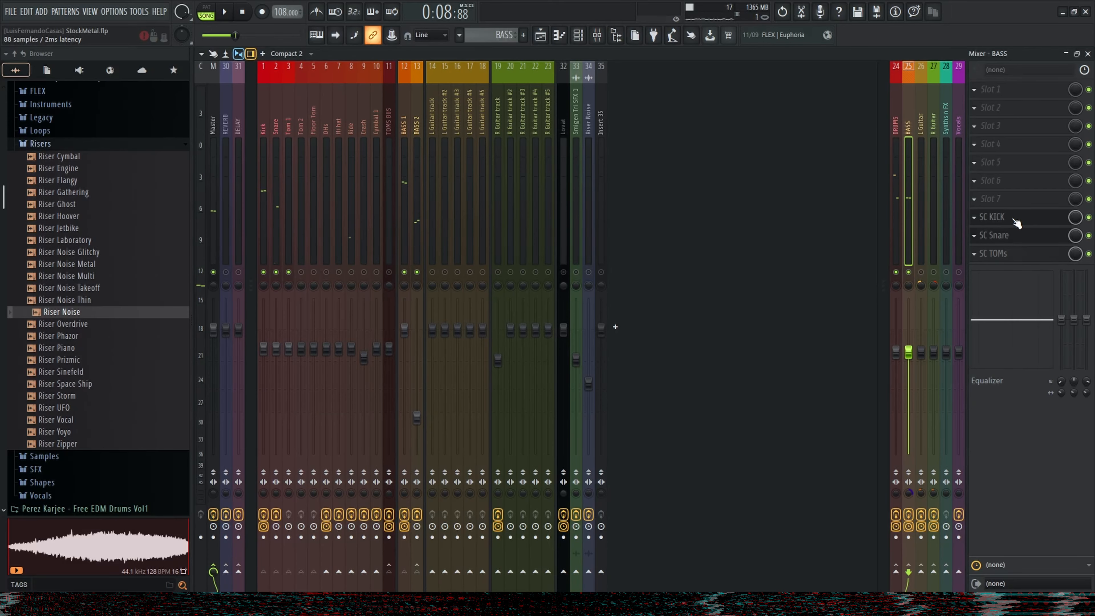
key("space")
key("space")
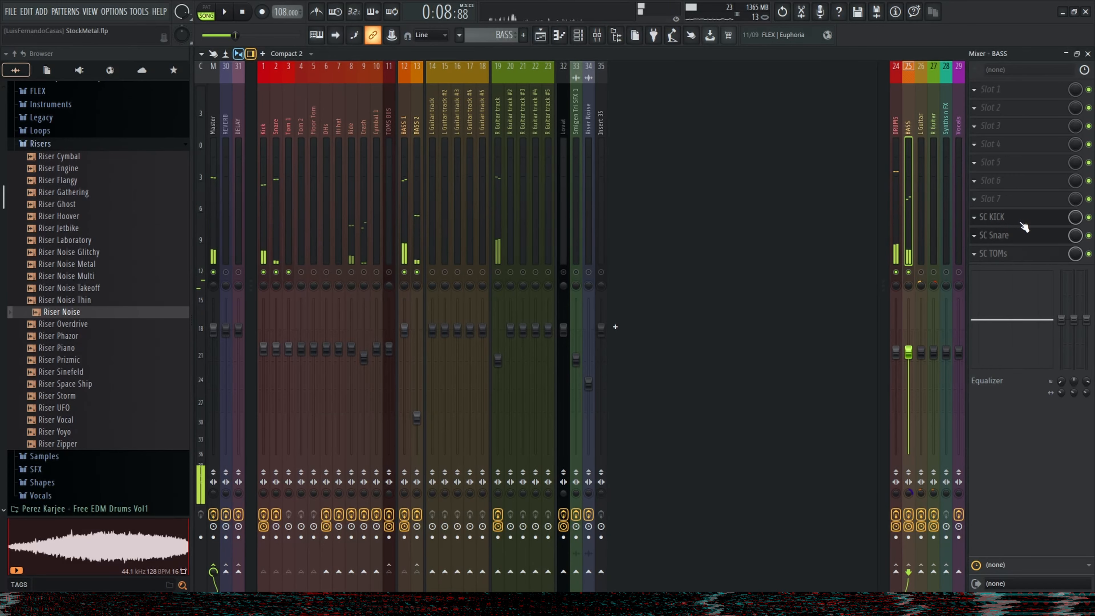
left_click(1019, 218)
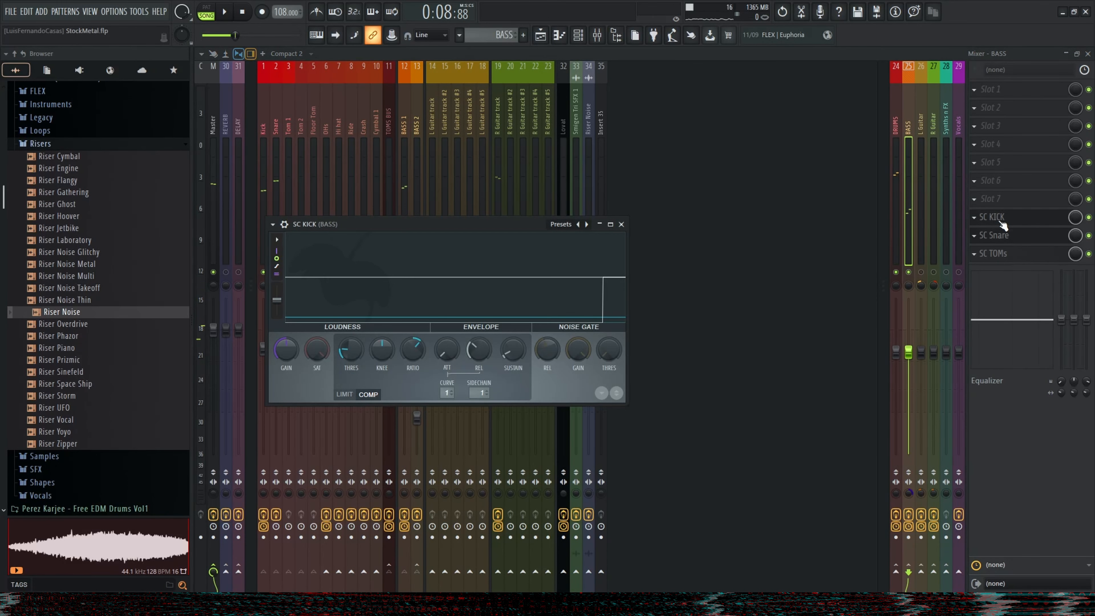
left_click(1009, 219)
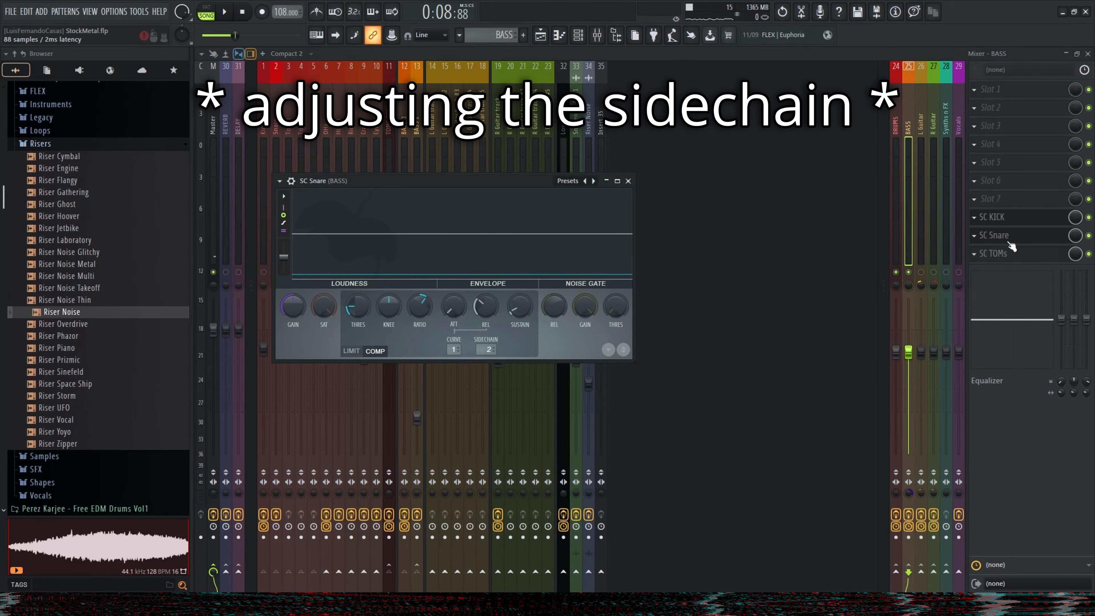
- Check the SC Snare and SC TOMs sidechain limiters on the BASS bus and return the playhead to bar 5
key("space")
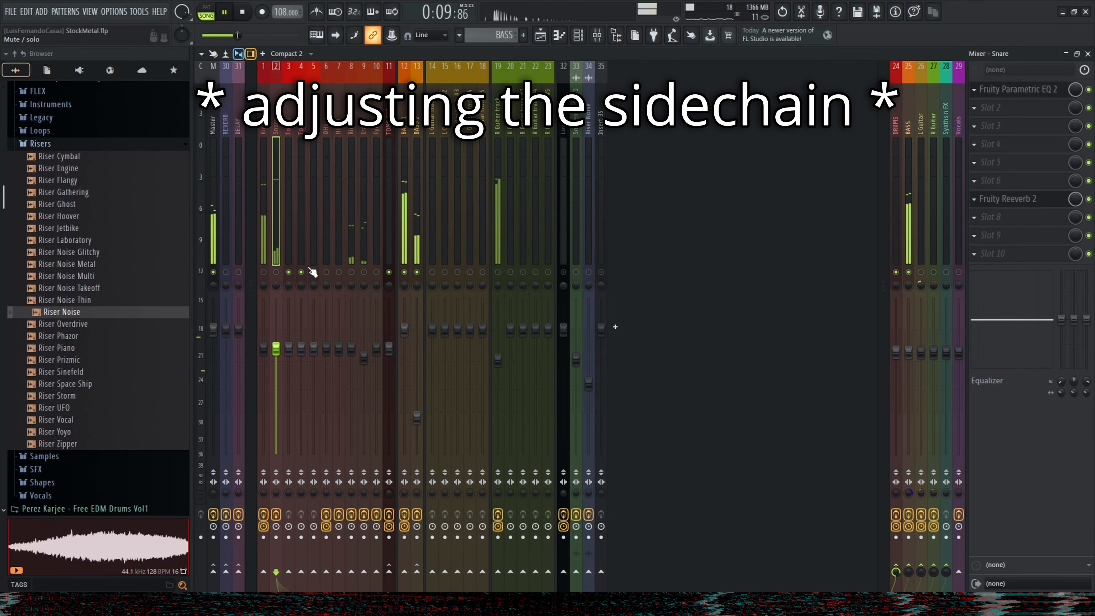
left_click(994, 253)
left_click_drag(393, 206, 501, 254)
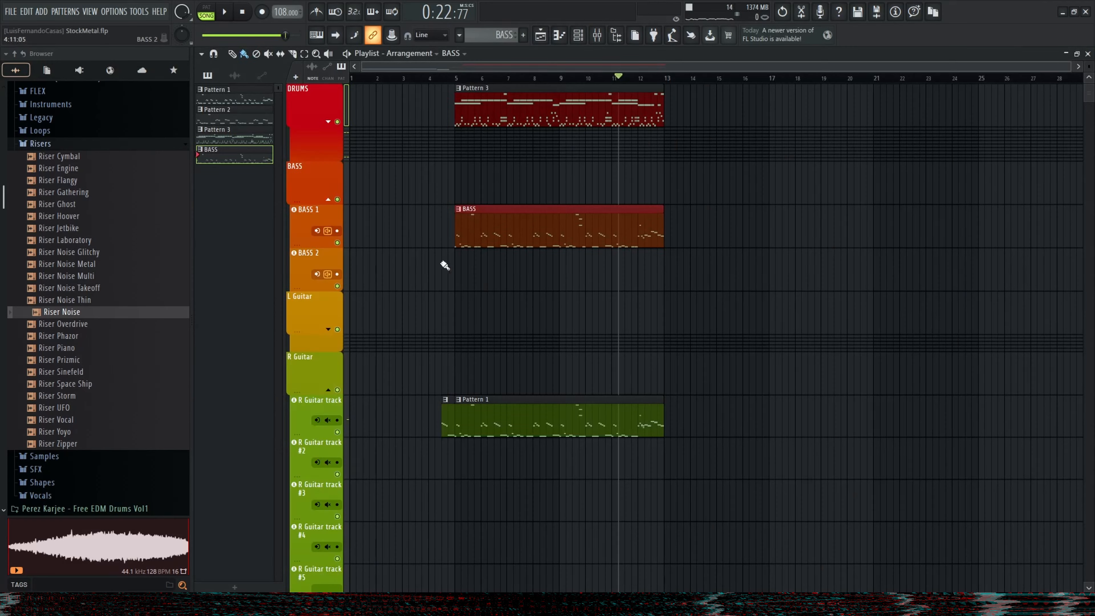
left_click(458, 80)
left_click(603, 37)
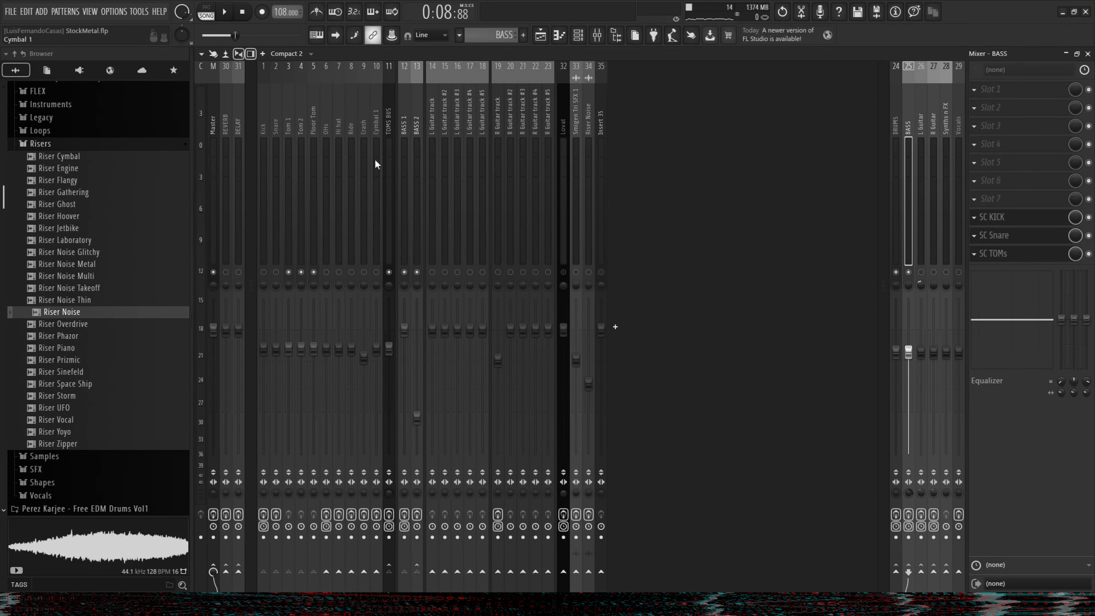
left_click(353, 185)
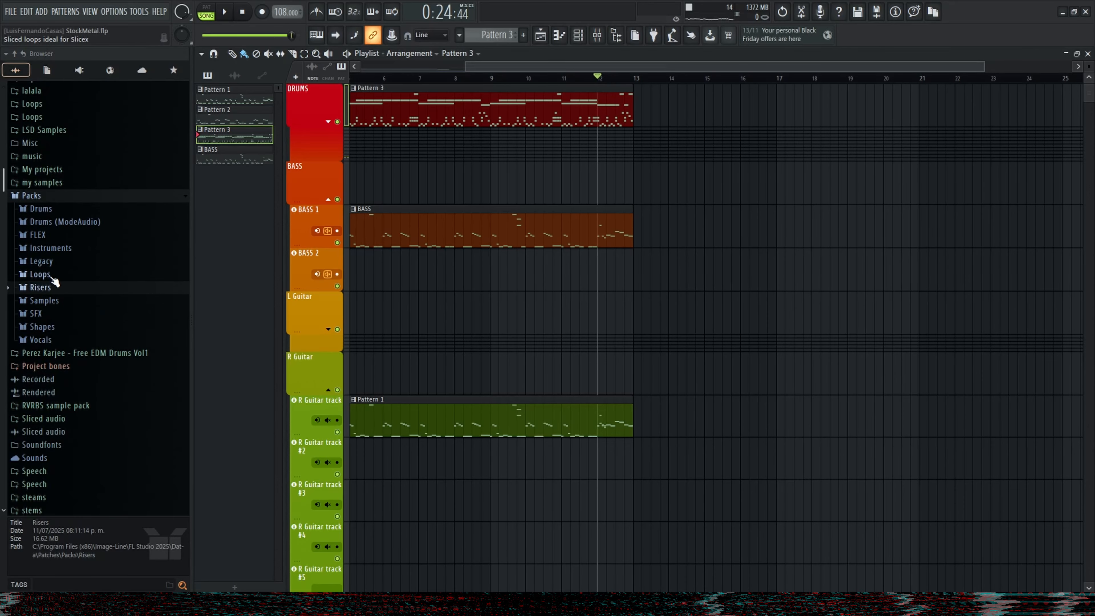
- Place the DL Breaker loop from the Packs Loops folder on track 38 at bar 13 and audition it
left_click(62, 276)
left_click(60, 287)
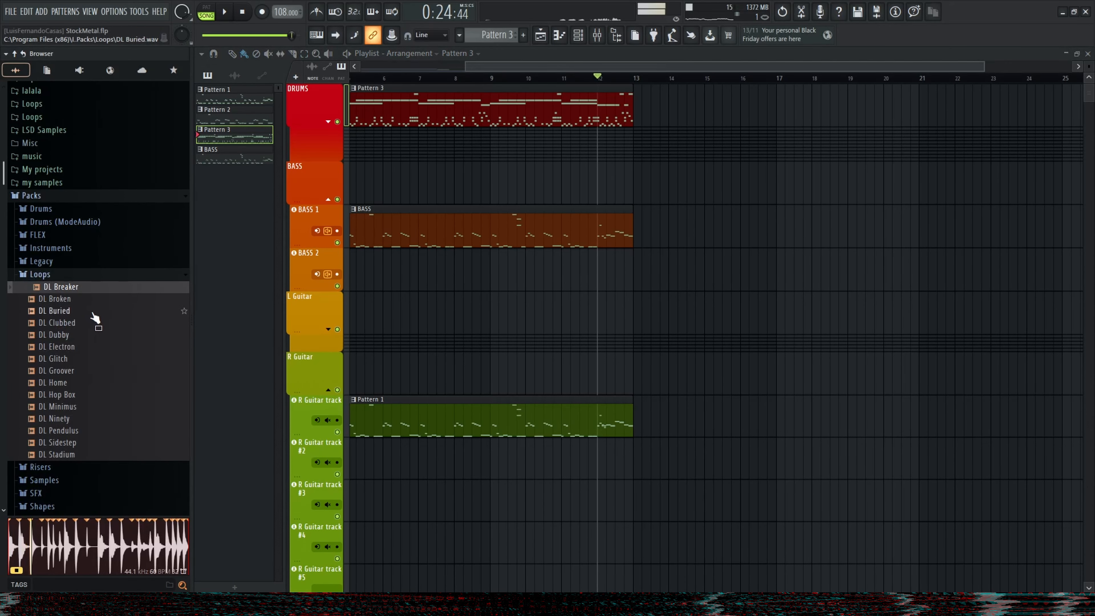
scroll(591, 409, "down", 10)
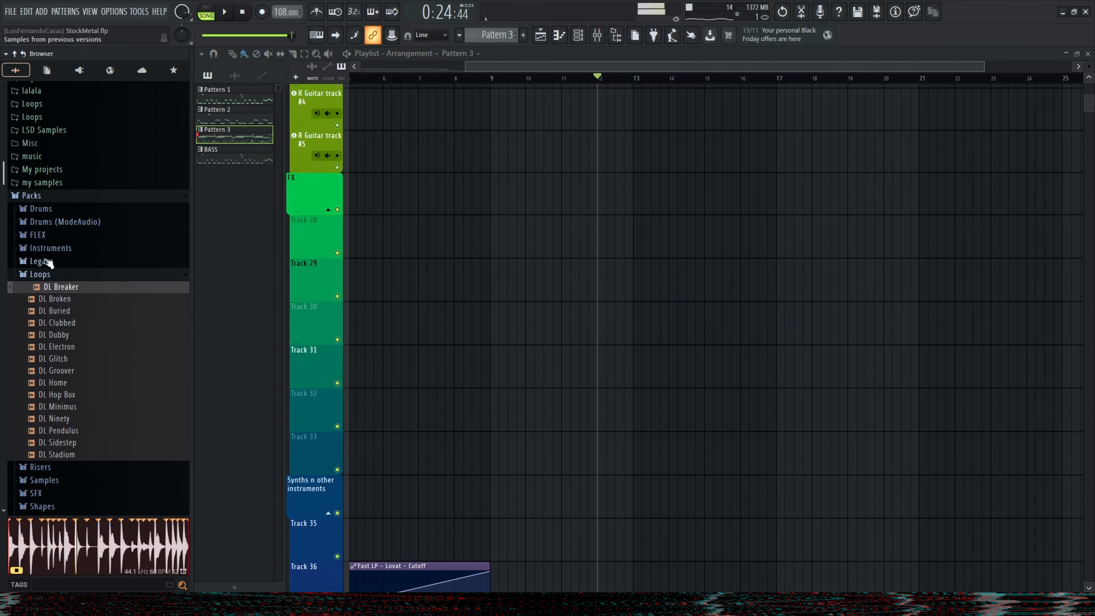
scroll(504, 403, "down", 6)
left_click_drag(61, 286, 673, 367)
key("space")
scroll(660, 418, "up", 4)
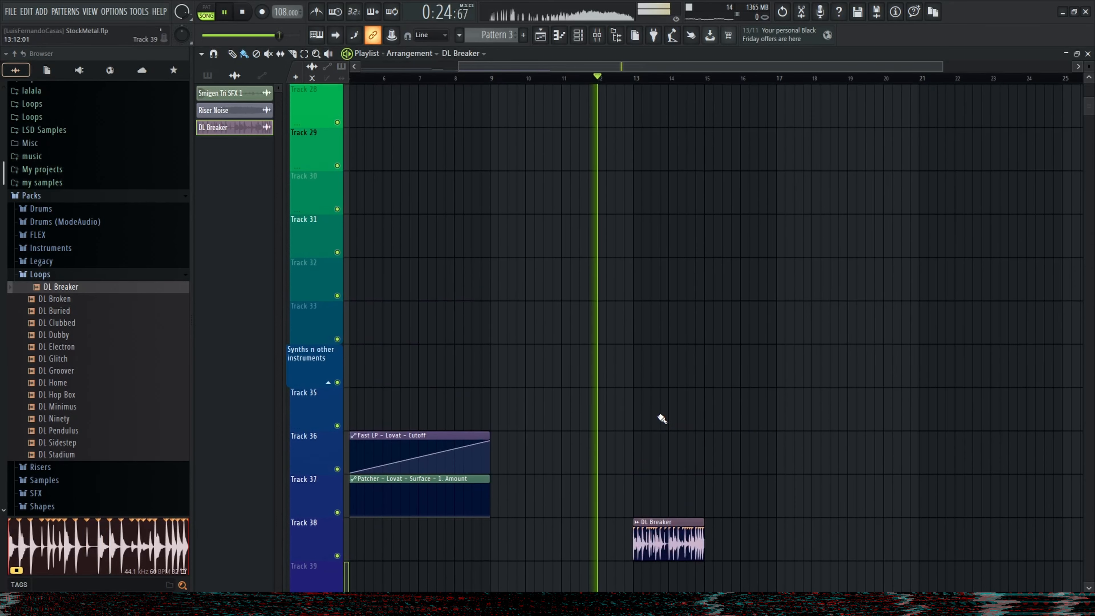
scroll(662, 418, "up", 2)
left_click(612, 79)
scroll(794, 476, "down", 3)
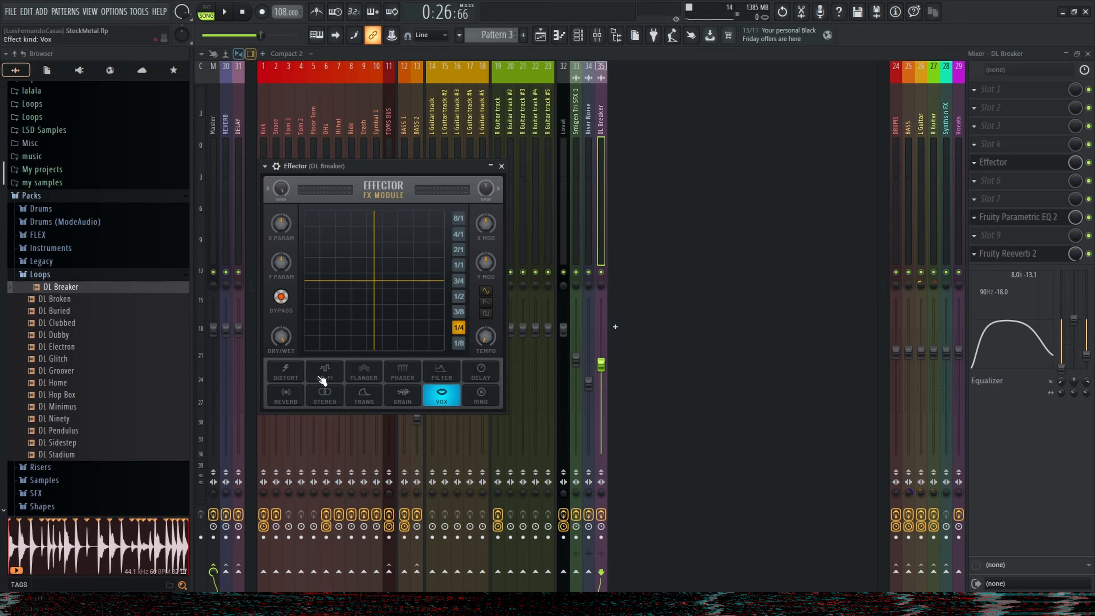
- Set the Effector on DL Breaker to Lo-Fi, lower the track's volume slightly and audition the loop in the arrangement
left_click(324, 371)
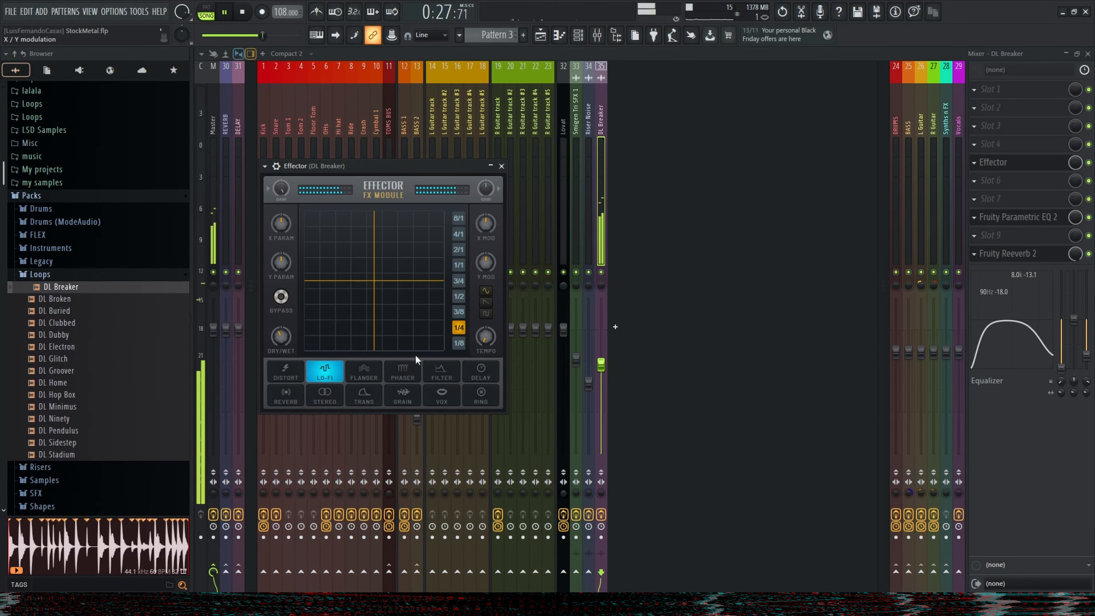
left_click_drag(602, 362, 603, 365)
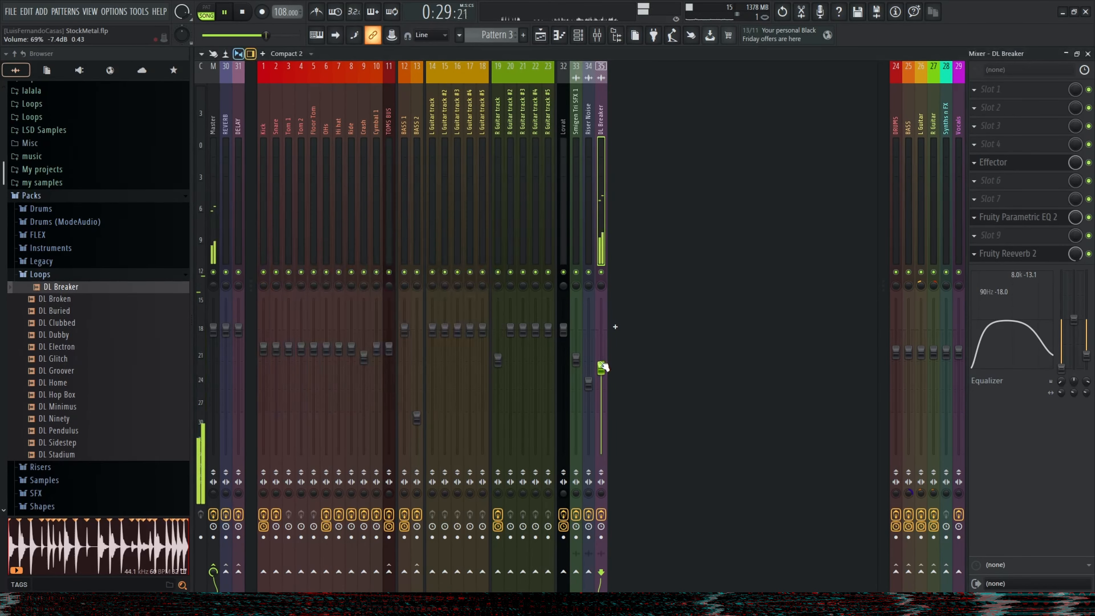
left_click(543, 36)
scroll(638, 399, "up", 3)
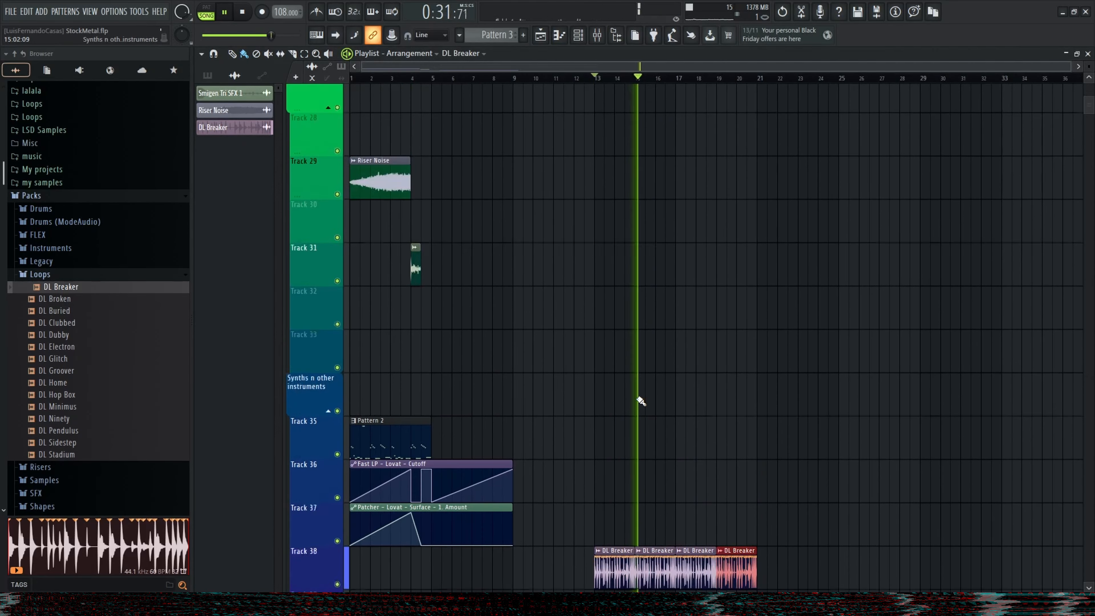
scroll(641, 401, "down", 5)
key("space")
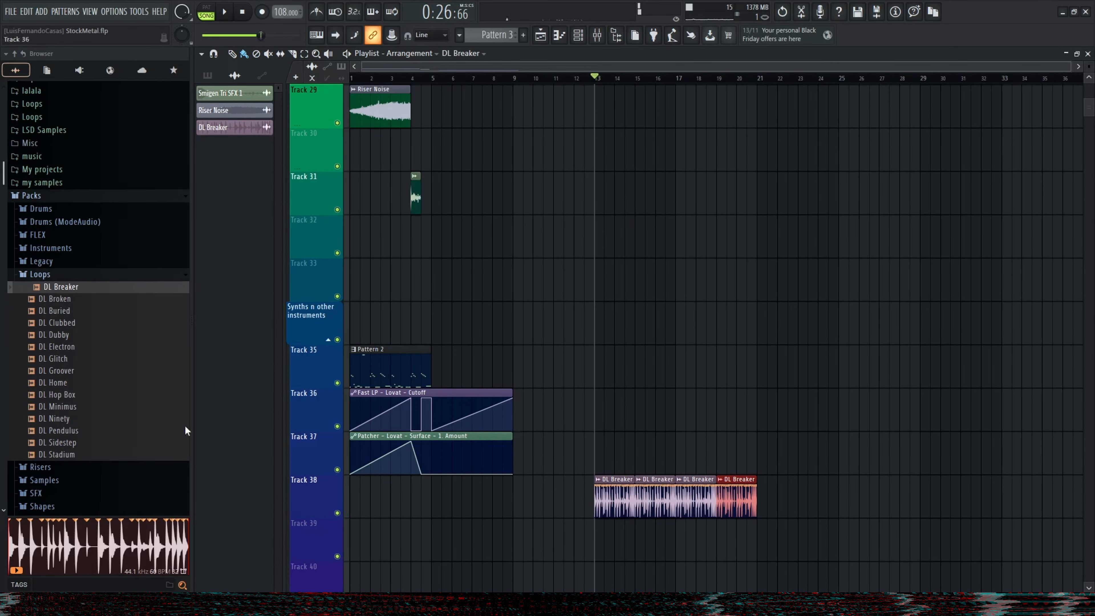
- Place the DL Glitch loop on track 39 from bar 13 and duplicate it until it spans to bar 21
left_click(76, 409)
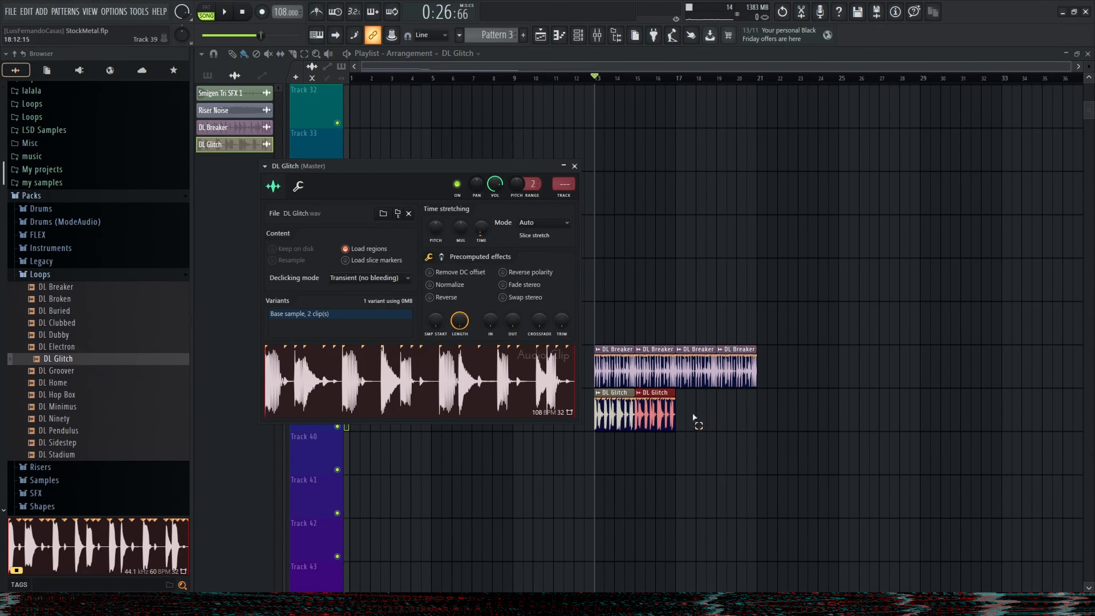
left_click_drag(693, 415, 573, 425)
key("ctrl+b")
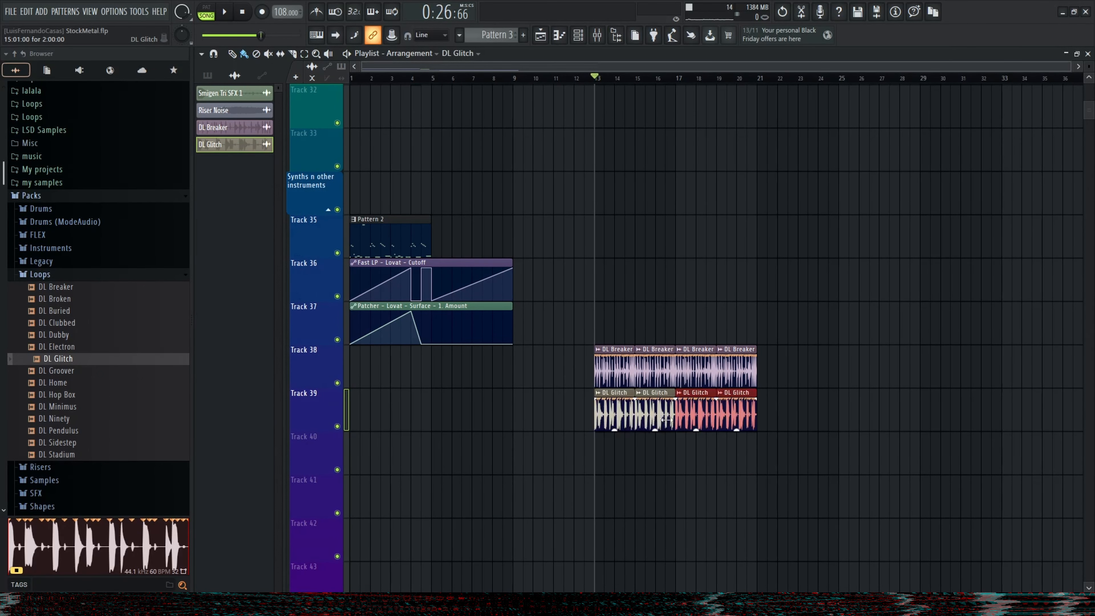
- Route the DL Glitch audio clip to the same mixer track as DL Breaker
double_click(641, 390)
left_click(575, 166)
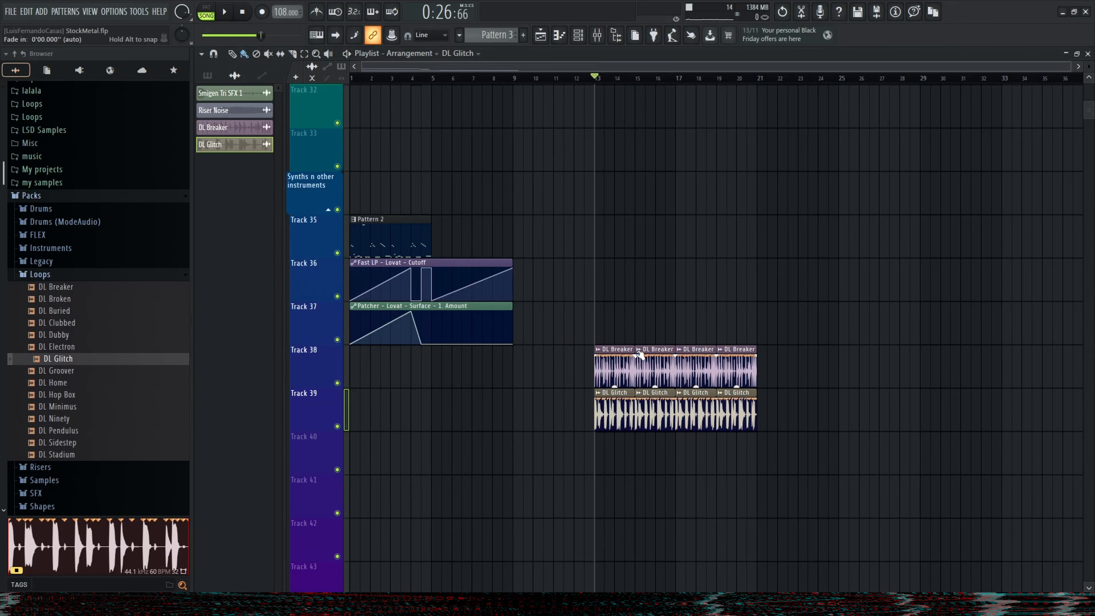
double_click(651, 361)
double_click(660, 420)
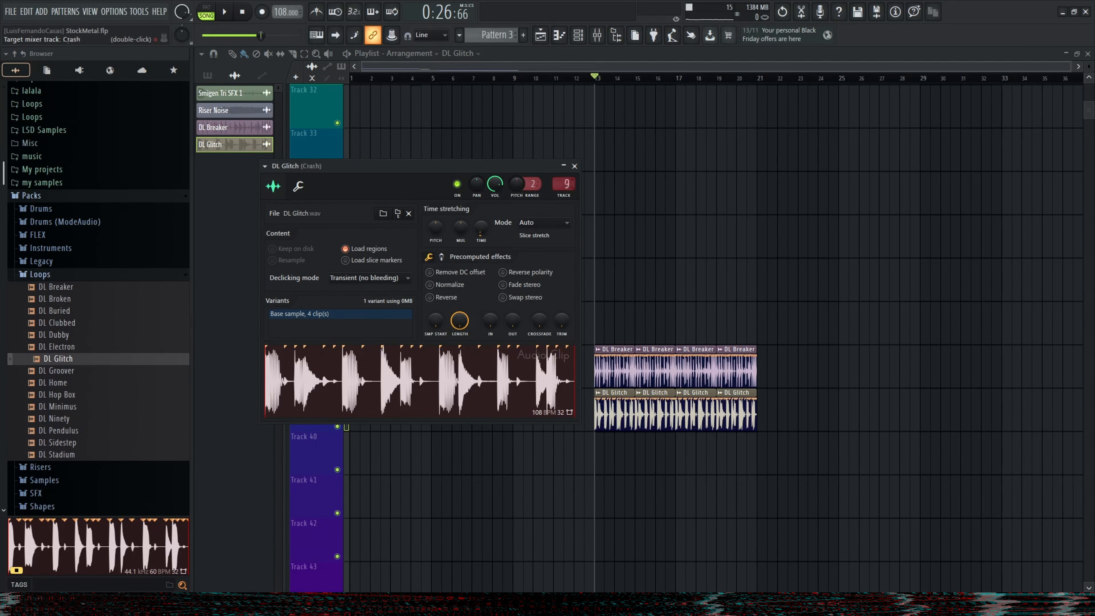
left_click_drag(560, 184, 559, 175)
left_click(574, 165)
- Lower the volume of the DL Breaker mixer track while both loops play
key("space")
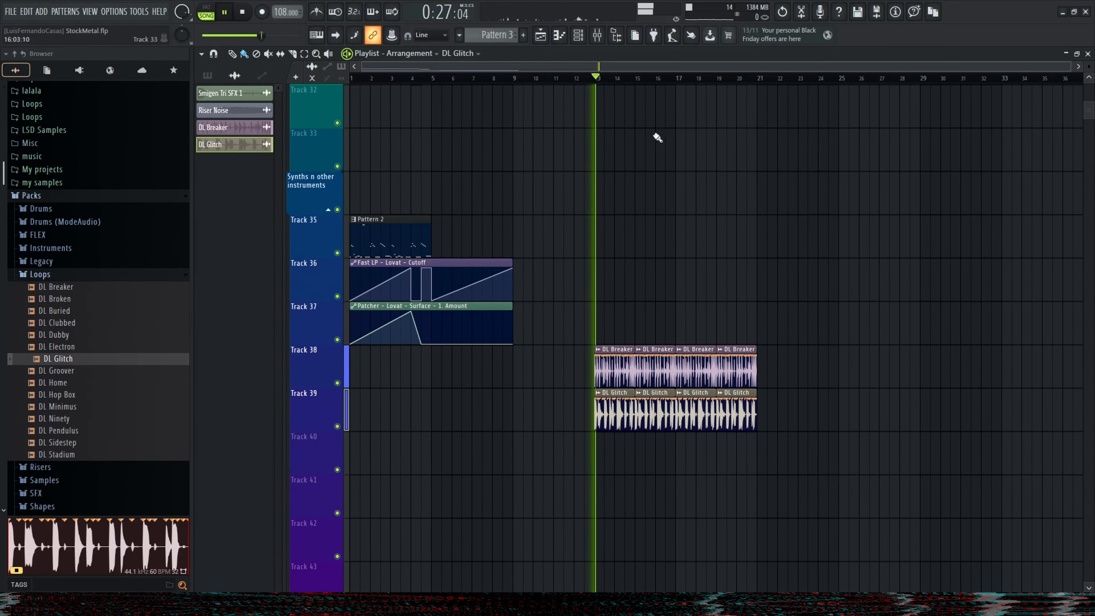
left_click(598, 36)
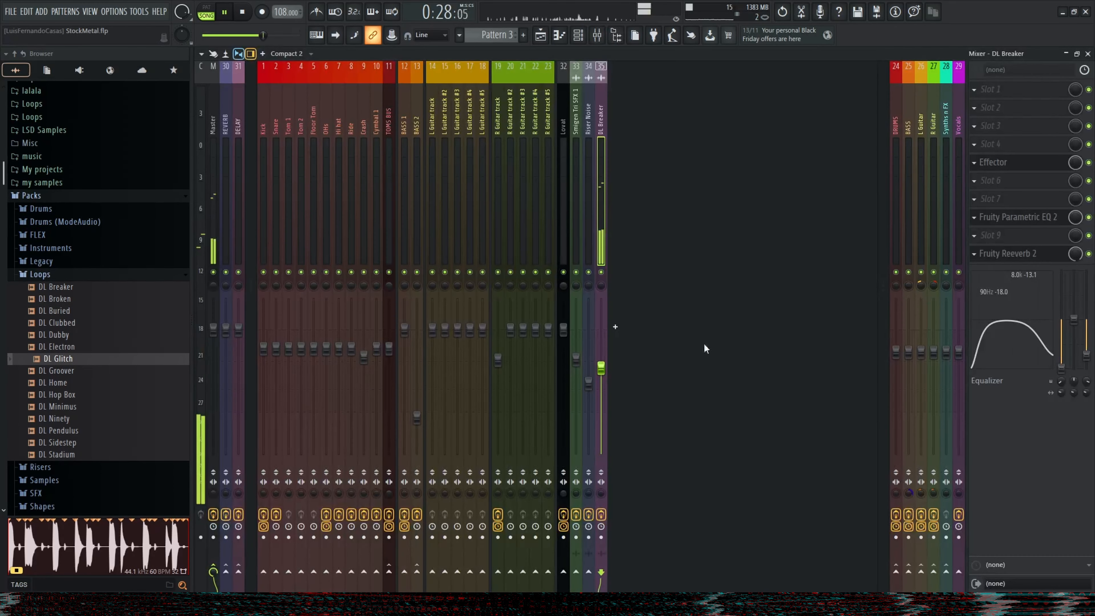
left_click_drag(608, 381, 601, 384)
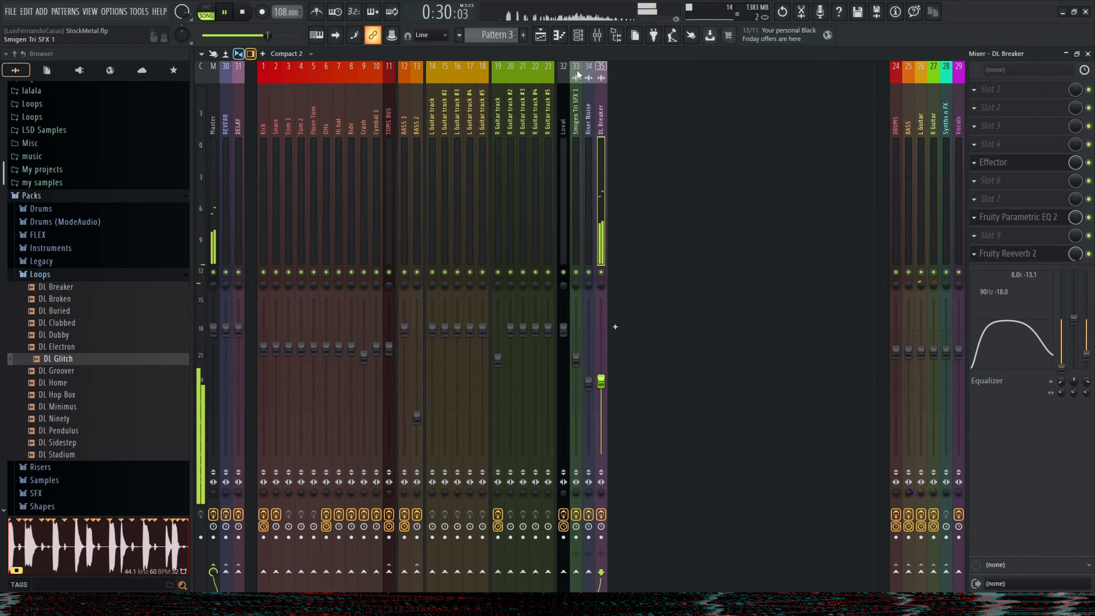
- Place Impact #2 on track 32 and Downlifter #10 (D#) on track 33 at bar 13, and adjust Impact #2's mixer routing
left_click(545, 38)
scroll(767, 347, "up", 13)
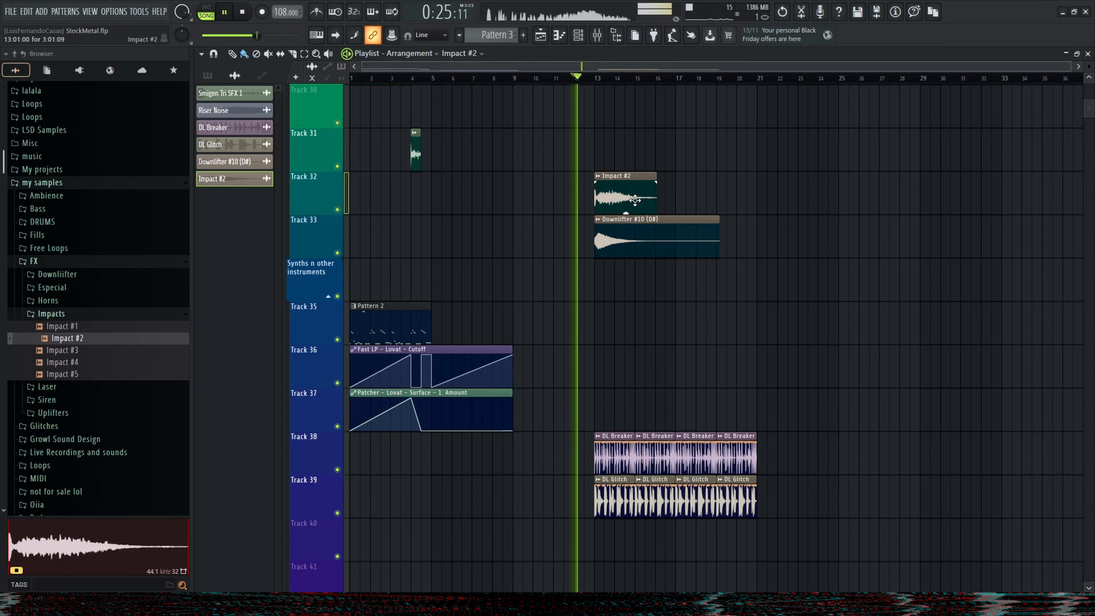
left_click(594, 209)
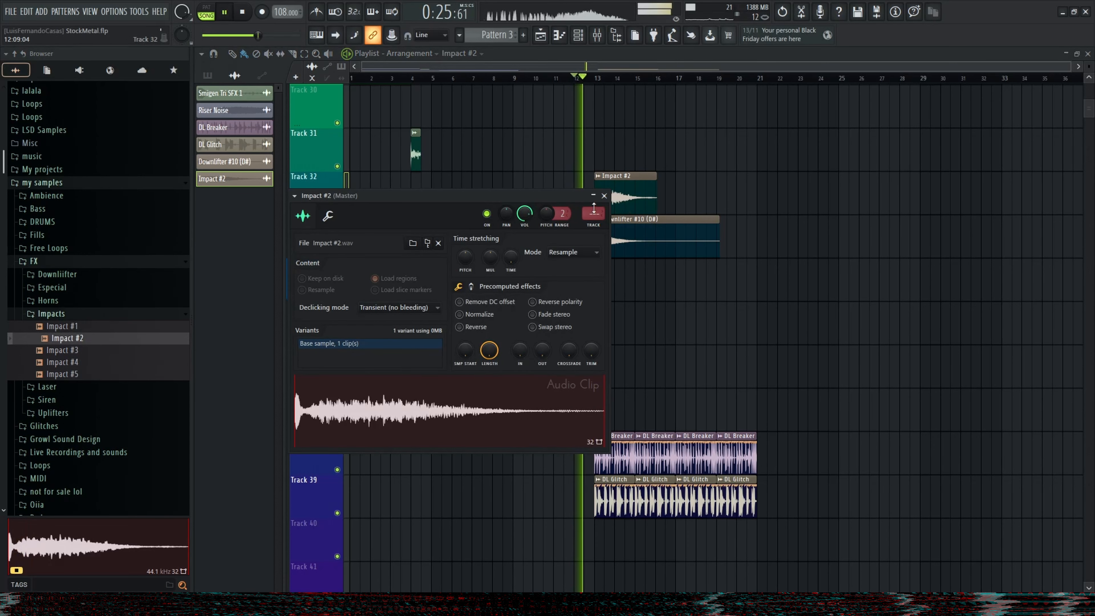
left_click(598, 227)
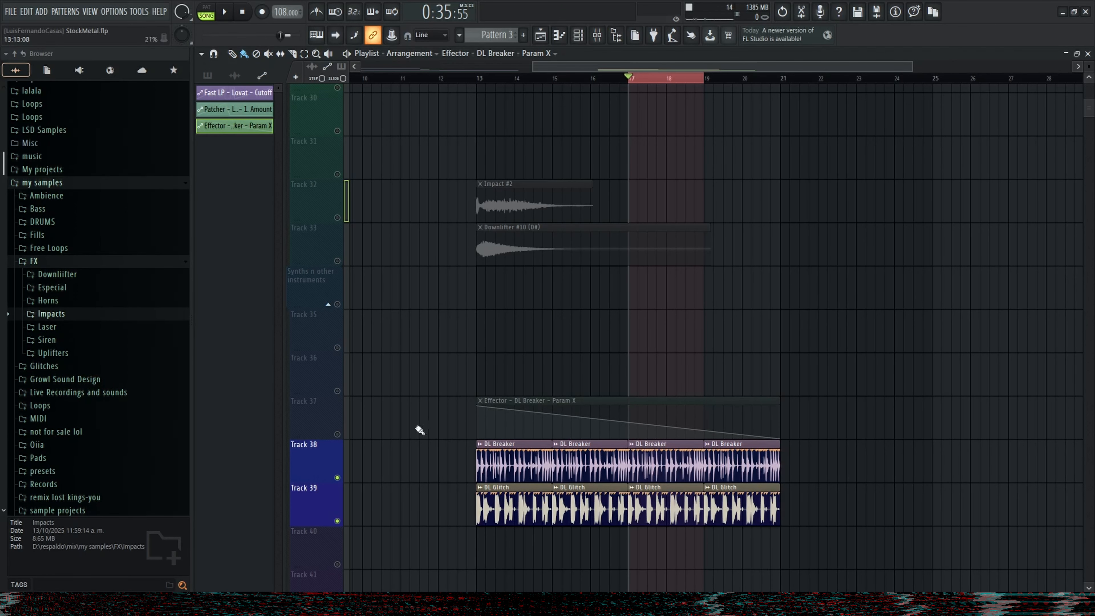
- Unmute track 37 and raise the end point of the DL Breaker Effector Param X automation during playback
left_click(337, 434)
key("space")
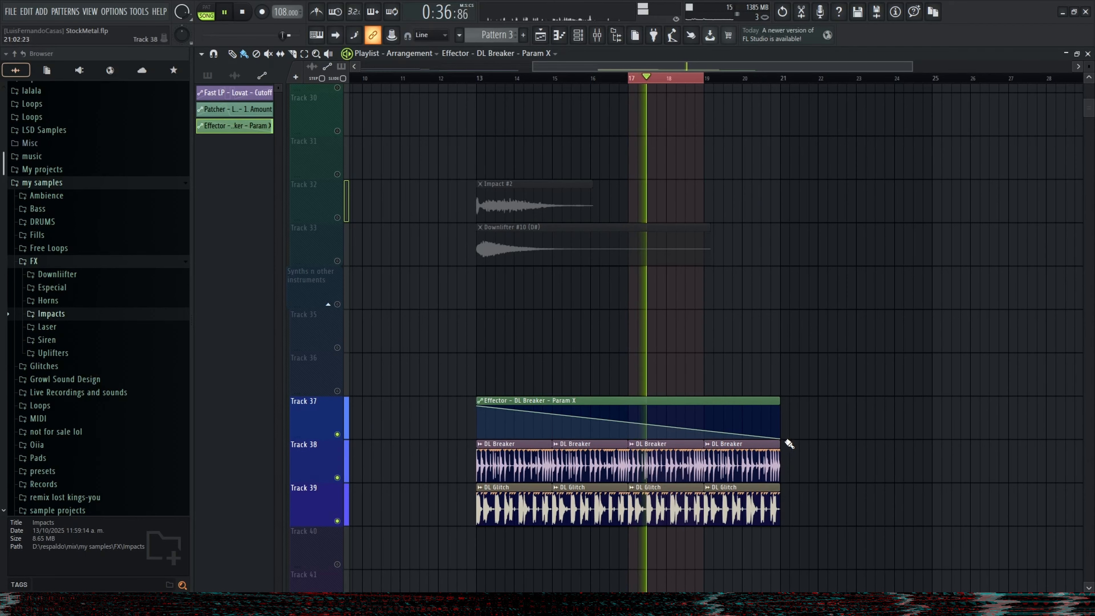
left_click_drag(781, 439, 779, 425)
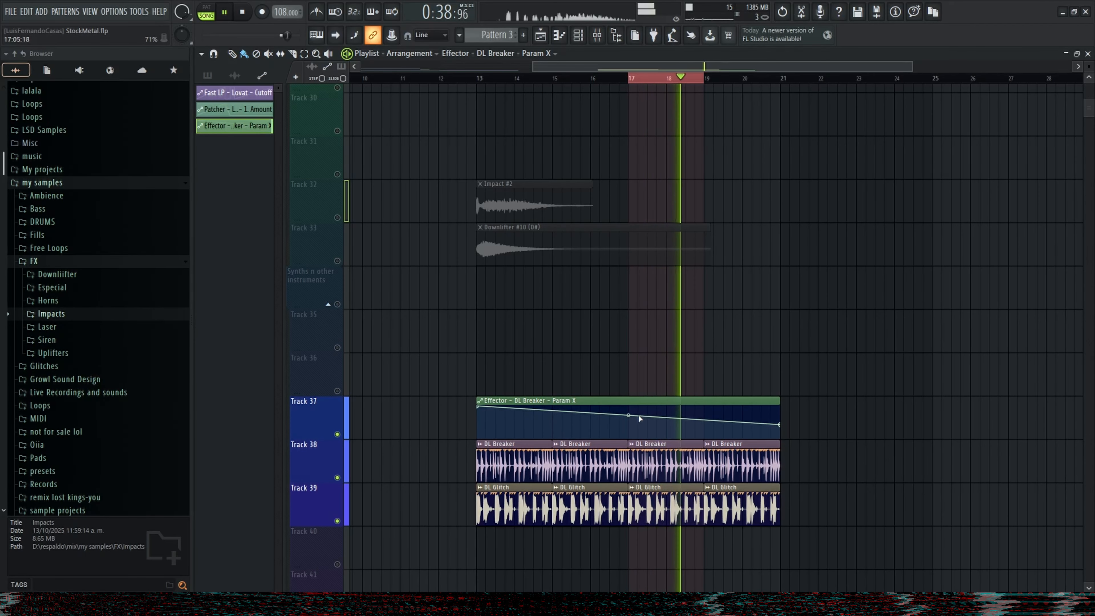
- Shape the DL Breaker Effector Param X automation to stay level until bar 17 and curve down to its end, and audition it
left_click_drag(628, 415, 634, 401)
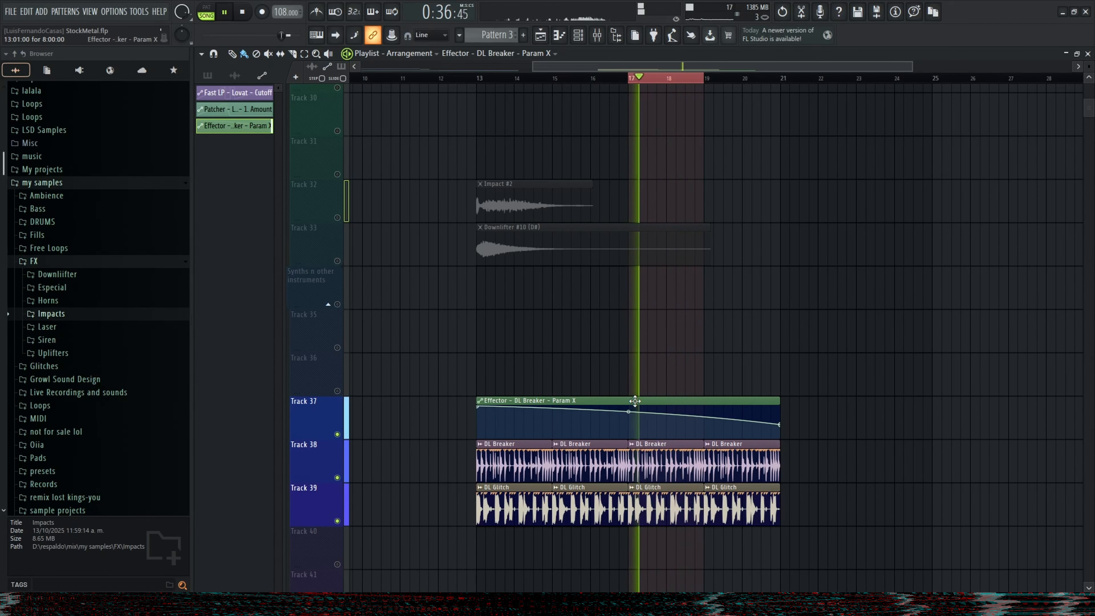
left_click(473, 78)
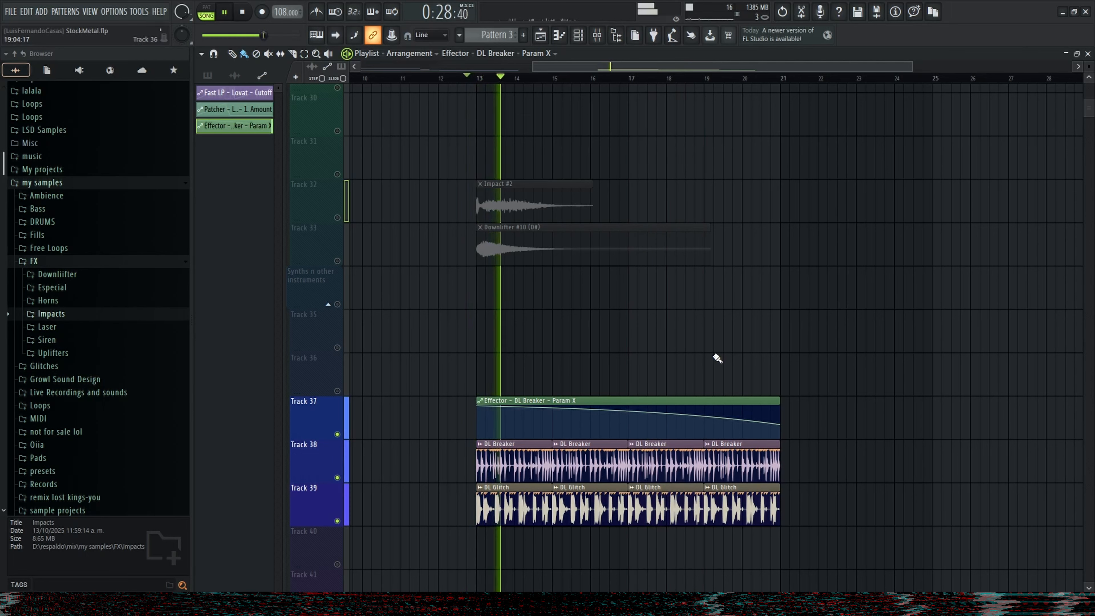
right_click(627, 411)
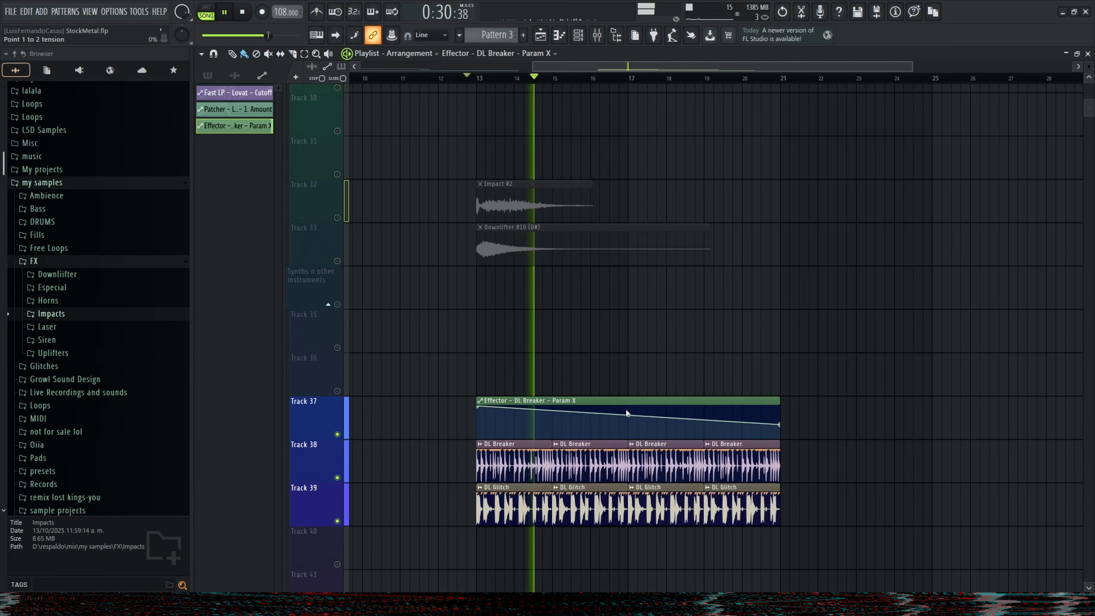
left_click(628, 409)
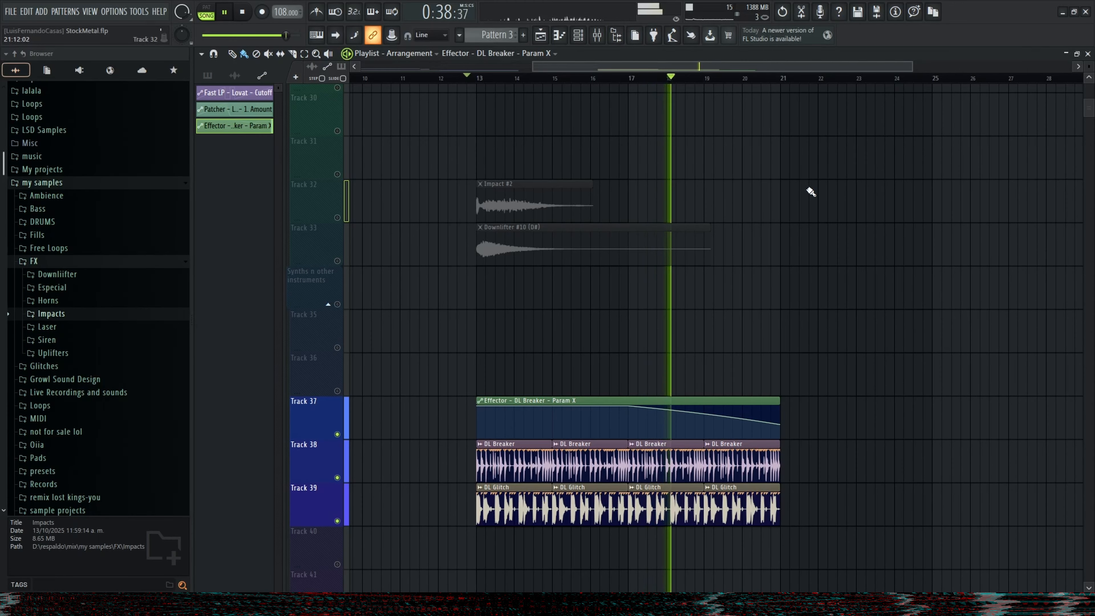
scroll(793, 242, "up", 10)
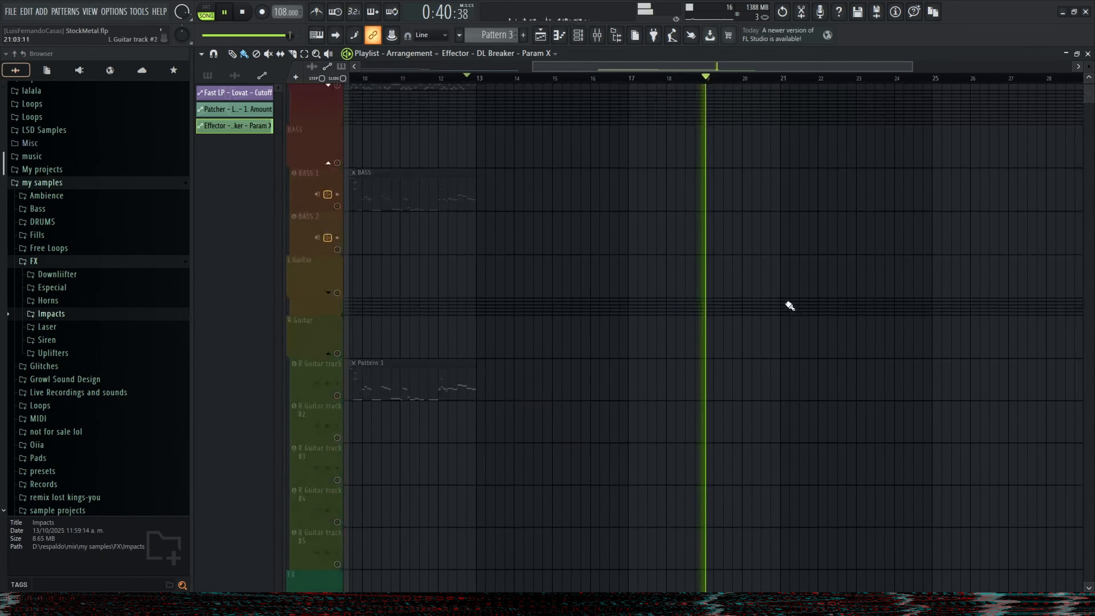
scroll(776, 302, "up", 1)
scroll(554, 254, "down", 3)
scroll(635, 277, "down", 12)
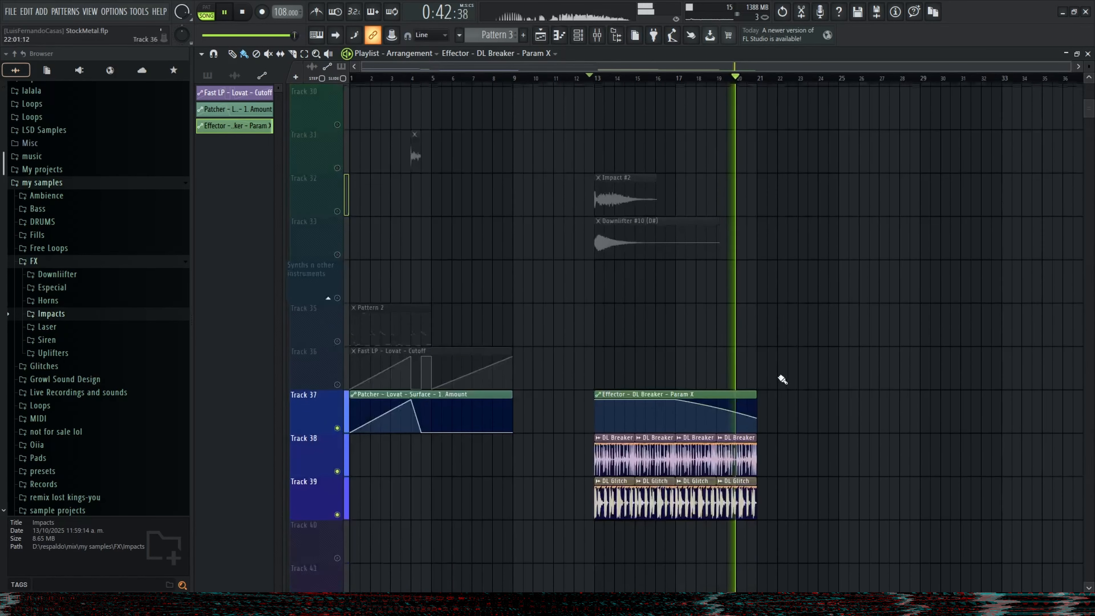
scroll(782, 379, "up", 8)
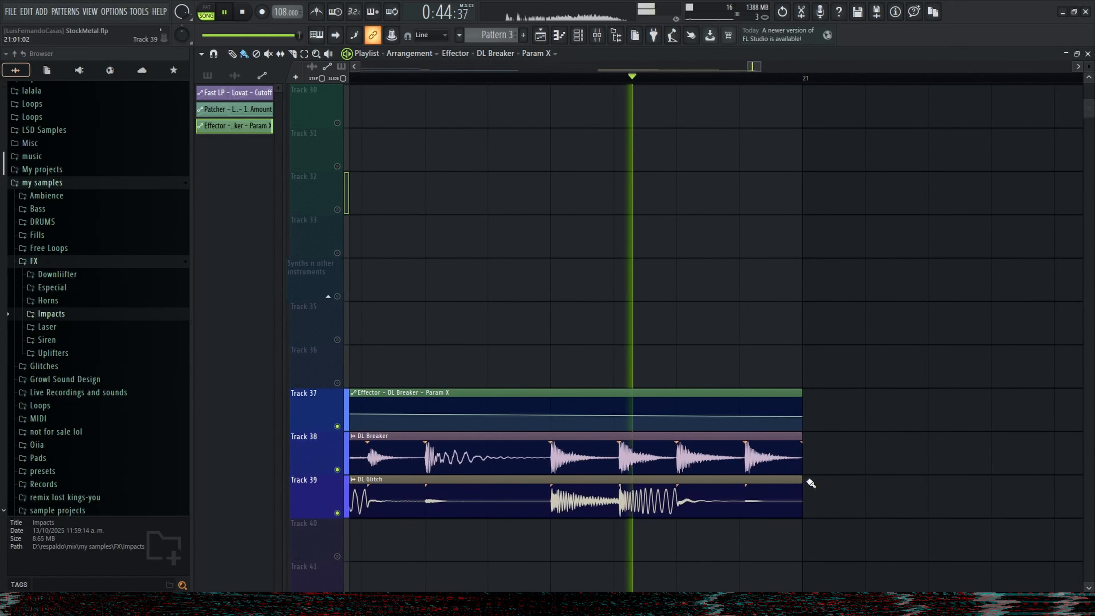
key("space")
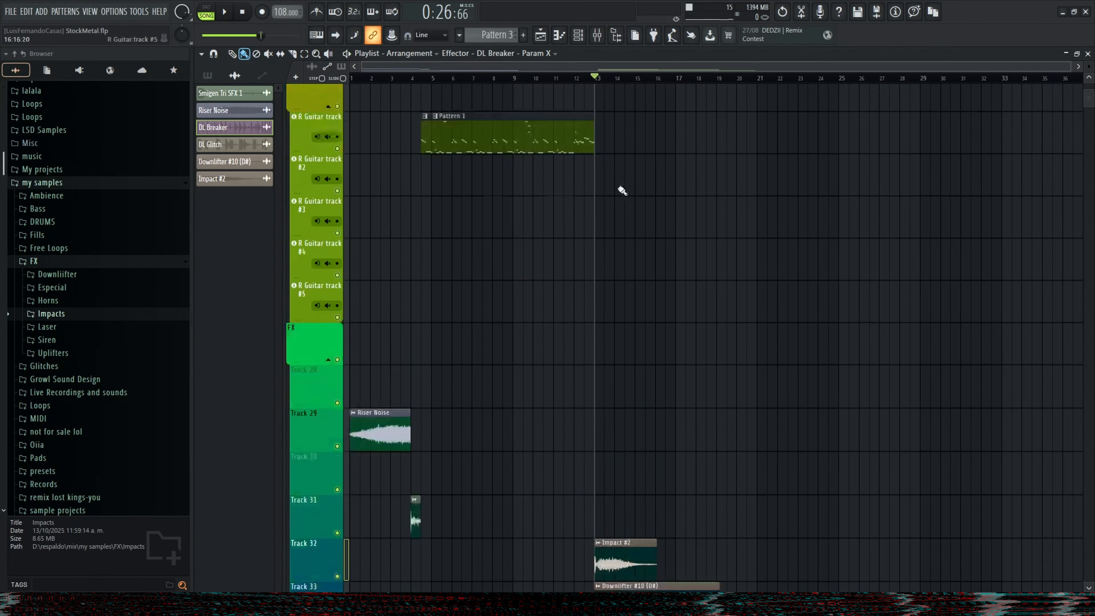
- Create a new empty pattern and place the Ambience Dm sample on track 35 at bar 13
scroll(640, 183, "down", 5)
scroll(497, 233, "up", 4)
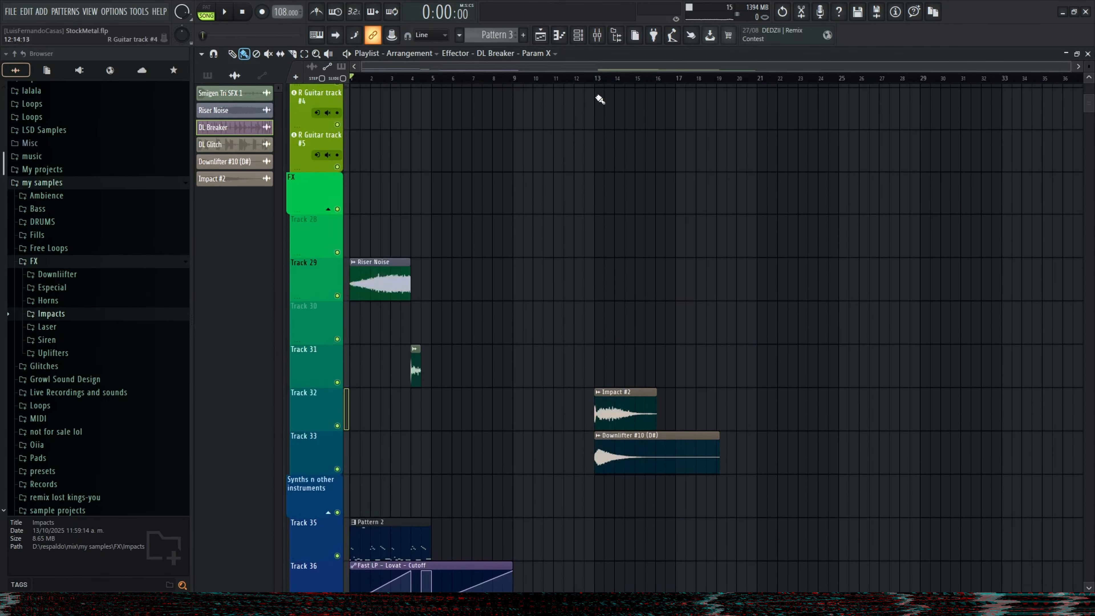
left_click(578, 35)
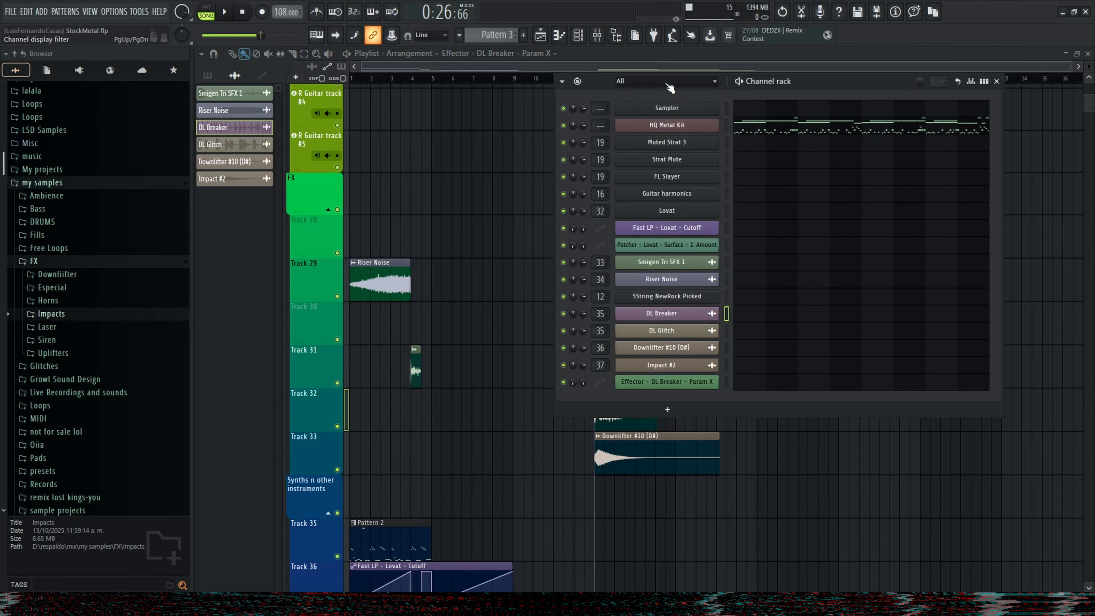
key("F4")
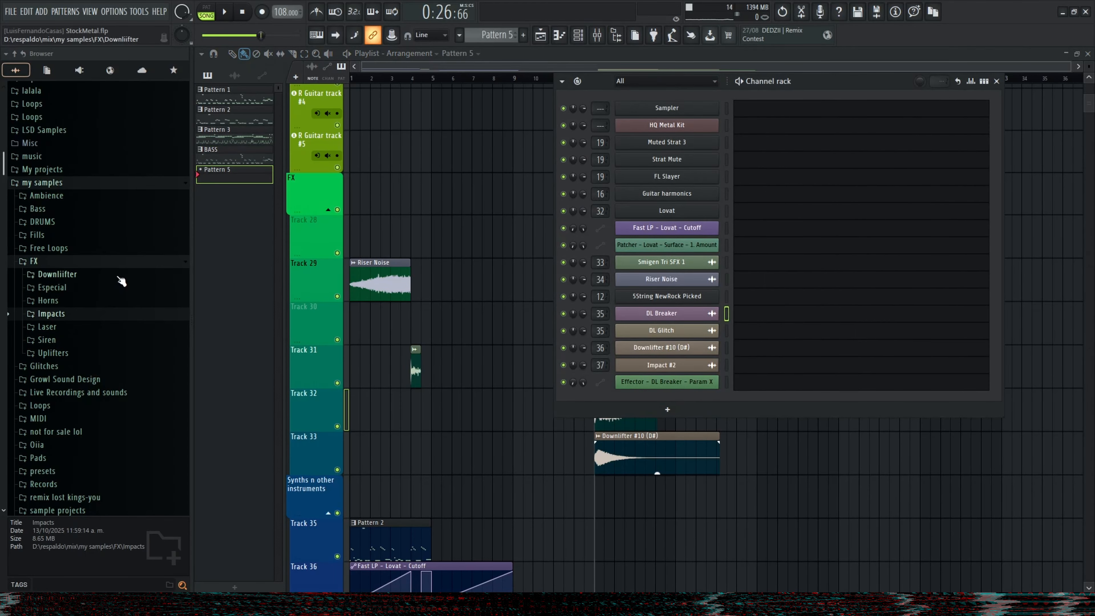
left_click(54, 261)
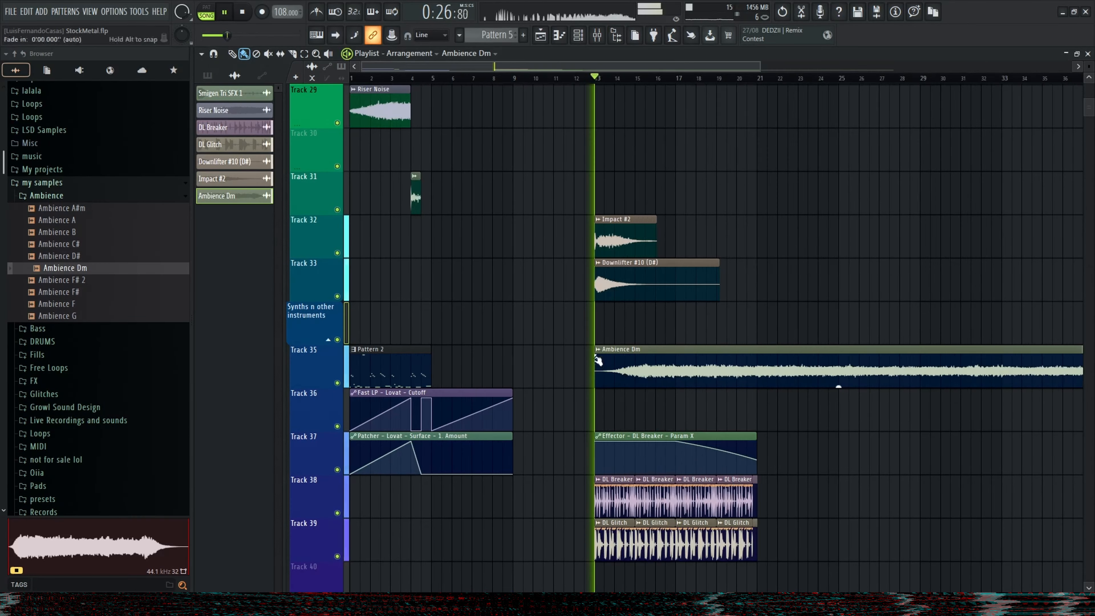
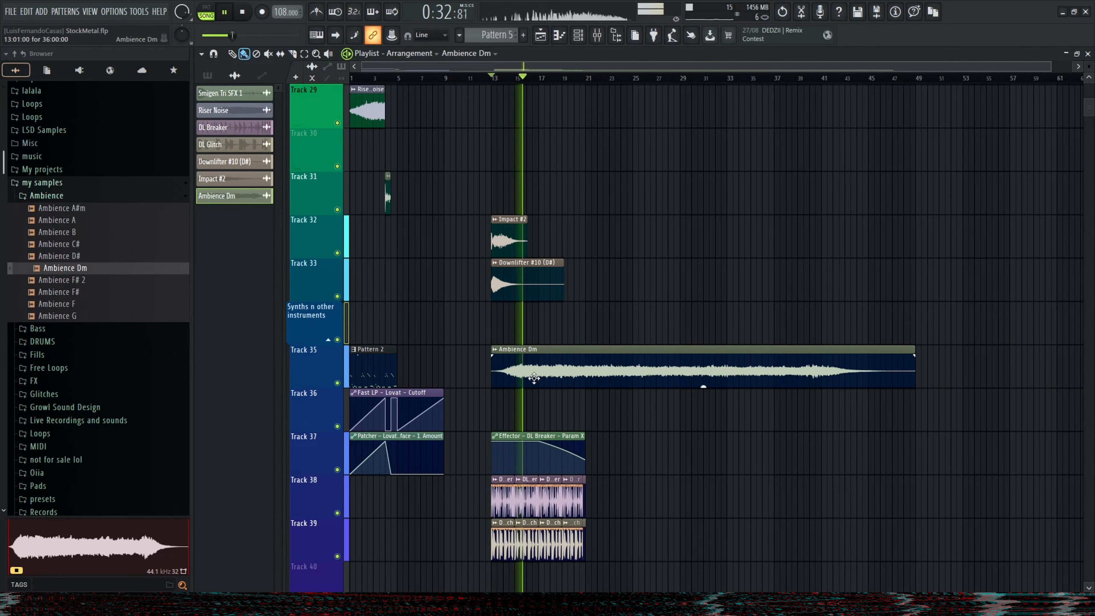
- Route the Ambience Dm audio clip to mixer track 38 and move the clip along track 35 to bar 30
double_click(553, 379)
left_click(501, 141)
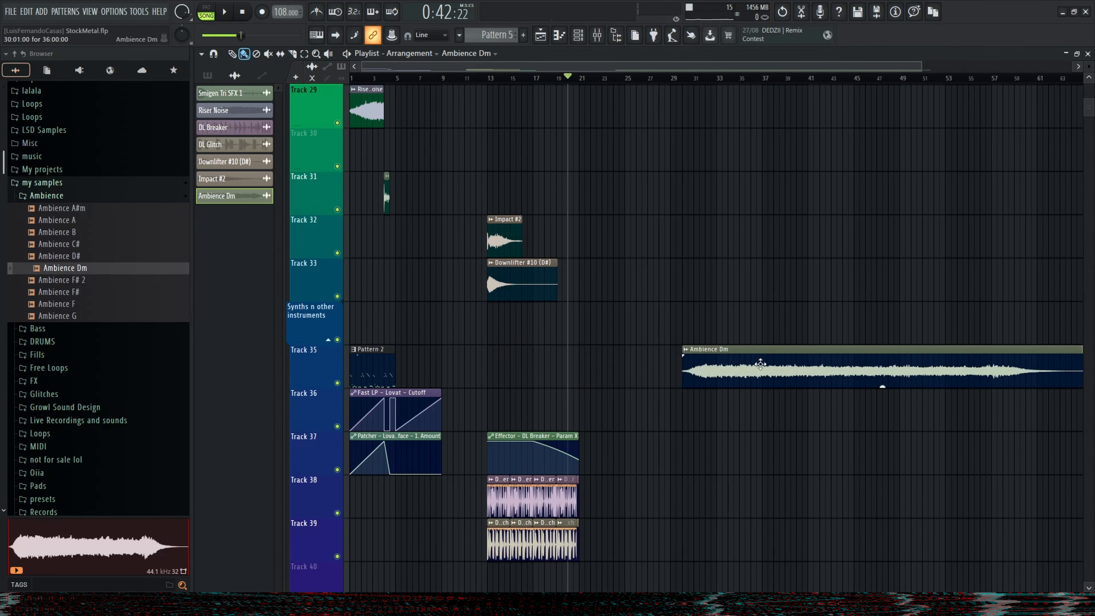
- Audition the other samples in the Ambience folder and place Ambience D# on track 35 at bar 13
left_click(86, 243)
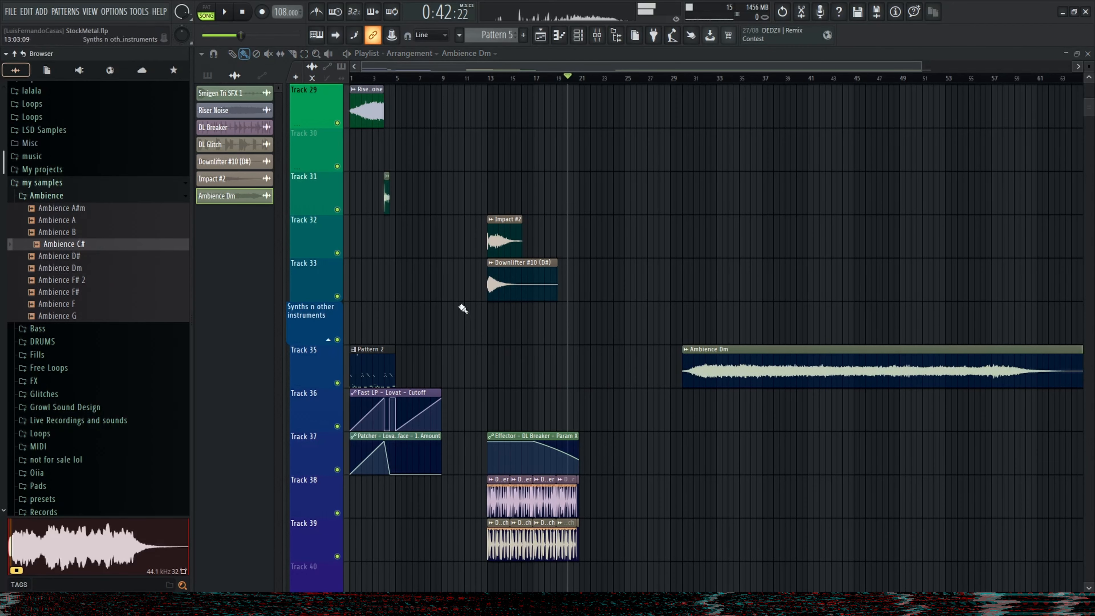
left_click(100, 233)
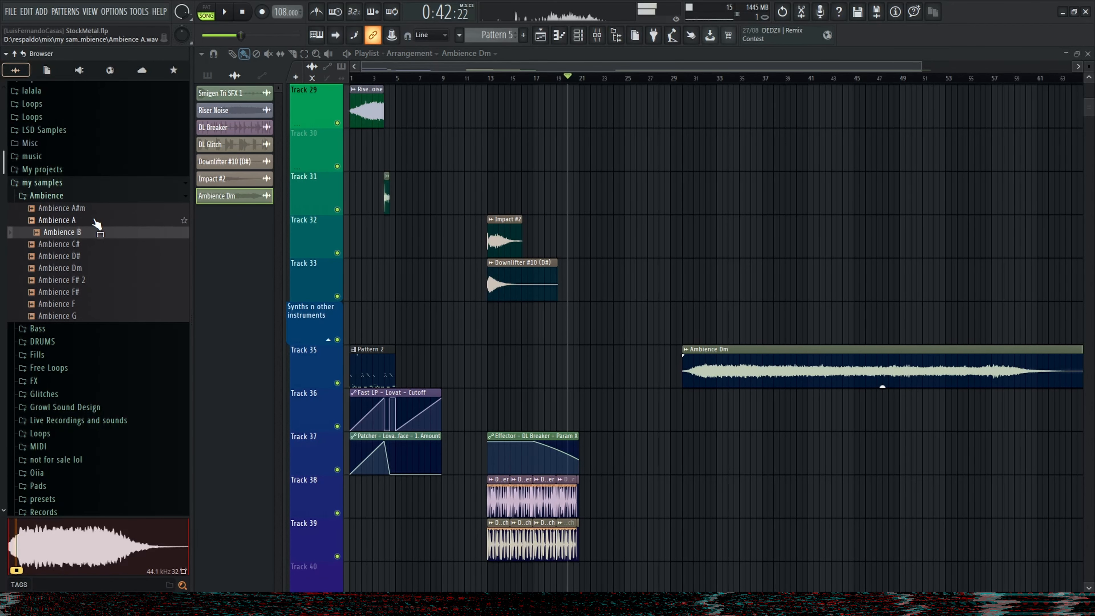
left_click(93, 220)
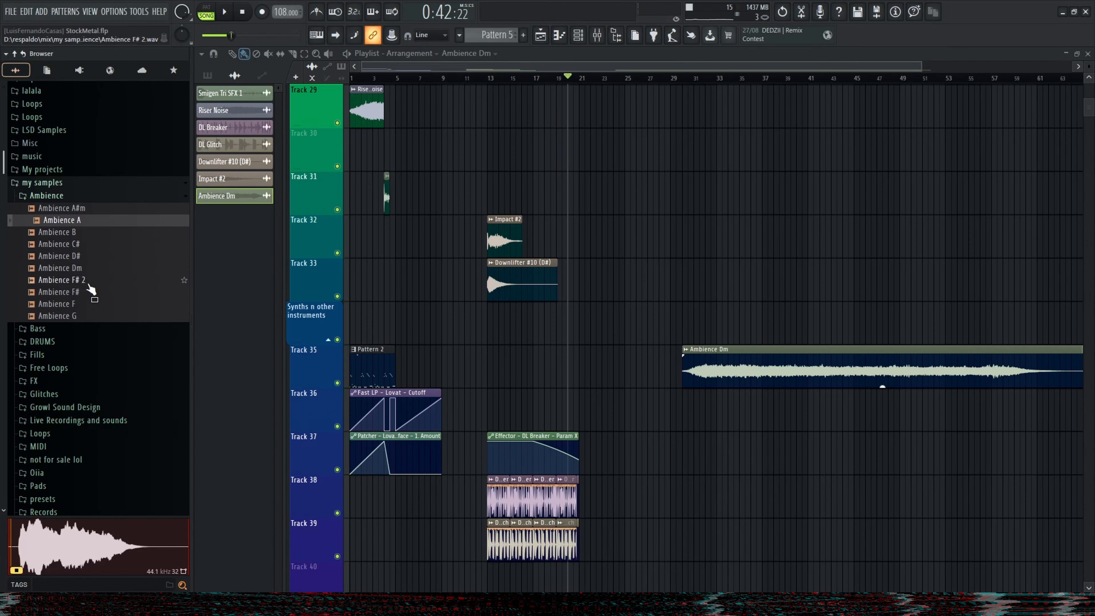
left_click(91, 305)
left_click(93, 322)
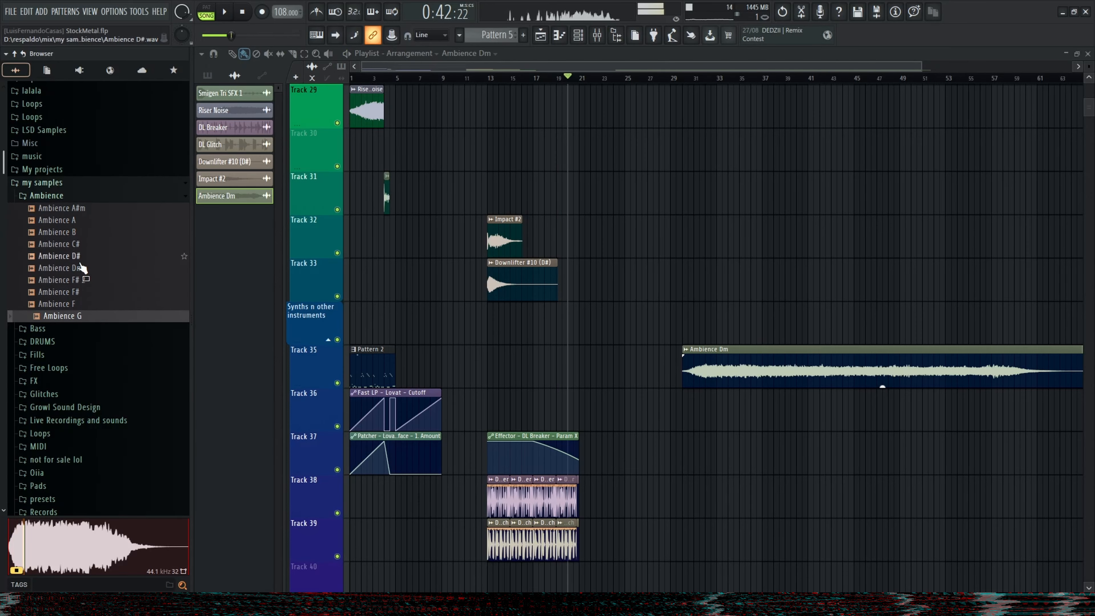
left_click(92, 258)
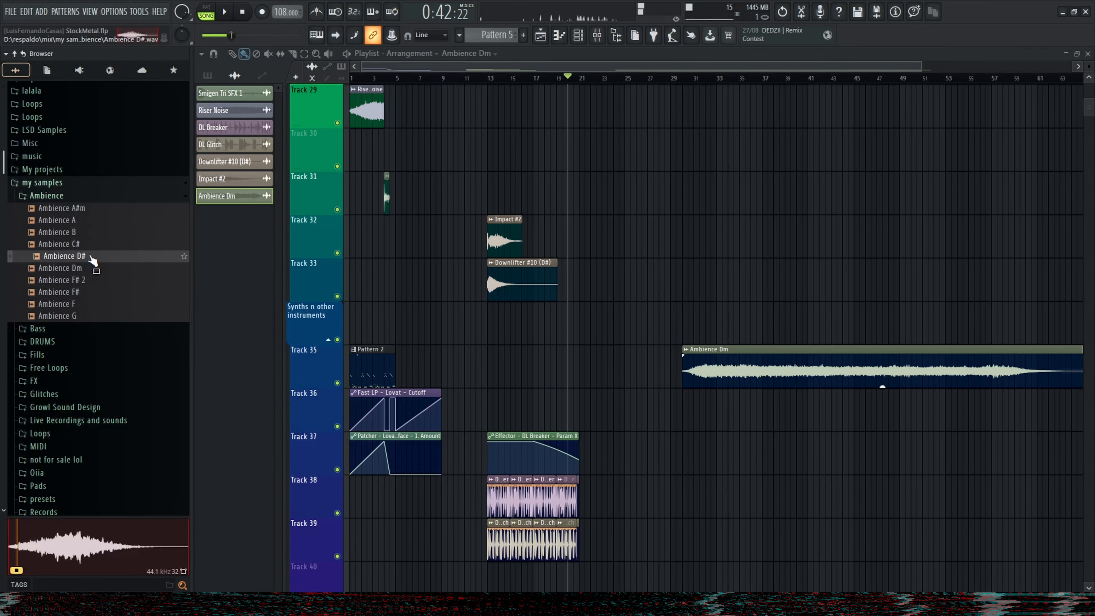
left_click_drag(88, 261, 502, 369)
key("space")
key("space")
left_click(488, 78)
key("space")
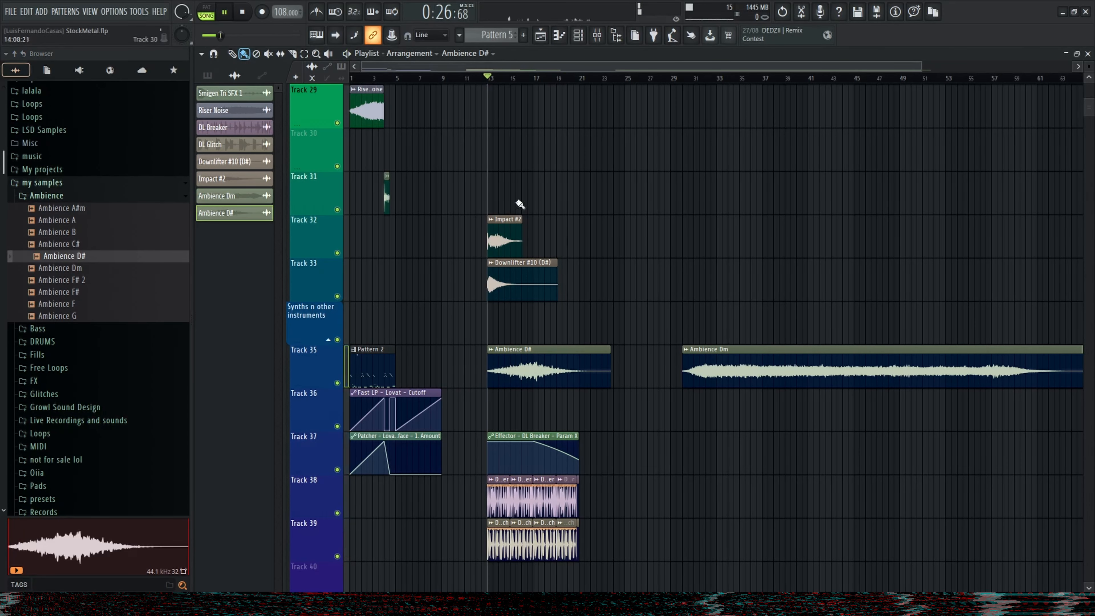
- Route the Ambience D# audio clip to mixer track 39
double_click(580, 370)
key("space")
left_click_drag(520, 140, 520, 134)
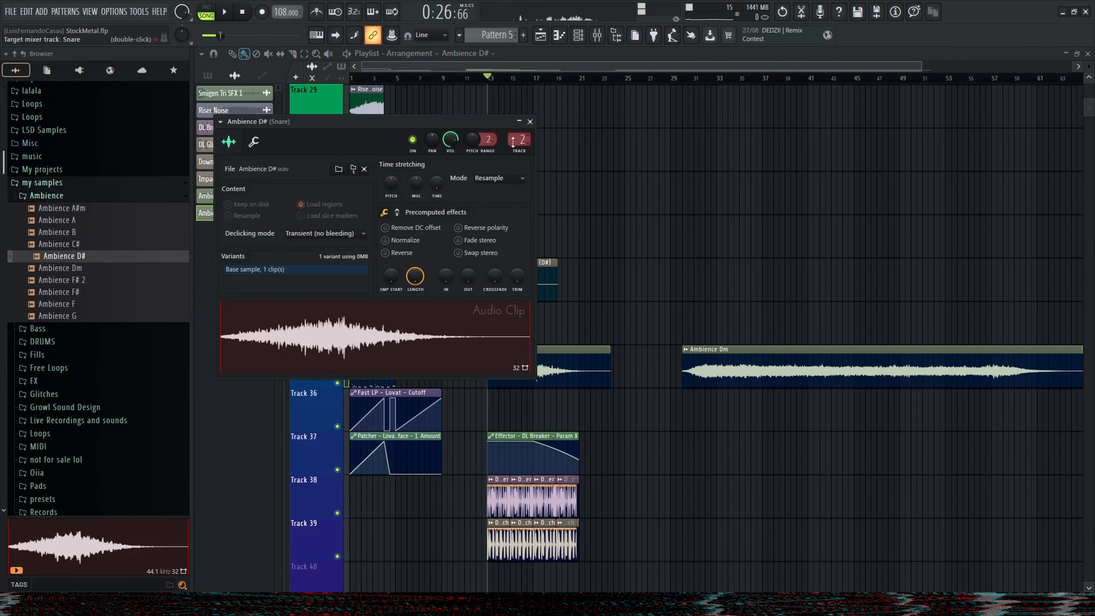
- Add a copy of Pattern 1 on the first R Guitar track at bar 13 and a BASS clip on BASS 1 at bar 21
scroll(638, 417, "down", 5)
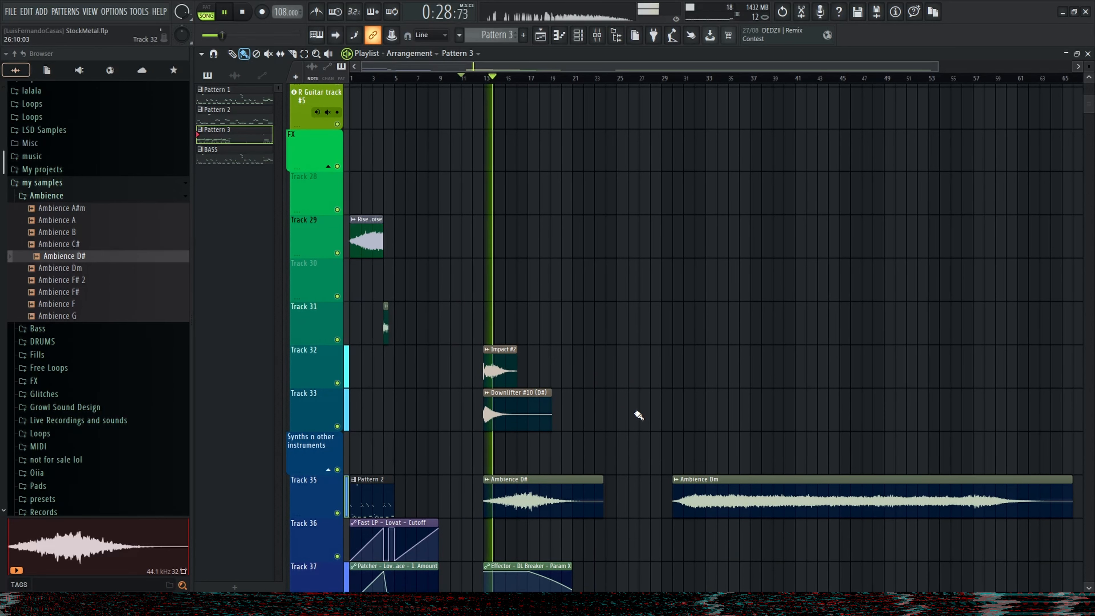
scroll(638, 416, "up", 6)
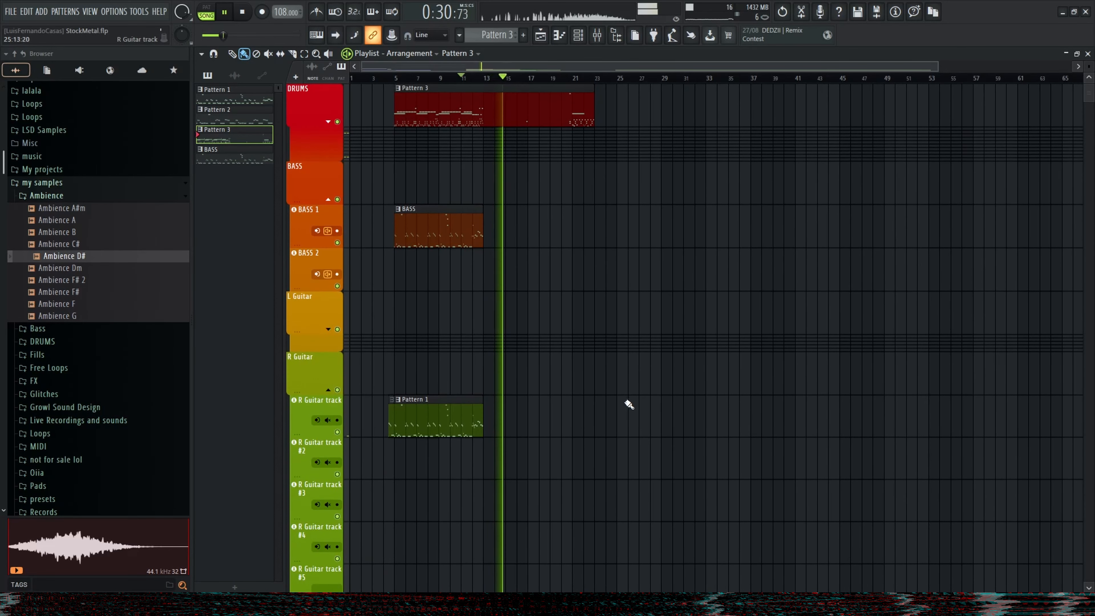
left_click(453, 422)
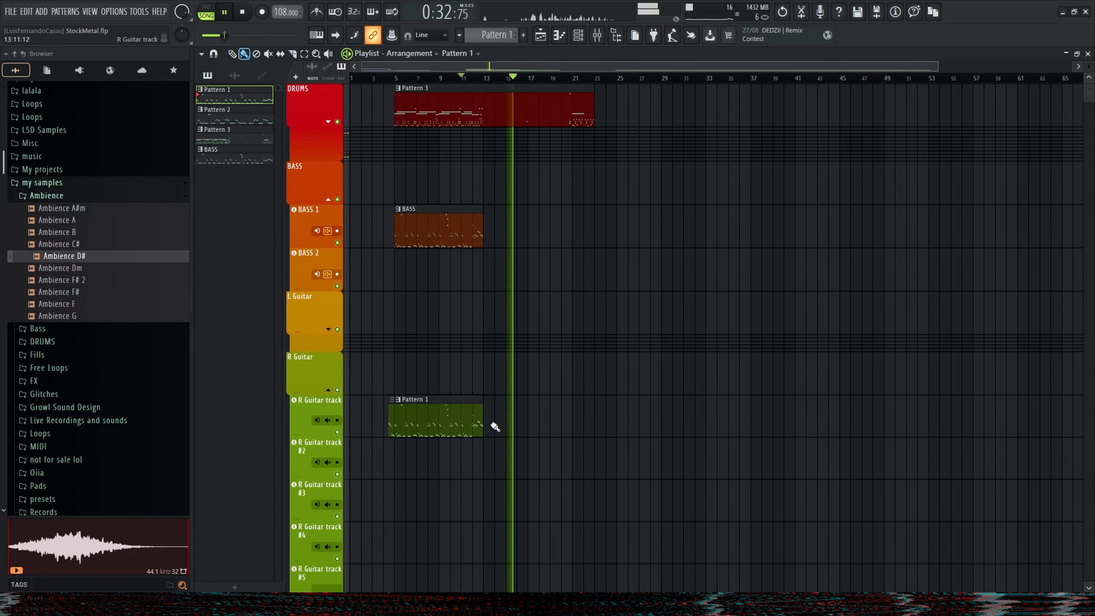
left_click(495, 426)
scroll(511, 426, "up", 2)
left_click(464, 235)
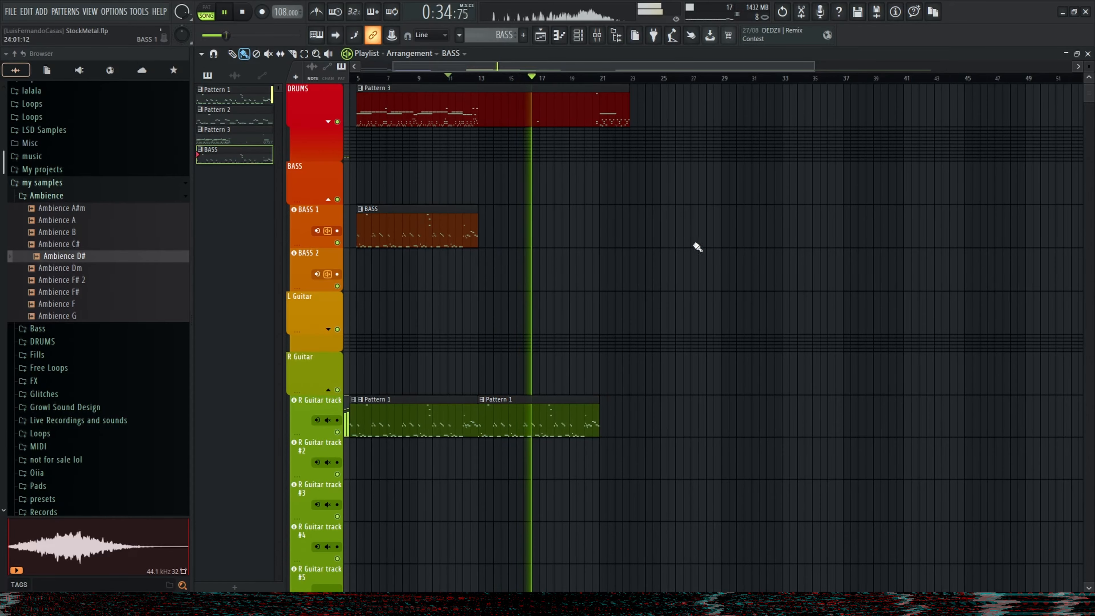
left_click(606, 235)
scroll(642, 302, "down", 4)
- Insert Fruity Parametric EQ 2 in effect slot 6 of the R Guitar bus in the mixer
left_click(532, 230)
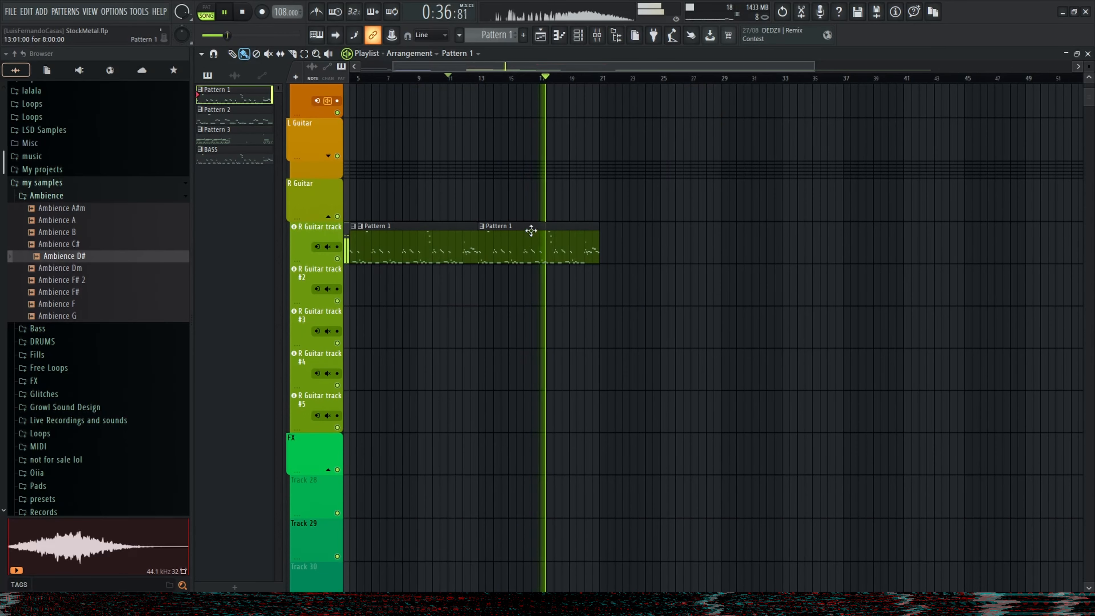
key("F9")
left_click(935, 163)
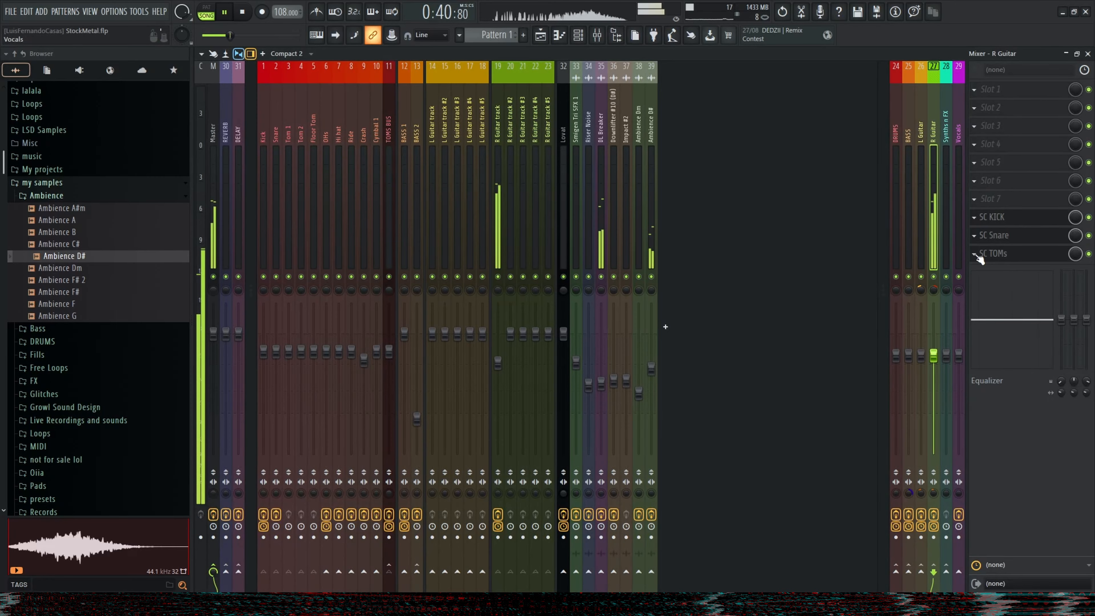
left_click(992, 199)
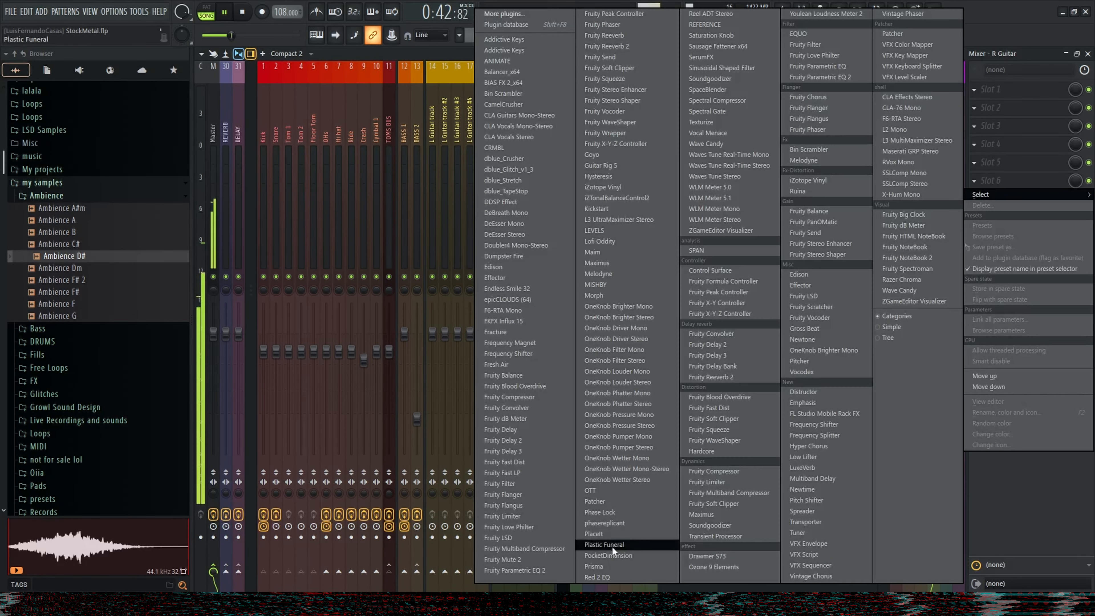
left_click(527, 570)
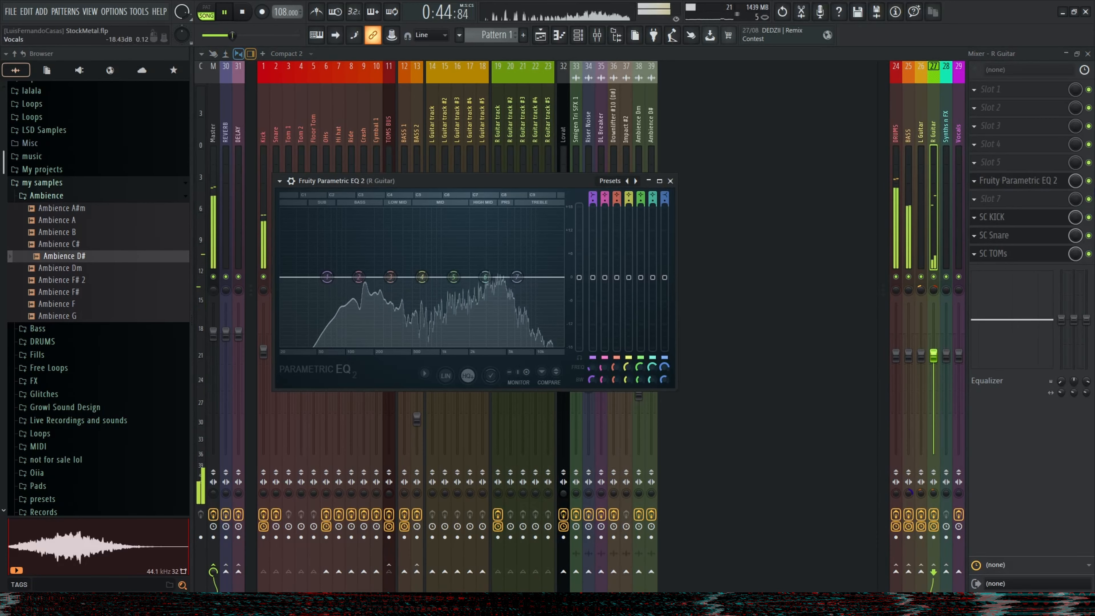
- Load the Radio preset in the R Guitar bus's Fruity Parametric EQ 2 and play the result
key("space")
scroll(596, 194, "down", 2)
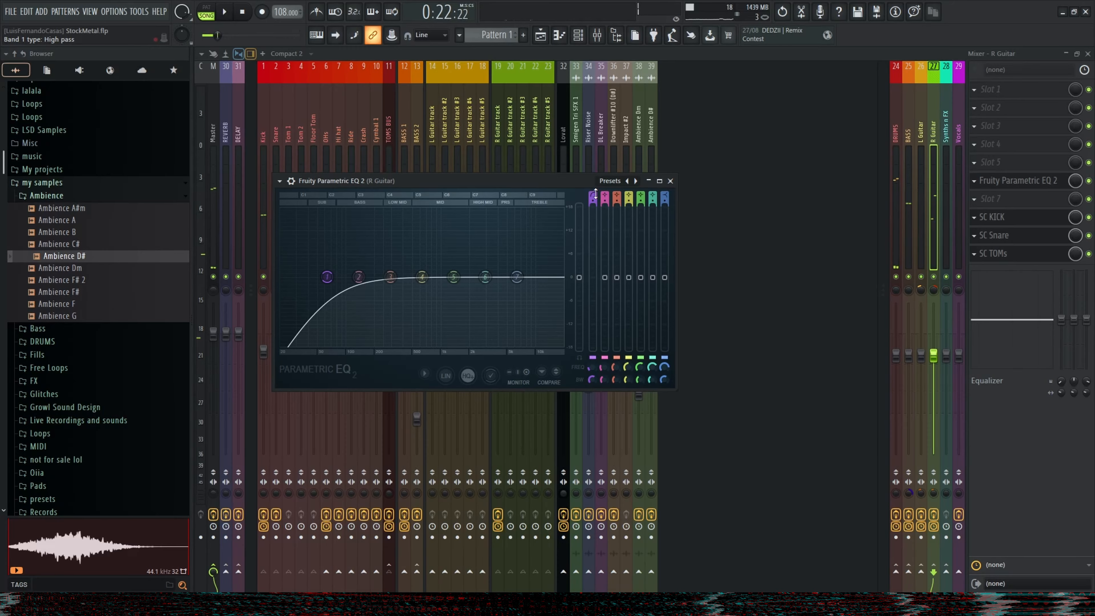
left_click(618, 181)
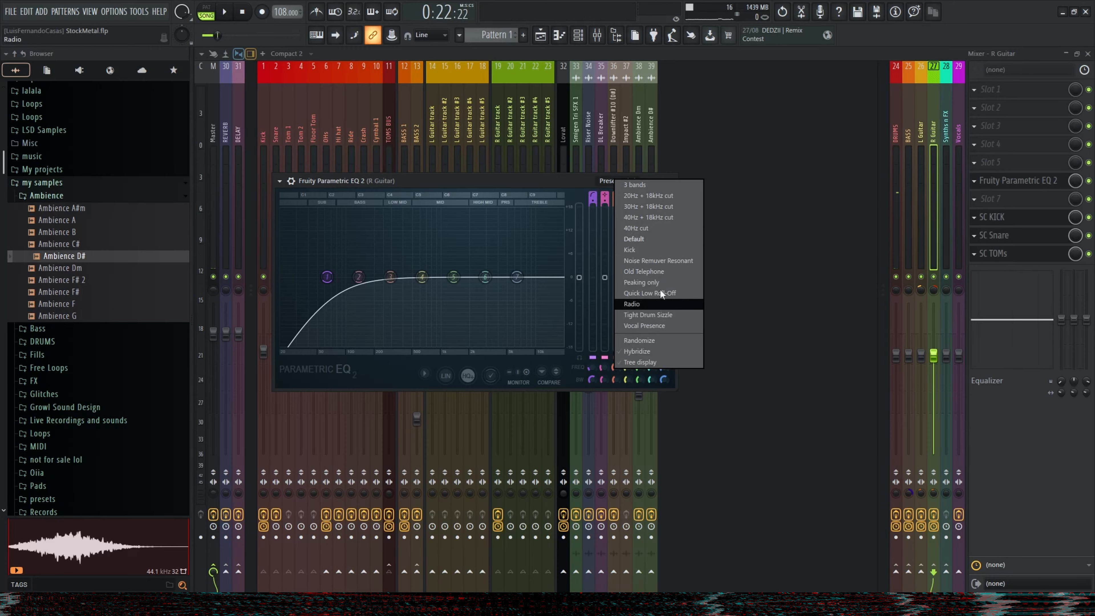
left_click(635, 304)
key("space")
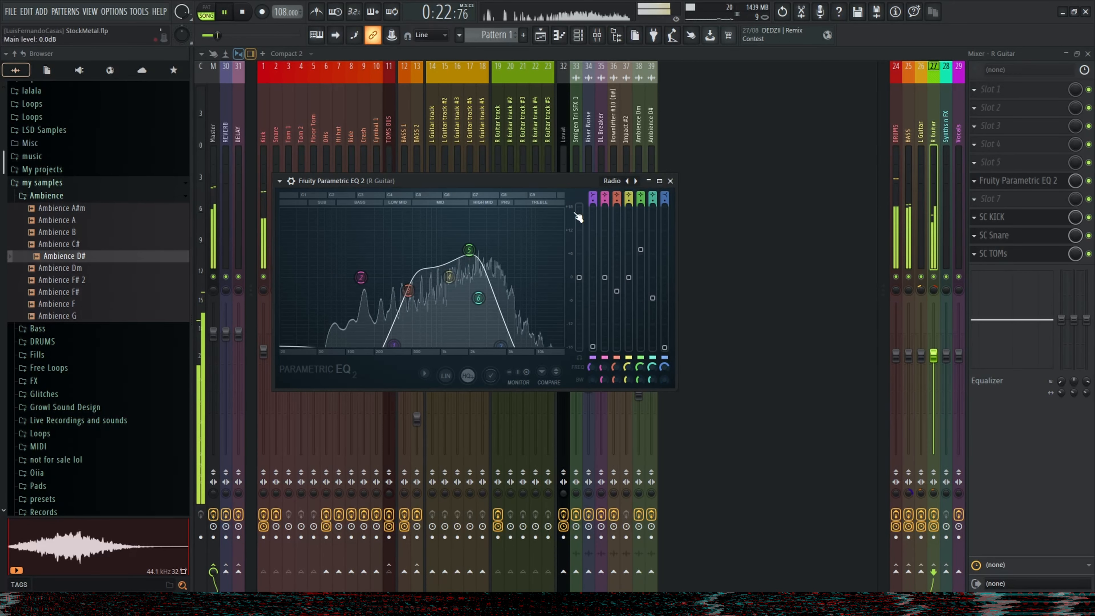
- Play the section from bar 13 and check the R Guitar bus with its Fruity Parametric EQ 2 in the mixer
left_click(542, 36)
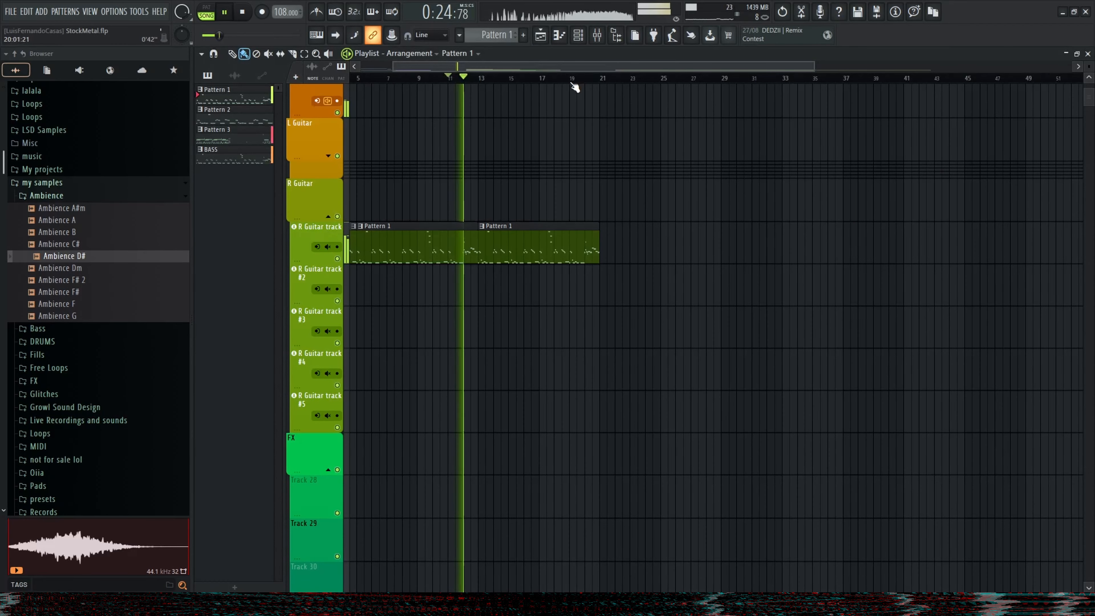
key("space")
left_click(484, 77)
key("space")
key("F9")
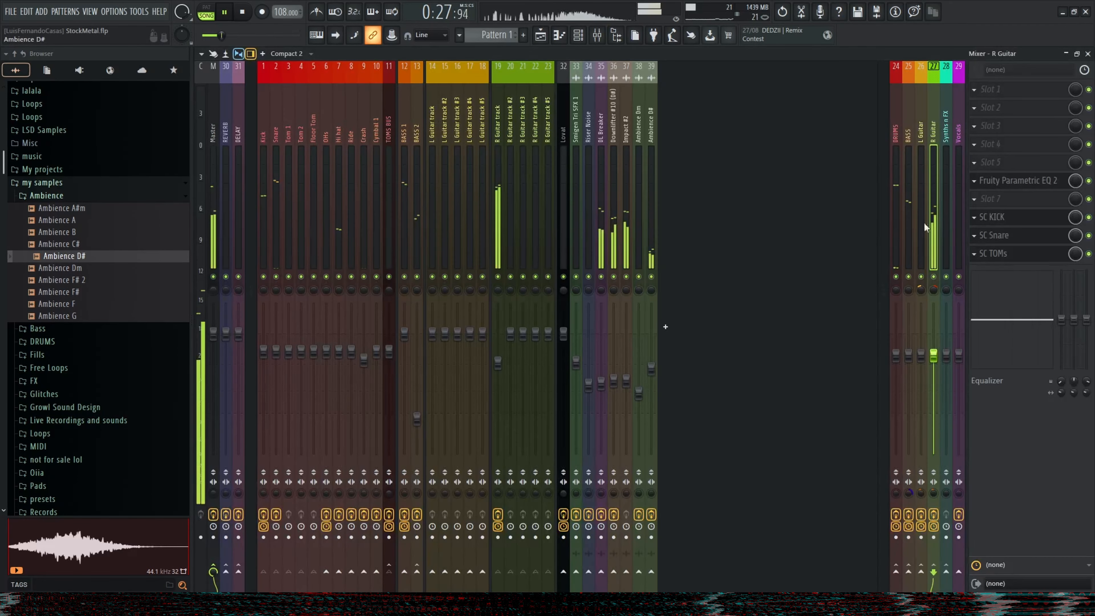
left_click(1028, 184)
left_click(1001, 189)
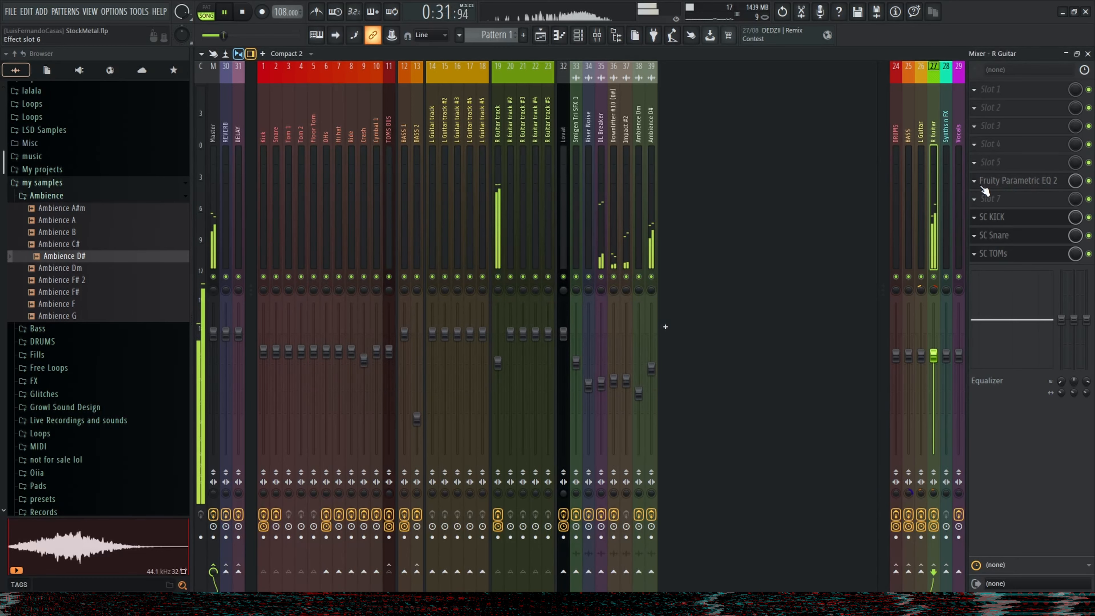
- Stop playback and delete the Fruity Parametric EQ 2 from slot 6 of the R Guitar bus
key("space")
left_click(974, 182)
left_click_drag(981, 247, 920, 166)
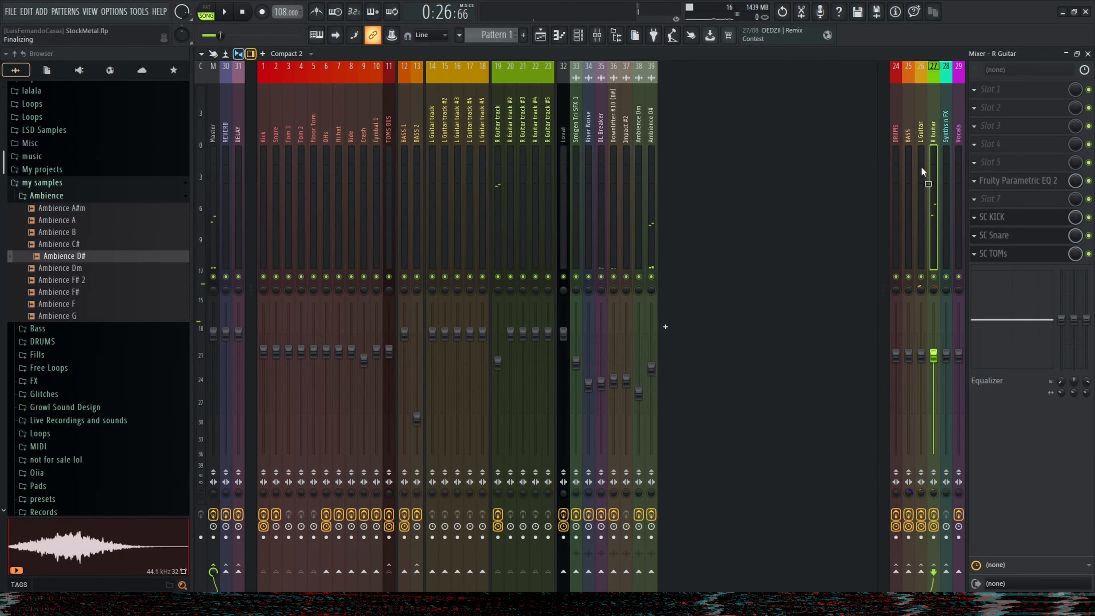
left_click(934, 140)
left_click(973, 181)
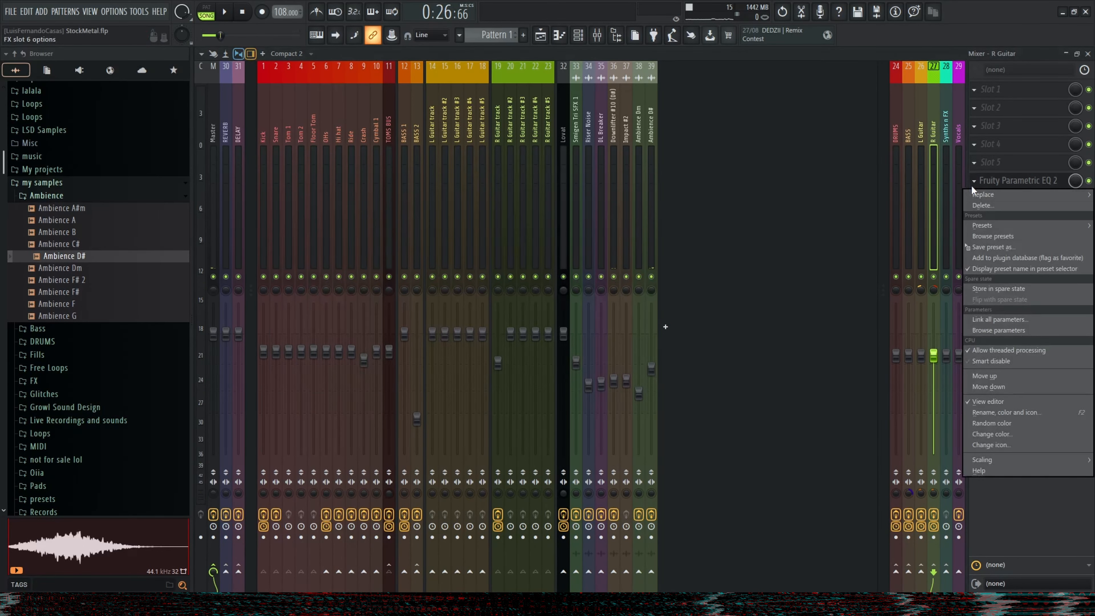
left_click(983, 206)
- Examine the playlist arrangement and Pattern 1's guitar channels in the channel rack
left_click(540, 36)
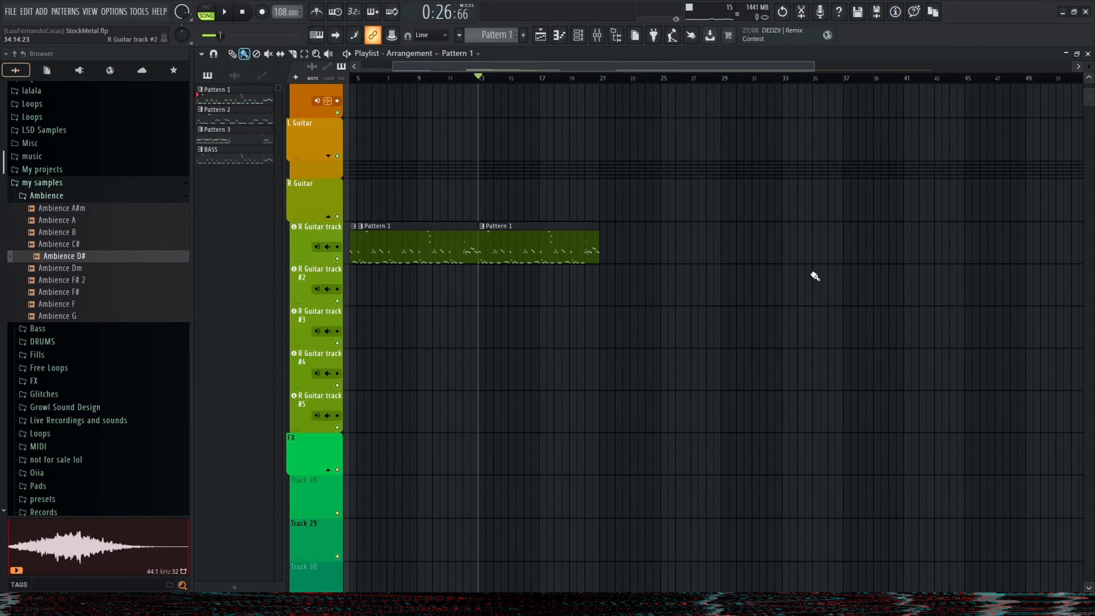
scroll(471, 384, "up", 4)
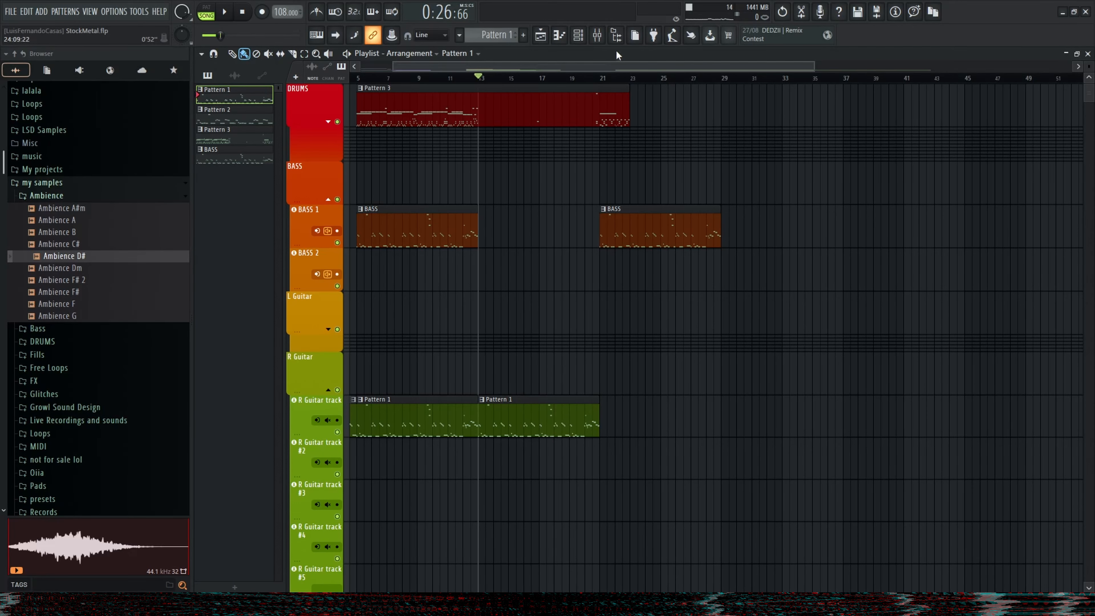
left_click(587, 42)
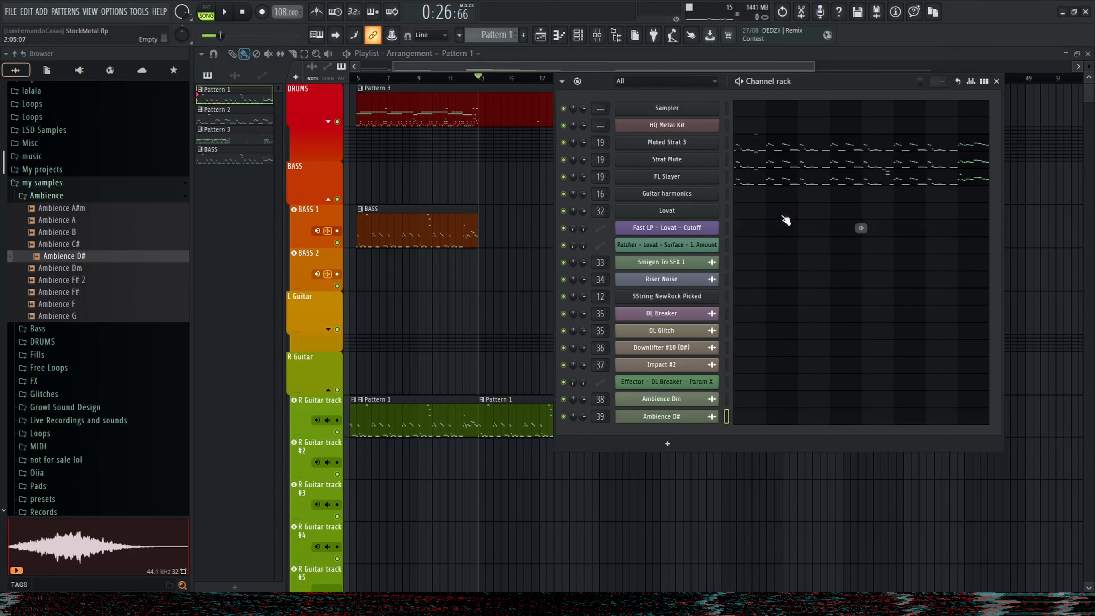
right_click(703, 185)
left_click(833, 190)
key("F6")
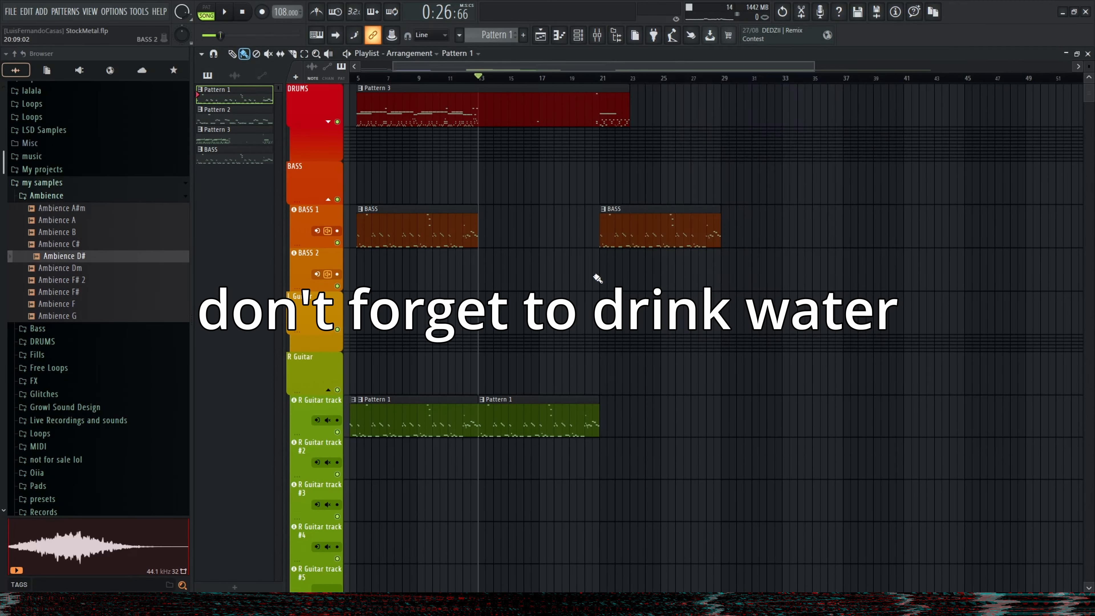
- Add the Lead Guitarra Electrica instrument on the L Guitar track and insert a second Distructor in effect slot 4
key("F6")
left_click(561, 444)
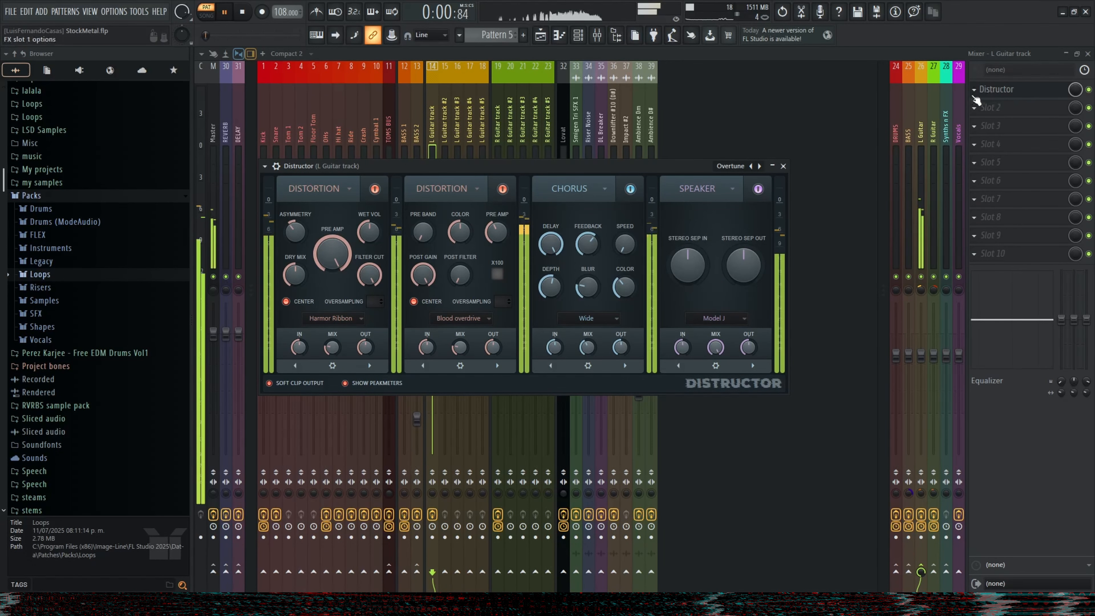
left_click(973, 91)
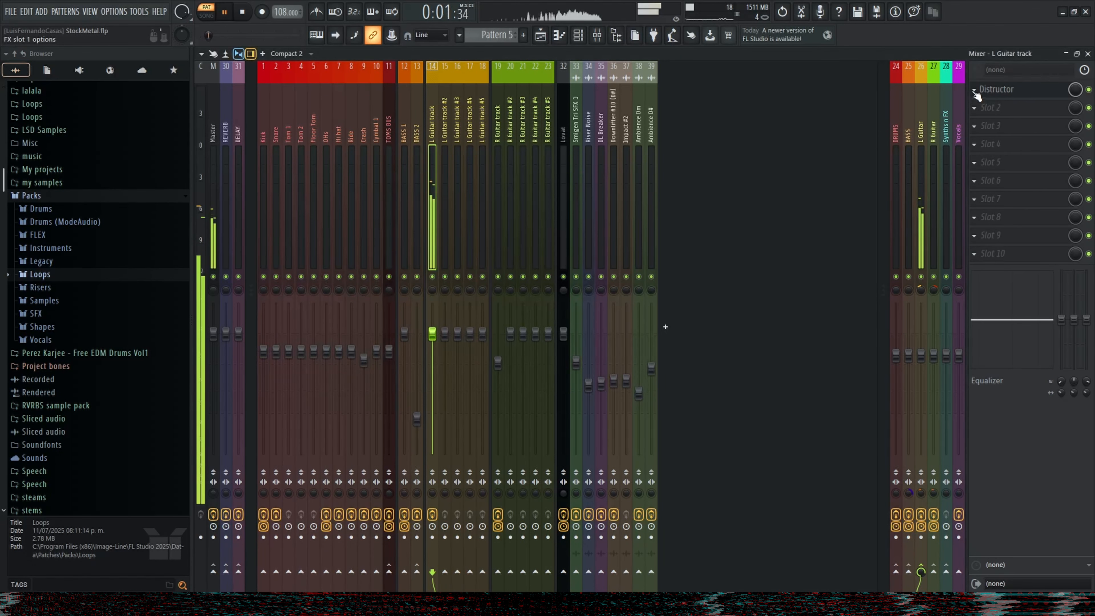
left_click_drag(984, 158, 992, 136)
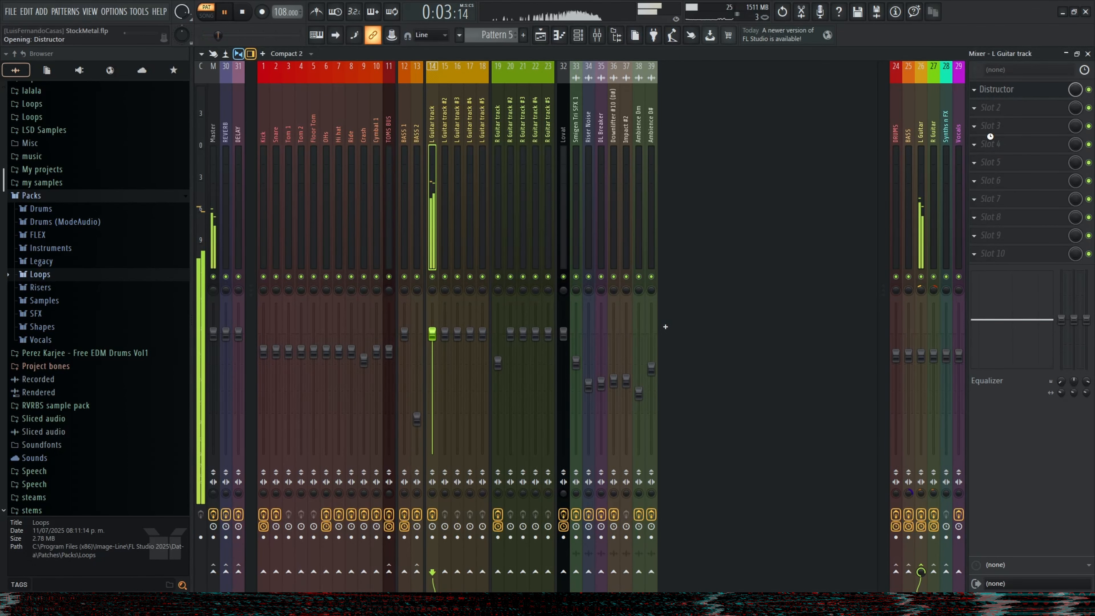
- On the L Guitar bus, bypass Fruity Parametric EQ 2 and move SC Snare to slot 10
left_click(925, 143)
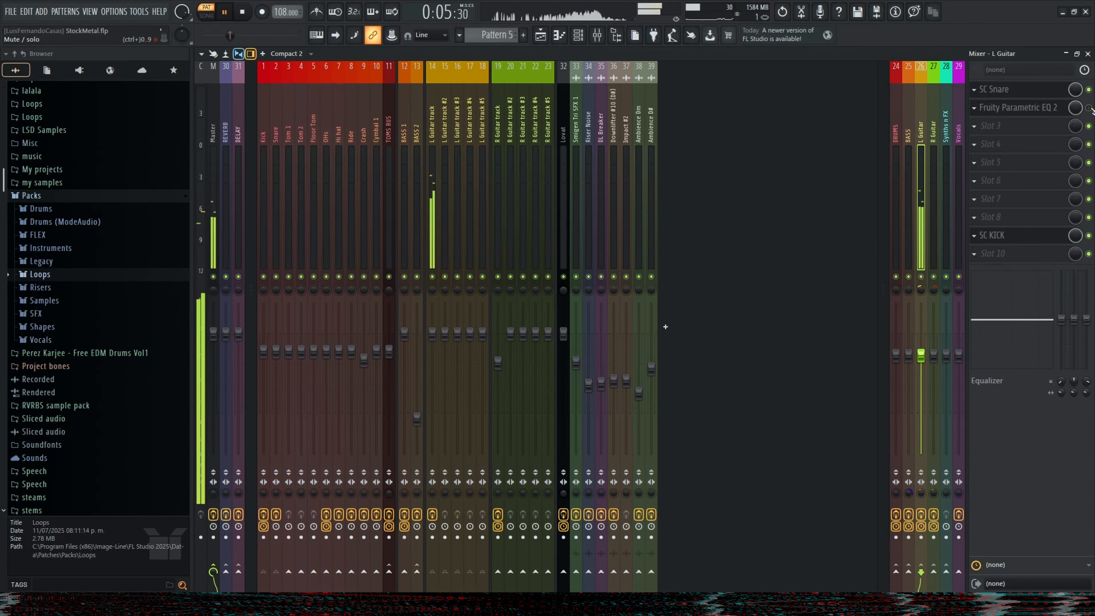
left_click_drag(1021, 258, 1017, 255)
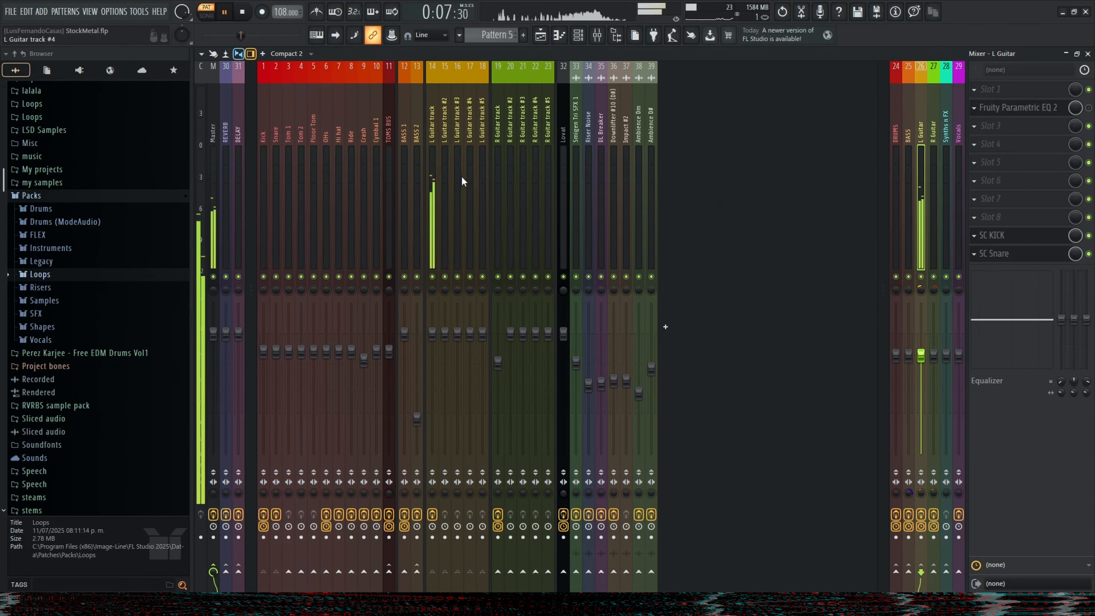
- Open the Lead Guitarra Electrica synth and lower filter F2's FX amount in its matrix
left_click(437, 186)
key("F6")
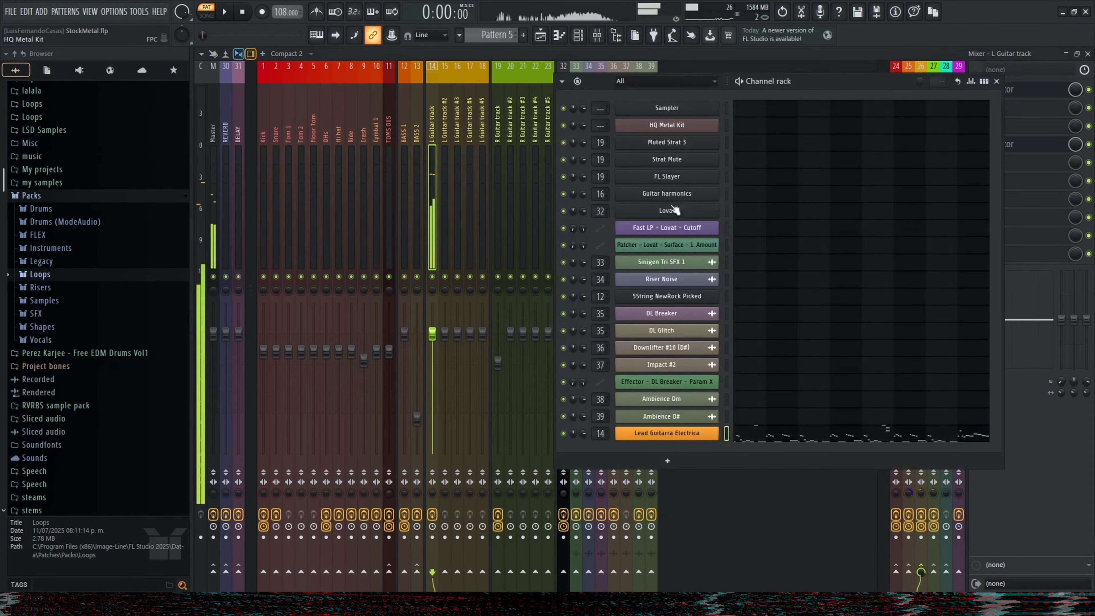
left_click(690, 435)
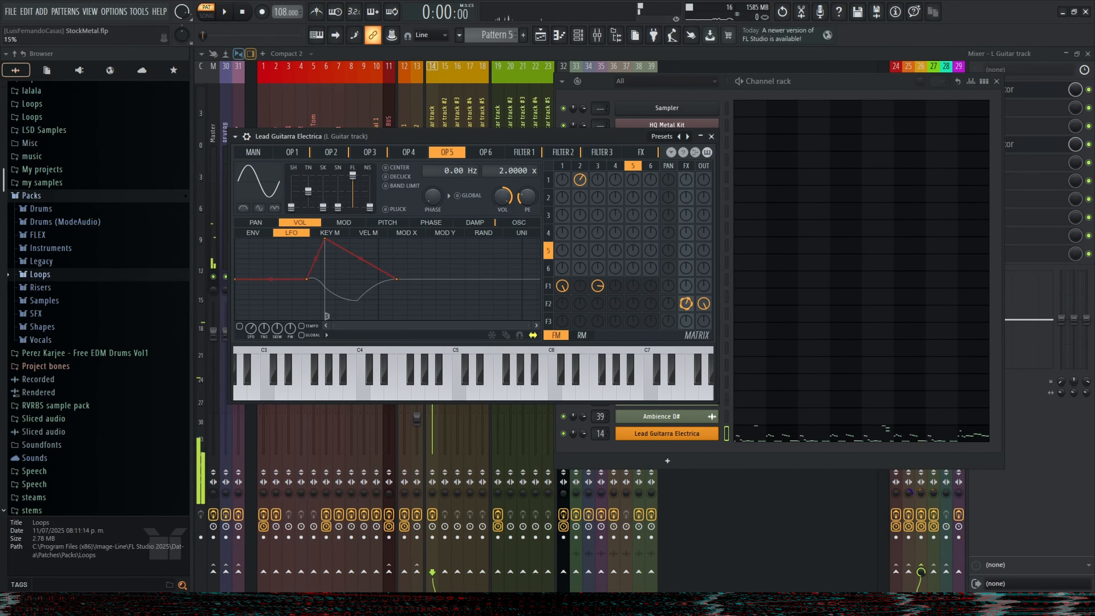
left_click_drag(686, 303, 685, 315)
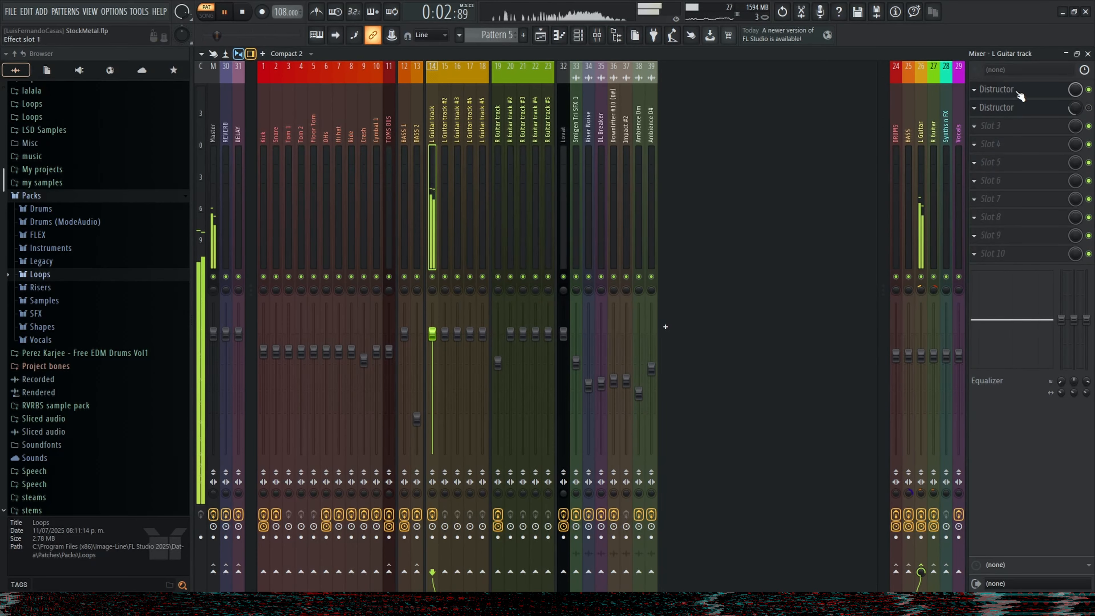
- Load the Overtune preset in the L Guitar track's first Distructor and compare it with the second, leaving both enabled
left_click(1070, 108)
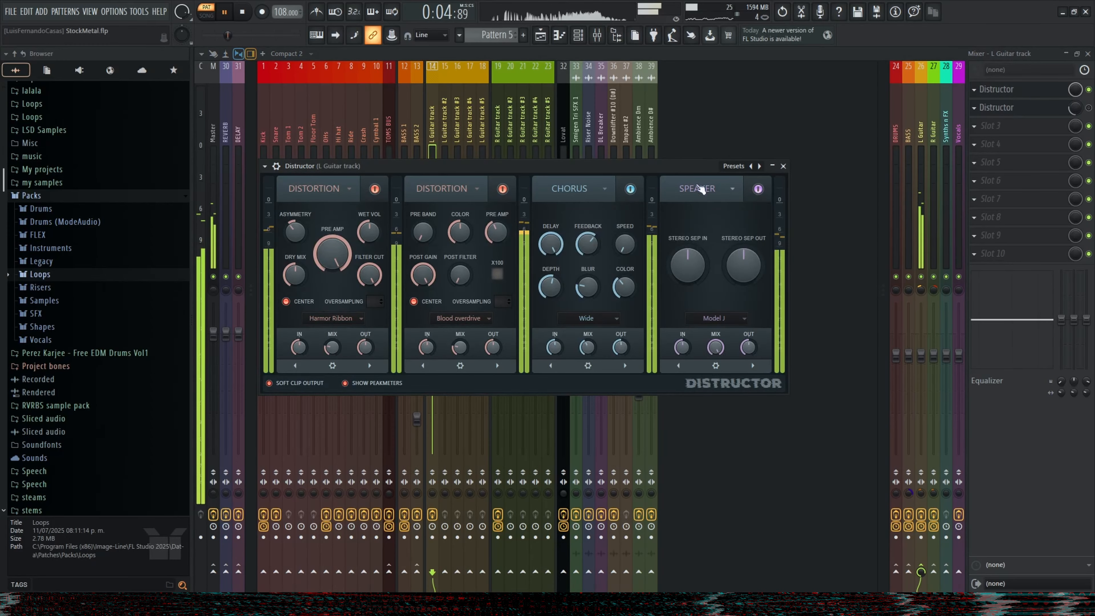
left_click(727, 168)
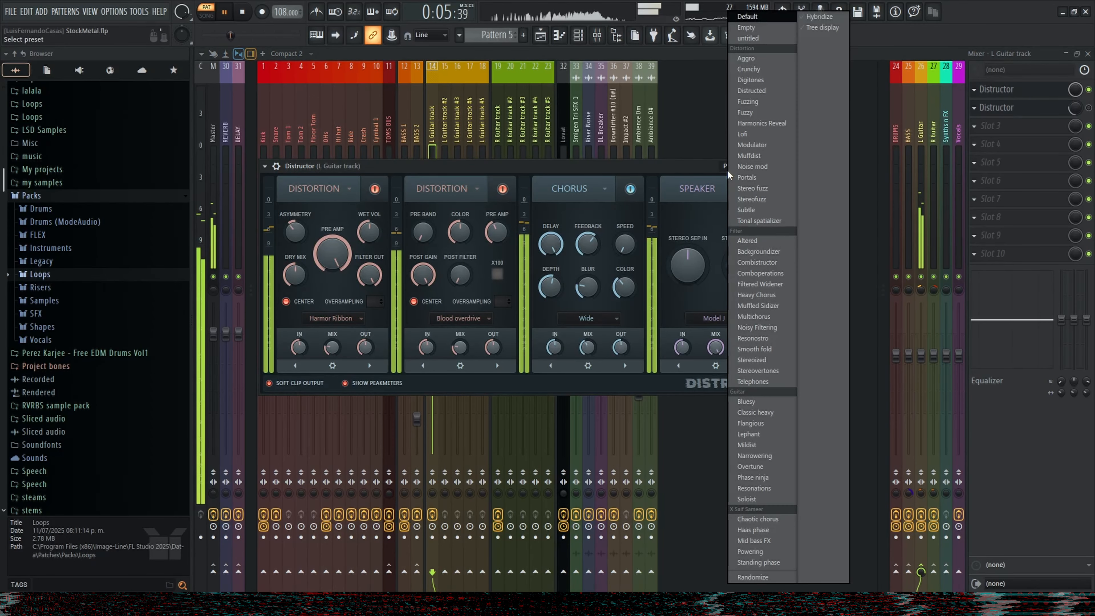
left_click(763, 465)
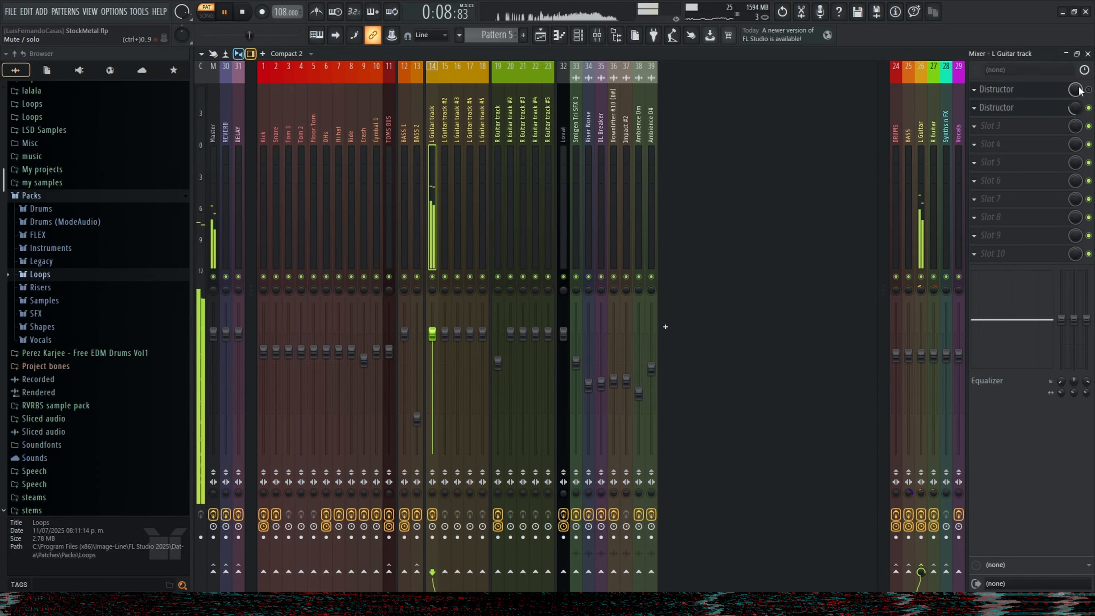
left_click(1034, 111)
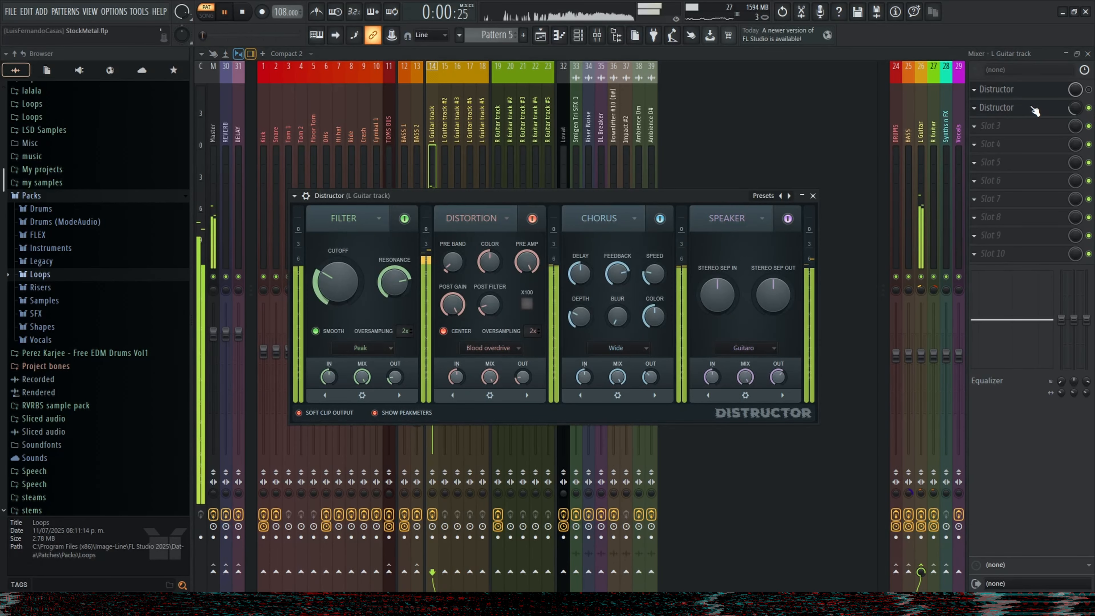
left_click(1089, 89)
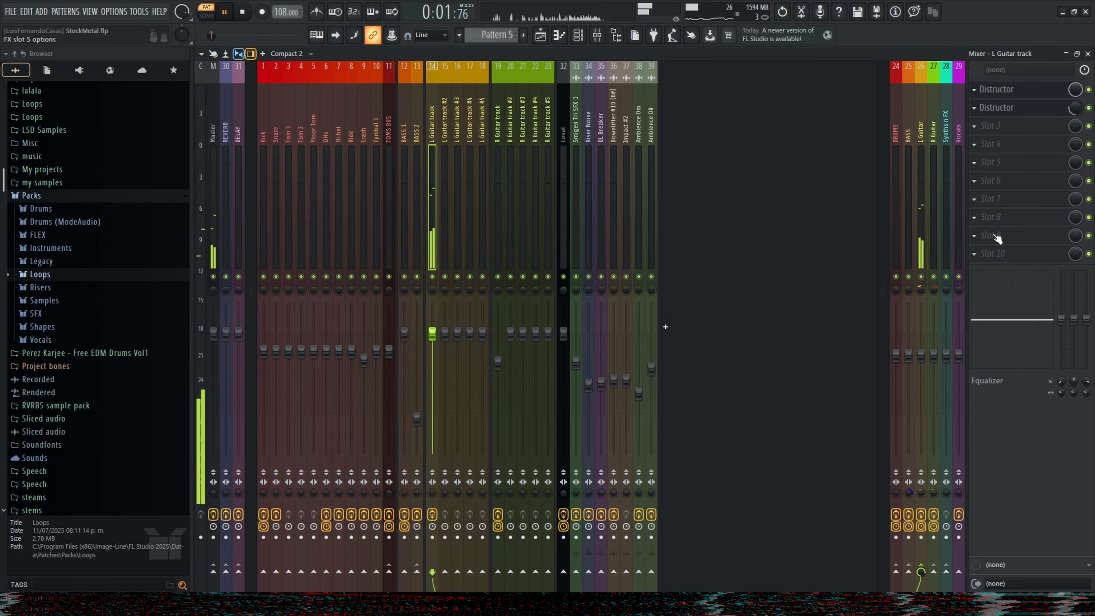
- Insert Fruity Blood Overdrive in effect slot 8 of the L Guitar track
left_click(999, 216)
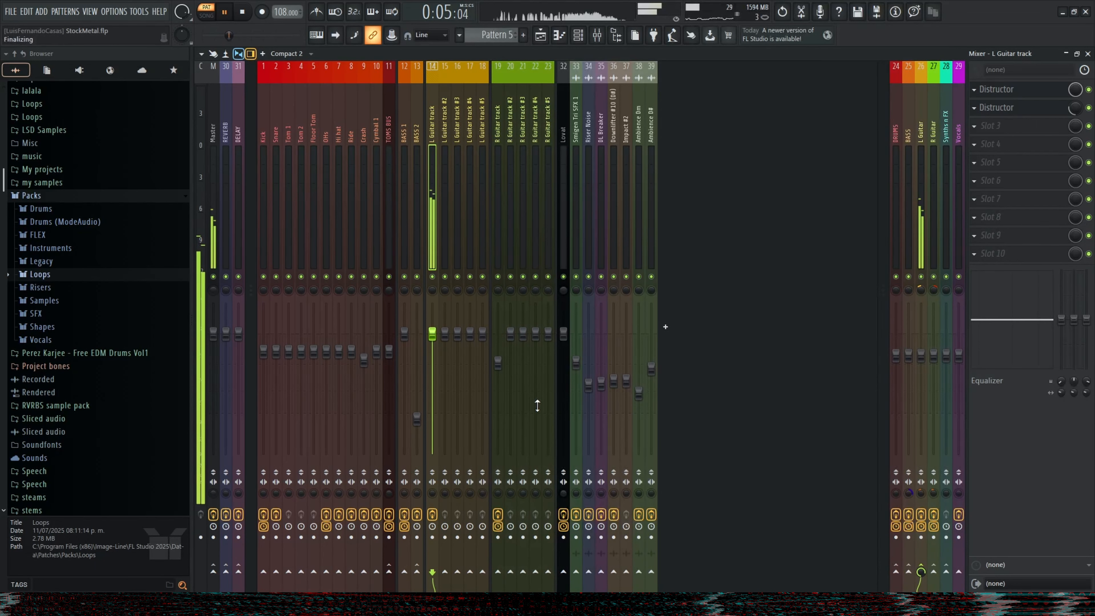
left_click(533, 386)
left_click(995, 390)
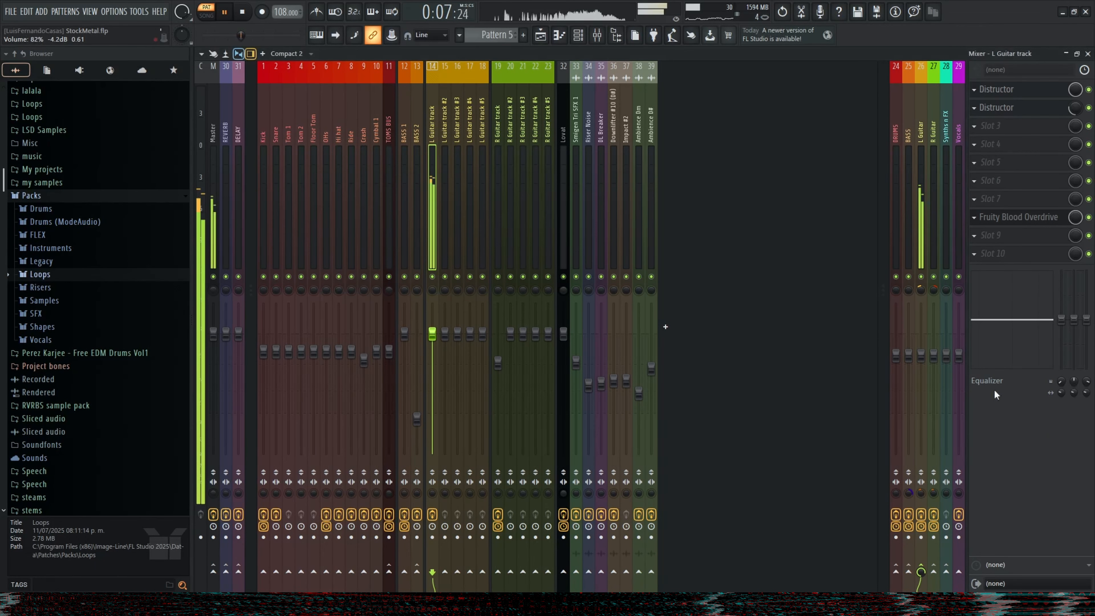
- In the playlist, drop the L Guitar bus's Fruity Parametric EQ 2 mix-level automation to minimum up to bar 13
left_click(924, 161)
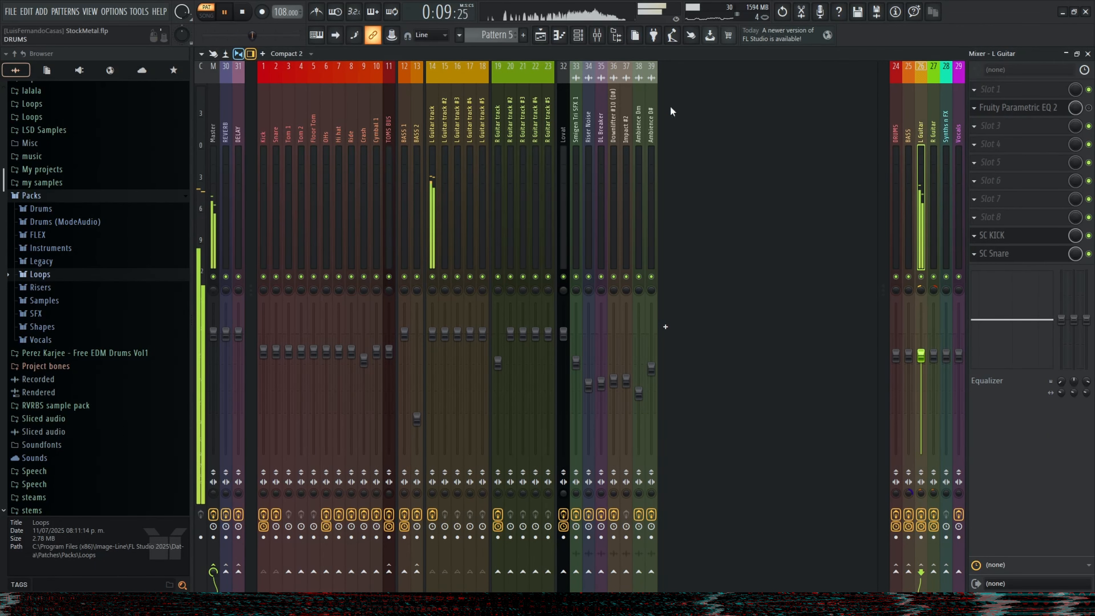
left_click(540, 35)
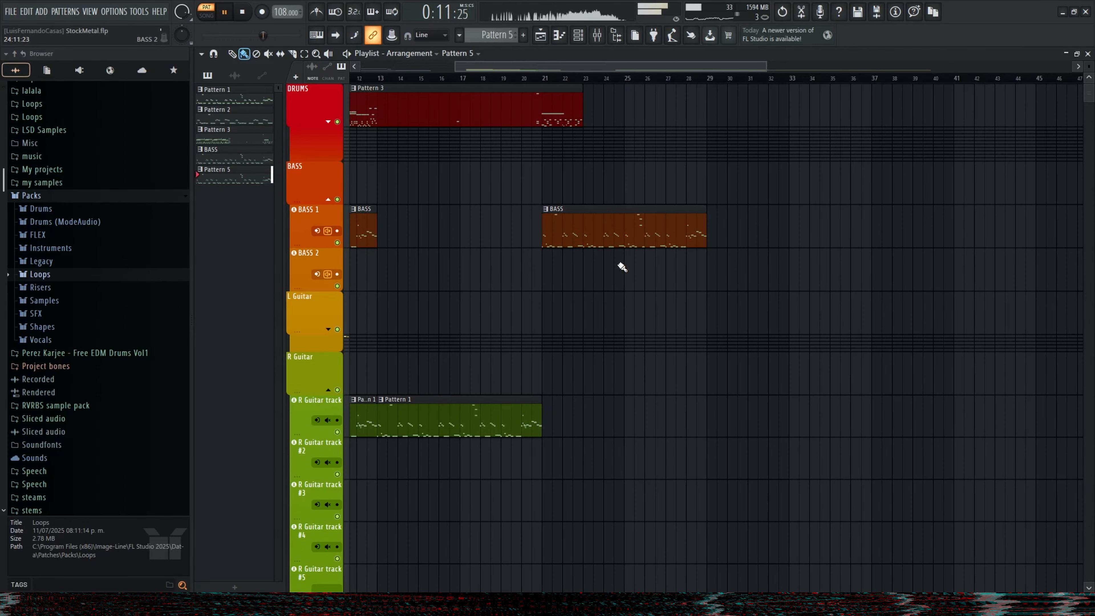
scroll(623, 267, "down", 2)
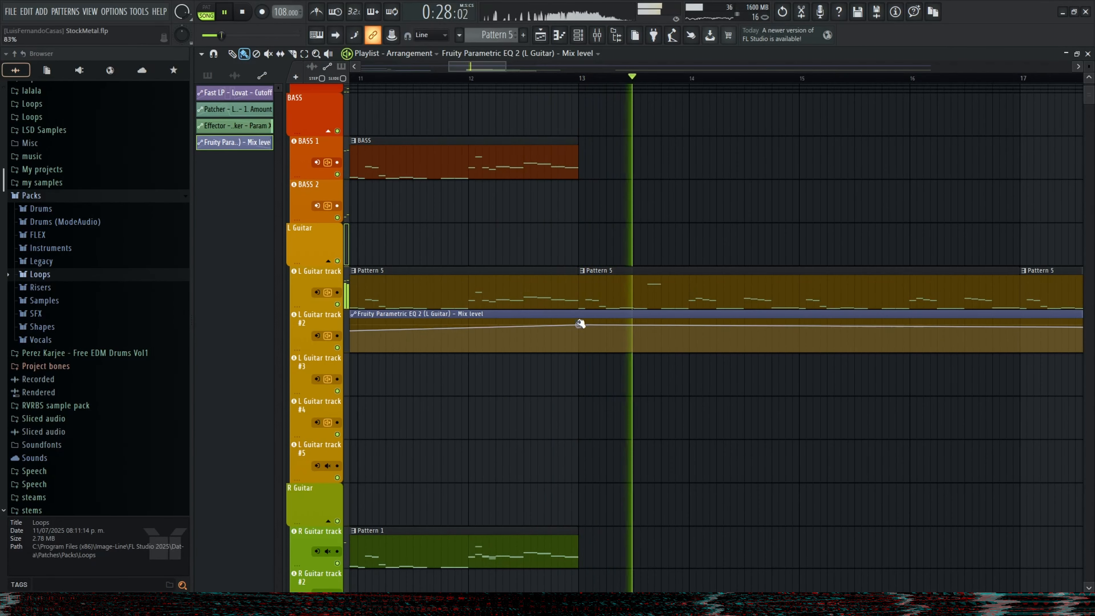
left_click_drag(580, 320, 582, 391)
scroll(531, 365, "down", 5)
- Shape the EQ mix-level automation to stay at full from bar 13, then fall from bar 20 to minimum at bar 21
right_click(713, 331)
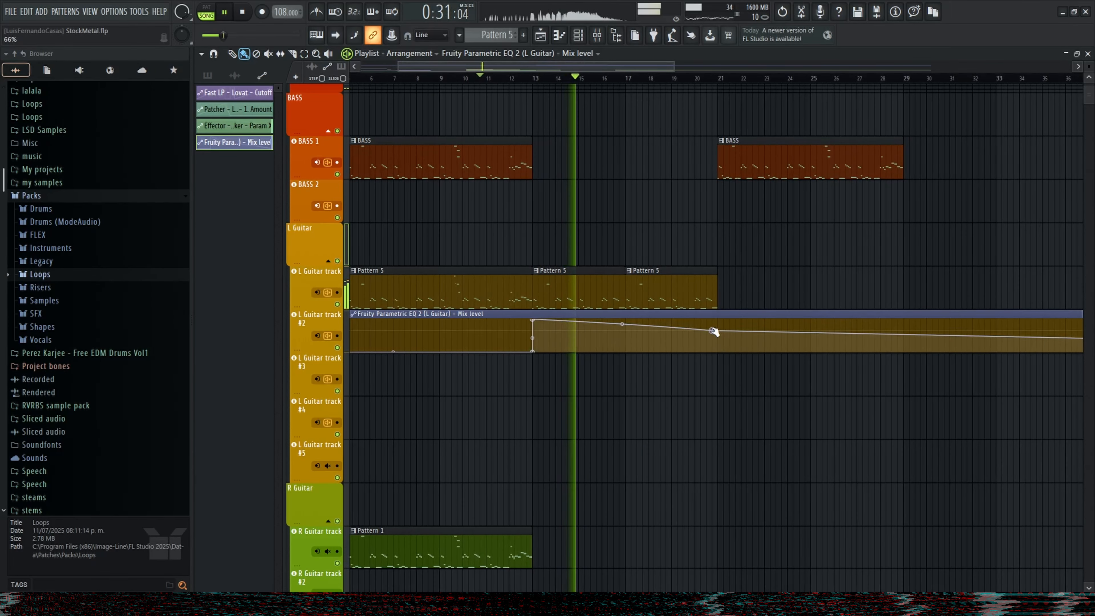
left_click_drag(713, 332, 719, 300)
right_click(719, 341)
mouse_move(719, 341)
left_mouse_down()
mouse_move(713, 294)
mouse_move(721, 362)
left_mouse_up()
scroll(709, 341, "up", 5)
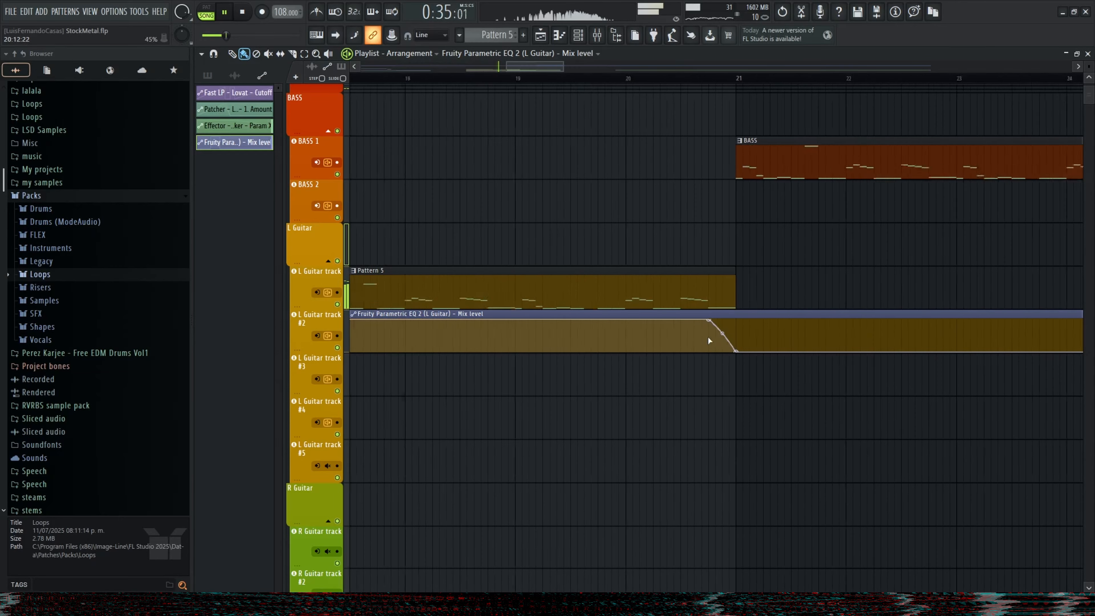
scroll(708, 337, "up", 1)
left_click_drag(709, 319, 702, 317)
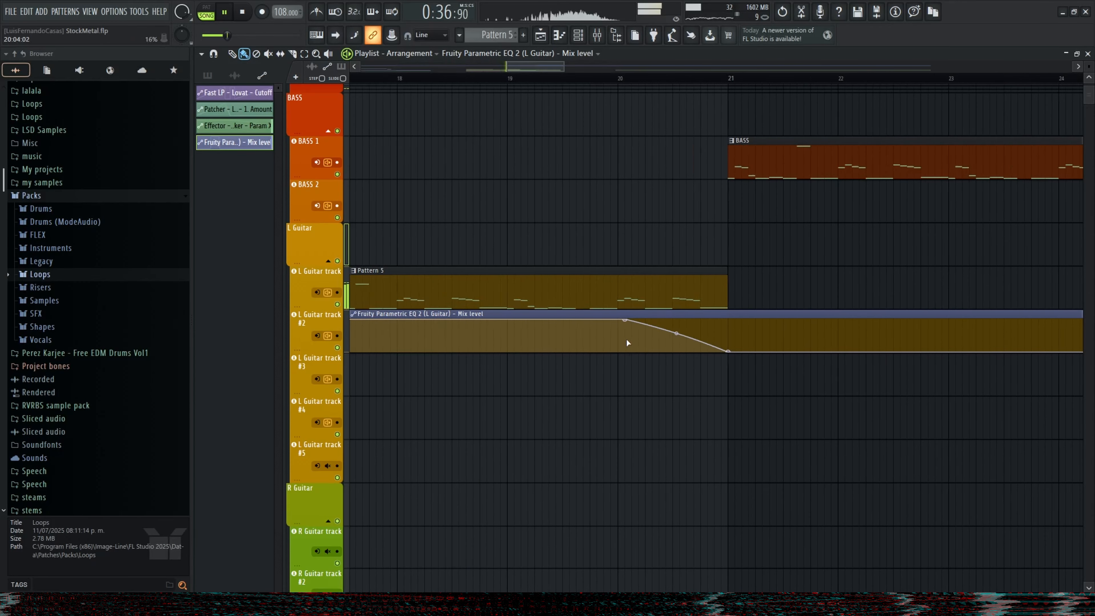
scroll(623, 314, "down", 4)
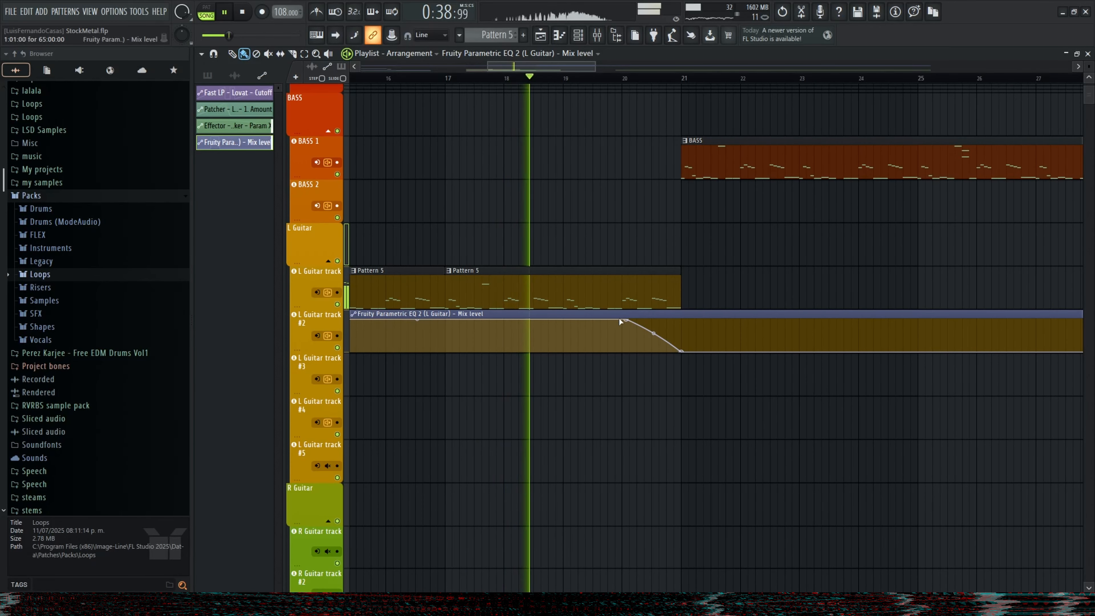
scroll(668, 375, "down", 2)
scroll(651, 358, "down", 3)
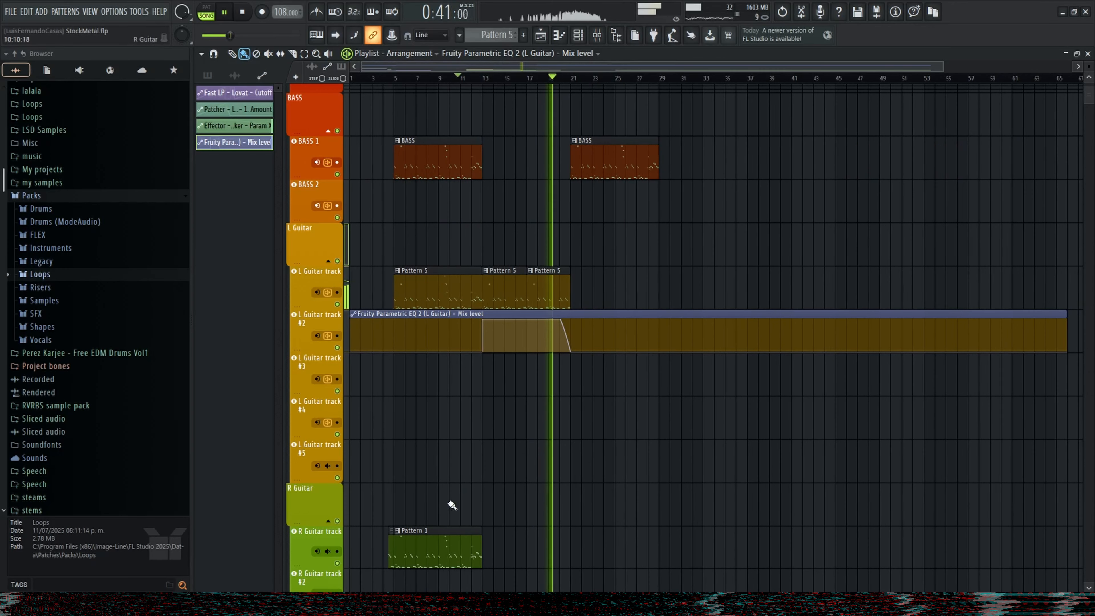
- Place another Pattern 5 clip on the first L Guitar track at bar 21
left_click(464, 542)
scroll(655, 521, "up", 3)
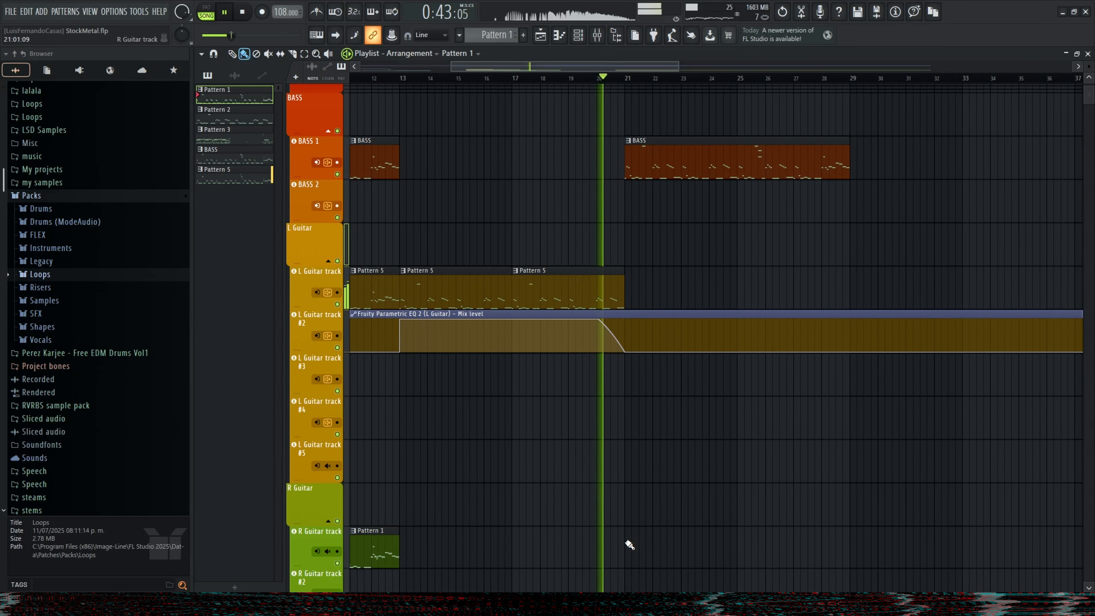
left_click(434, 296)
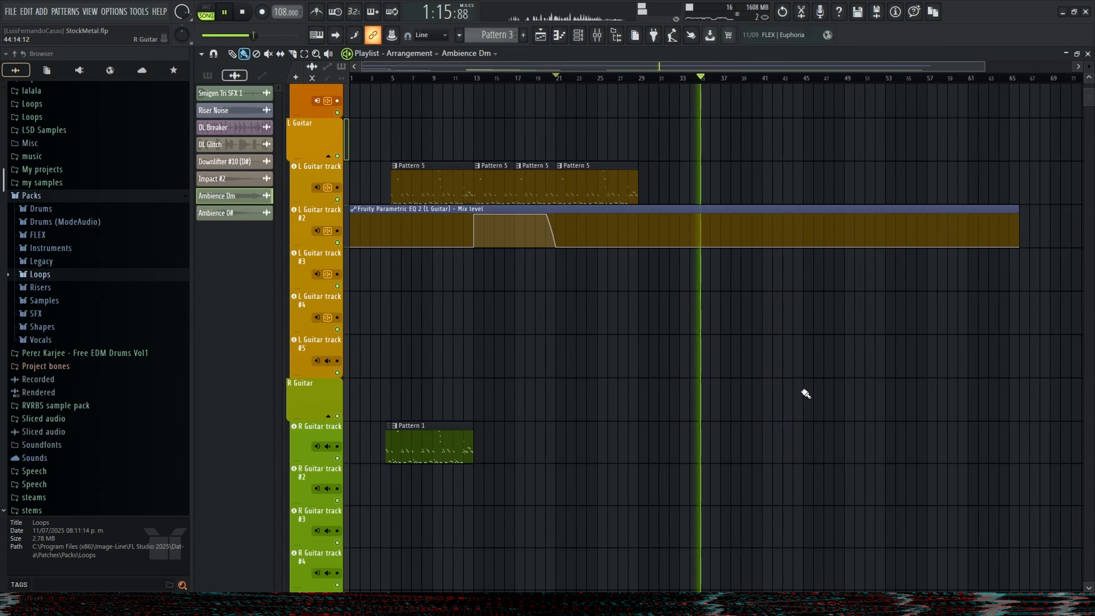
- Find the Ambience Dm clip at bar 29 in the playlist and view its audio clip settings
scroll(748, 325, "down", 3)
scroll(673, 326, "up", 3)
scroll(674, 326, "down", 4)
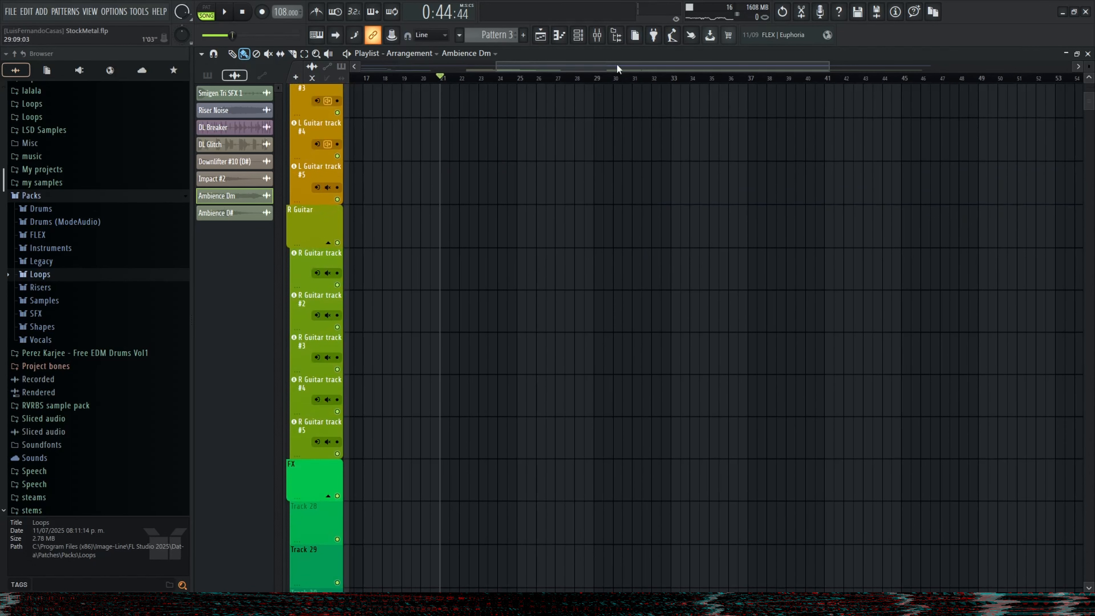
scroll(611, 403, "down", 11)
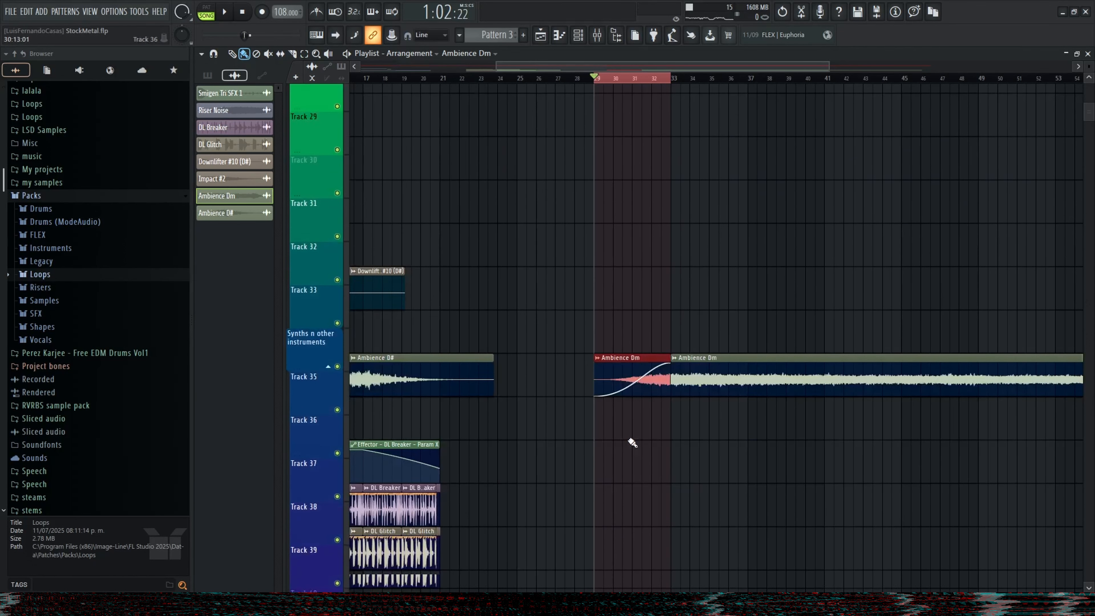
double_click(638, 333)
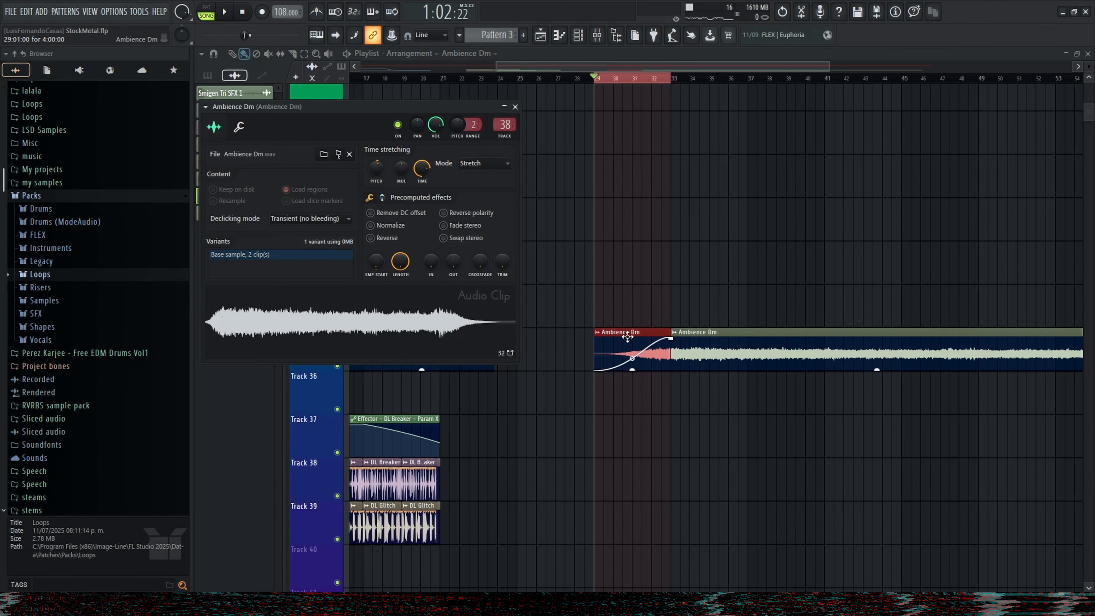
key("Escape")
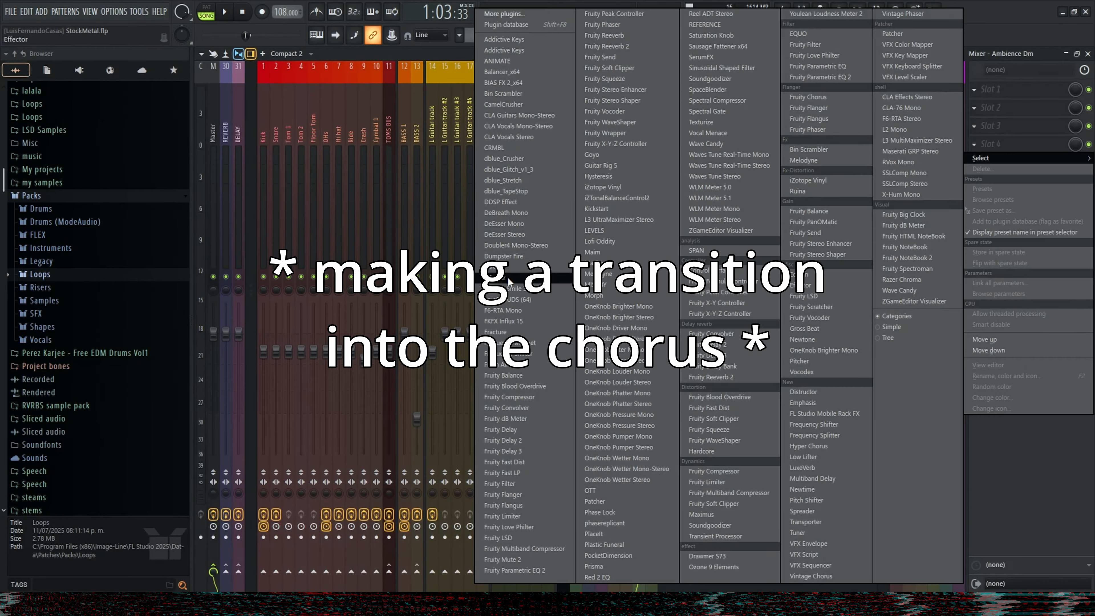
- Add an Effector in slot 5 of the Ambience Dm mixer track and create an automation clip for its FX bypass
left_click(280, 328)
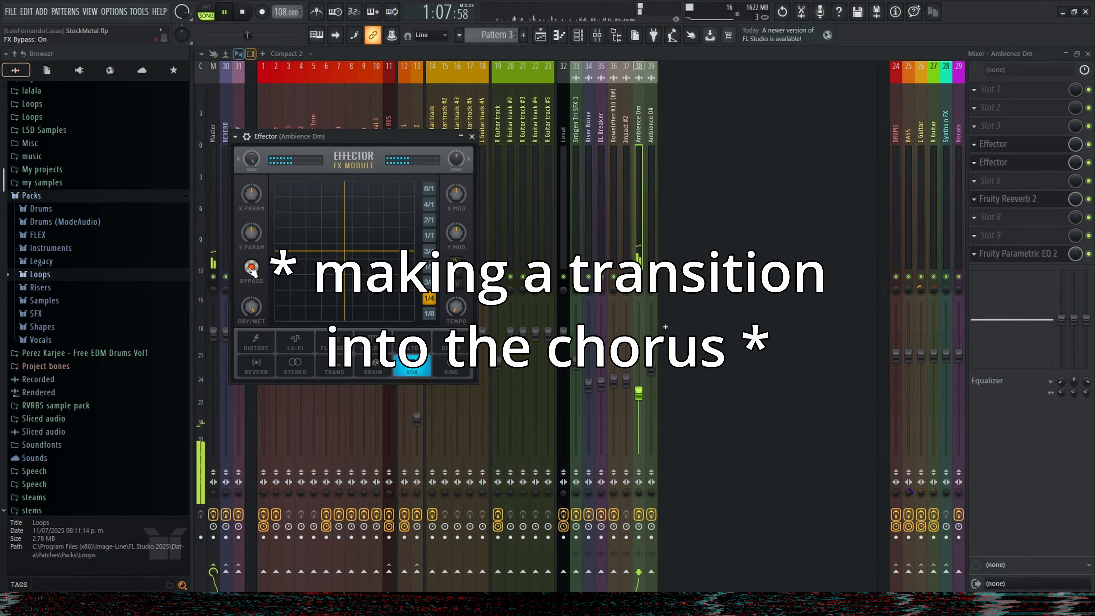
right_click(253, 269)
left_click(309, 352)
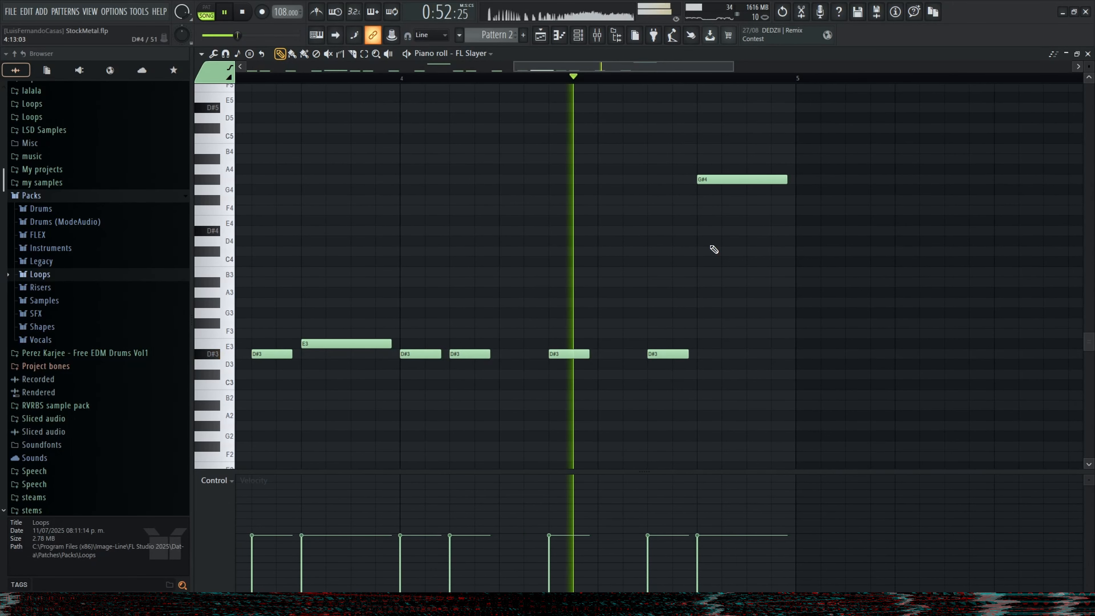
- Lower the high note at the end of bar 4 in Pattern 2's FL Slayer part to G4
scroll(756, 292, "up", 2)
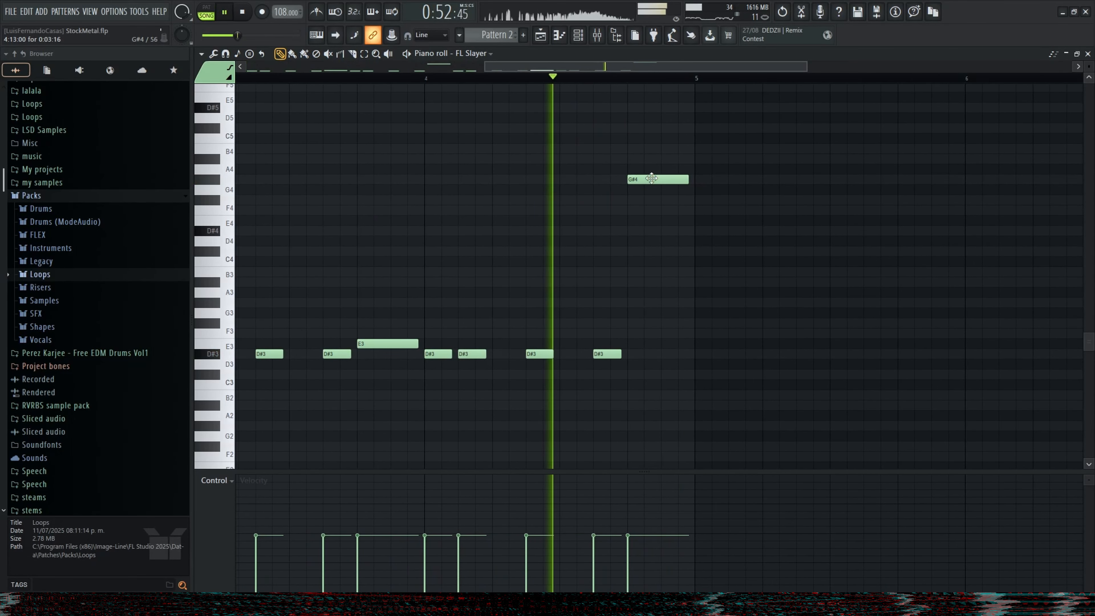
left_click_drag(651, 179, 651, 190)
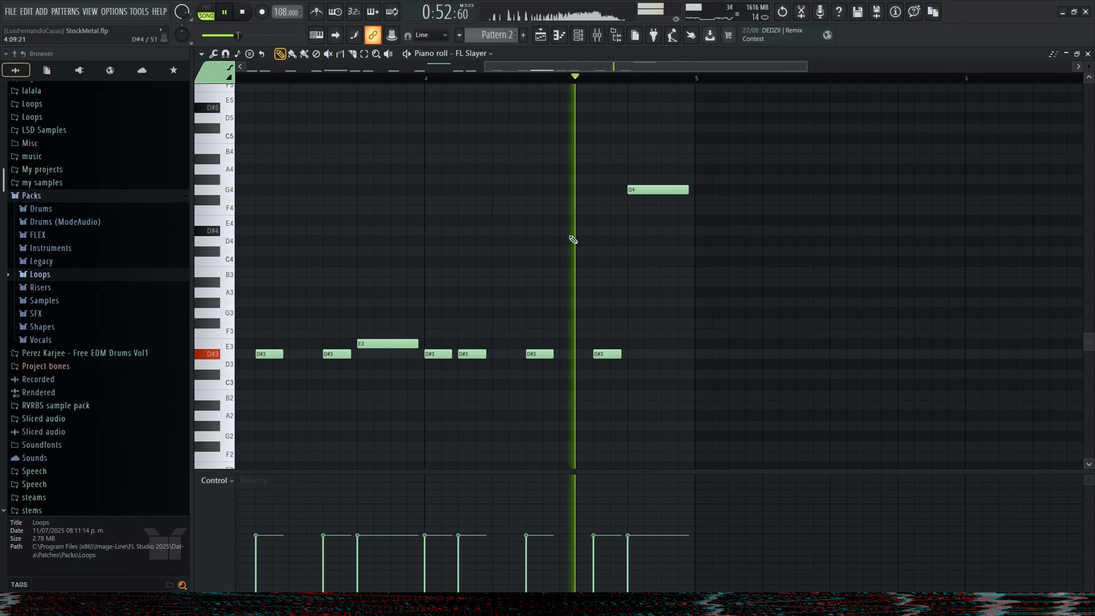
scroll(636, 291, "down", 3)
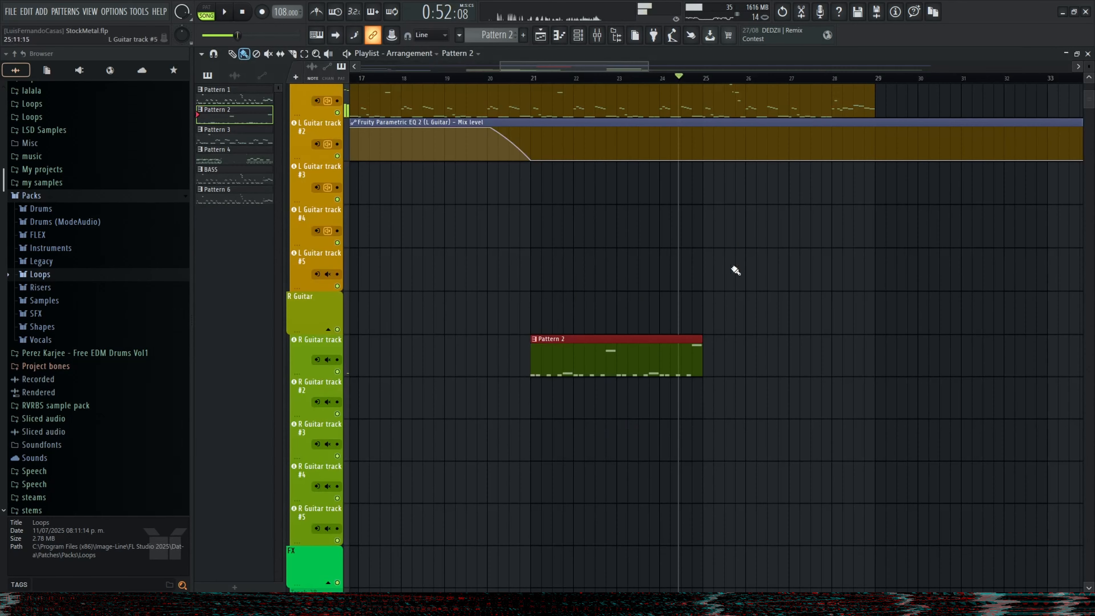
- Duplicate the Pattern 2 clip on the first R Guitar track so it repeats from bar 25
scroll(647, 320, "down", 2)
mouse_move(725, 409)
left_mouse_down()
mouse_move(591, 381)
mouse_move(604, 375)
left_mouse_up()
key("ctrl+b")
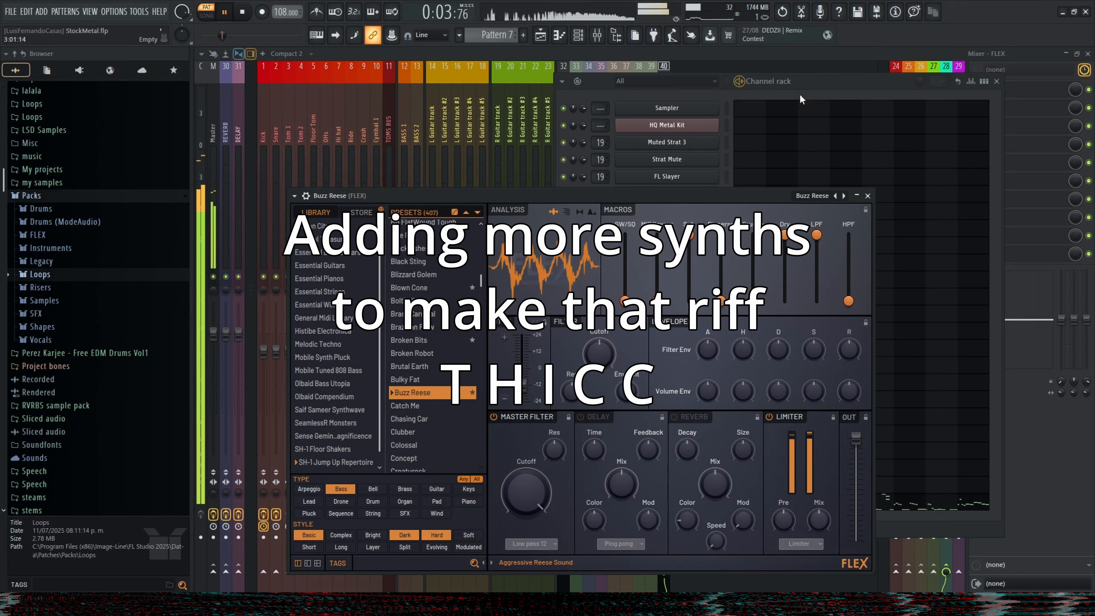
- Check the Buzz Reese channel and add Fruity Parametric EQ 2 in slot 6 of the FLEX mixer track
left_click(705, 456)
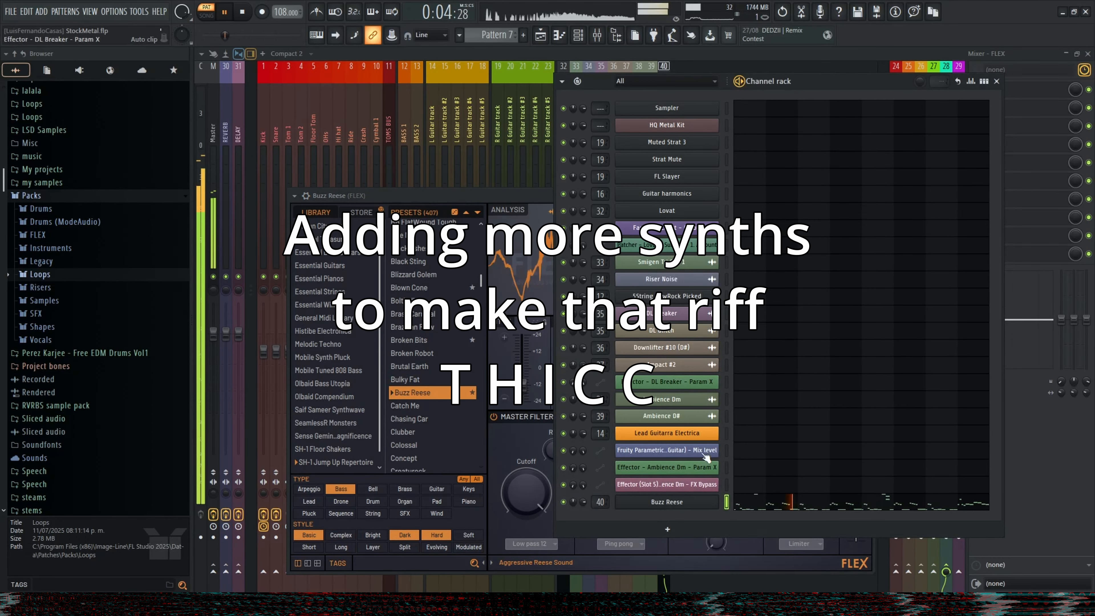
left_click(691, 503)
left_click(690, 503)
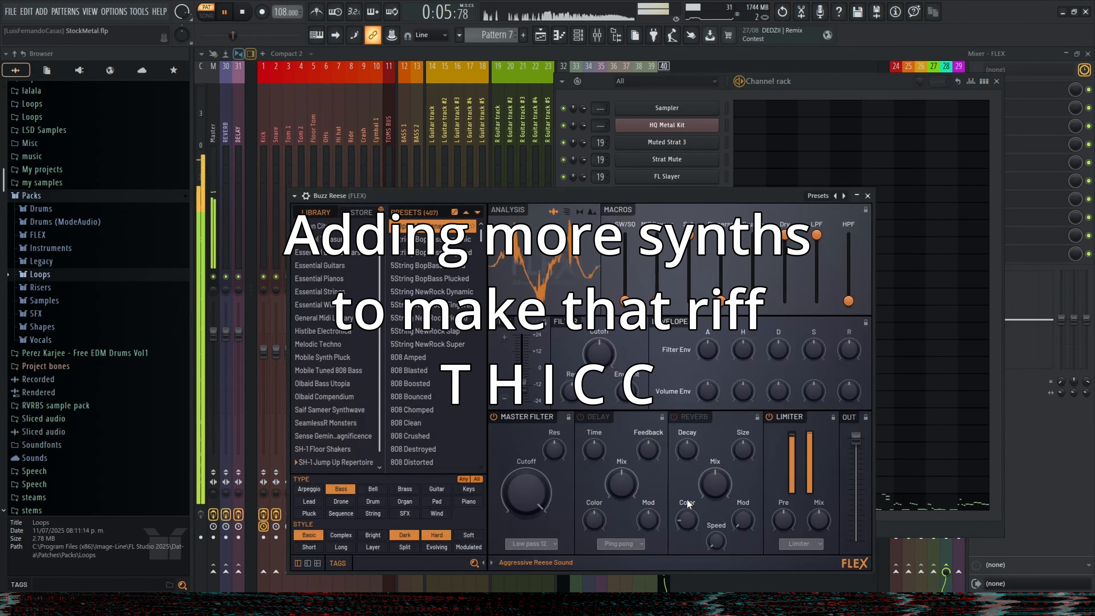
left_click(474, 123)
left_click(665, 183)
left_click(1003, 183)
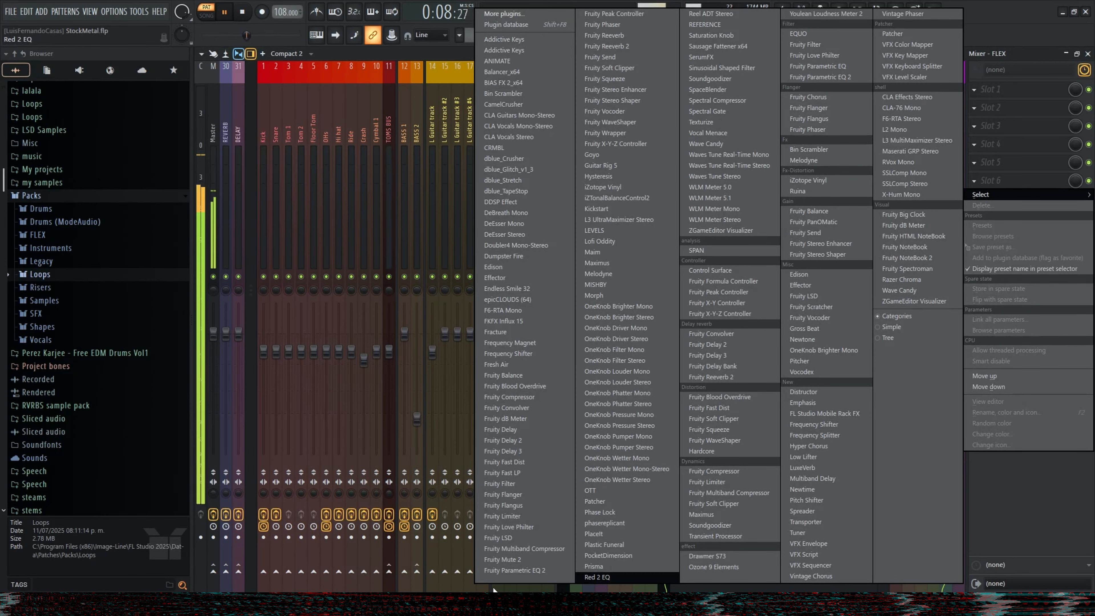
left_click(514, 570)
- Set EQ band 1 to high pass with a slightly higher cutoff, and cut bands 4 and 5 slightly
left_click(624, 225)
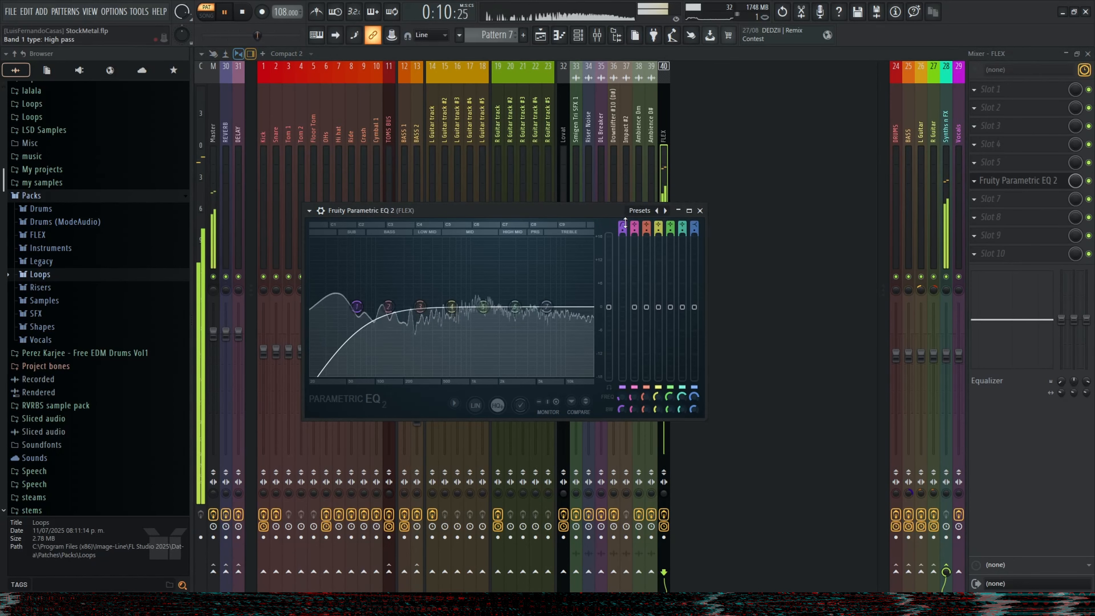
left_click_drag(358, 308, 372, 310)
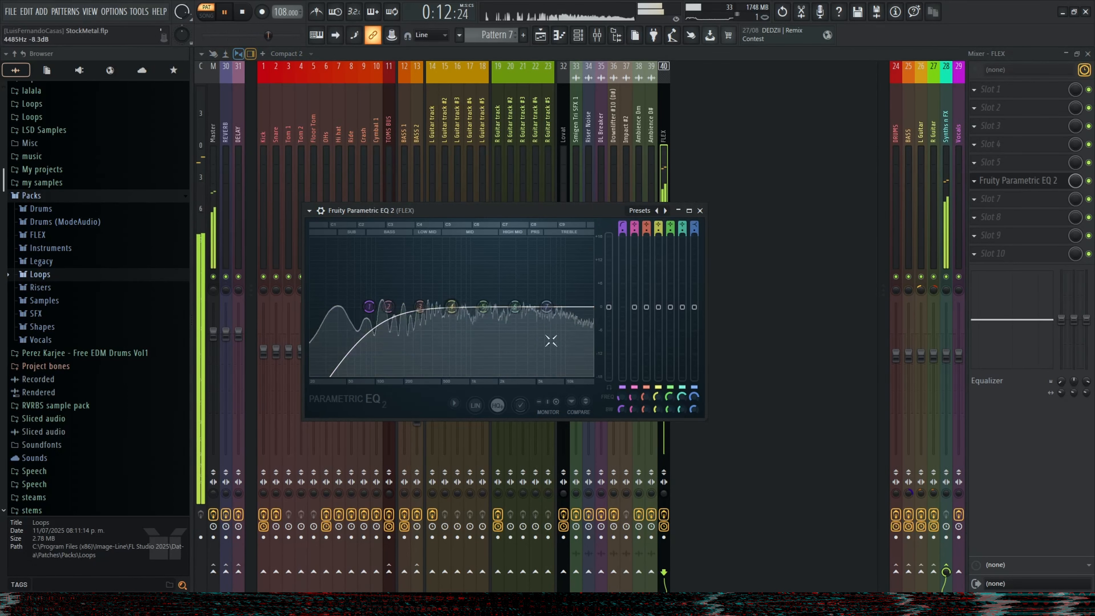
left_click_drag(451, 307, 454, 318)
left_click_drag(483, 307, 484, 312)
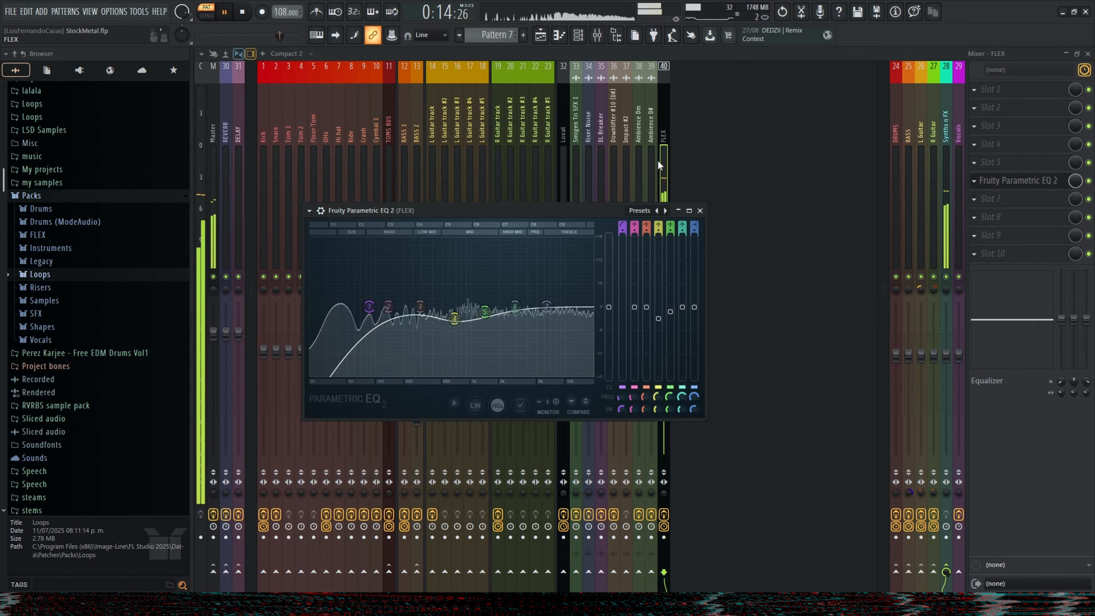
key("Escape")
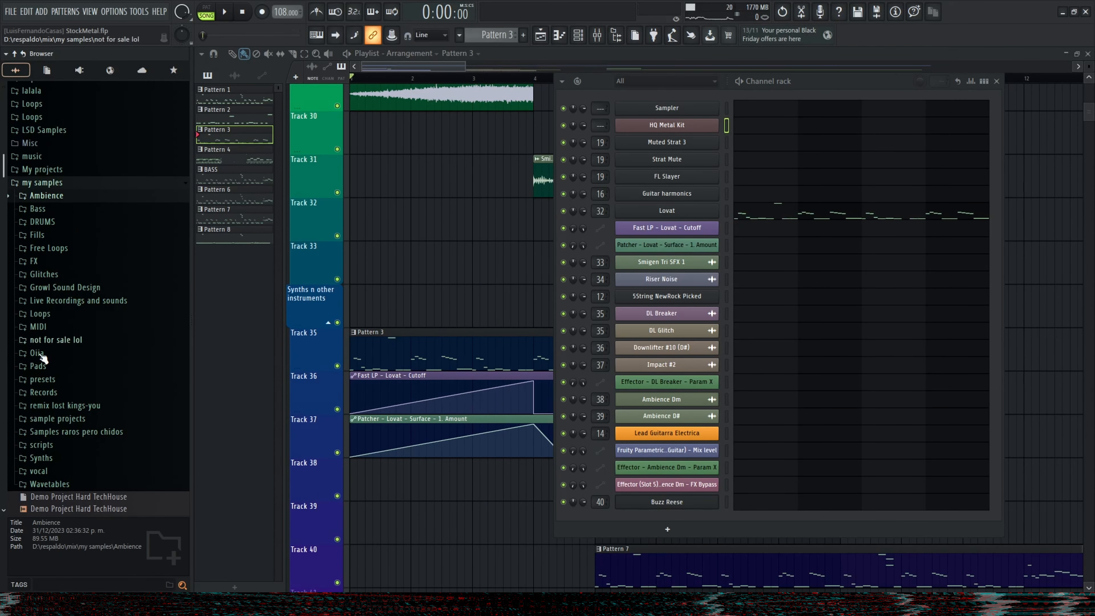
- Add the One Shot 6 A# sample to the channel rack below Lovat
left_click_drag(75, 400, 699, 224)
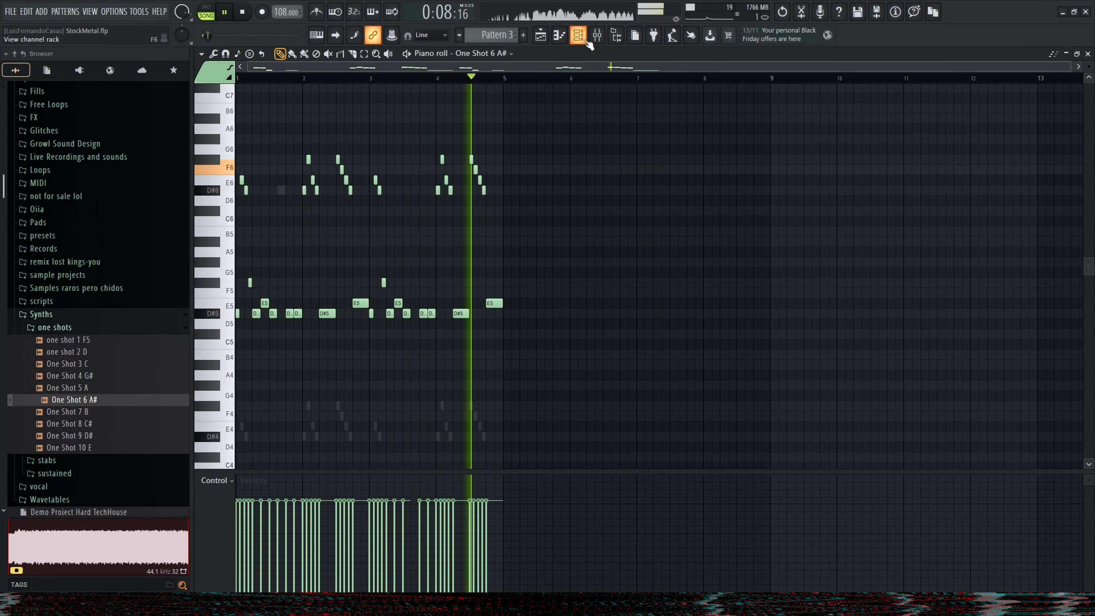
left_click(584, 39)
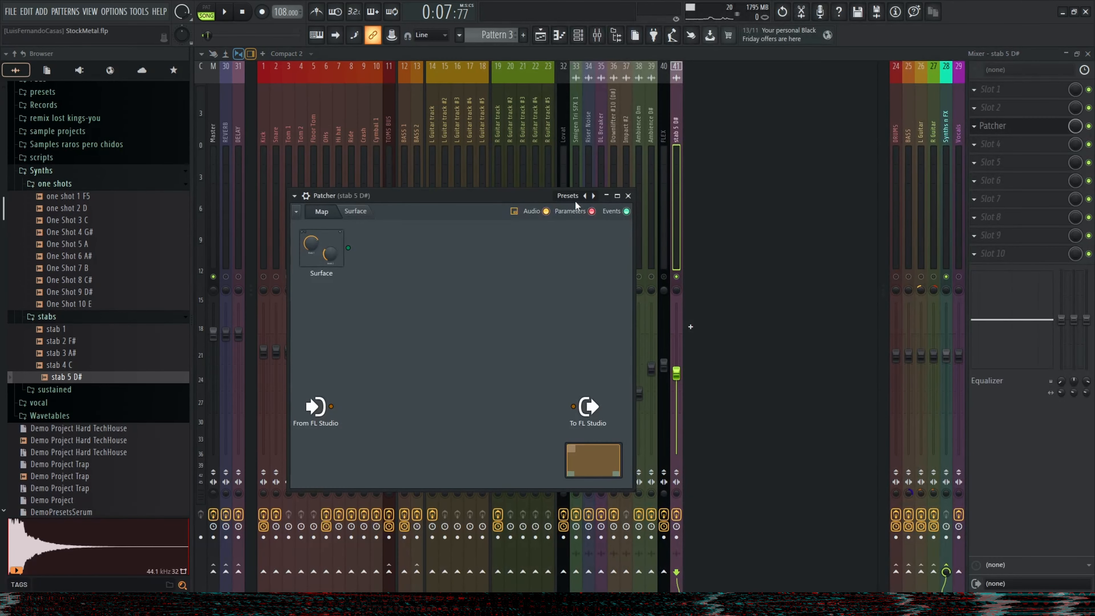
- Load the MidTop Reverb preset in the stab 5 D# Patcher and adjust its Fruity Reeverb 2 levels, with wet at 78%
left_click(574, 198)
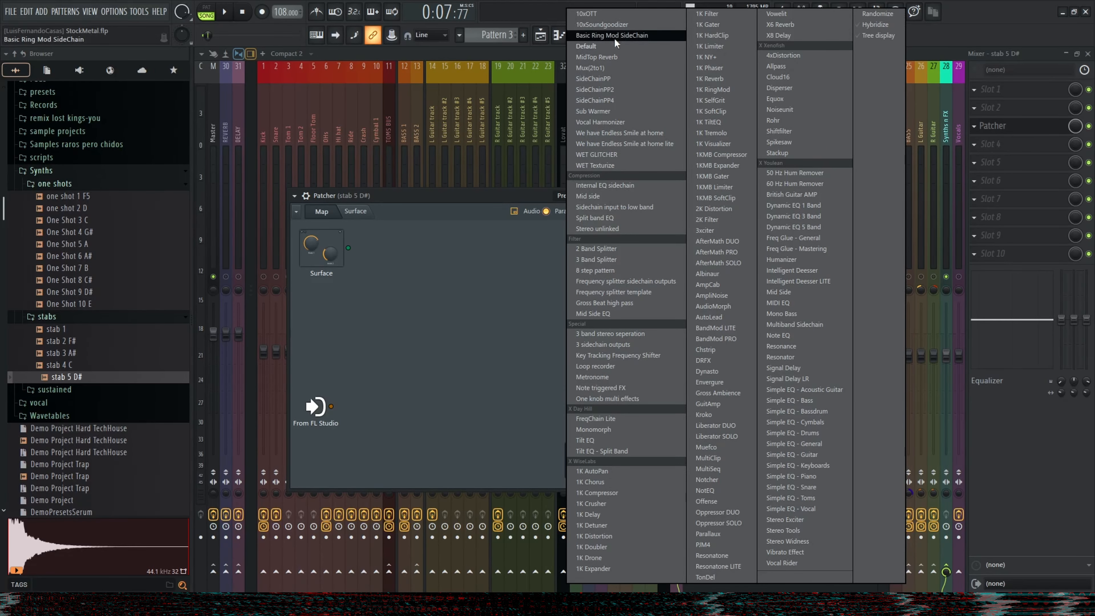
left_click(613, 57)
double_click(508, 338)
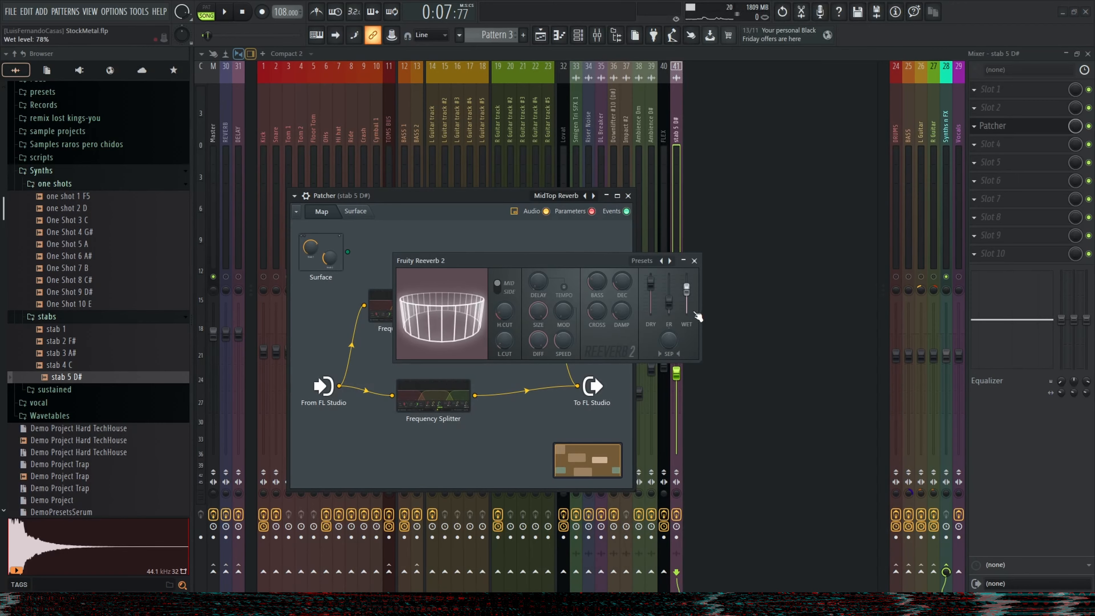
left_click_drag(659, 289, 654, 294)
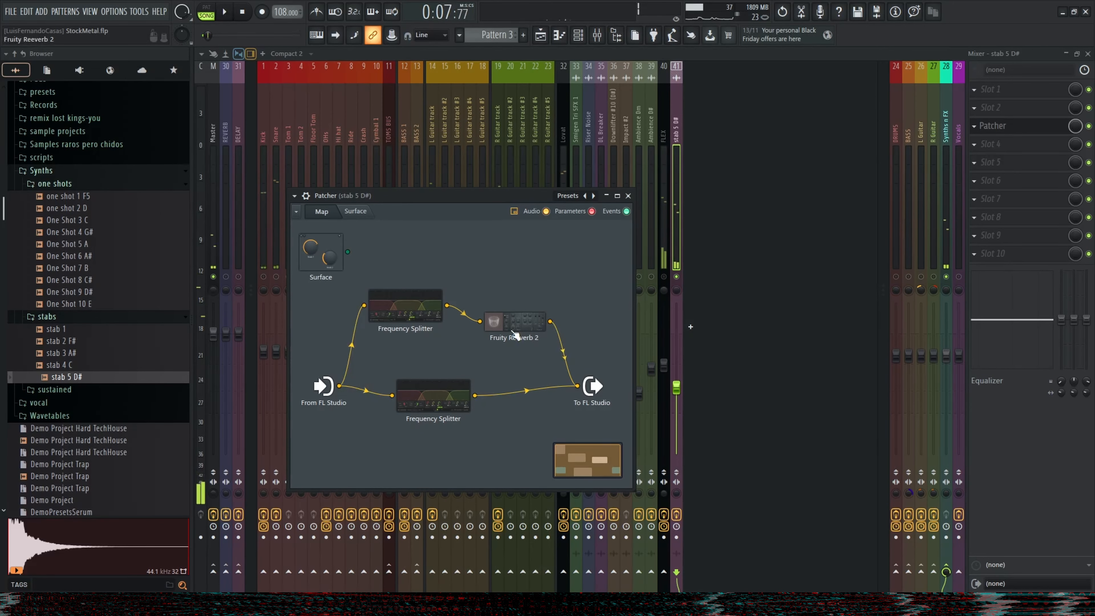
double_click(516, 334)
left_click(698, 258)
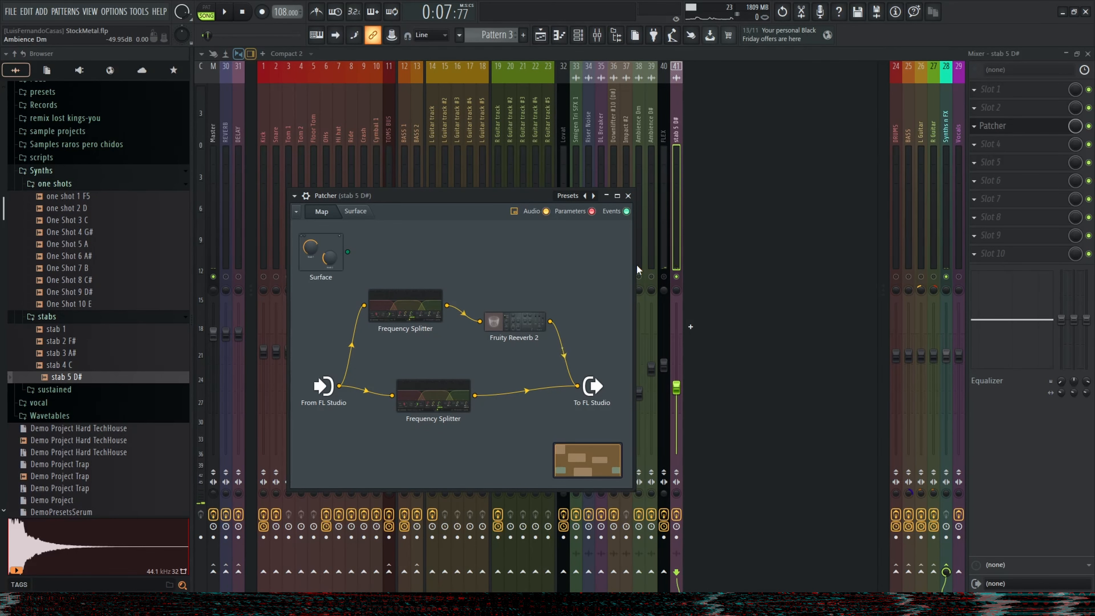
left_click(1036, 188)
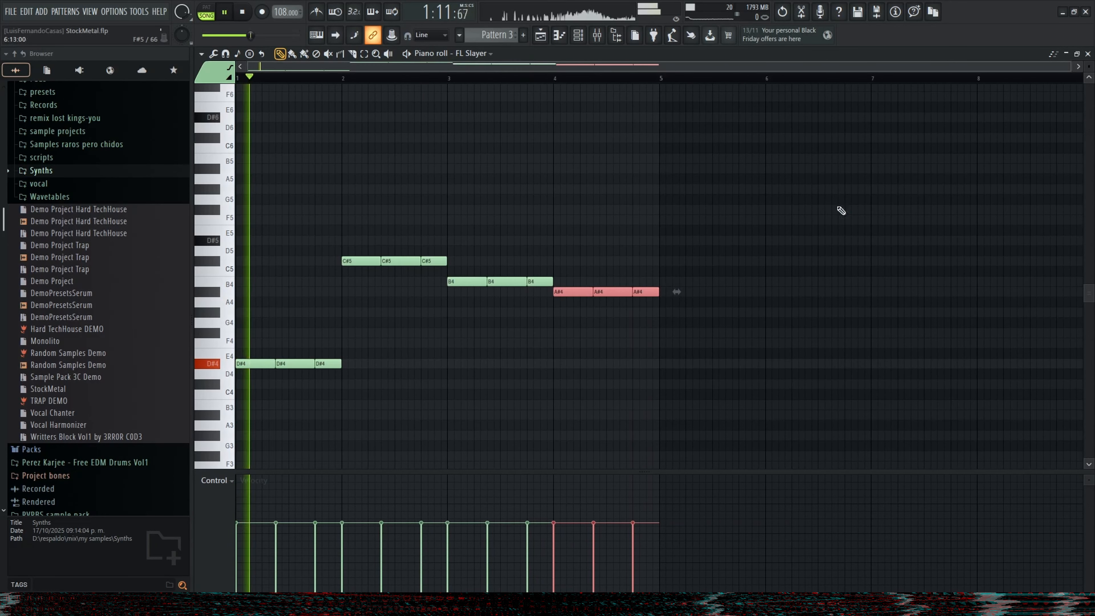
- Duplicate all of Pattern 3's FL Slayer notes from bars 1 to 4 so the phrase repeats from bar 5
left_click_drag(826, 204, 232, 408)
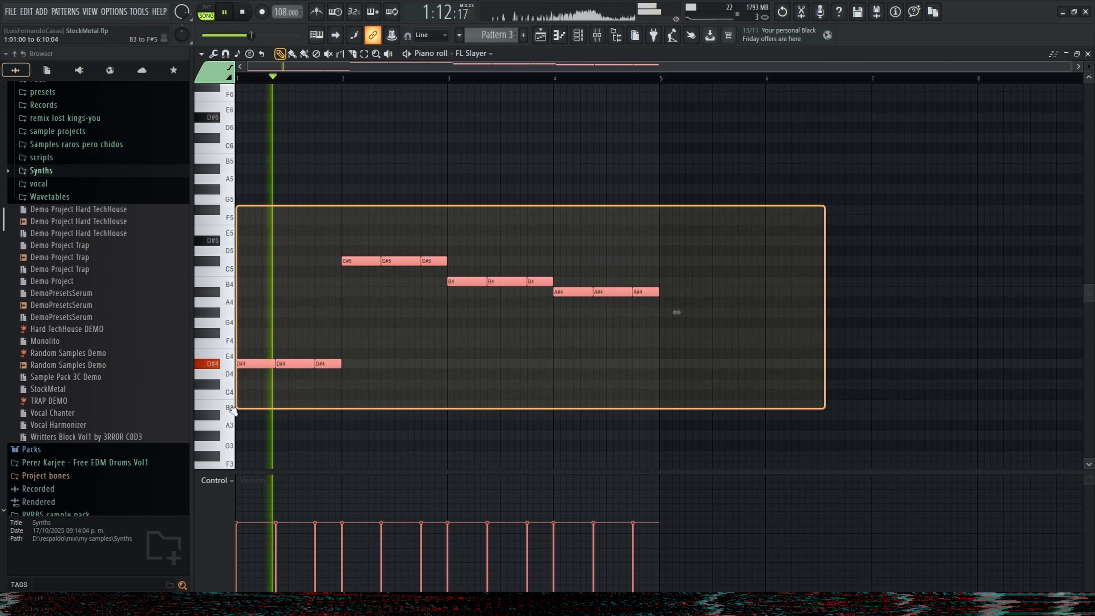
key("ctrl+b")
left_click_drag(687, 371, 680, 371)
scroll(679, 371, "down", 1)
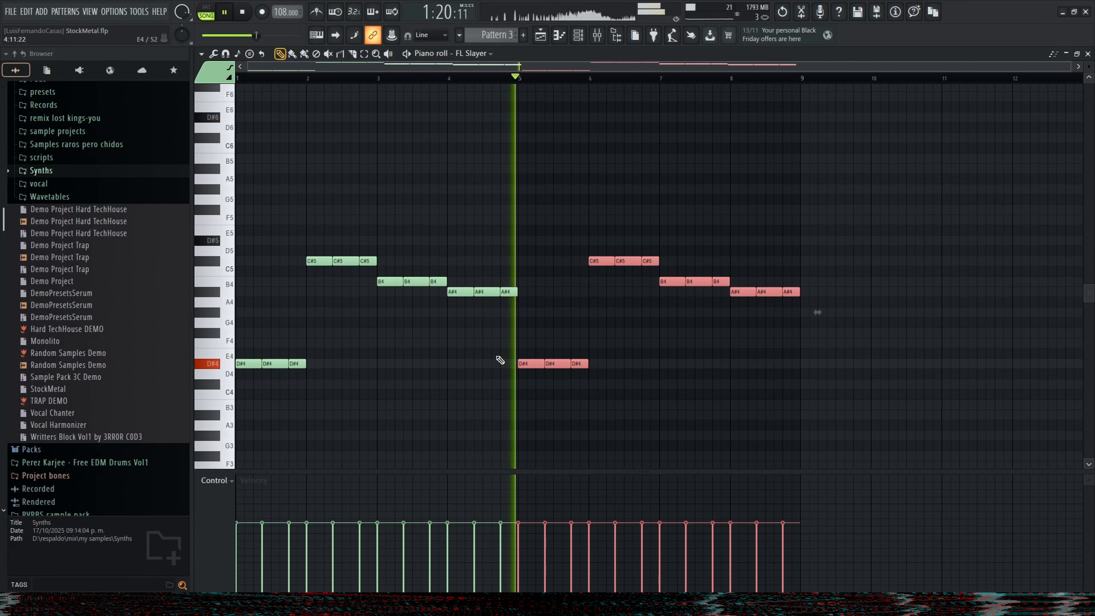
- Rework the duplicated phrase's ending to F#5 notes in bar 7 and G#5 notes with a closing E5 in bar 8
scroll(612, 357, "up", 2)
scroll(603, 382, "up", 6, "ctrl")
scroll(640, 367, "down", 3)
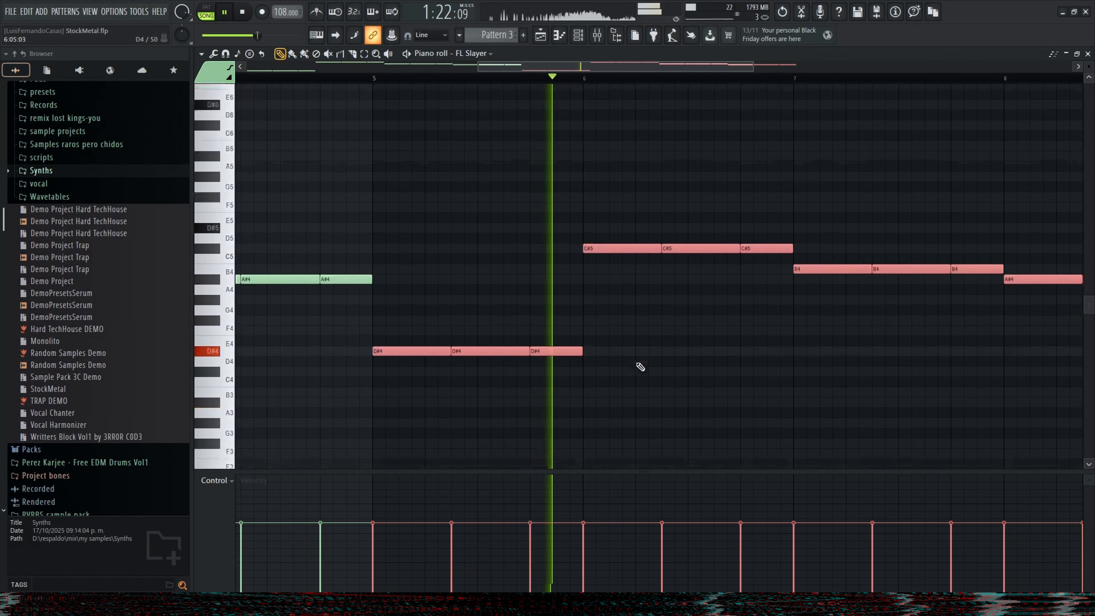
scroll(790, 294, "down", 2, "ctrl")
left_click(724, 271, "ctrl")
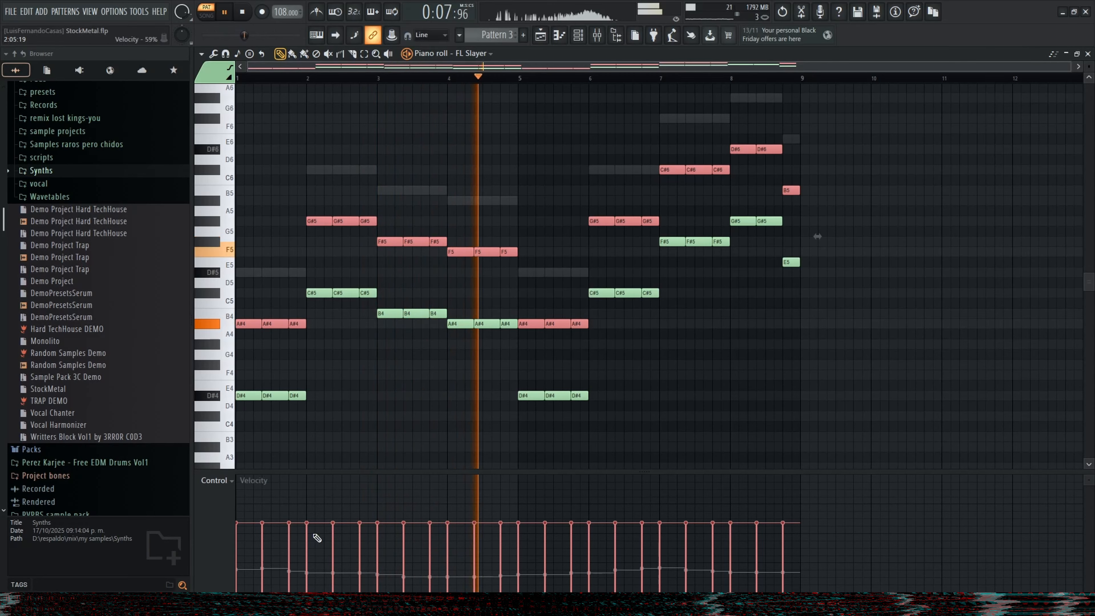
- Reduce the velocities of the upper harmony notes and delete the harmony's final B5
mouse_move(244, 539)
left_mouse_down()
mouse_move(660, 539)
mouse_move(247, 560)
mouse_move(760, 555)
mouse_move(815, 541)
left_mouse_up()
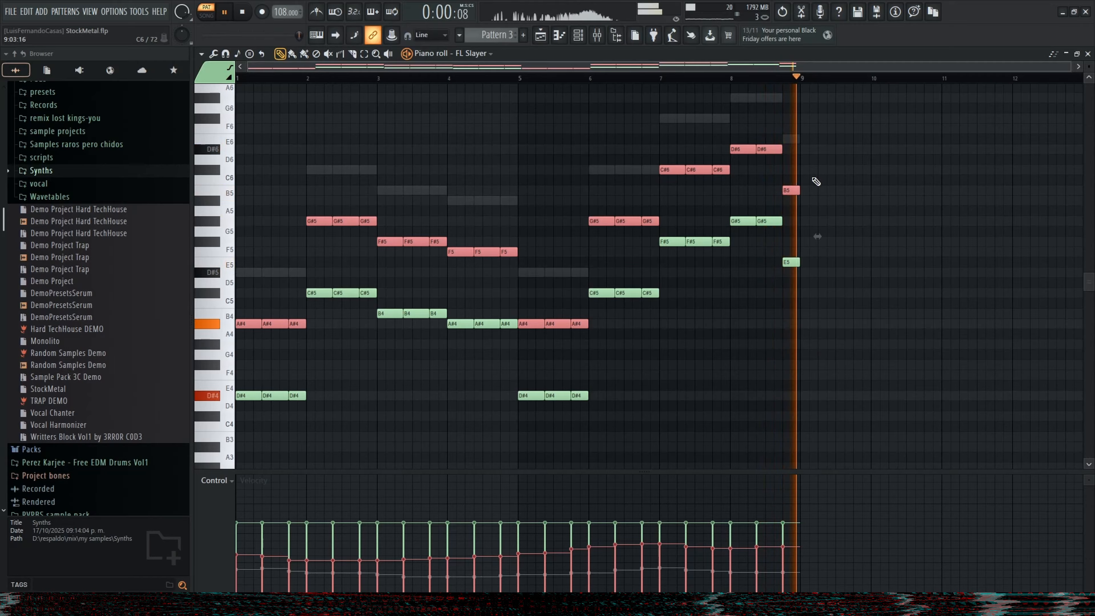
right_click(793, 190)
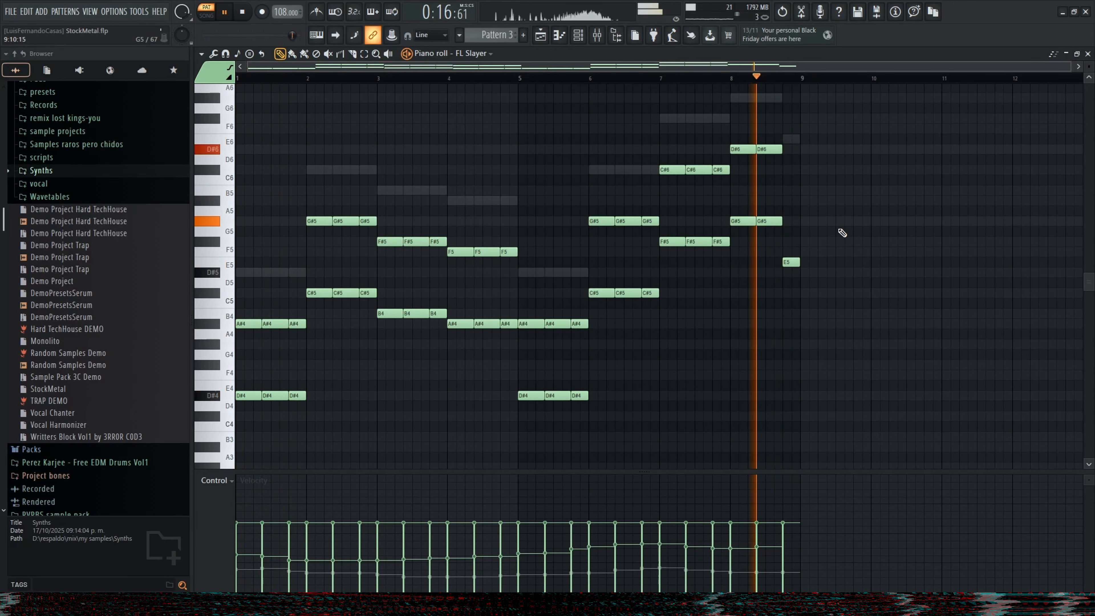
- Lower the closing E5 note of Pattern 3's FL Slayer part by one octave
left_click_drag(835, 227, 783, 292)
key("ctrl+Down")
key("space")
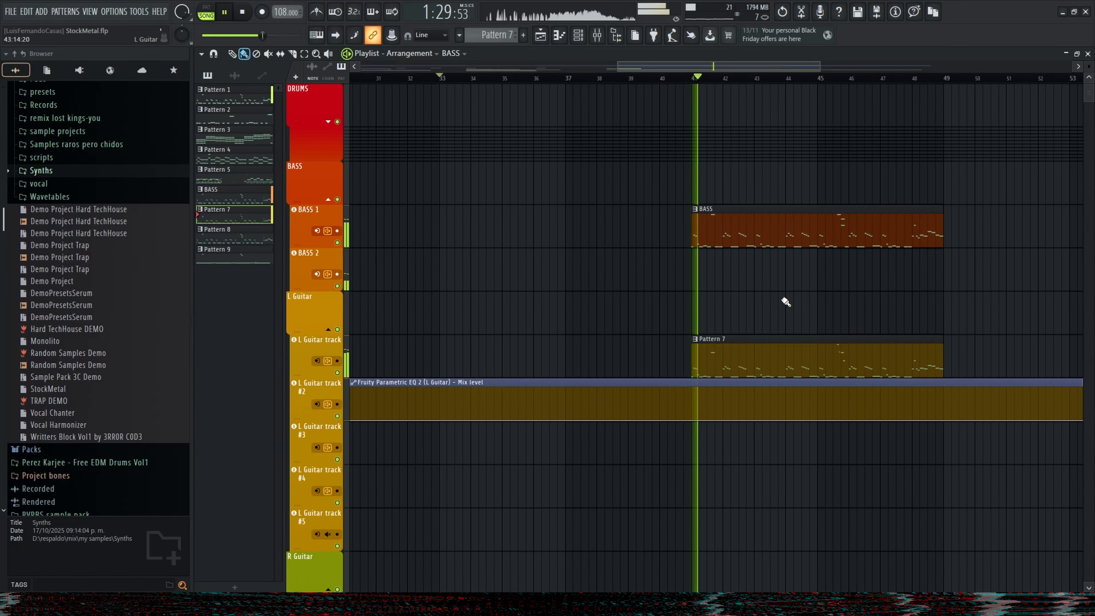
- Shorten the long Ambience Dm clip on Track 35 in the playlist
scroll(786, 307, "down", 4, "ctrl")
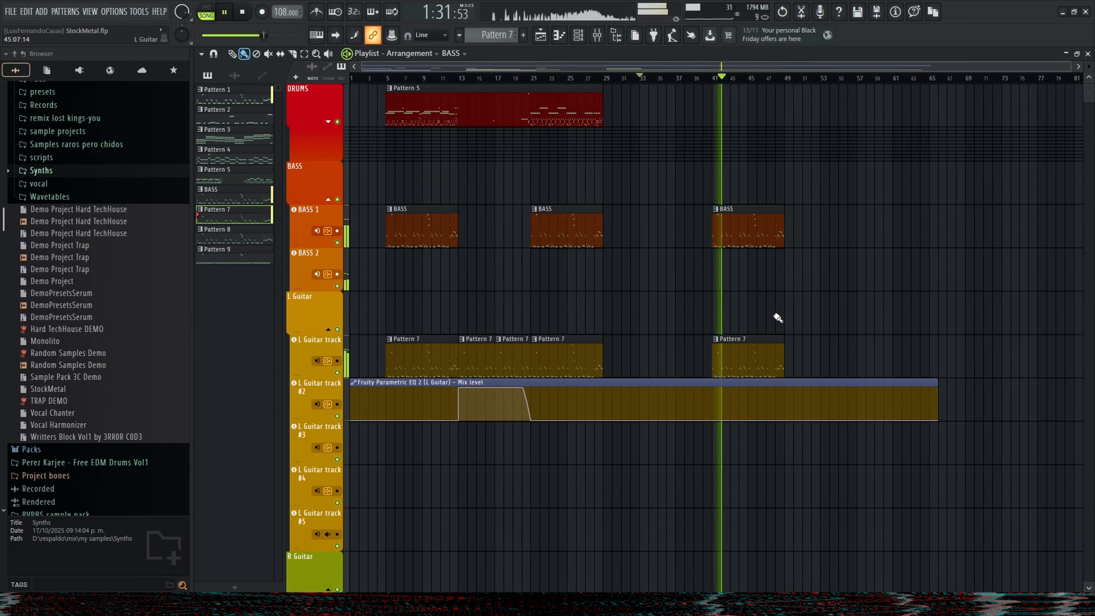
scroll(711, 345, "down", 4)
scroll(691, 379, "down", 10)
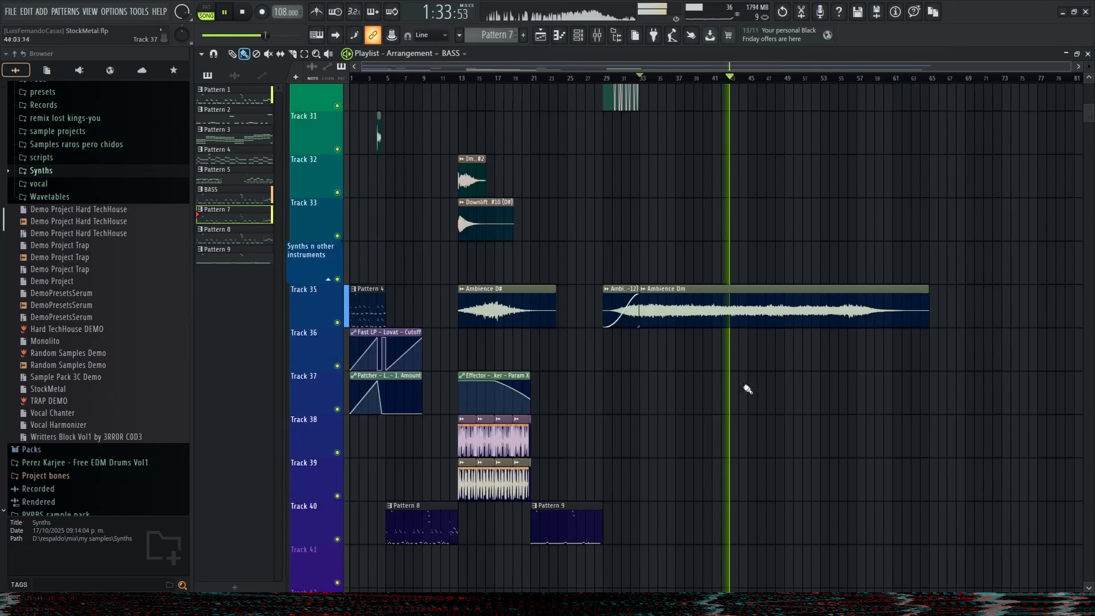
scroll(901, 362, "up", 3, "ctrl")
left_click_drag(953, 293, 886, 296)
scroll(713, 372, "up", 8)
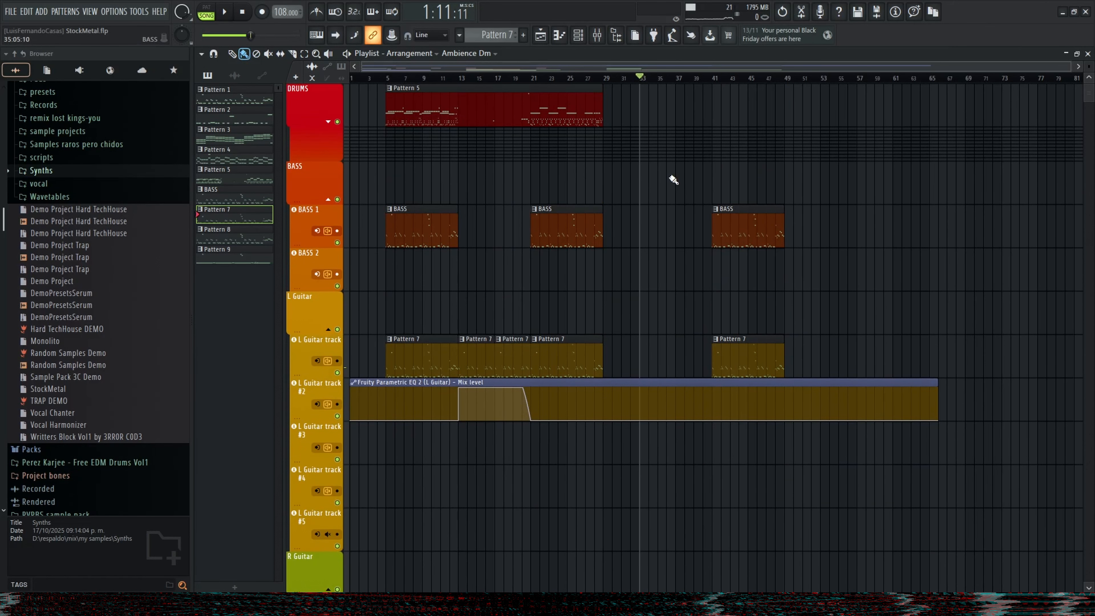
- Copy the FL Slayer notes of Pattern 3 from the channel rack
scroll(634, 357, "up", 3, "ctrl")
scroll(656, 310, "down", 3)
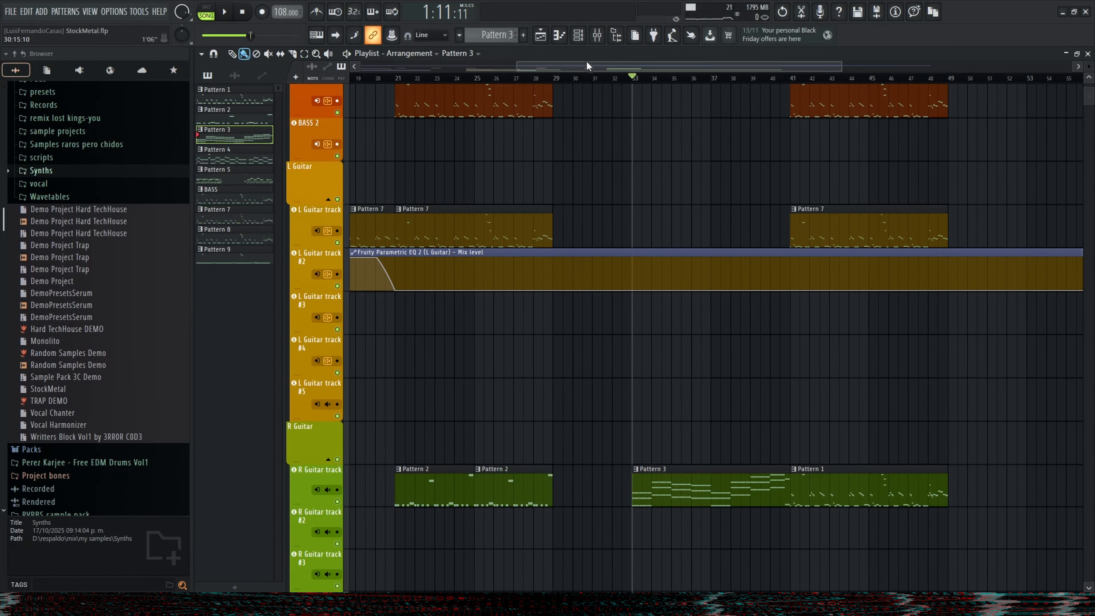
left_click(578, 34)
right_click(694, 178)
left_click(833, 188)
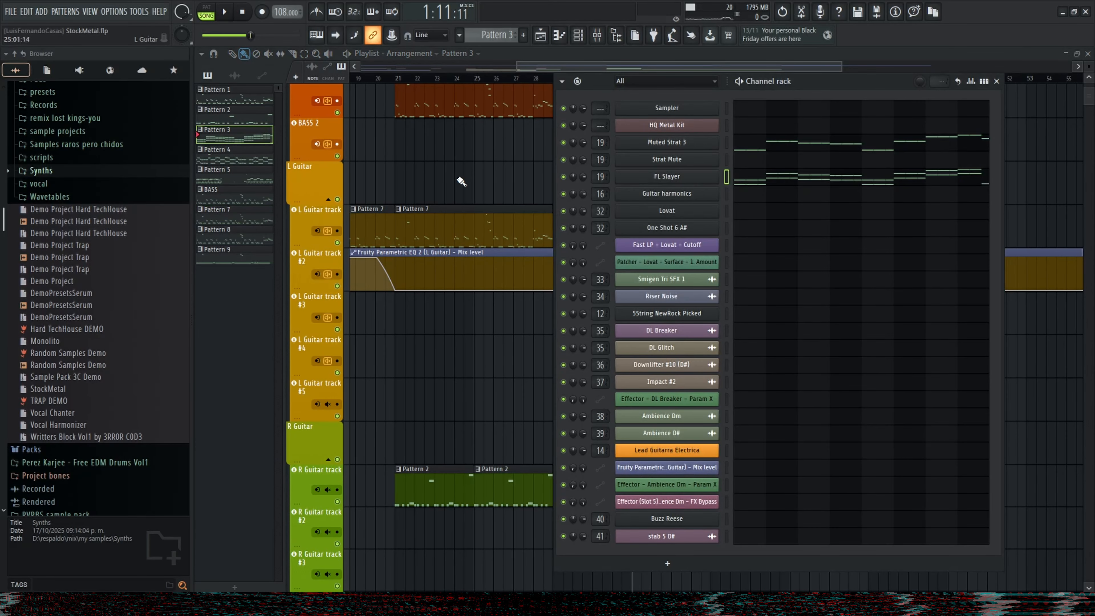
left_click(474, 169)
scroll(547, 199, "up", 3)
left_click(578, 34)
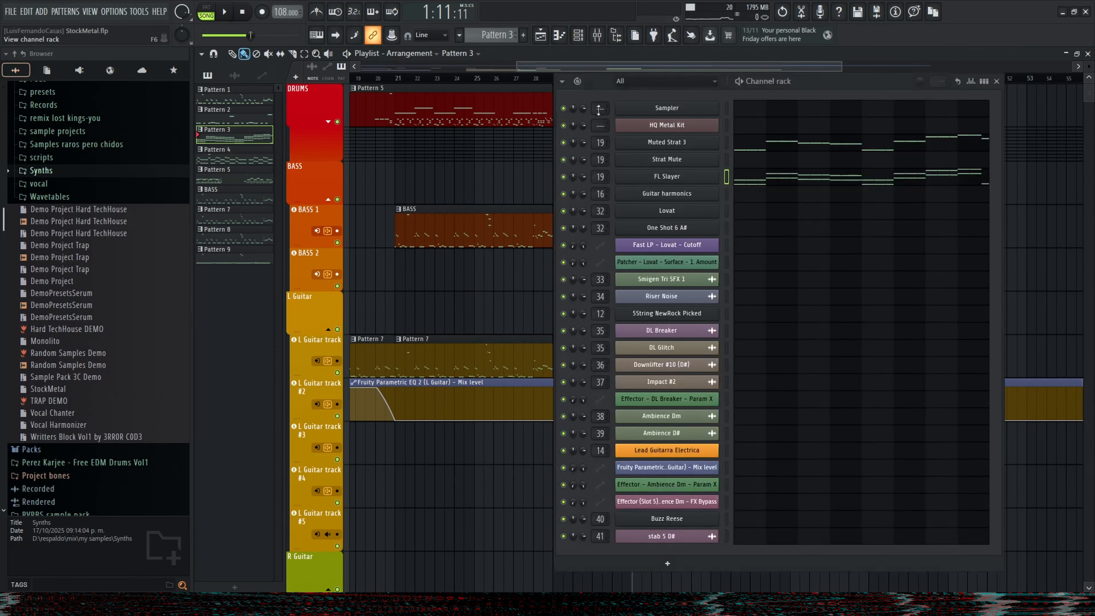
- Create Pattern 10 with the riff's lower melody, one octave down, in the 5String NewRock Picked channel and play it
left_click(493, 37)
left_click(519, 129)
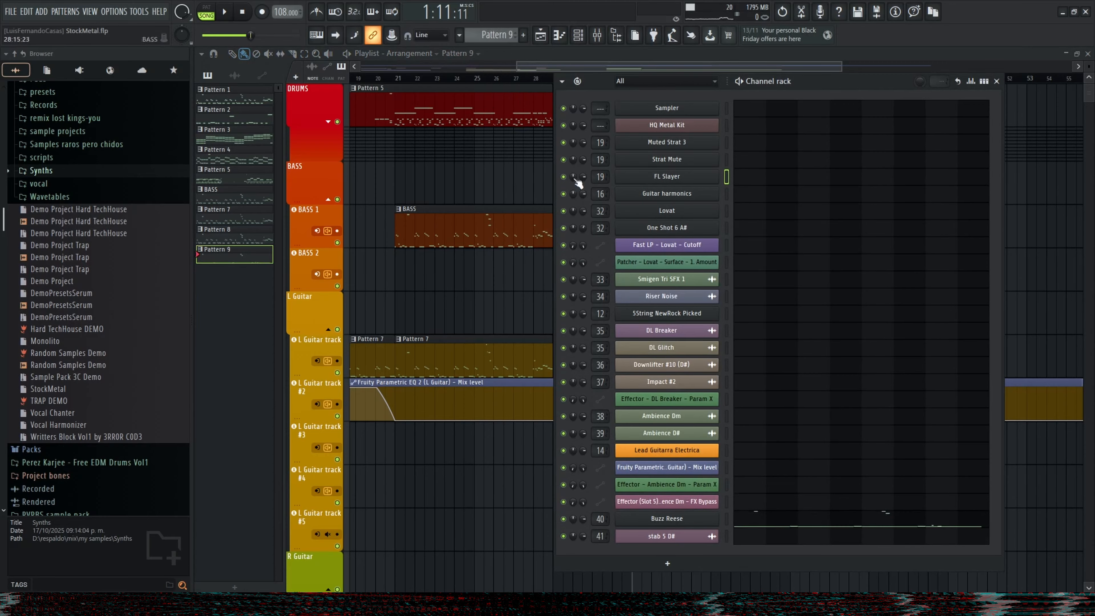
key("KP_Add")
key("space")
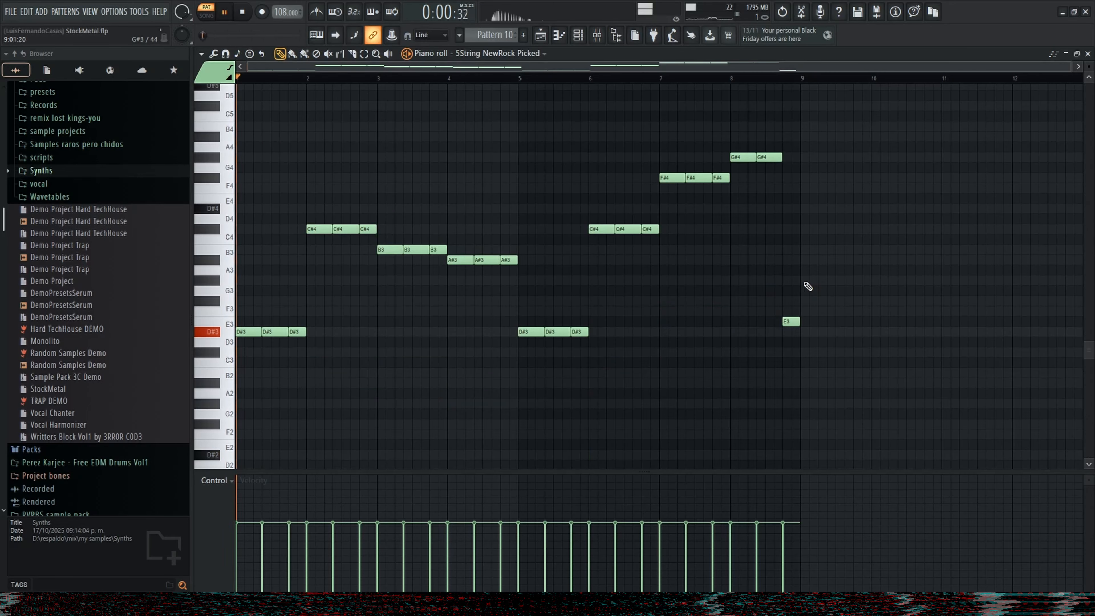
- Place Pattern 10 on the BASS 1 track at bar 33 of the playlist
scroll(759, 317, "up", 3)
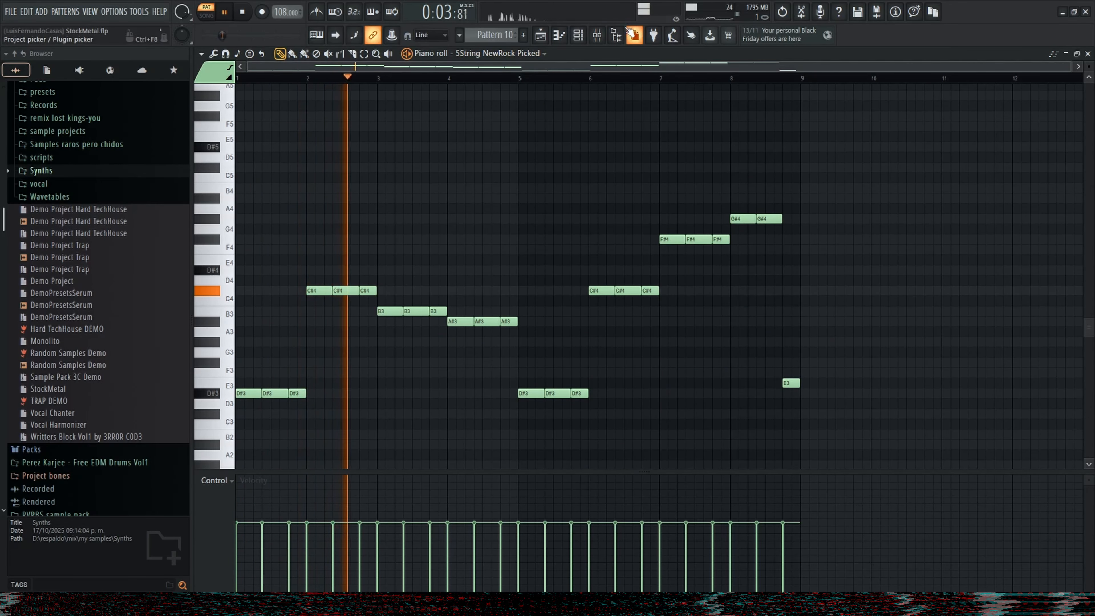
key("F6")
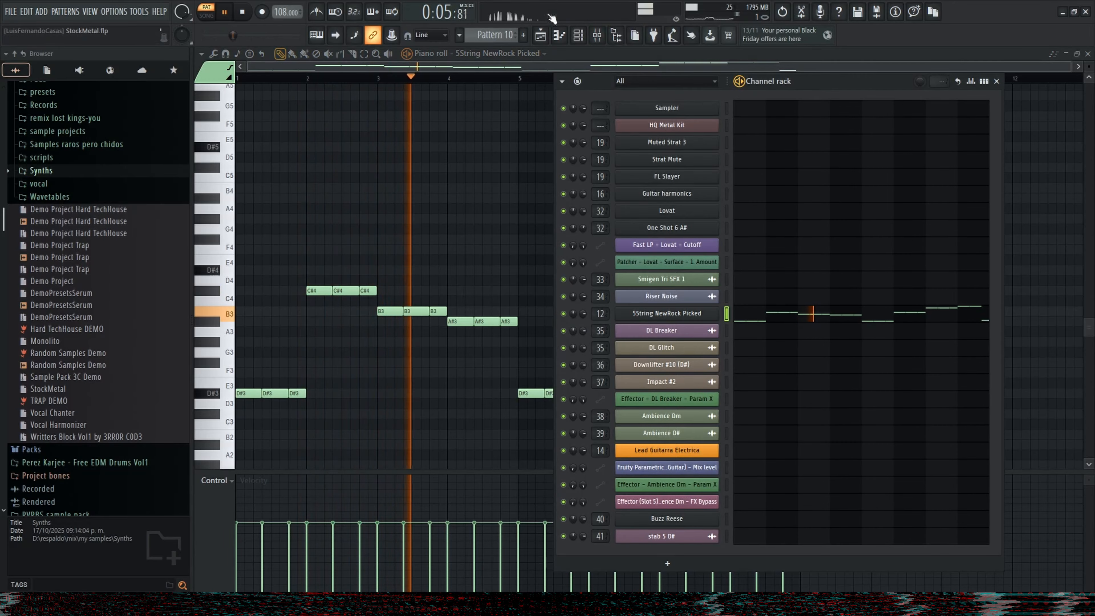
key("F5")
scroll(613, 233, "up", 2)
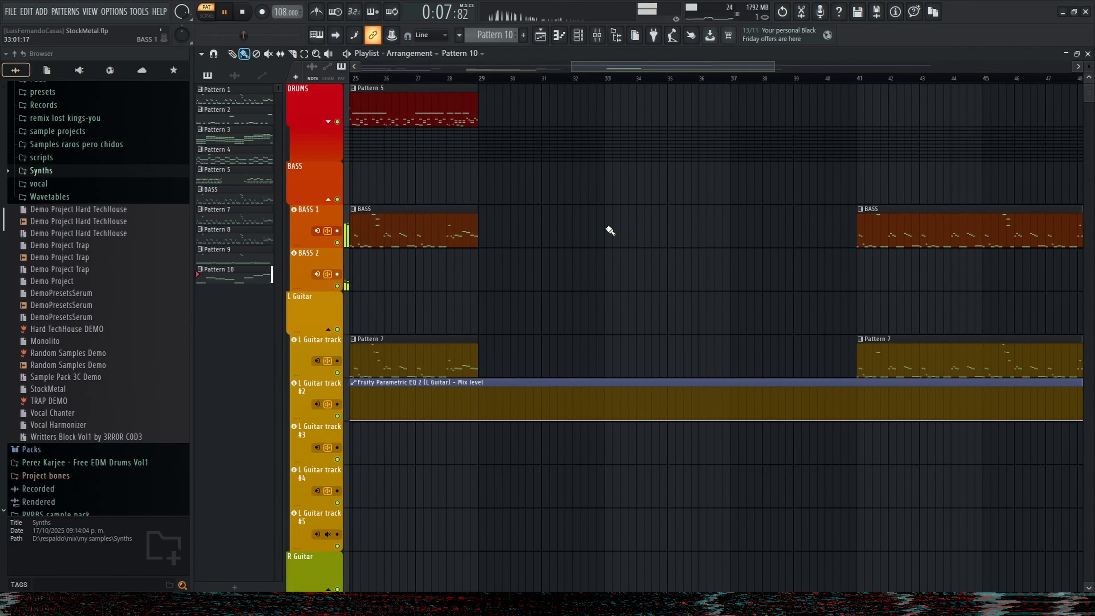
left_click(610, 231)
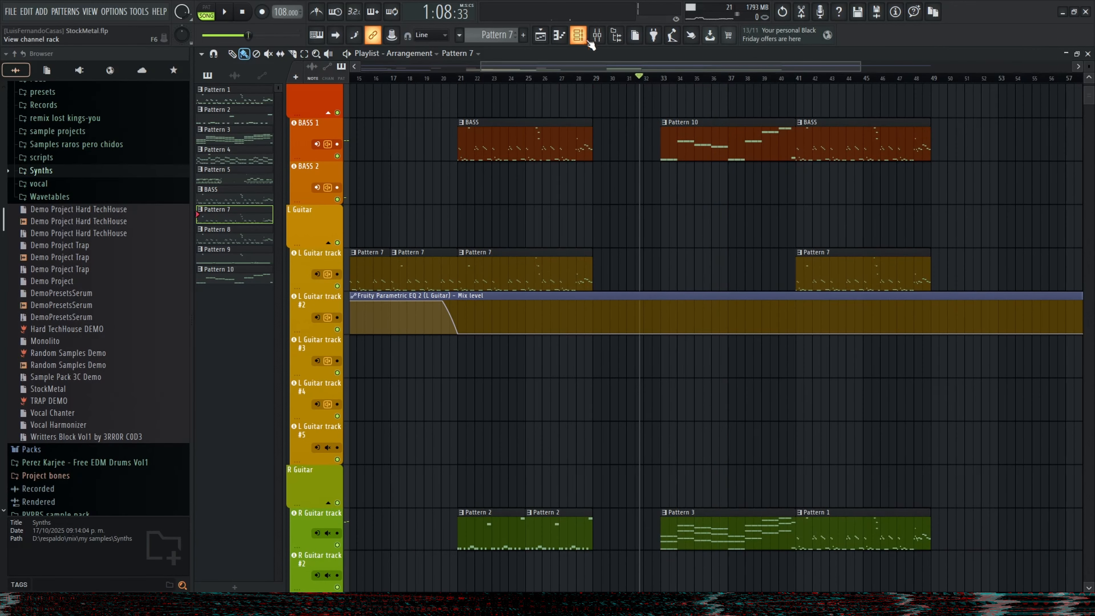
- Open an empty Pattern 11 for the Lead Guitarra Electrica channel in the piano roll
left_click(589, 42)
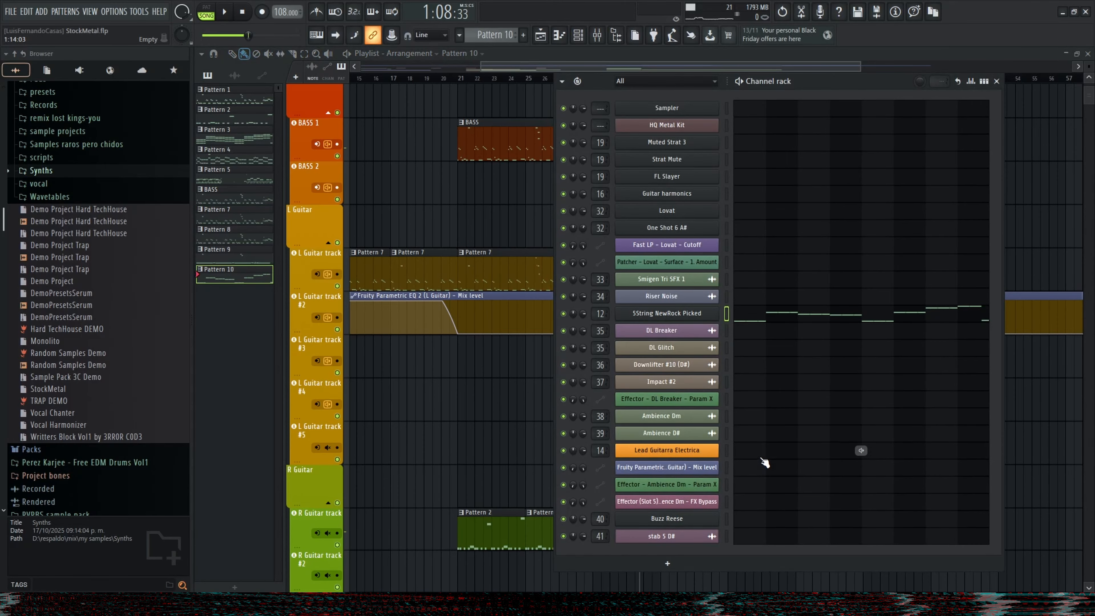
left_click(762, 456)
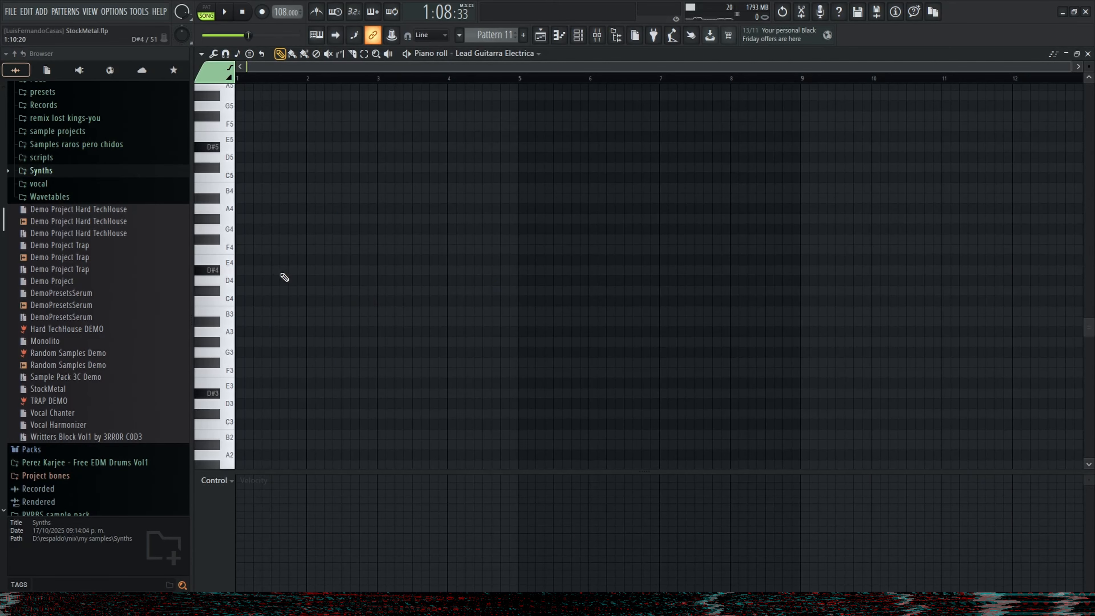
scroll(304, 273, "up", 5)
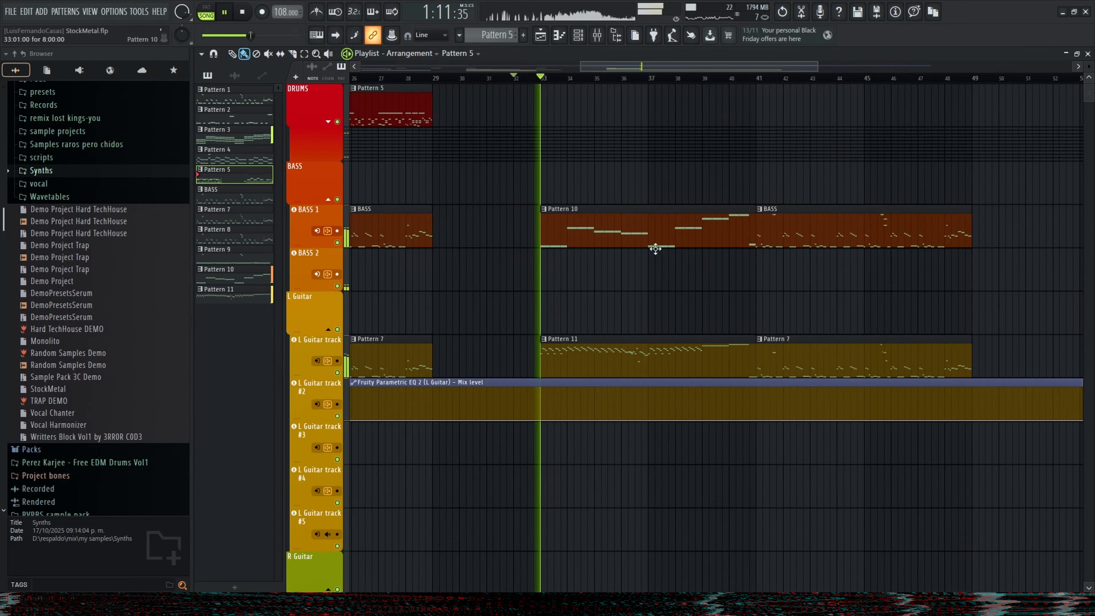
- Open Pattern 5's HQ Metal Kit drums in the piano roll and review the notes from bar 29 onward
scroll(655, 249, "down", 2)
left_click(578, 39)
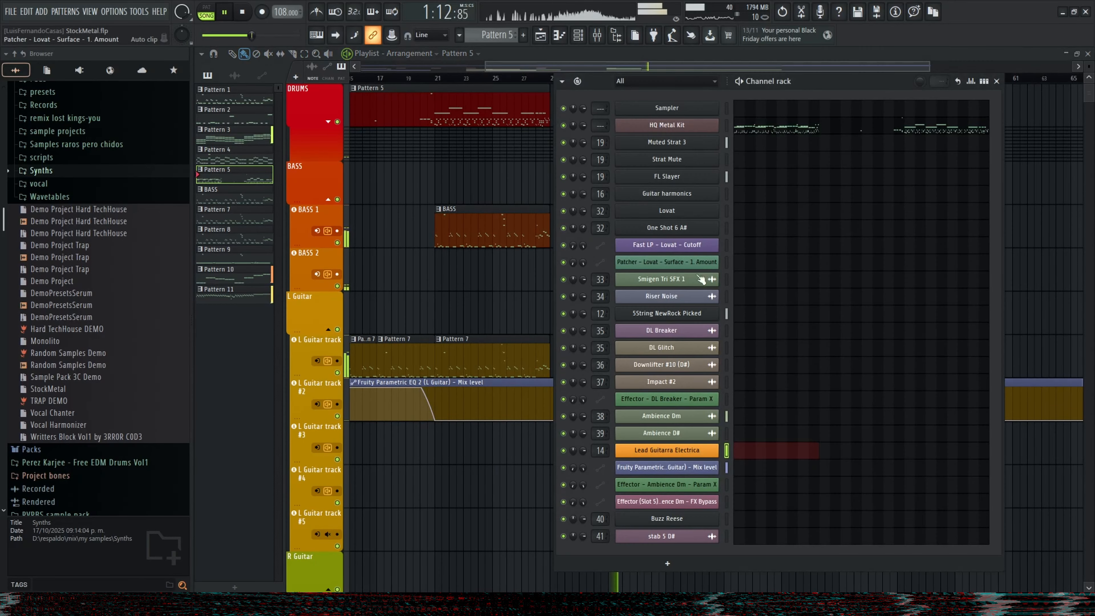
left_click(799, 134)
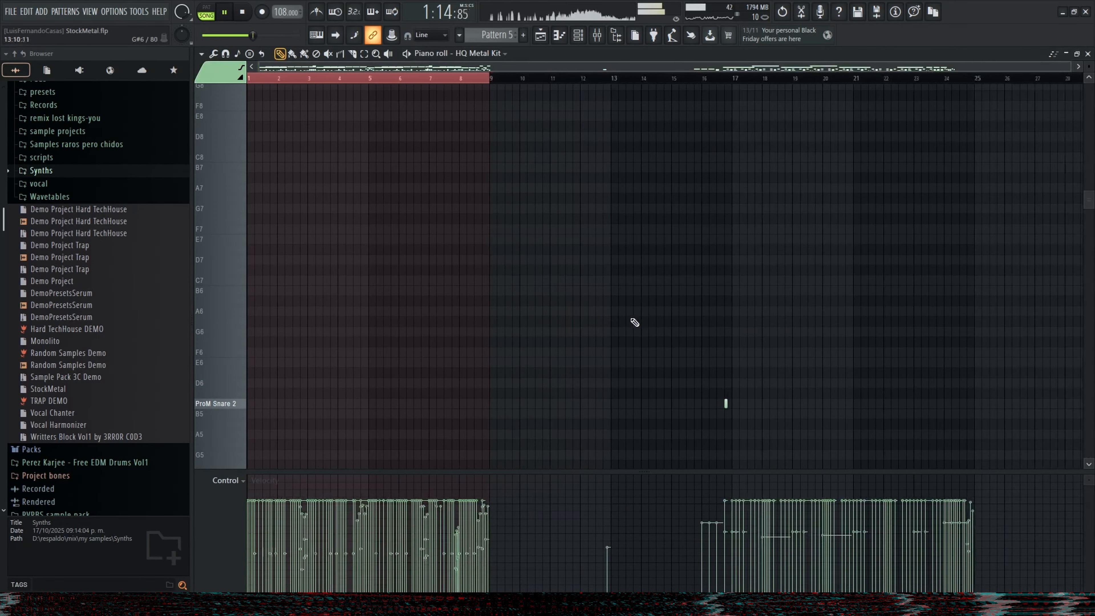
scroll(623, 313, "down", 3)
left_click_drag(1026, 277, 634, 290)
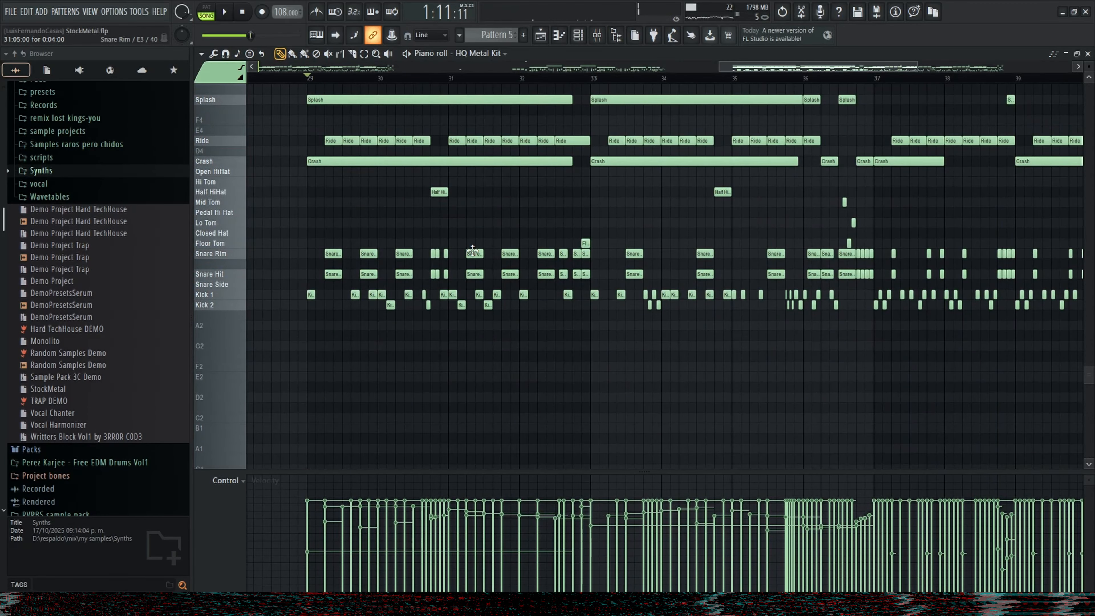
scroll(472, 250, "up", 6)
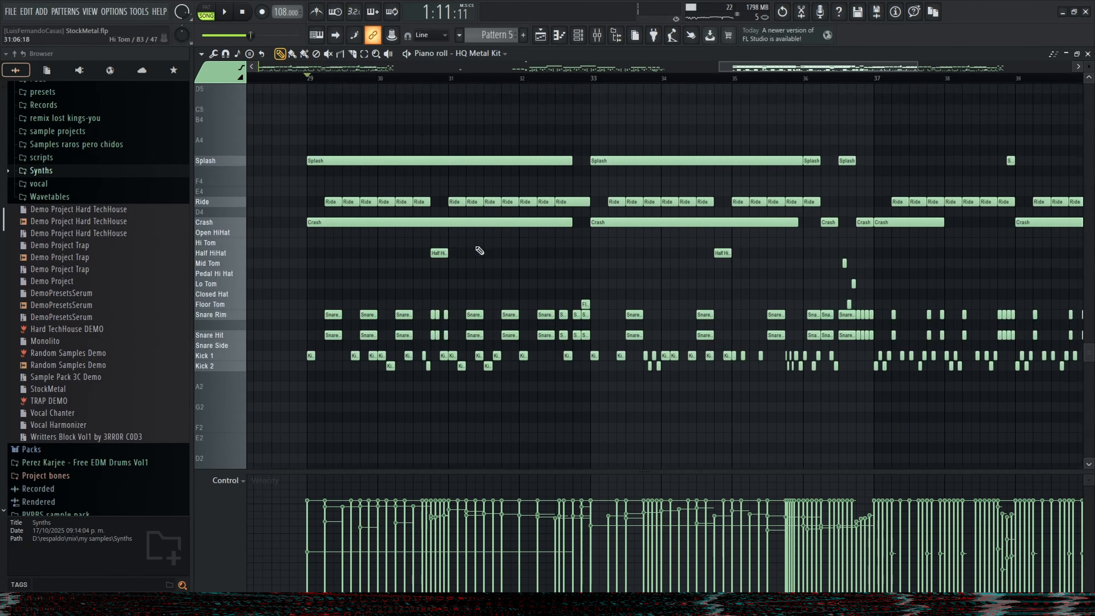
scroll(479, 297, "down", 6)
scroll(479, 298, "up", 4)
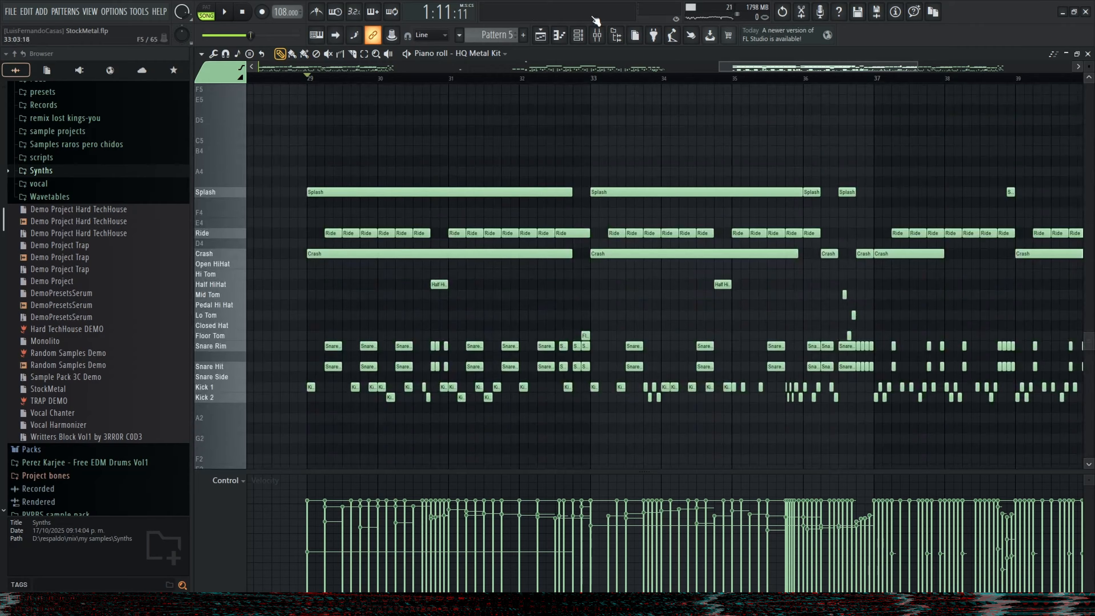
- Play the arrangement from the chorus at bar 33 and look over the guitar, FX and synth tracks in the playlist
left_click(539, 43)
scroll(701, 266, "down", 15)
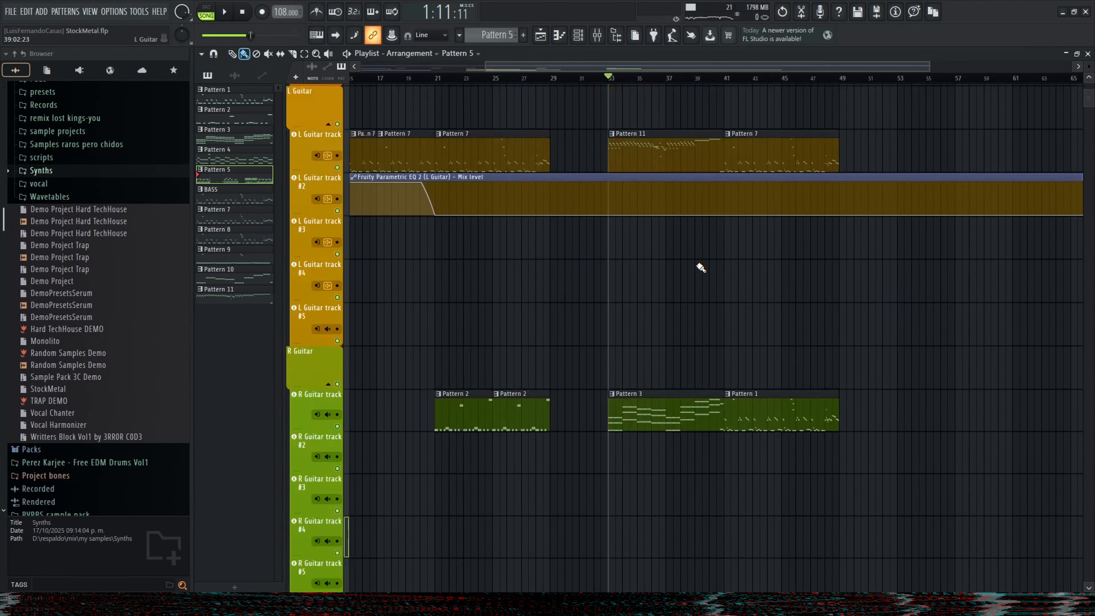
key("space")
scroll(683, 259, "down", 4)
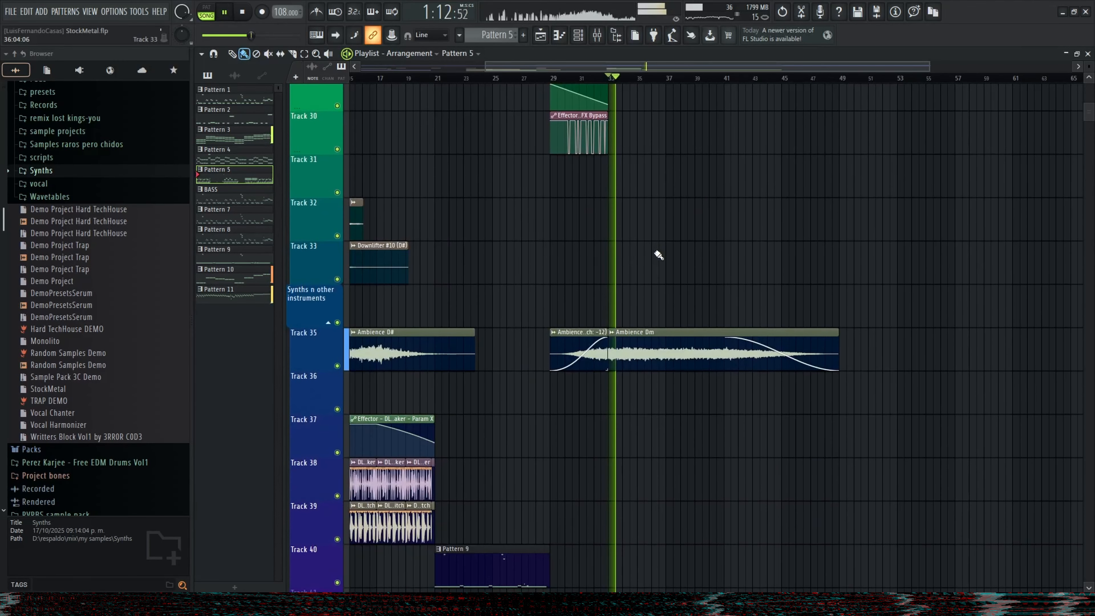
scroll(659, 255, "up", 8)
scroll(659, 255, "down", 11)
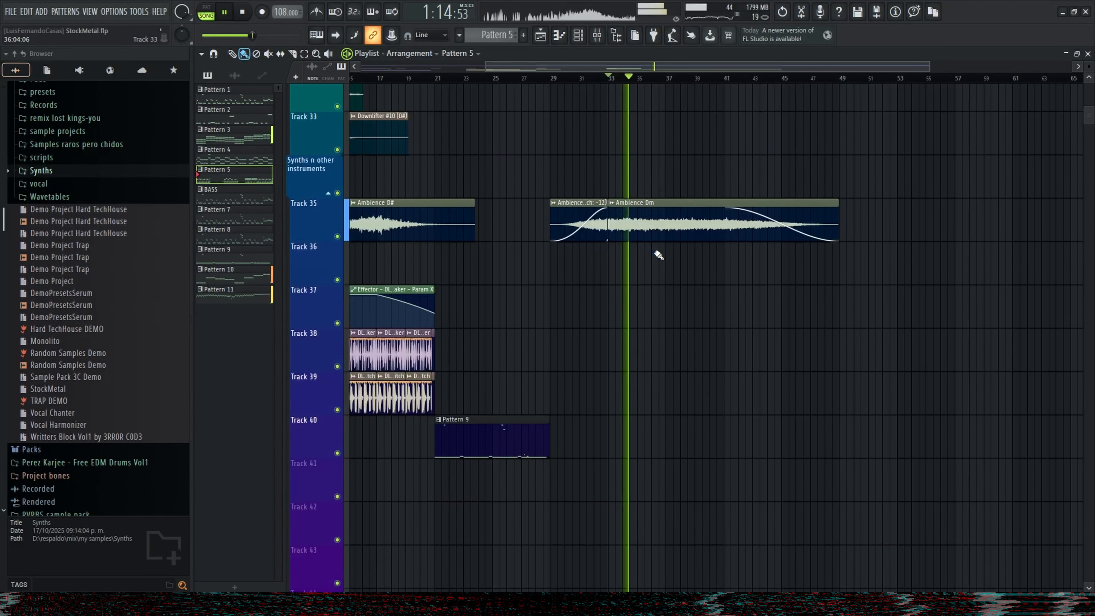
scroll(658, 255, "up", 4)
scroll(656, 254, "up", 11)
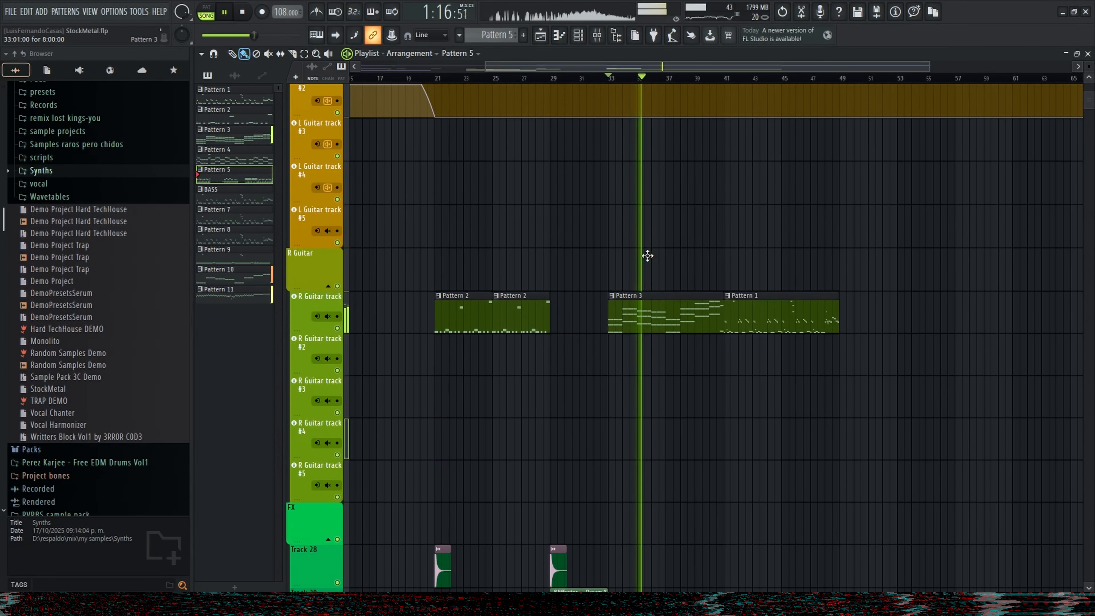
- Reuse Pattern 3's guitar part as Pattern 12 on a FLEX synth channel and browse the FLEX presets
left_click(647, 255)
right_click(682, 259)
left_click(675, 314)
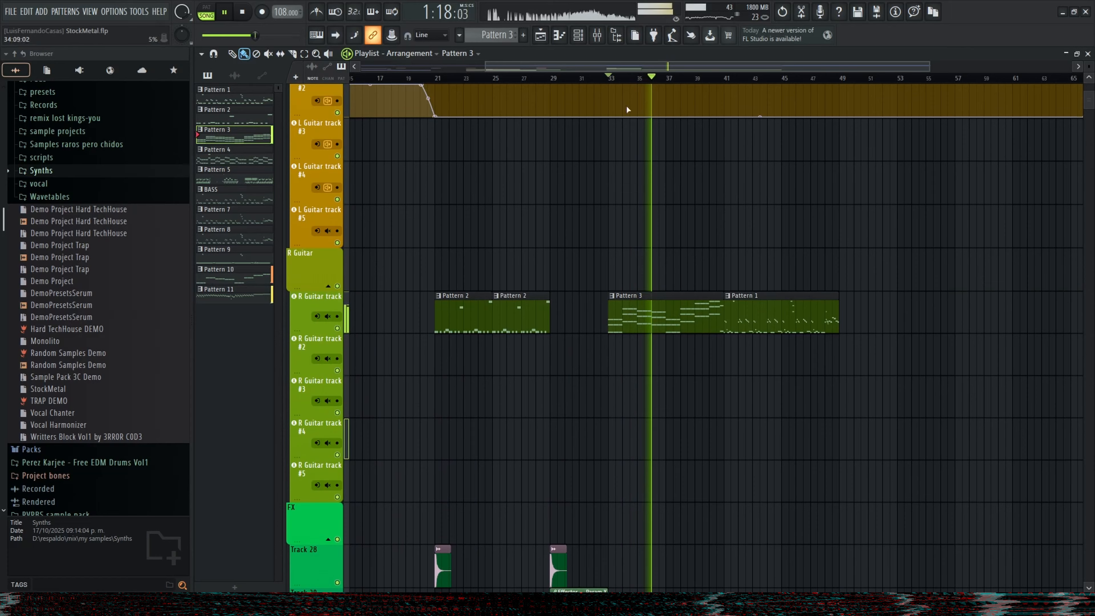
left_click(578, 36)
key("space")
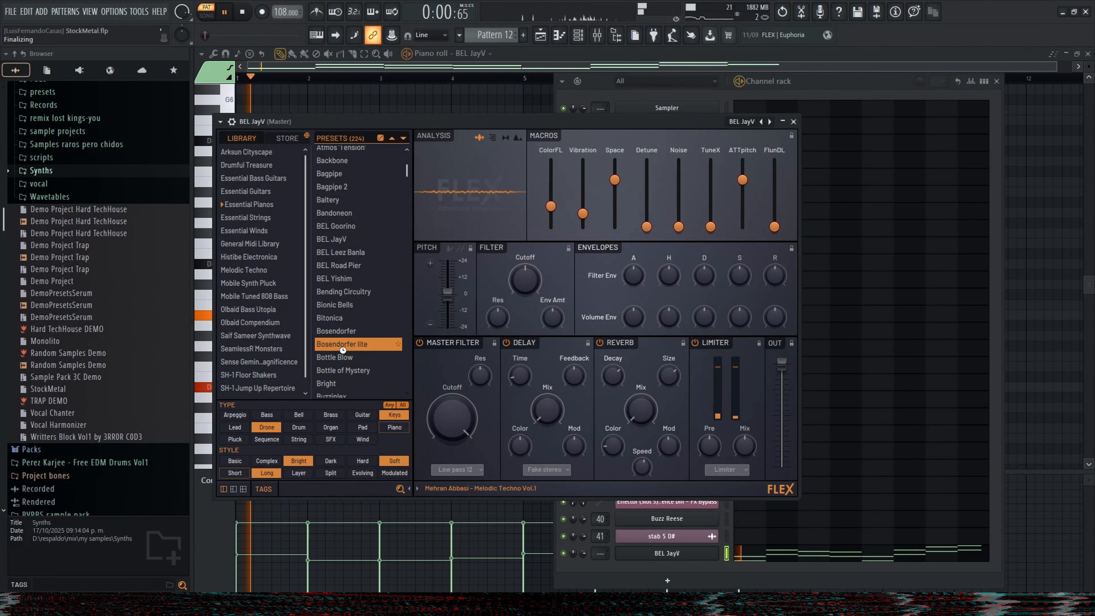
scroll(342, 350, "down", 3)
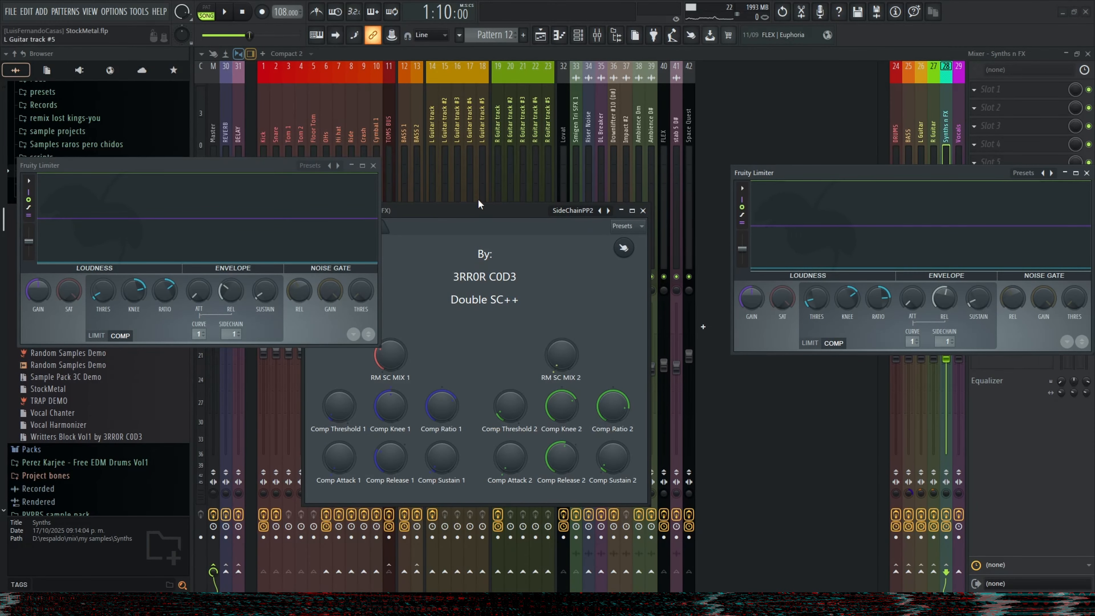
- Position the Double SC++ Patcher between the two Fruity Limiter windows and reopen it from the Synths n FX mixer track
left_click_drag(480, 209, 557, 137)
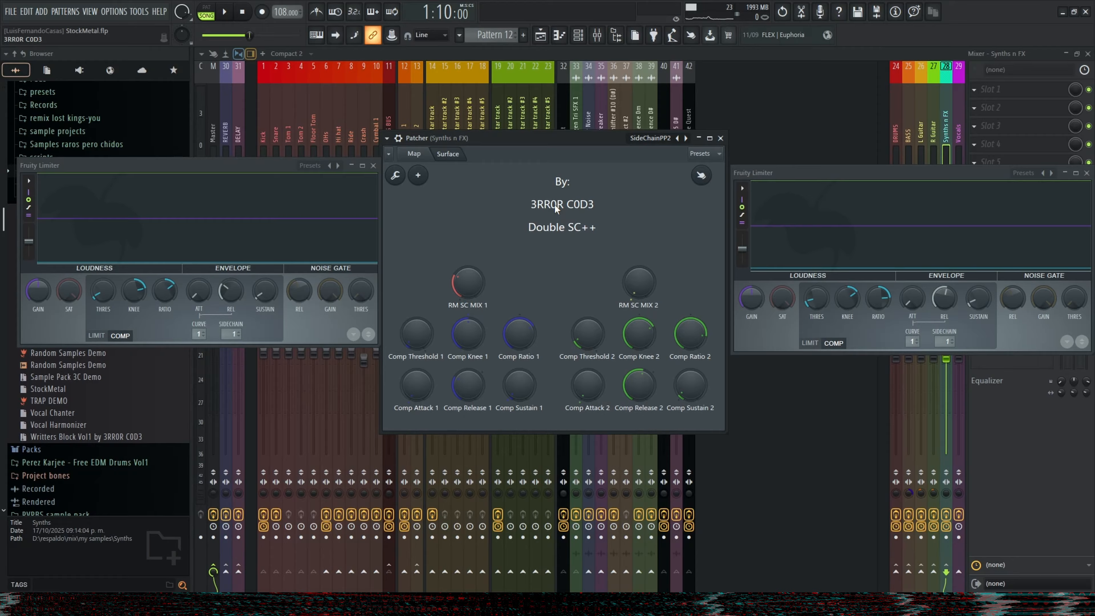
left_click_drag(555, 205, 558, 211)
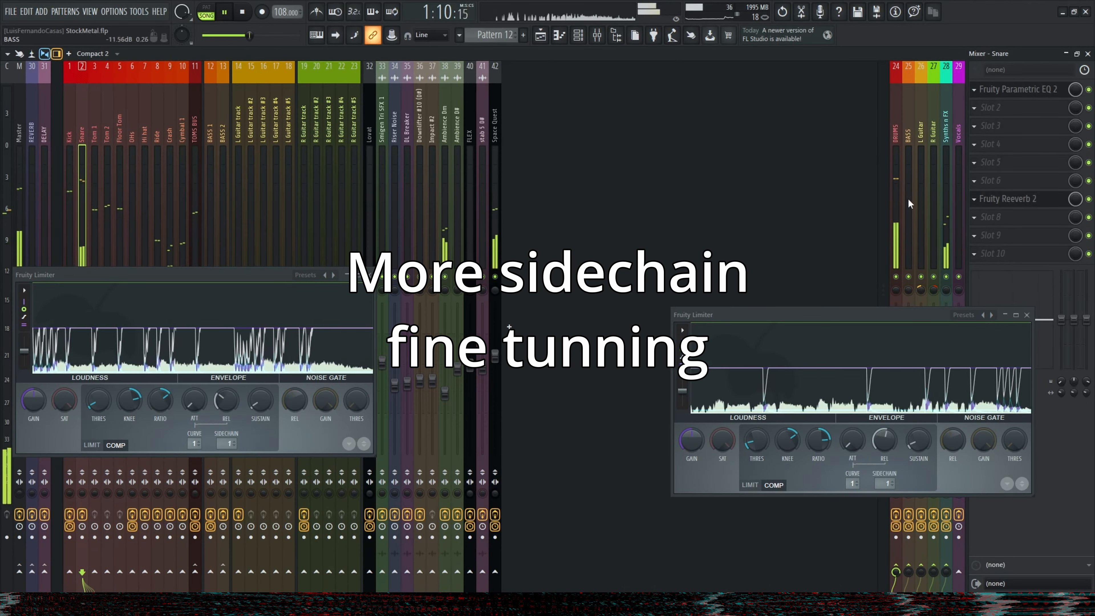
left_click(908, 203)
left_click(946, 203)
left_click(992, 181)
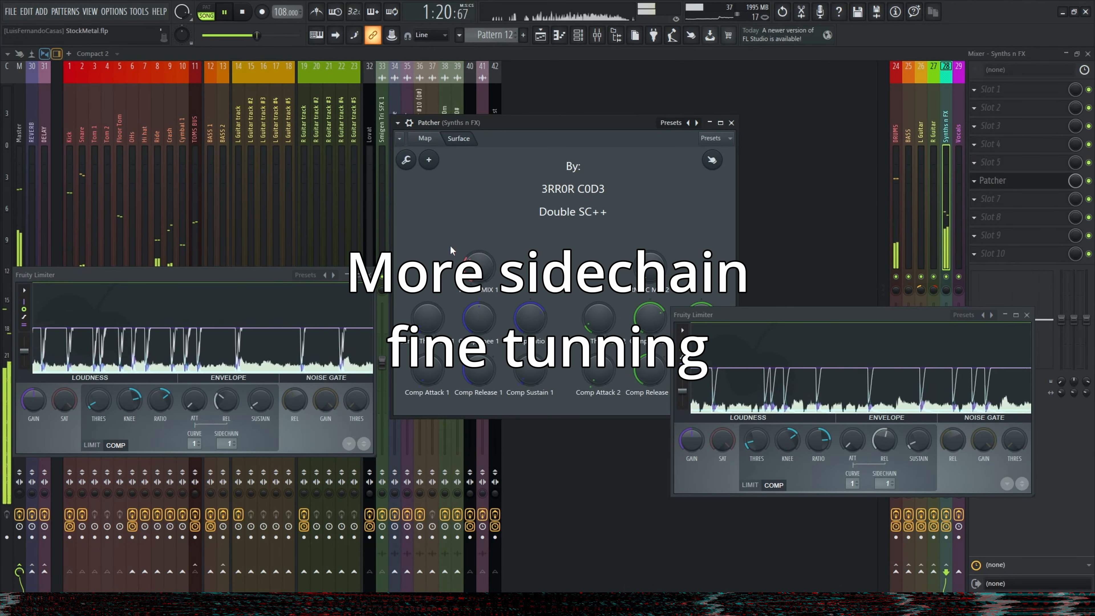
left_click_drag(534, 118, 513, 56)
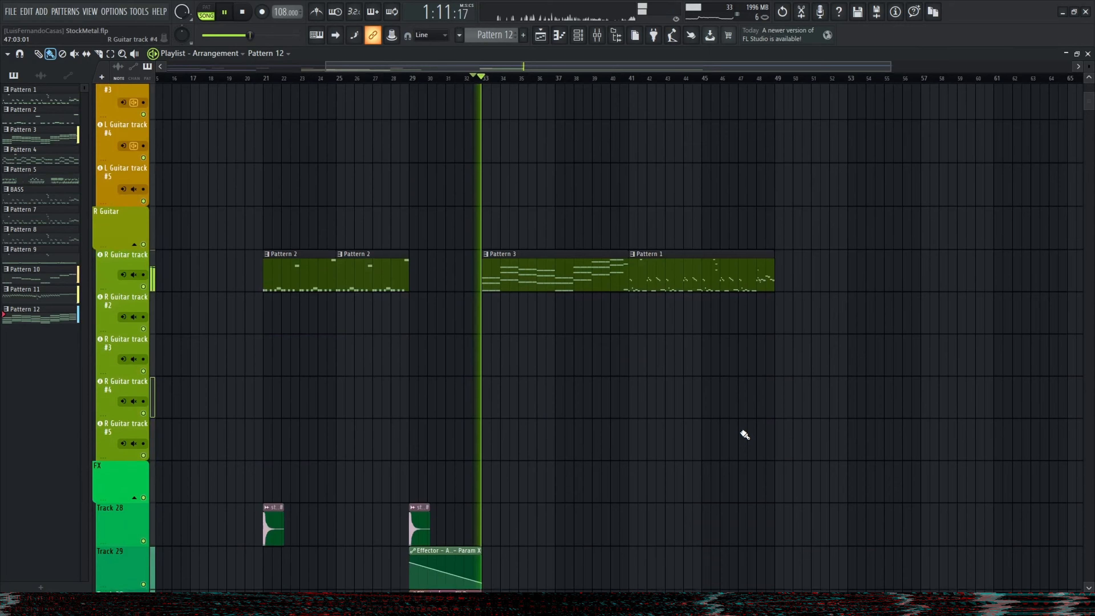
- Look over the guitar and FX tracks during playback and select the Space Quest track in the mixer
scroll(740, 434, "up", 2)
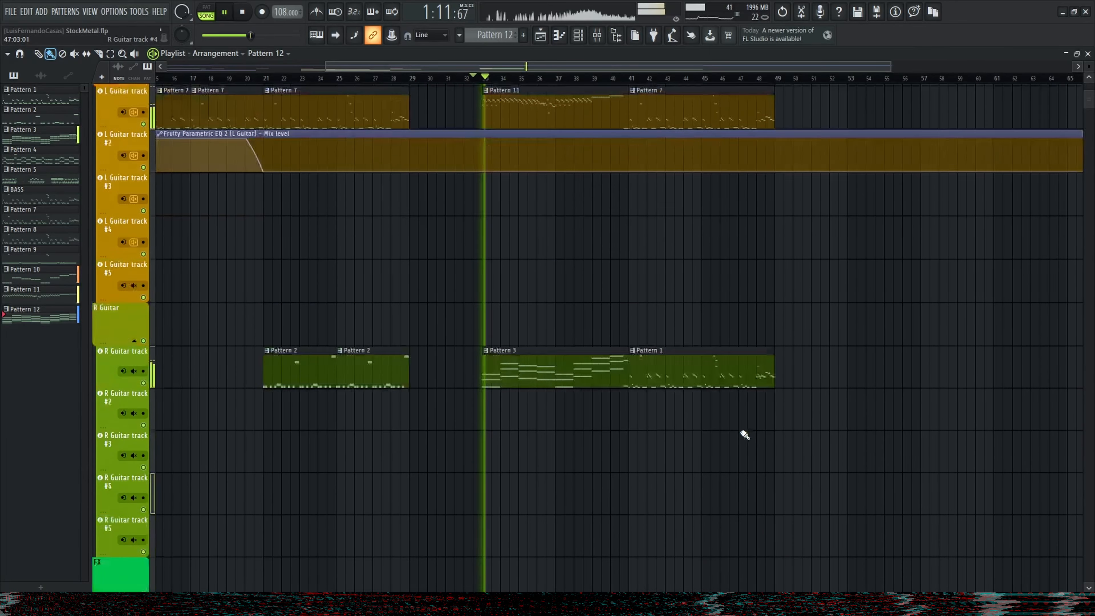
scroll(741, 431, "down", 6)
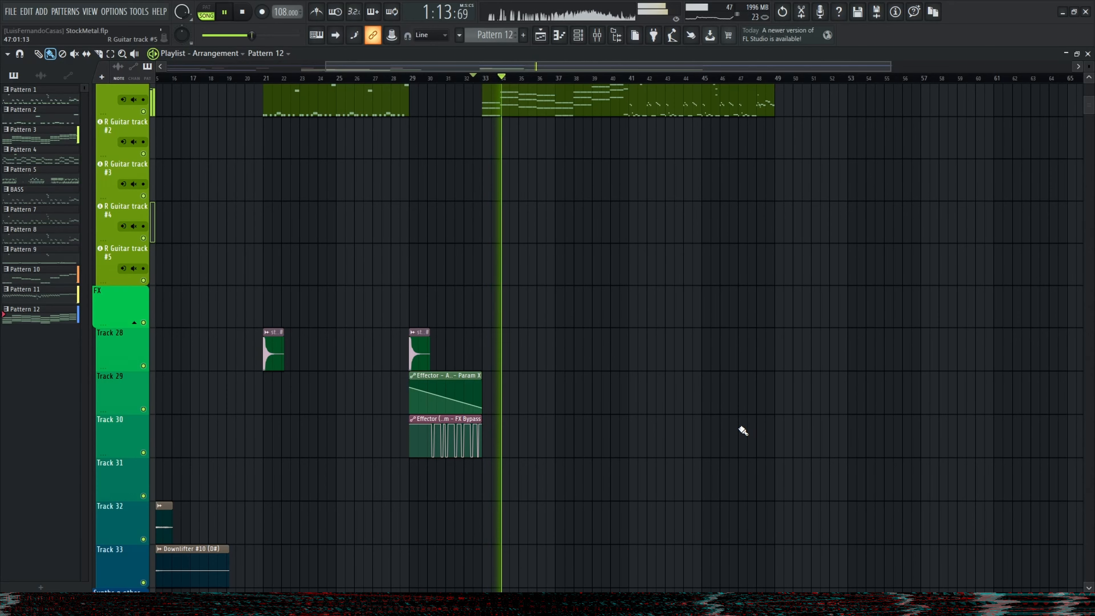
left_click(597, 36)
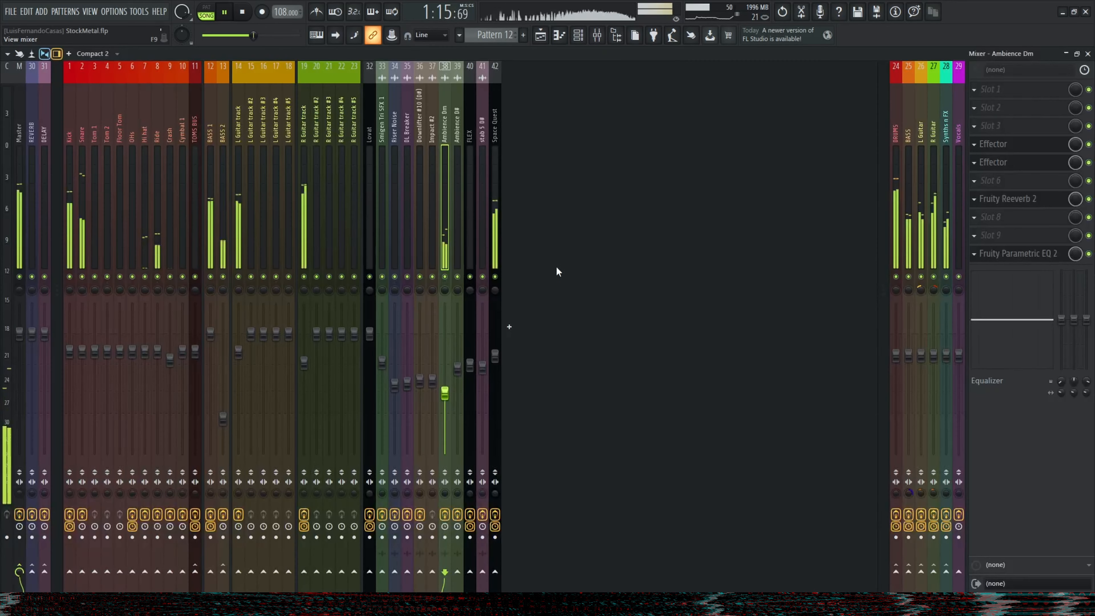
left_click(498, 212)
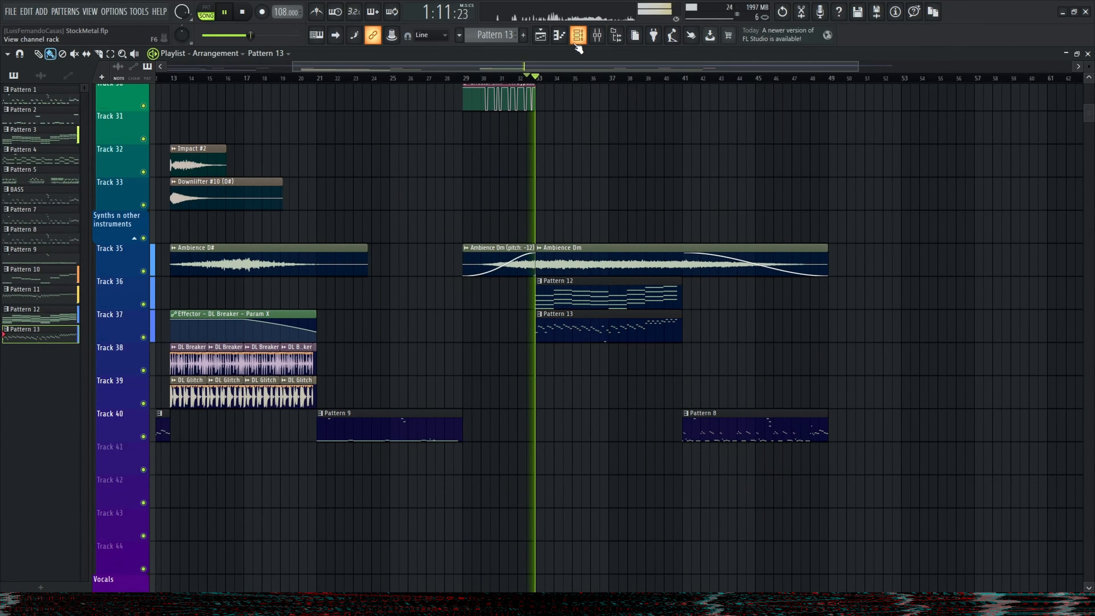
- Assign the Pluck Delicado channel to mixer track 43 and route that track only to the Synths n FX bus
left_click(577, 35)
left_click(486, 563)
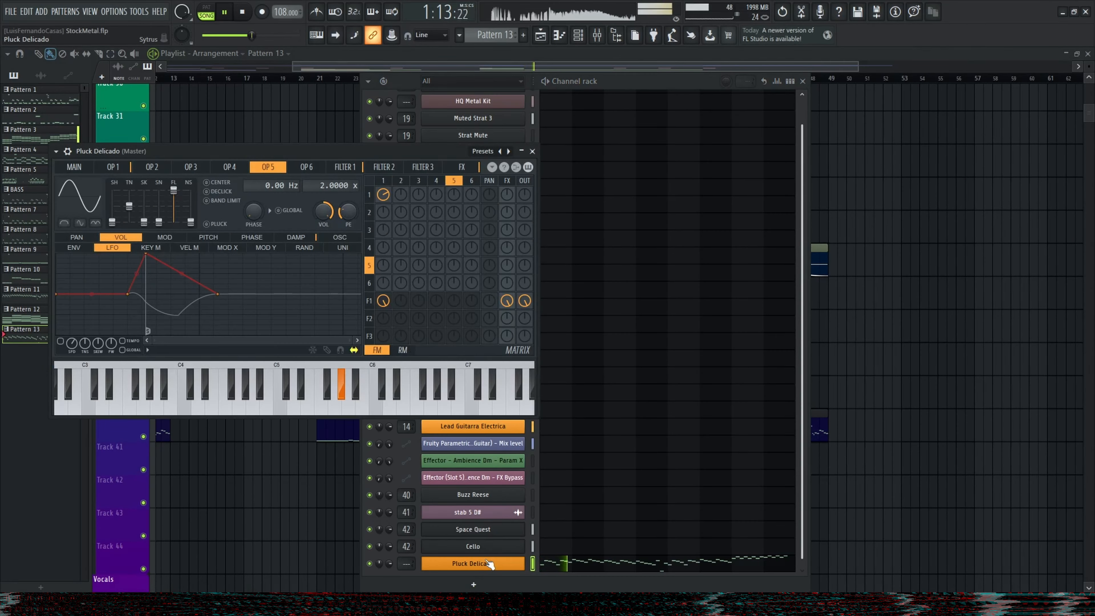
key("F9")
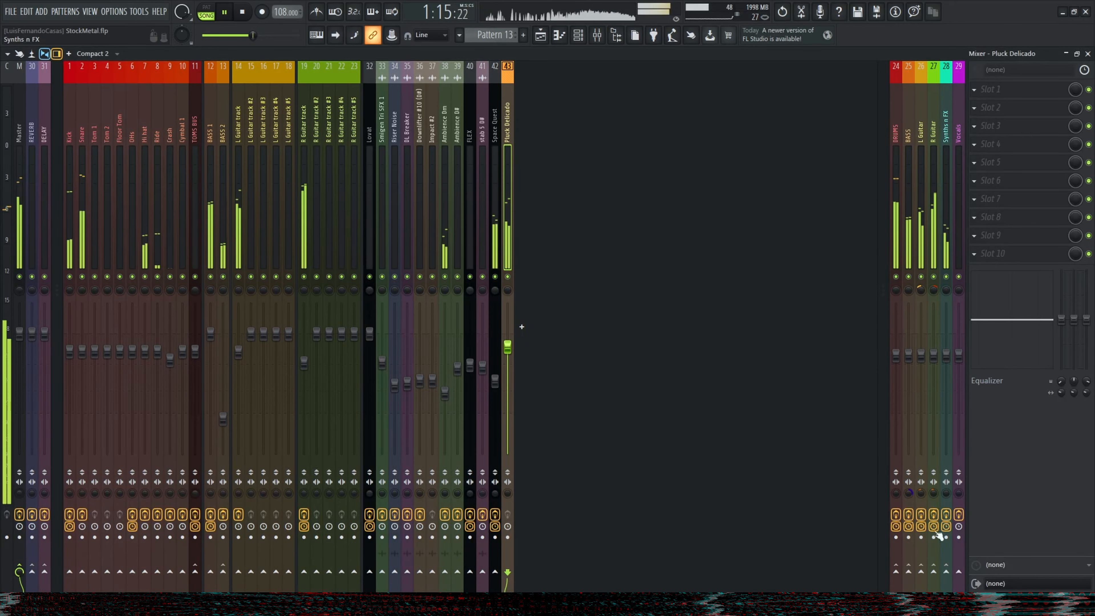
right_click(947, 573)
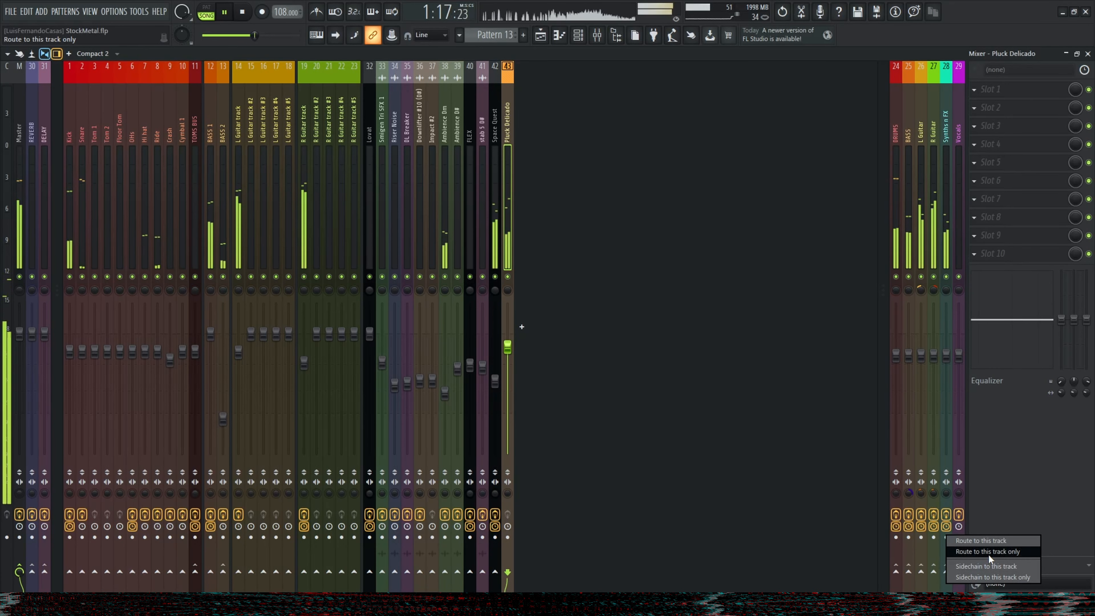
left_click(989, 556)
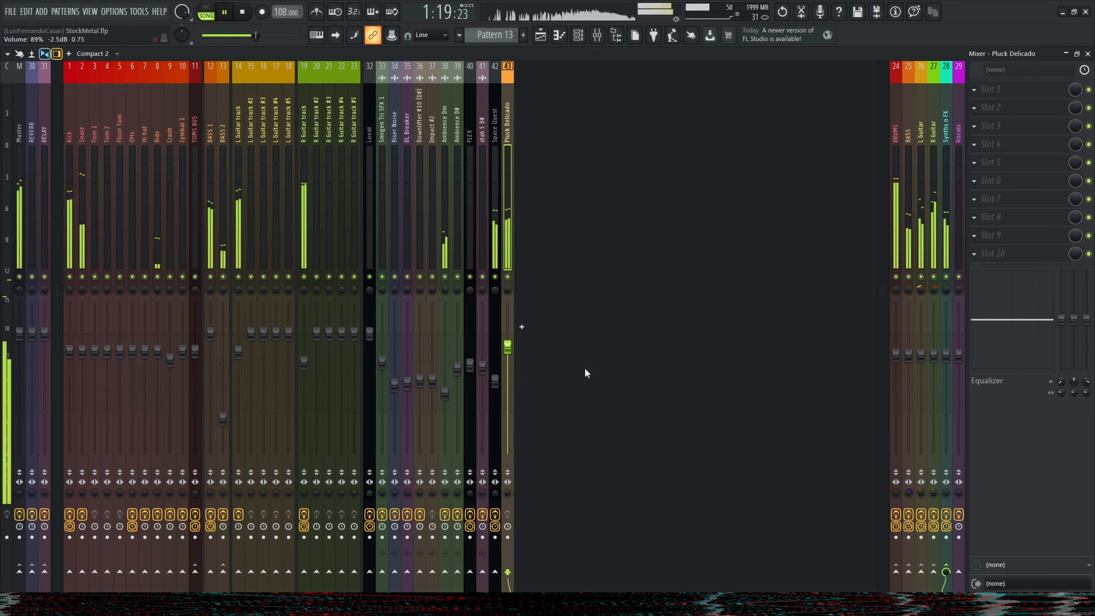
- Add Fruity Parametric EQ 2 in slot 9 of the Pluck Delicado track and high-pass band 1 at 175 Hz
left_click(1020, 234)
left_click(528, 570)
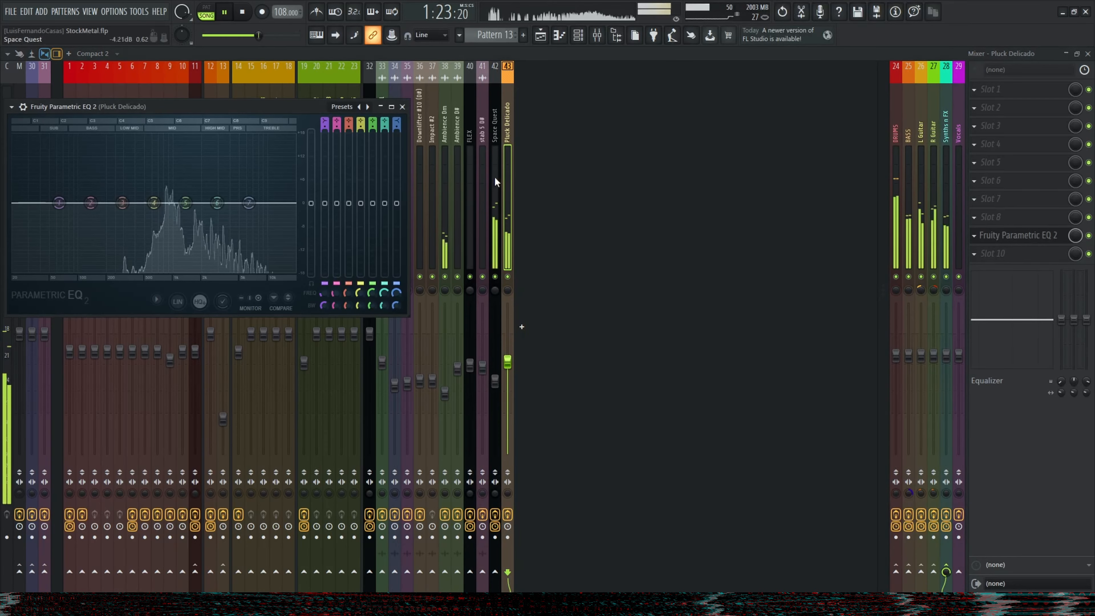
left_click_drag(321, 123, 320, 117)
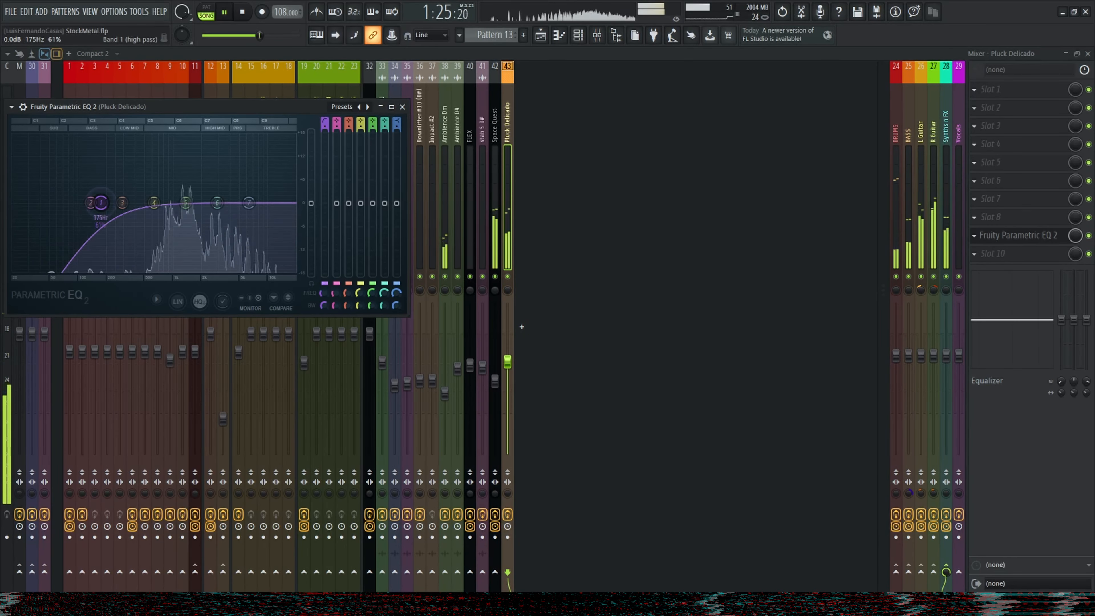
- Return to the playlist, check the arrangement around bar 41 during playback and stop it
left_click(540, 35)
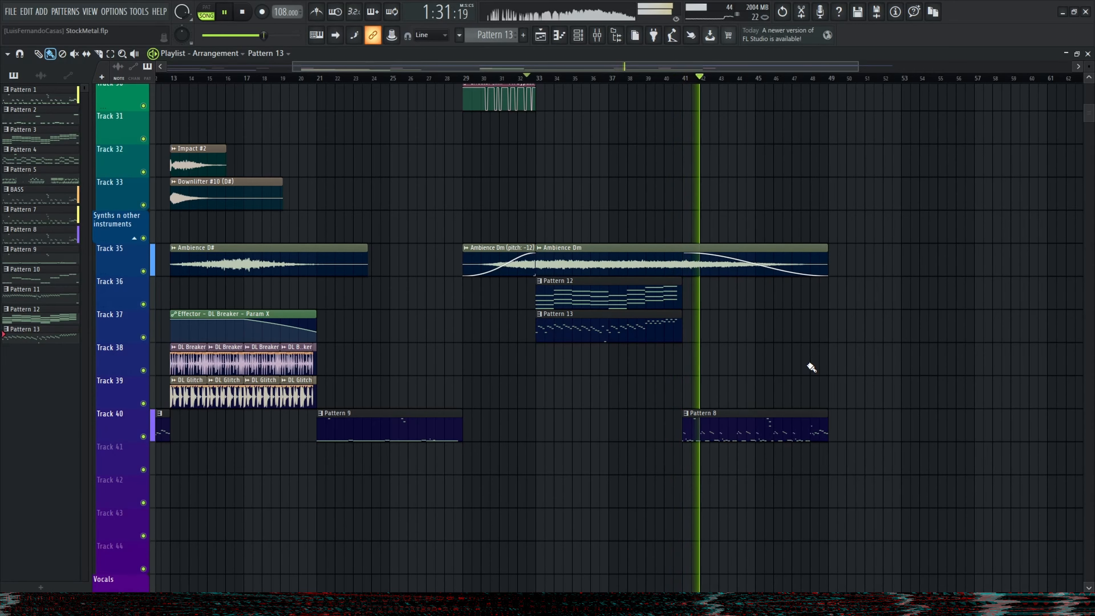
scroll(811, 368, "up", 3)
scroll(619, 415, "down", 3)
key("space")
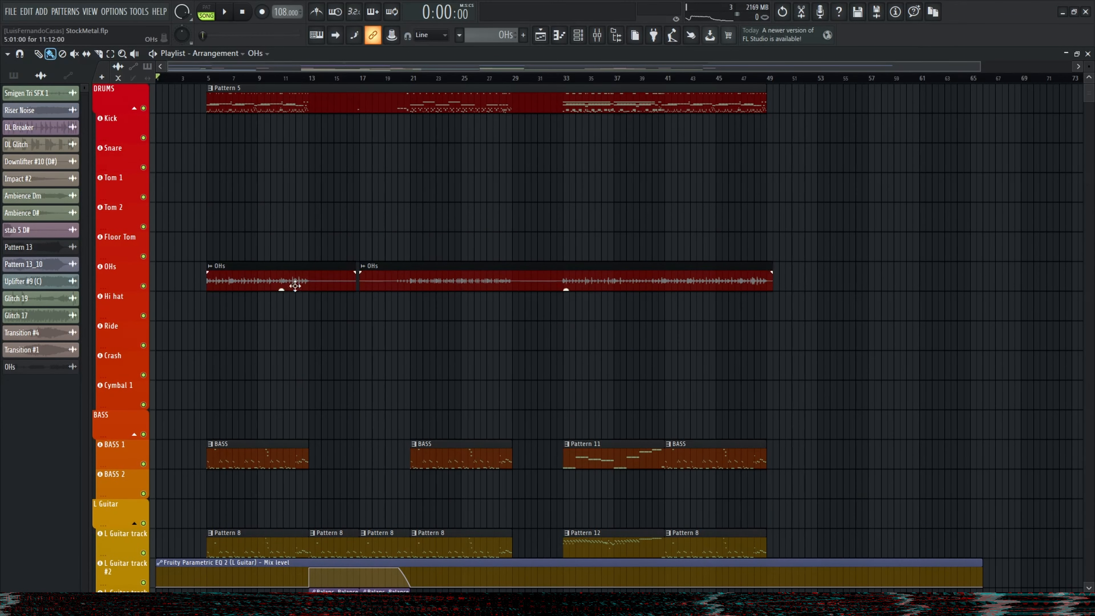
- Review the finished playlist arrangement across the drum, bass, left and right guitar, FX and synth tracks
scroll(295, 285, "down", 20)
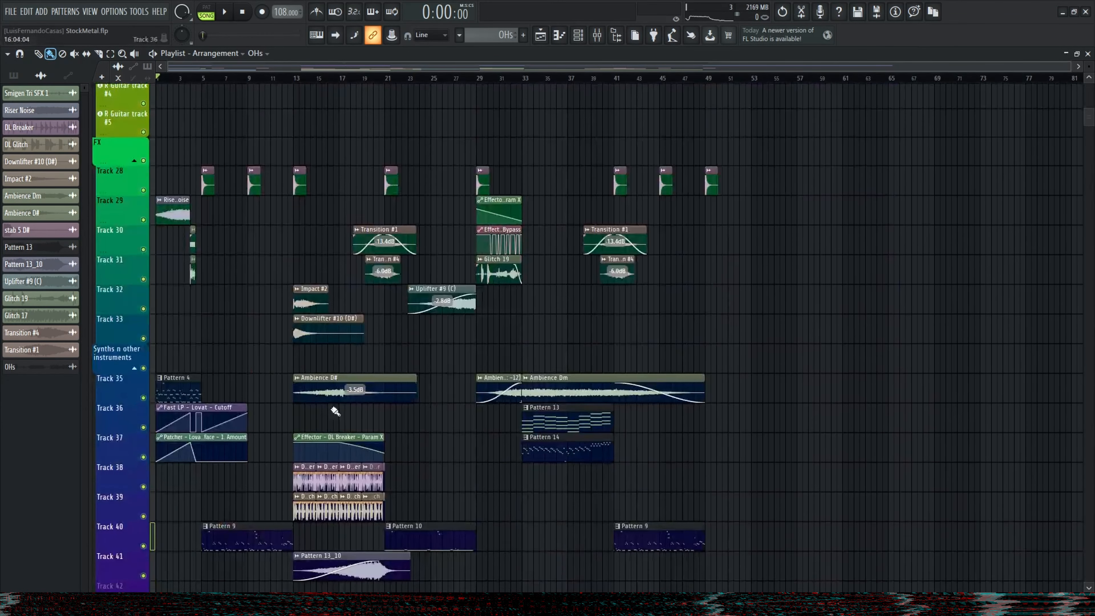
scroll(336, 408, "down", 9)
scroll(339, 403, "up", 12)
scroll(335, 406, "down", 6)
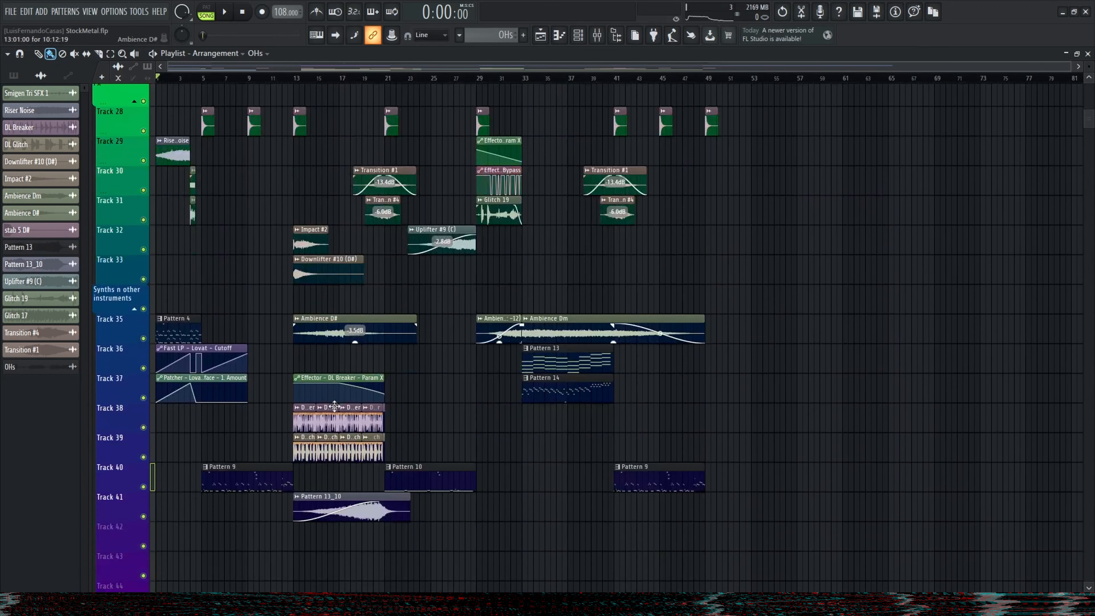
scroll(345, 394, "up", 15)
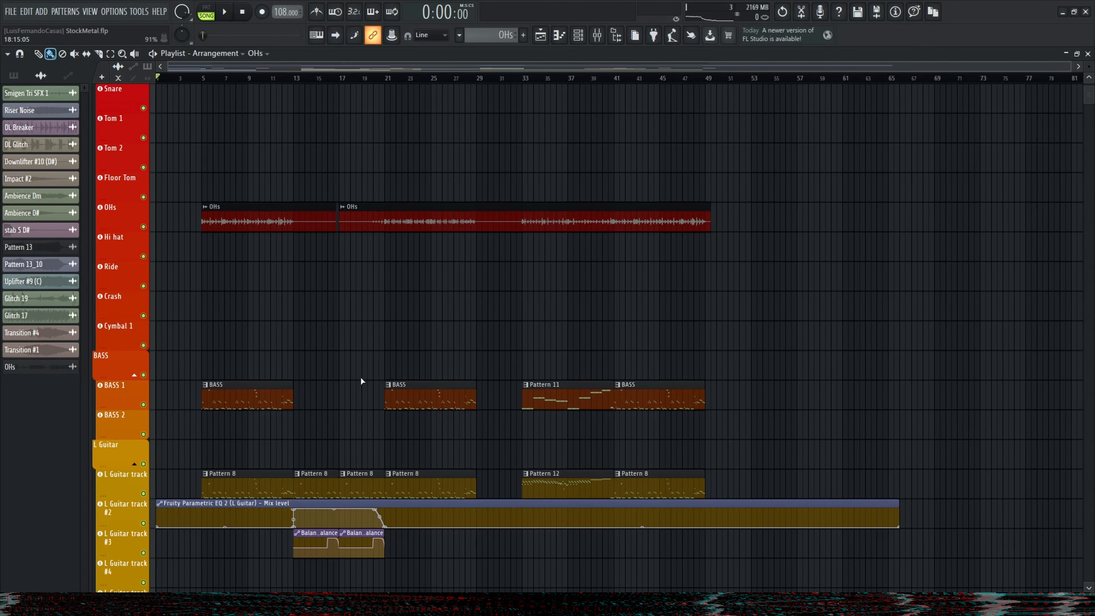
scroll(398, 313, "up", 4)
scroll(398, 313, "down", 14)
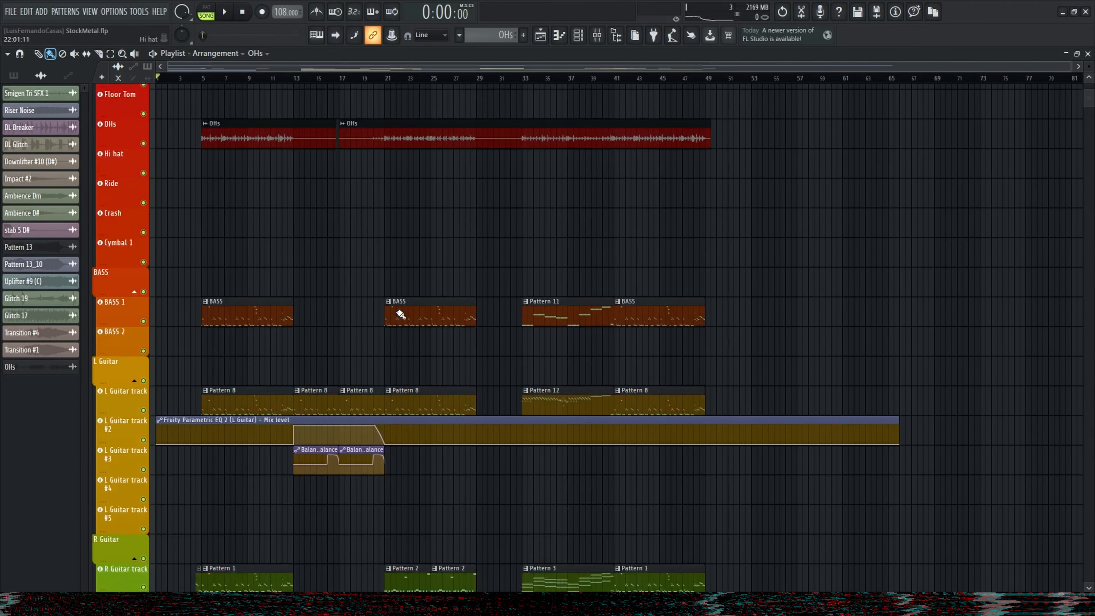
scroll(372, 360, "up", 4)
scroll(372, 360, "down", 8)
scroll(370, 362, "up", 12)
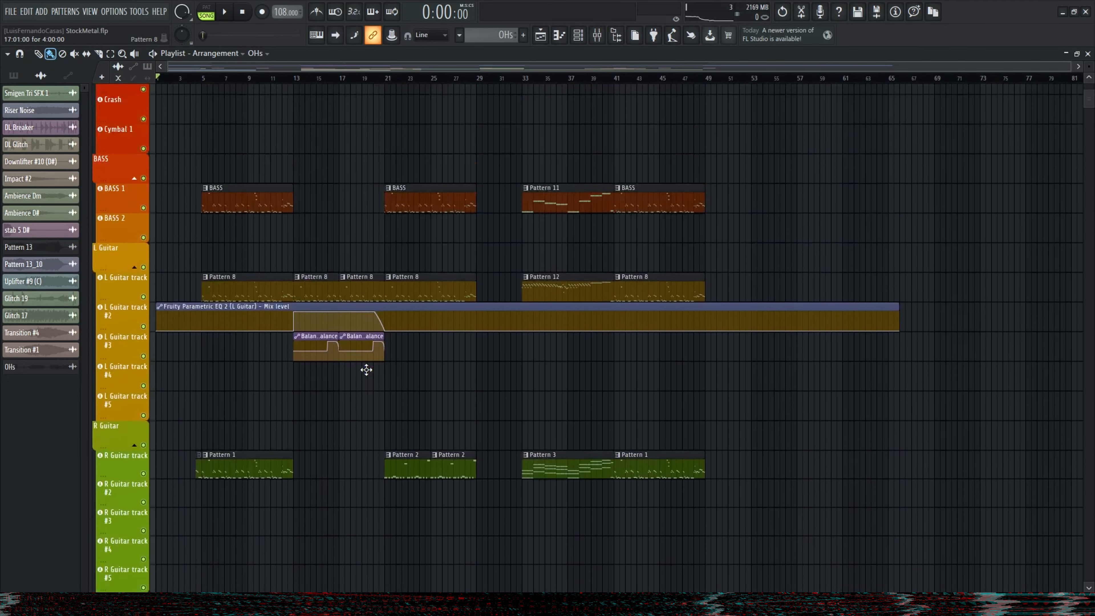
scroll(369, 362, "down", 20)
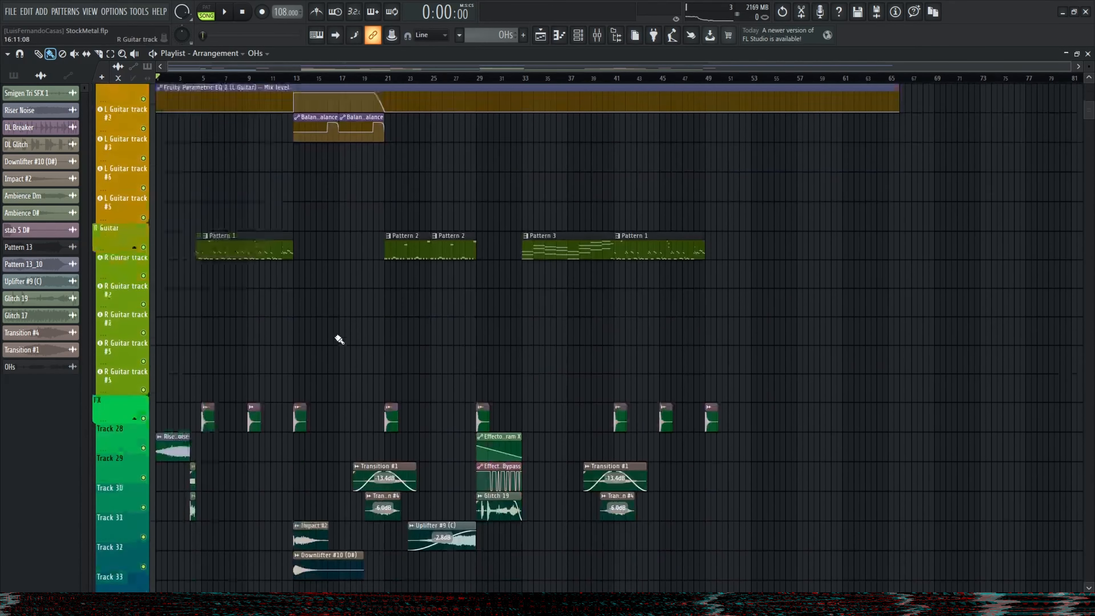
scroll(349, 362, "up", 10)
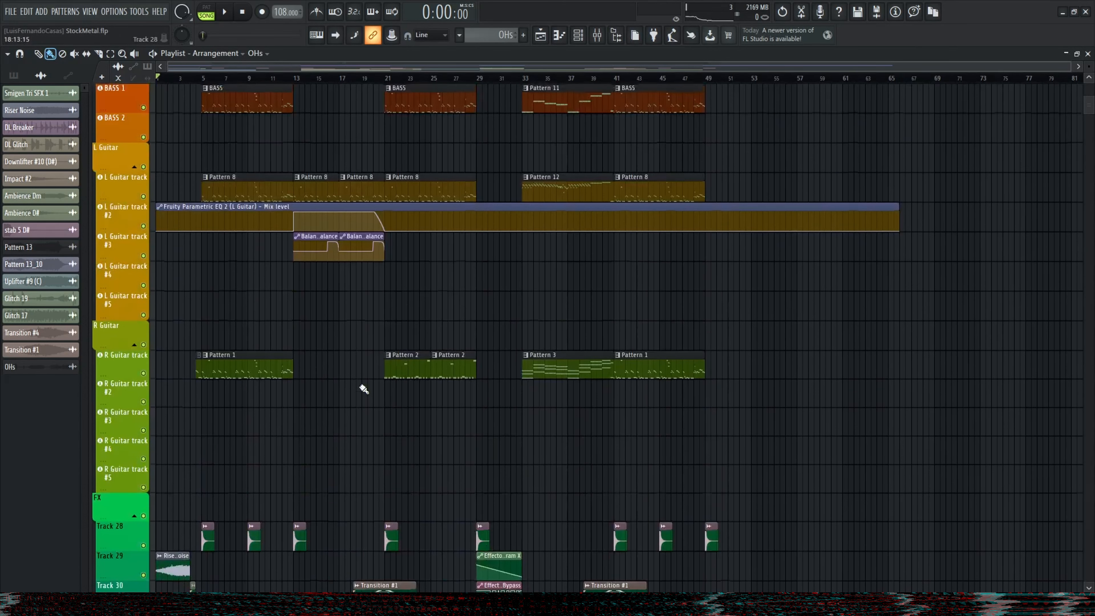
scroll(365, 389, "up", 4)
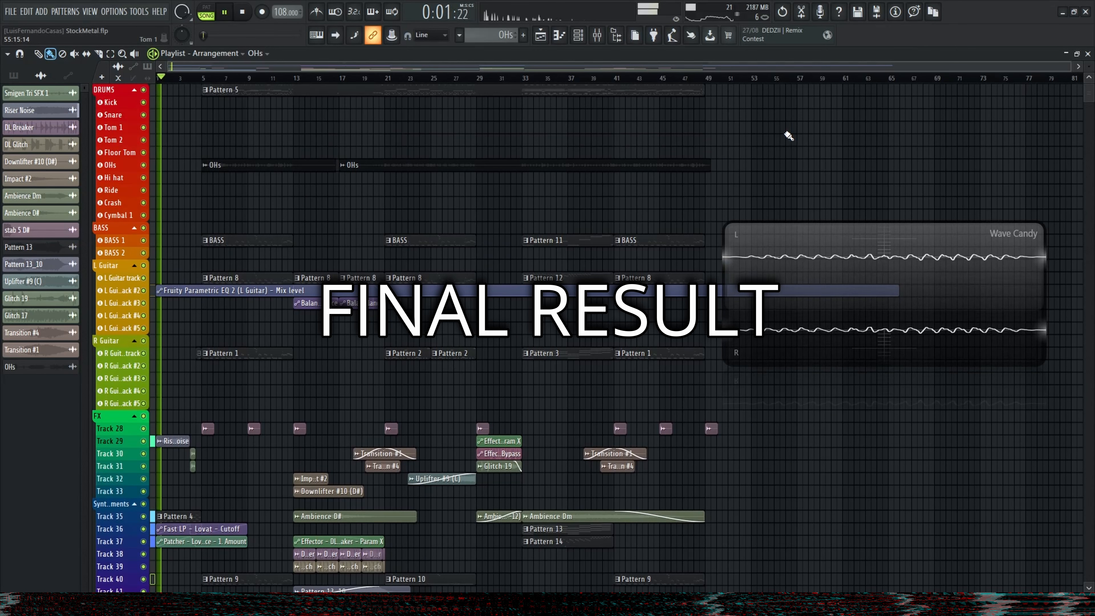